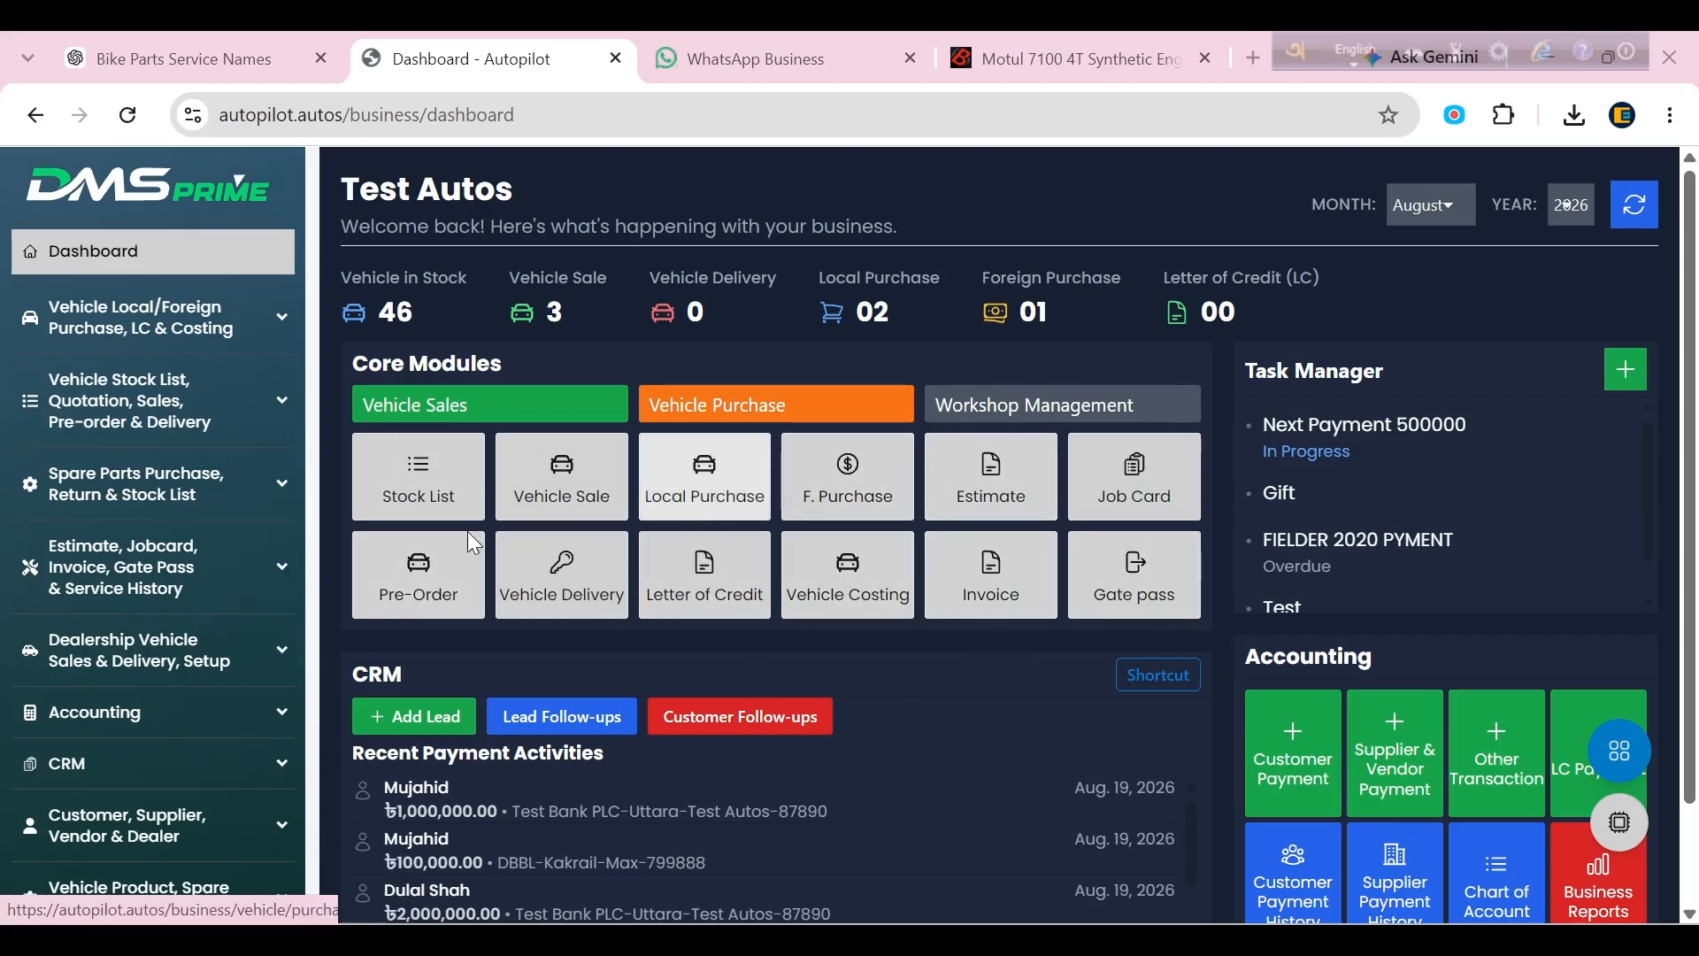
Examine the Vehicle Setup options under Vehicle Product, Spare Parts & Service Setup.
{"action": "scroll", "coordinate": [186, 486], "scroll_direction": "down", "scroll_amount": 3}
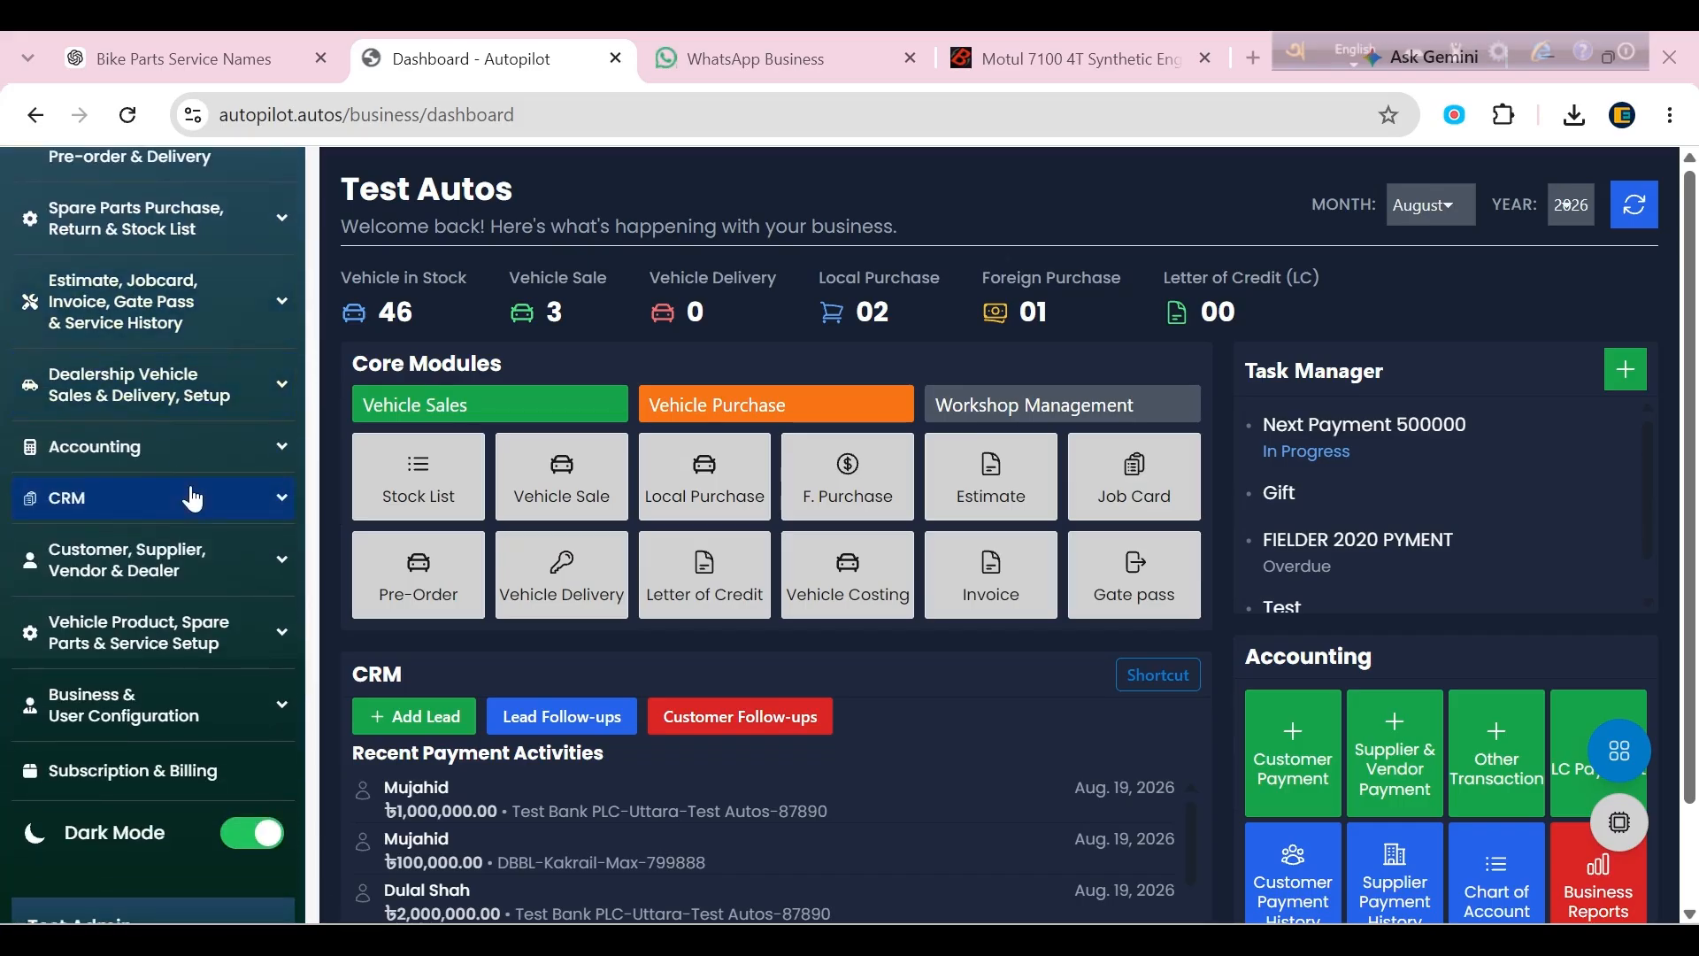
{"action": "left_click", "coordinate": [281, 632]}
{"action": "scroll", "coordinate": [273, 637], "scroll_direction": "down", "scroll_amount": 3}
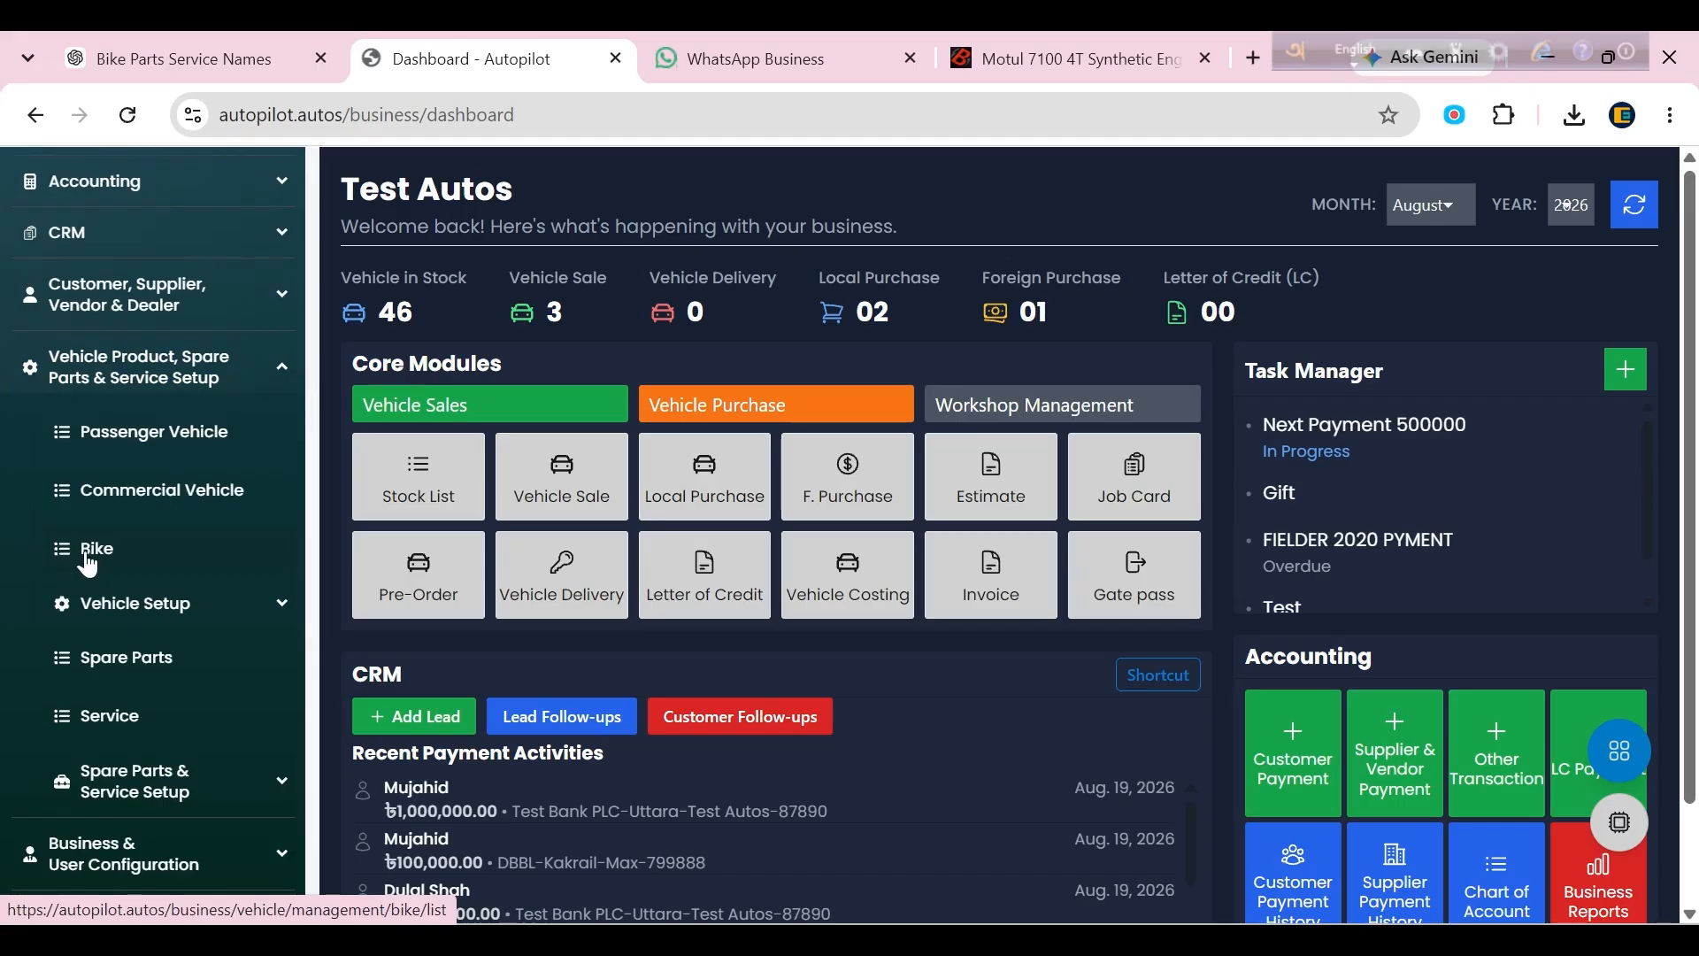
{"action": "left_click", "coordinate": [188, 609]}
{"action": "scroll", "coordinate": [181, 611], "scroll_direction": "down", "scroll_amount": 2}
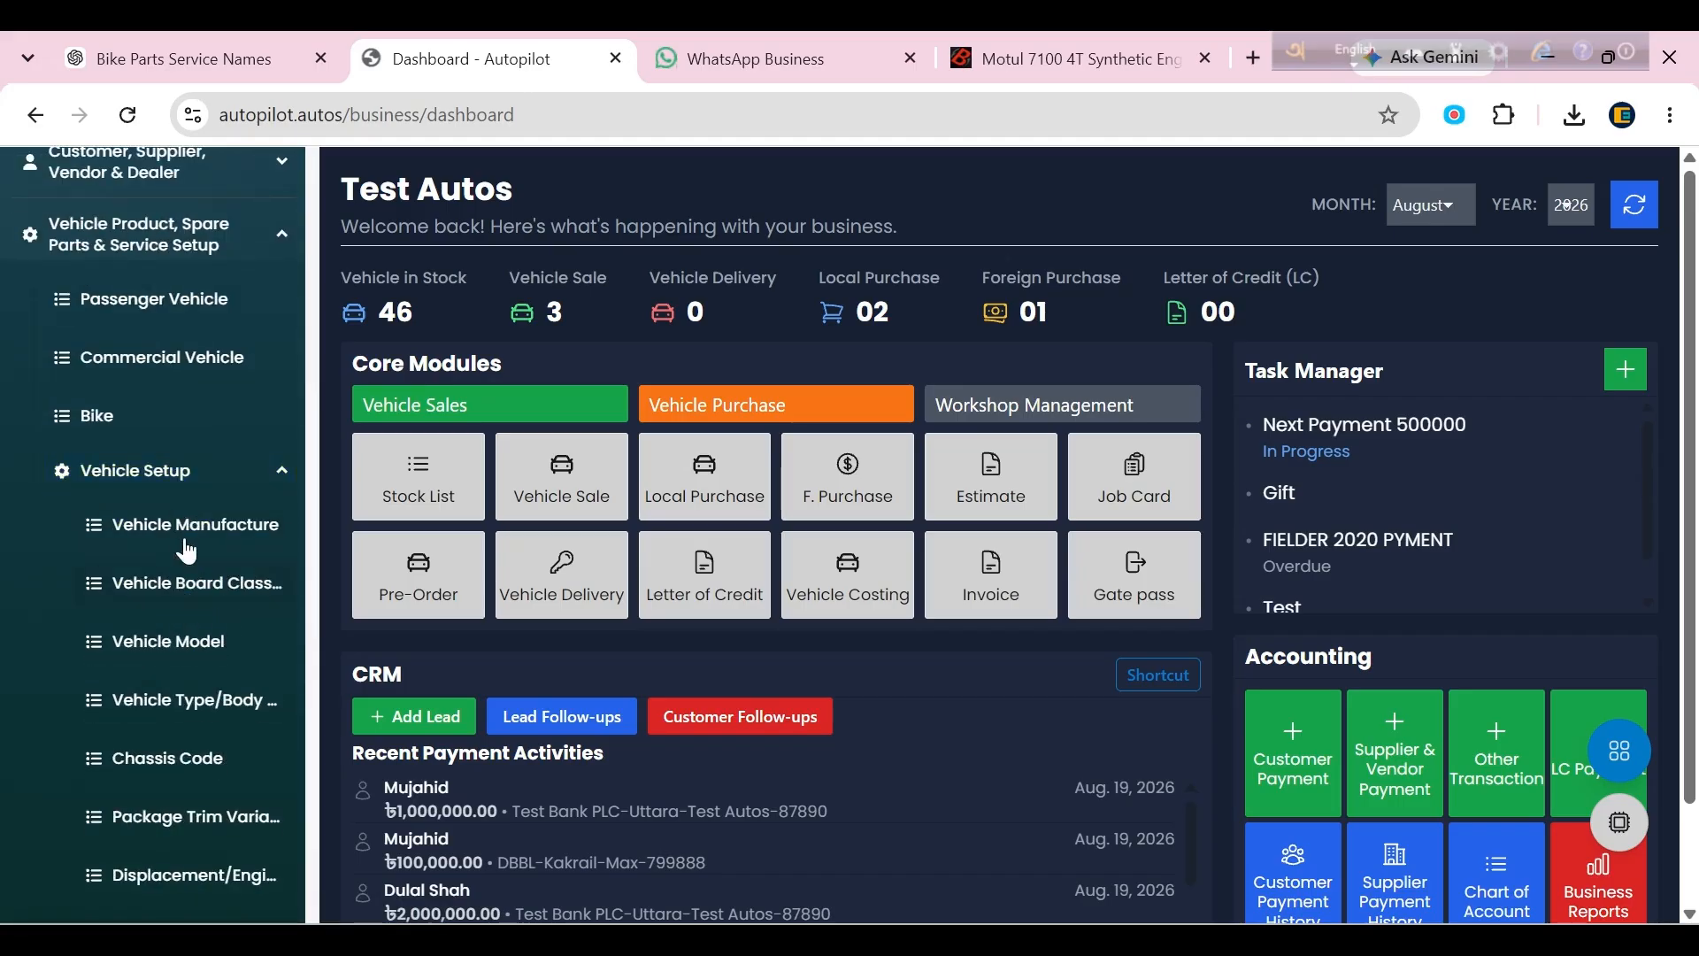
{"action": "scroll", "coordinate": [177, 567], "scroll_direction": "down", "scroll_amount": 2}
{"action": "scroll", "coordinate": [152, 551], "scroll_direction": "up", "scroll_amount": 2}
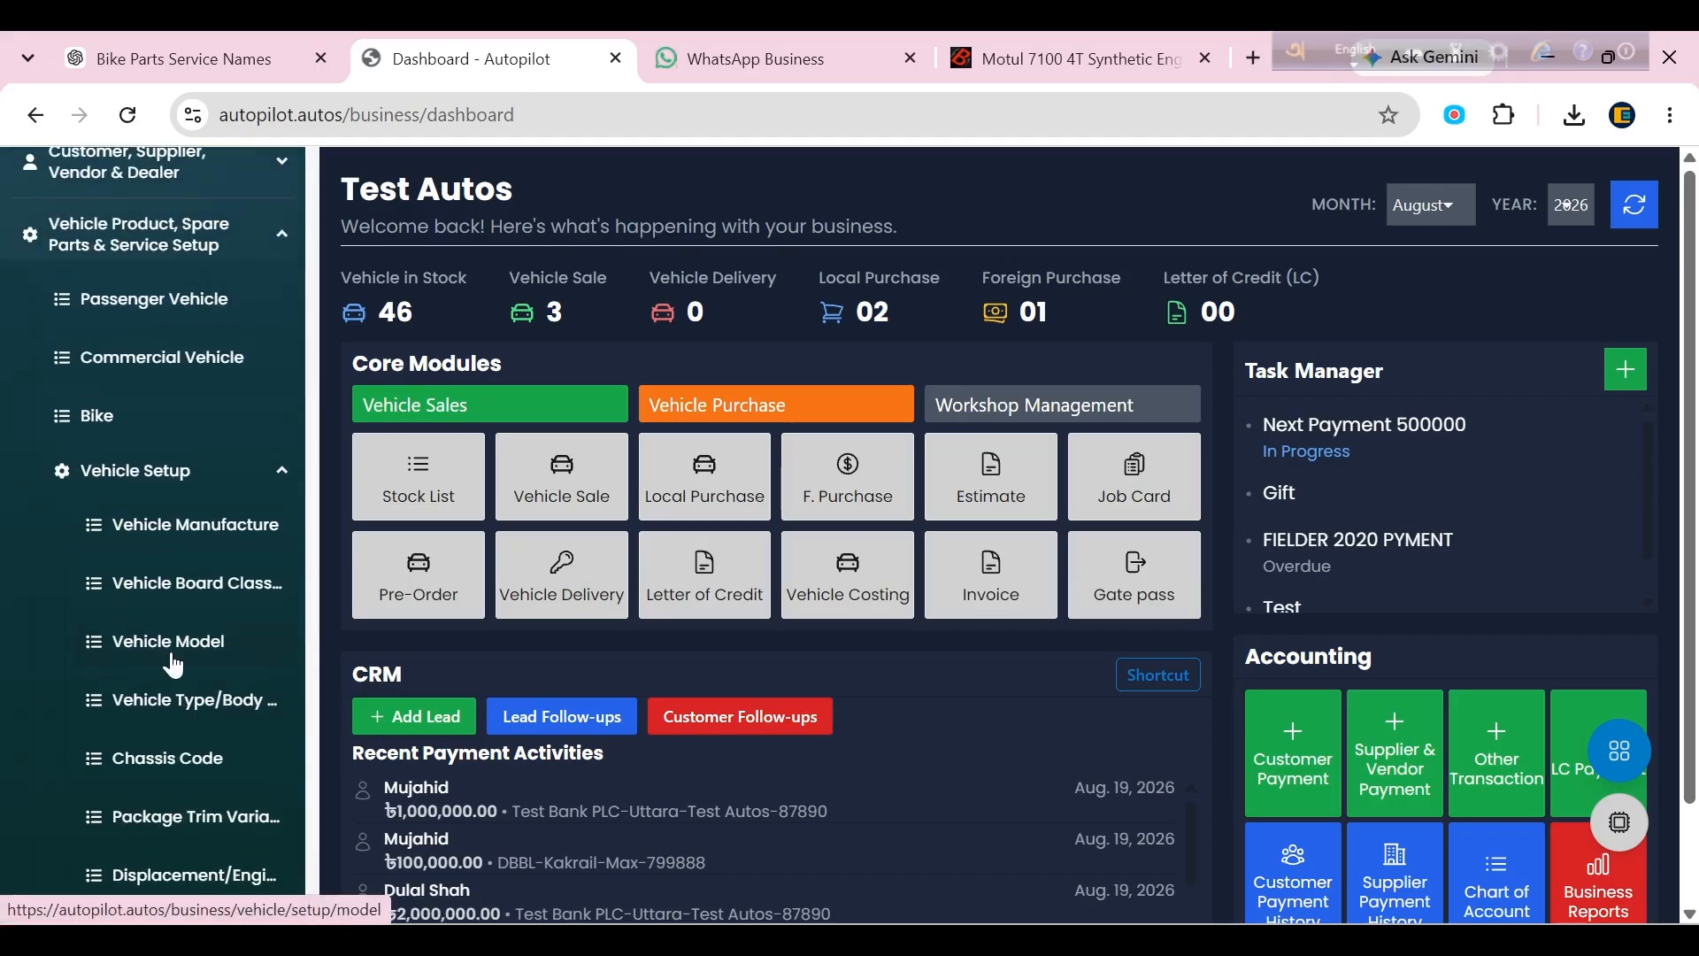
{"action": "scroll", "coordinate": [182, 634], "scroll_direction": "down", "scroll_amount": 2}
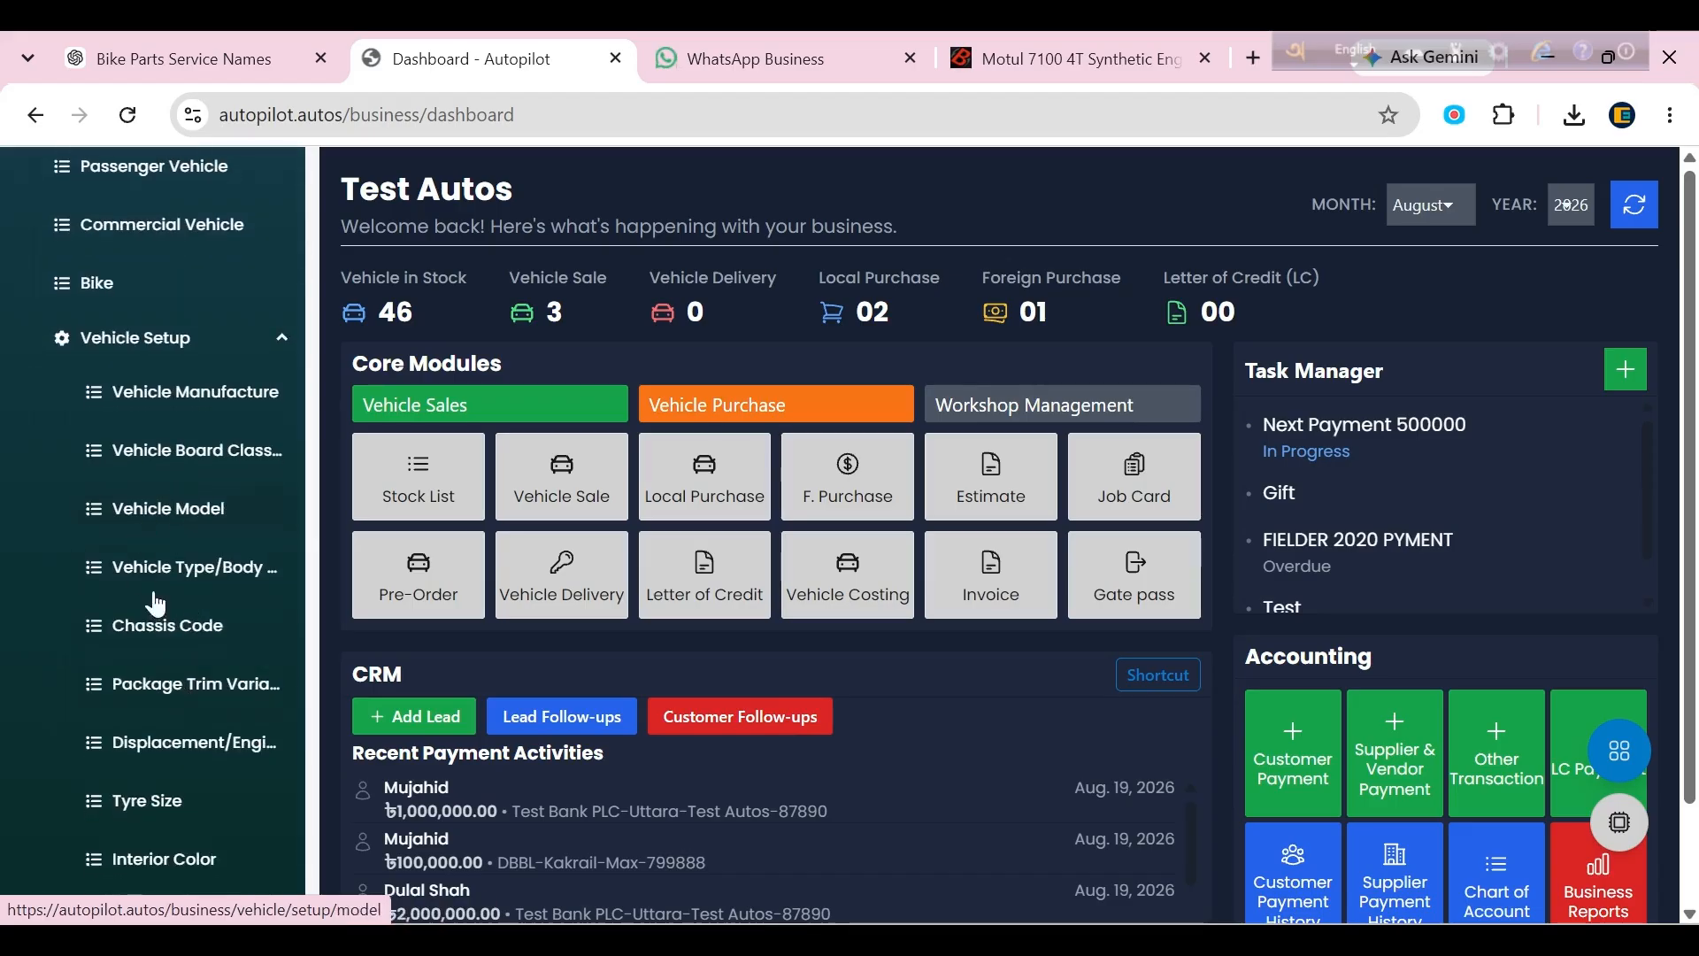
{"action": "scroll", "coordinate": [177, 699], "scroll_direction": "down", "scroll_amount": 2}
{"action": "scroll", "coordinate": [169, 690], "scroll_direction": "up", "scroll_amount": 6}
Examine the manufacture, body type and gear options in the form for adding a bike or 3-wheeler, and return to the dashboard.
{"action": "left_click", "coordinate": [105, 558]}
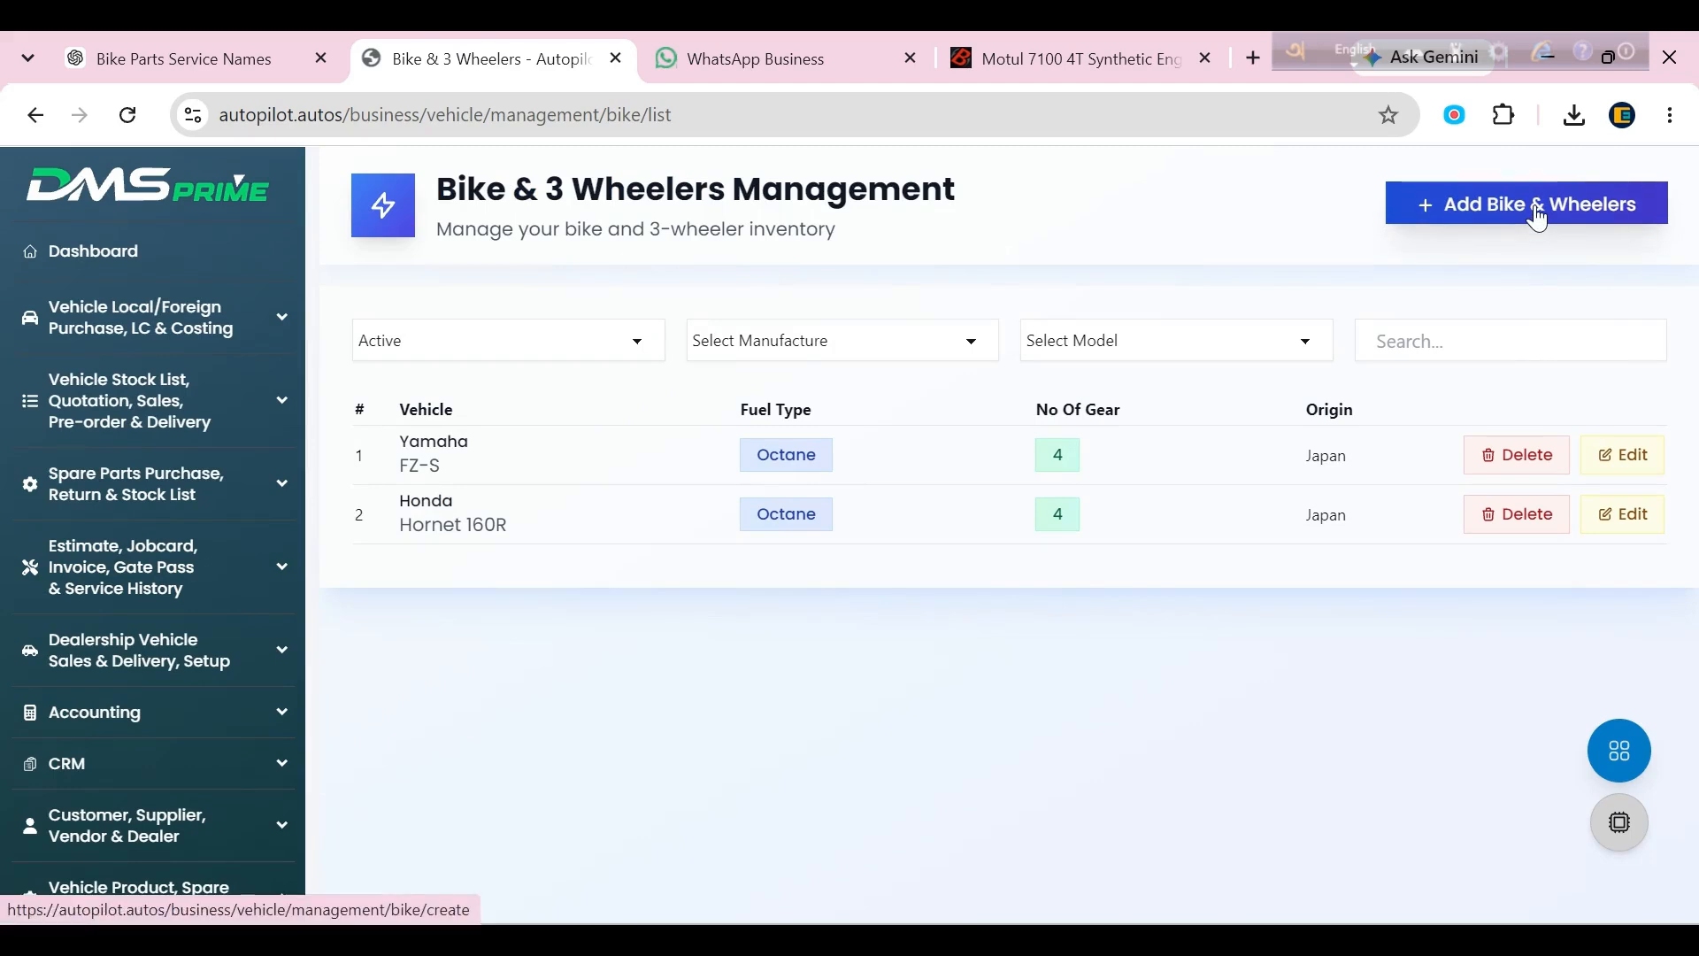
{"action": "left_click", "coordinate": [1511, 214]}
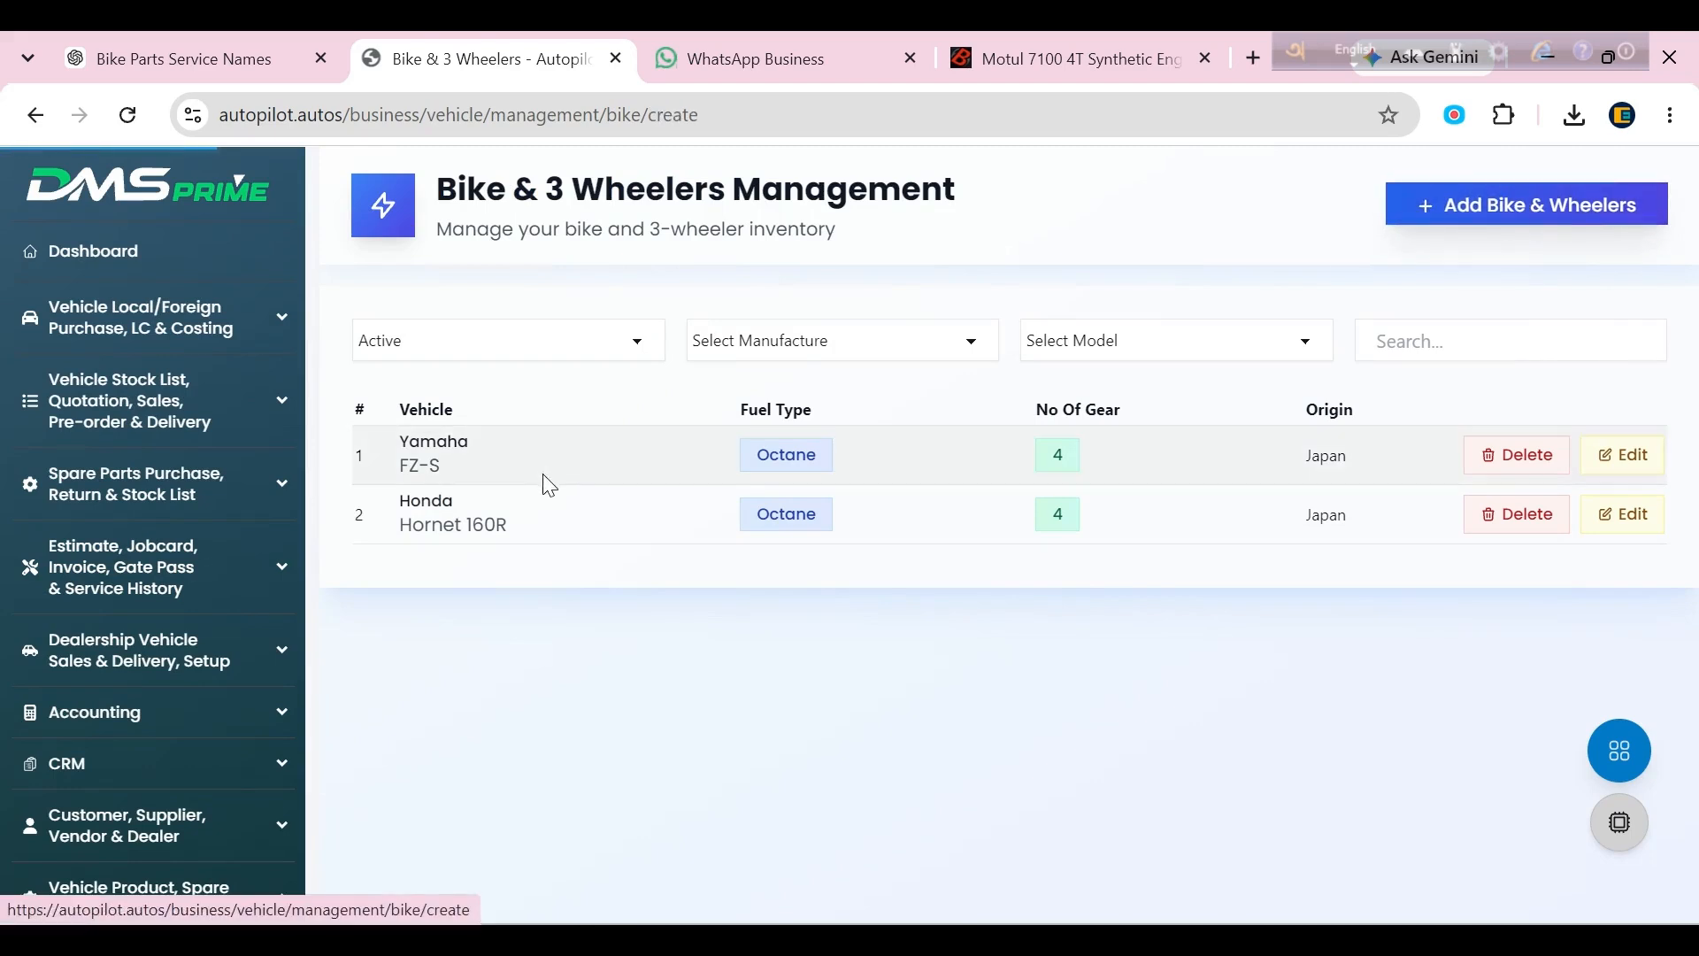
{"action": "left_click", "coordinate": [482, 381]}
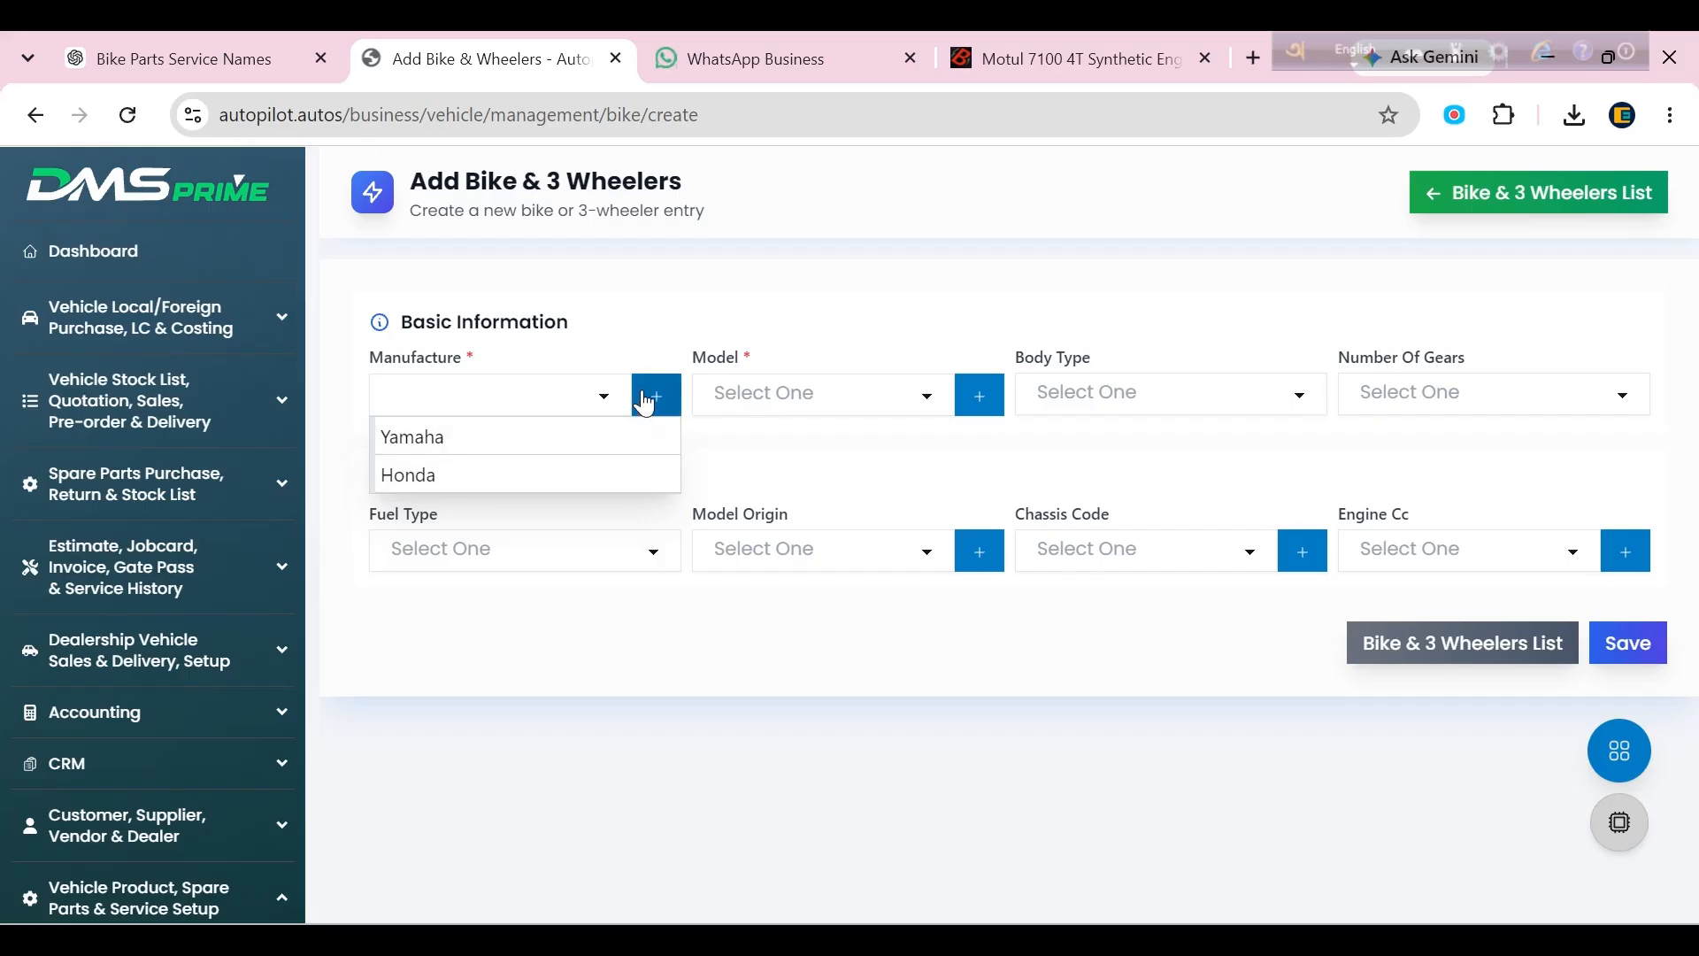
{"action": "left_click", "coordinate": [658, 397]}
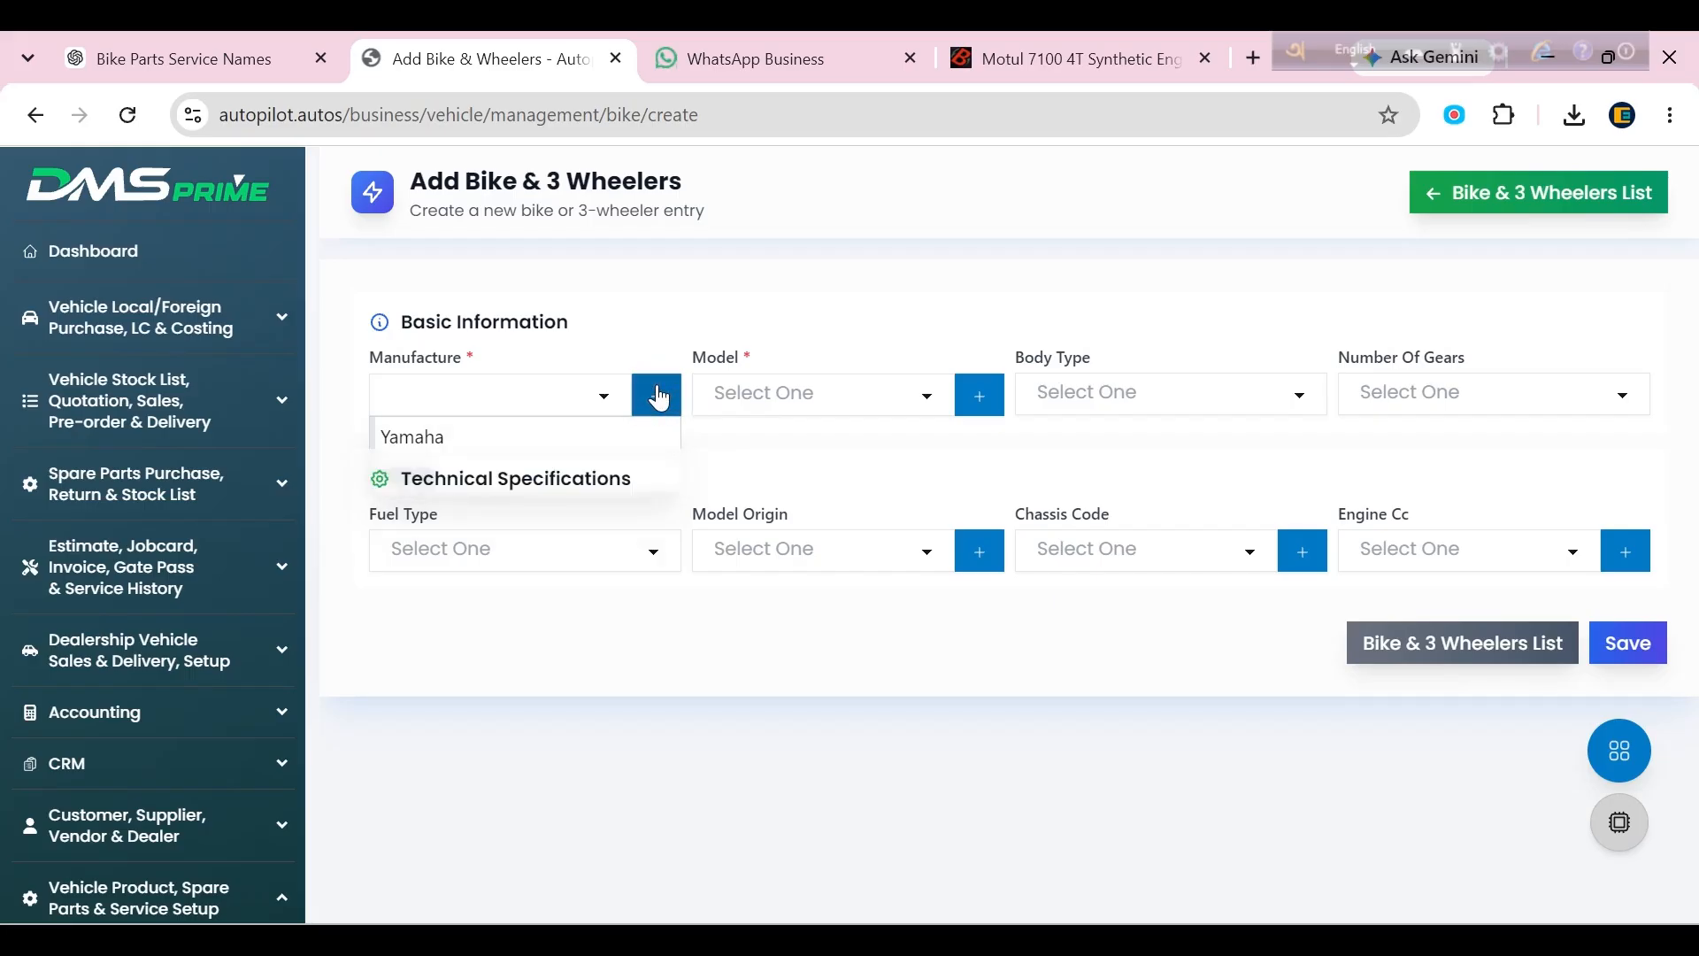
{"action": "key", "text": "Escape"}
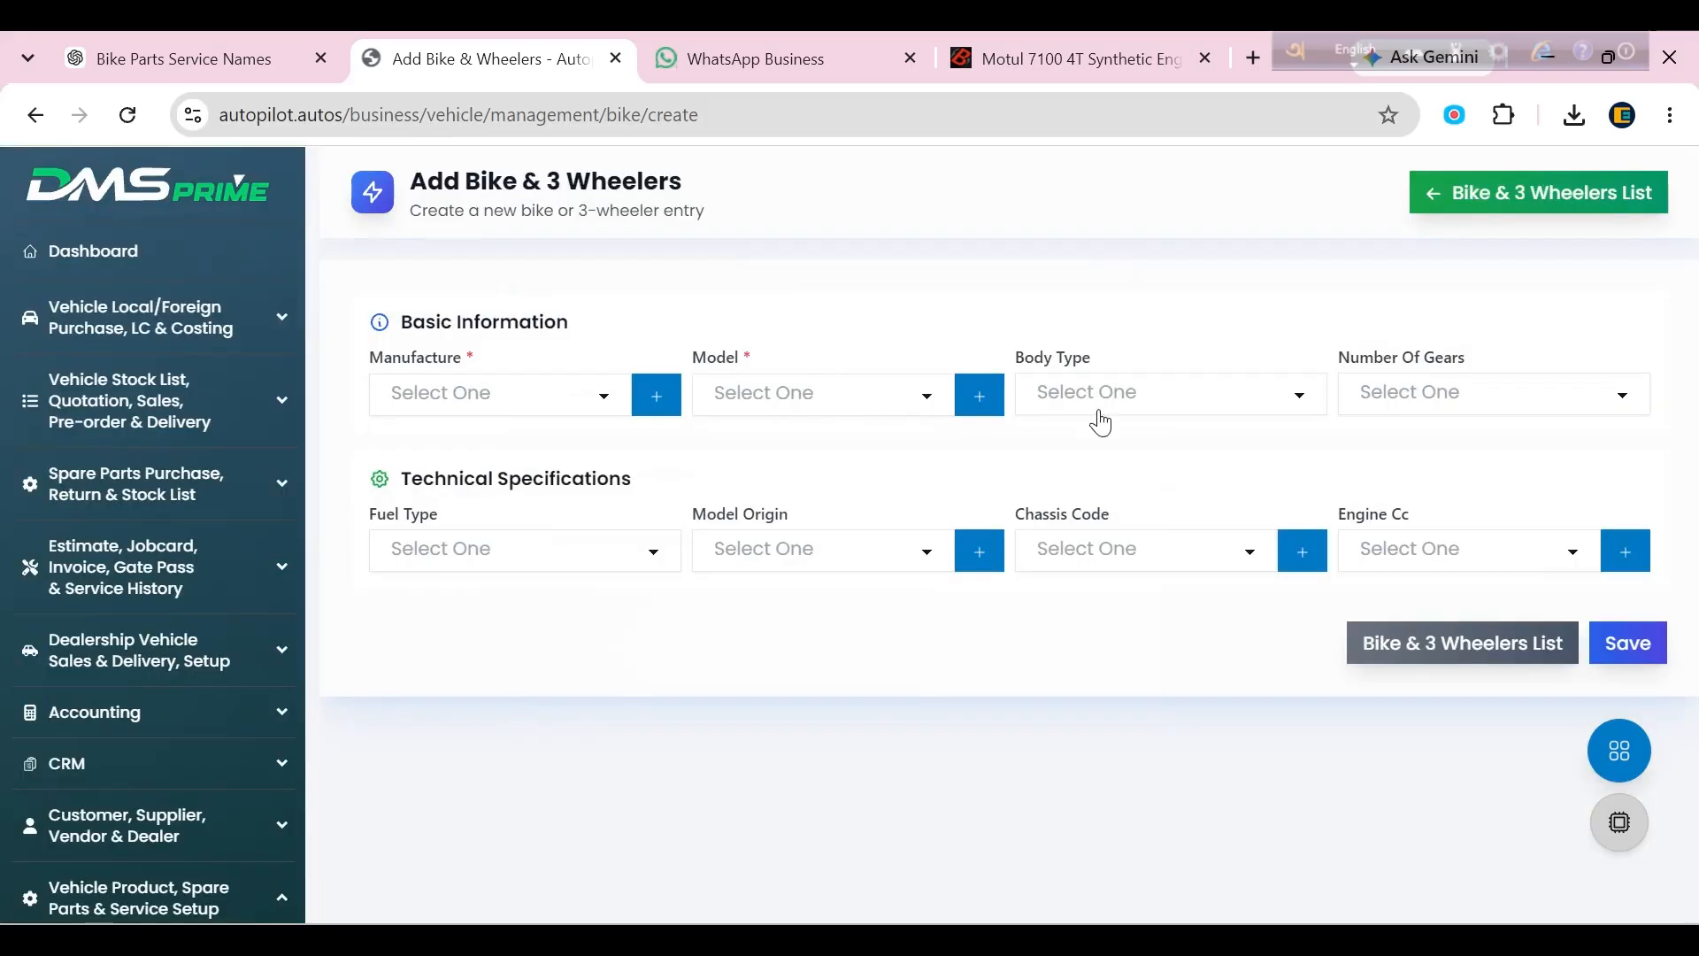
{"action": "left_click", "coordinate": [1125, 390]}
{"action": "left_click", "coordinate": [1456, 400]}
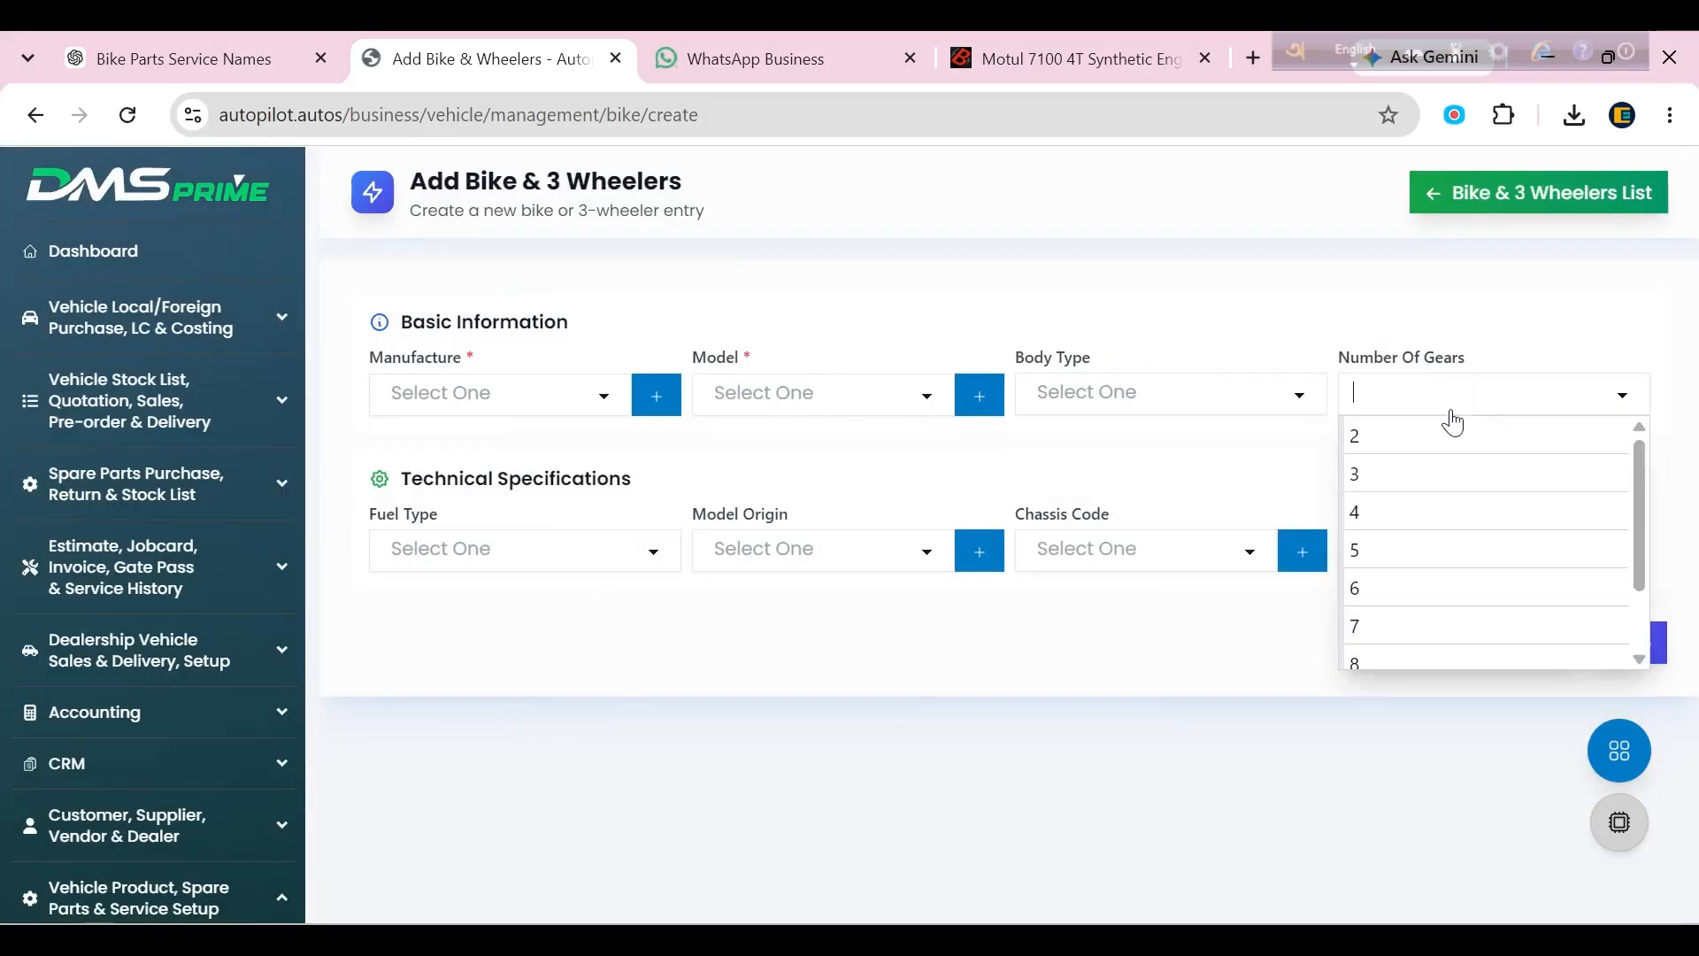
{"action": "left_click", "coordinate": [489, 638]}
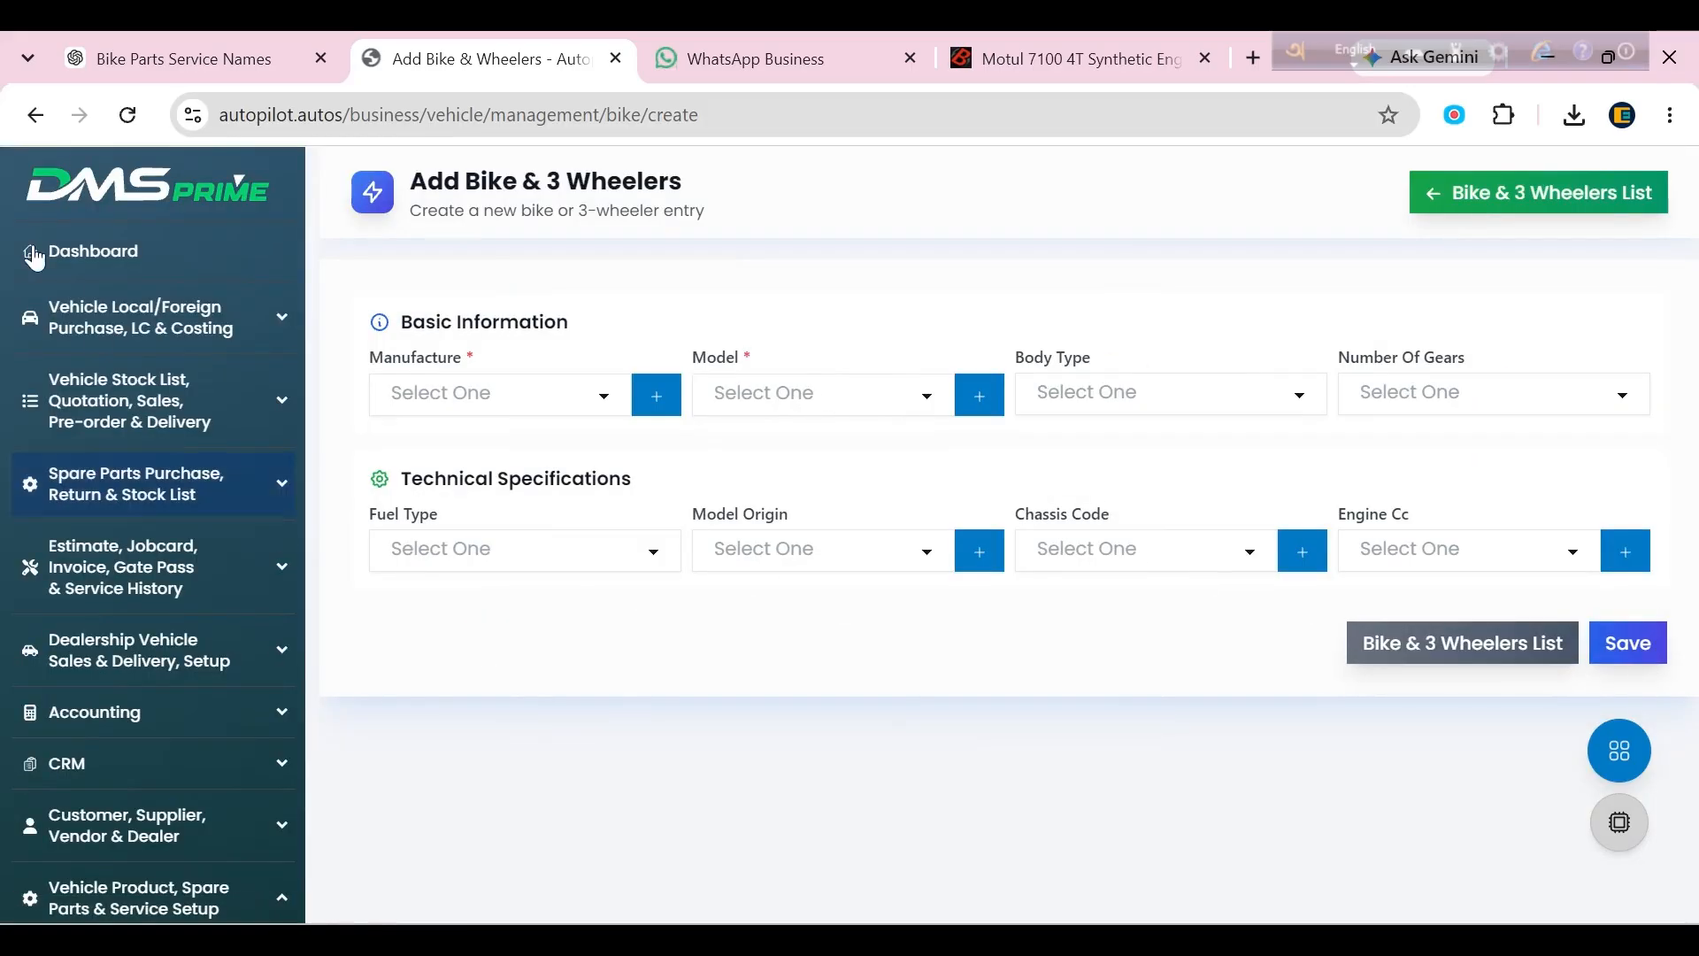
{"action": "left_click", "coordinate": [33, 116]}
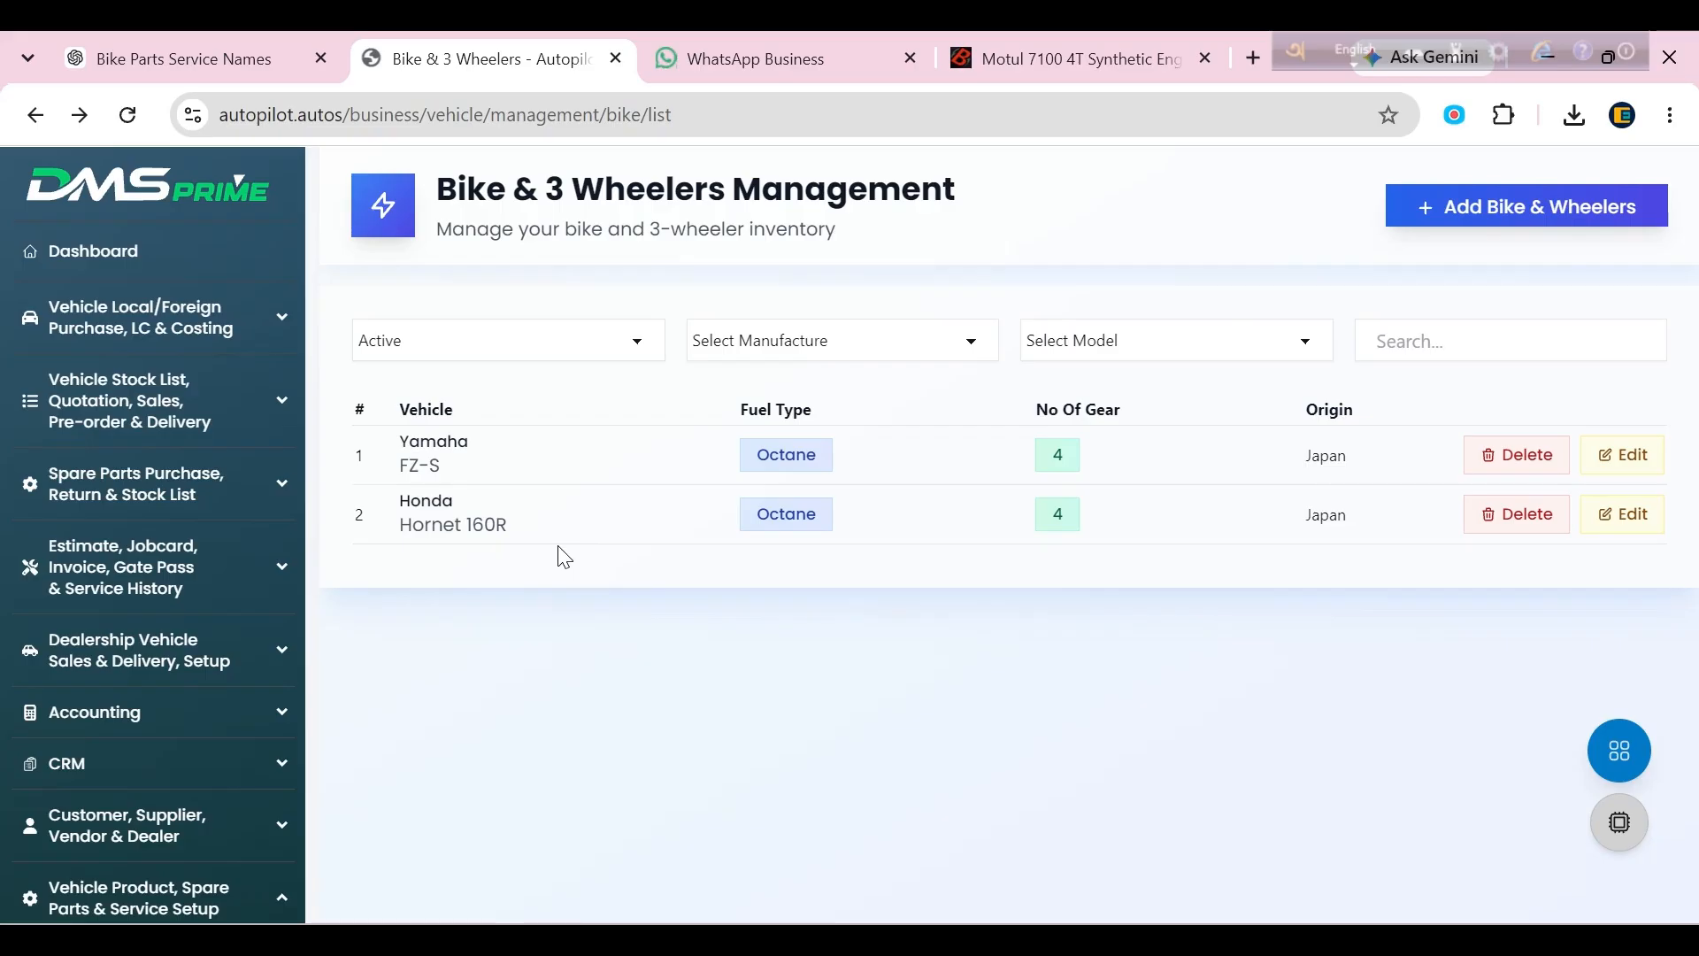
{"action": "left_click", "coordinate": [51, 258]}
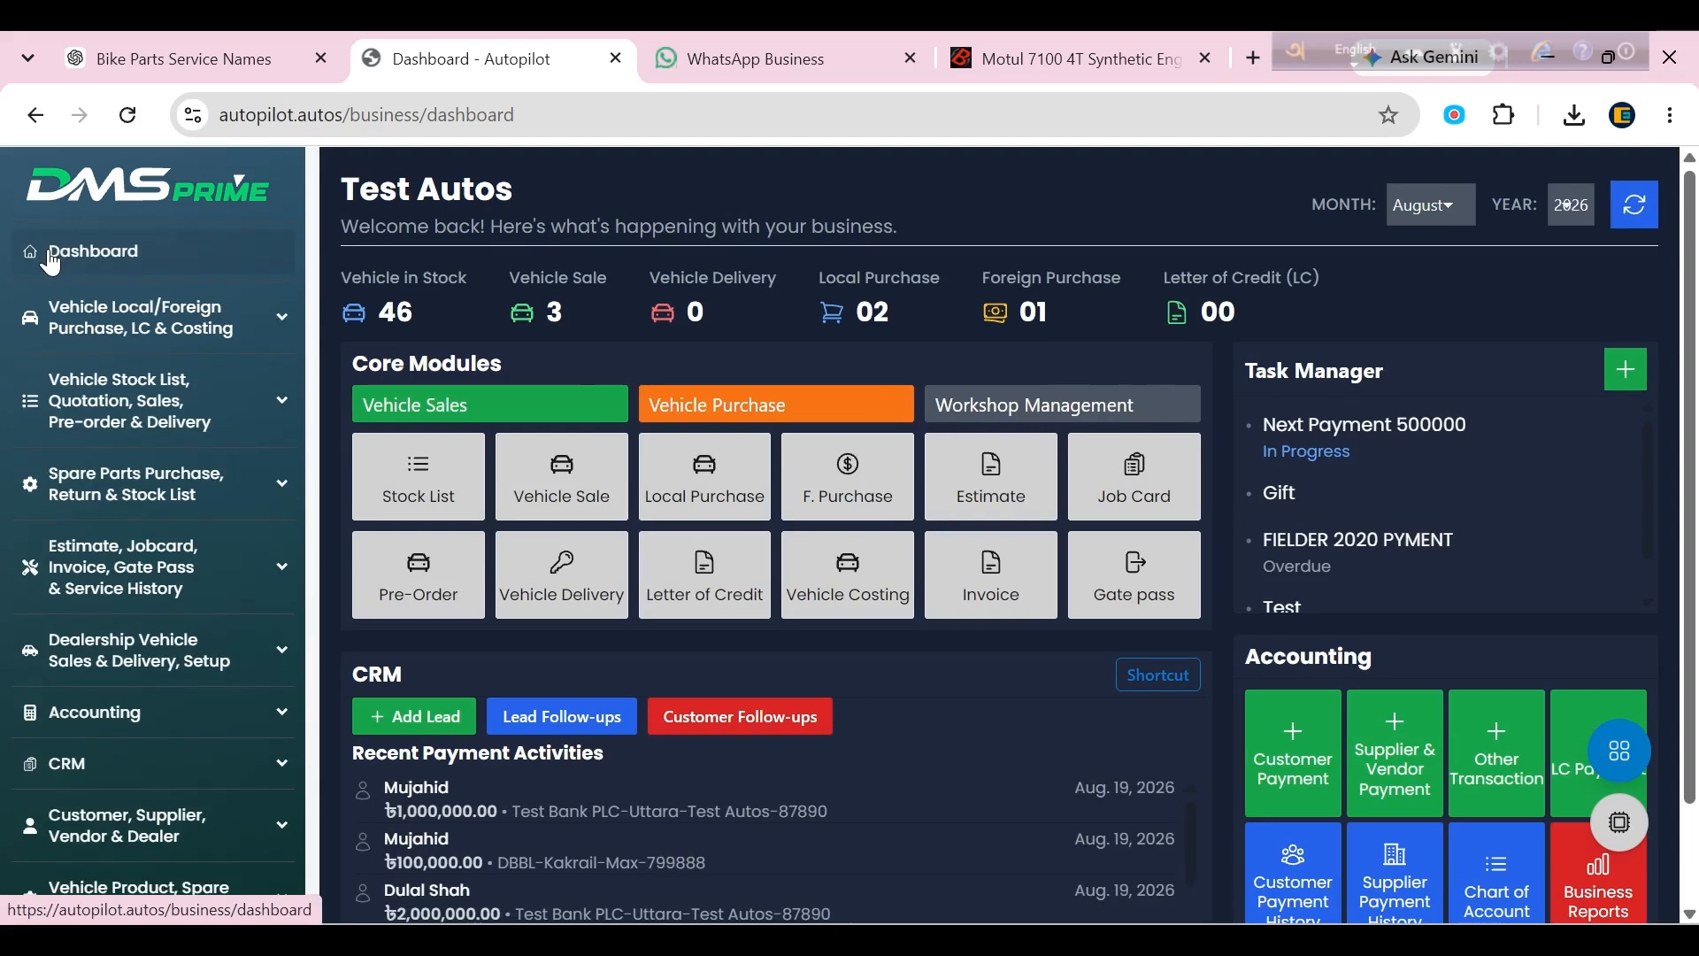
Examine the Spare Parts & Service Setup options and return to the dashboard.
{"action": "scroll", "coordinate": [27, 673], "scroll_direction": "down", "scroll_amount": 5}
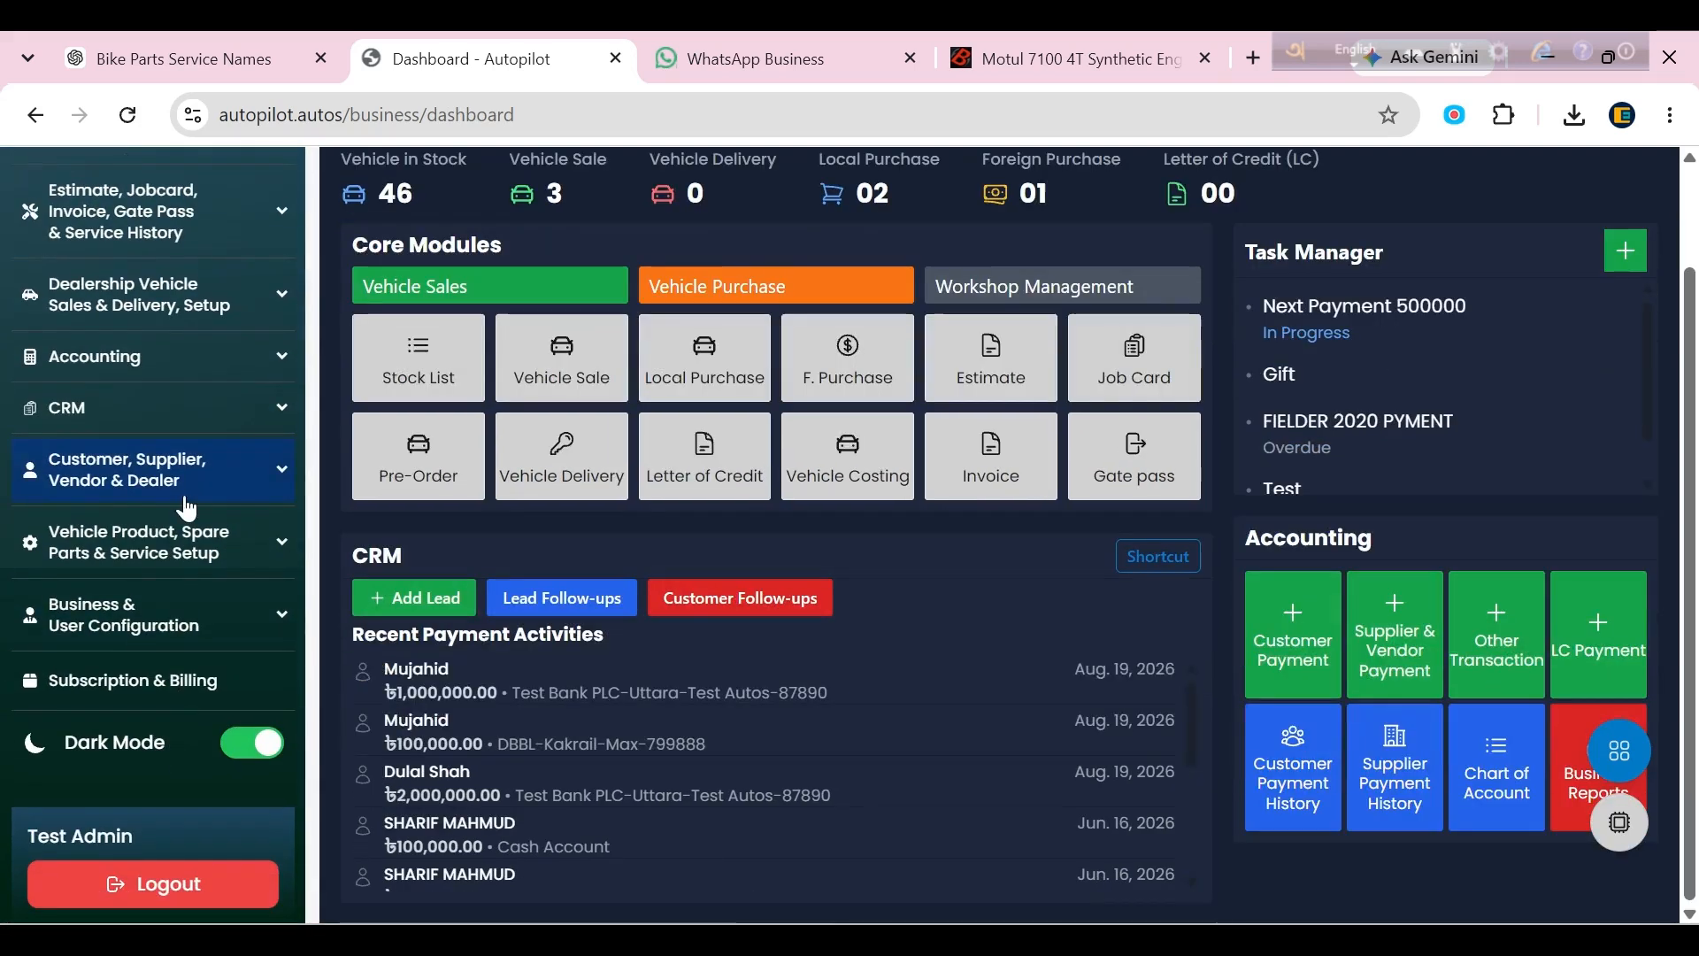
{"action": "left_click", "coordinate": [220, 559]}
{"action": "scroll", "coordinate": [196, 591], "scroll_direction": "down", "scroll_amount": 5}
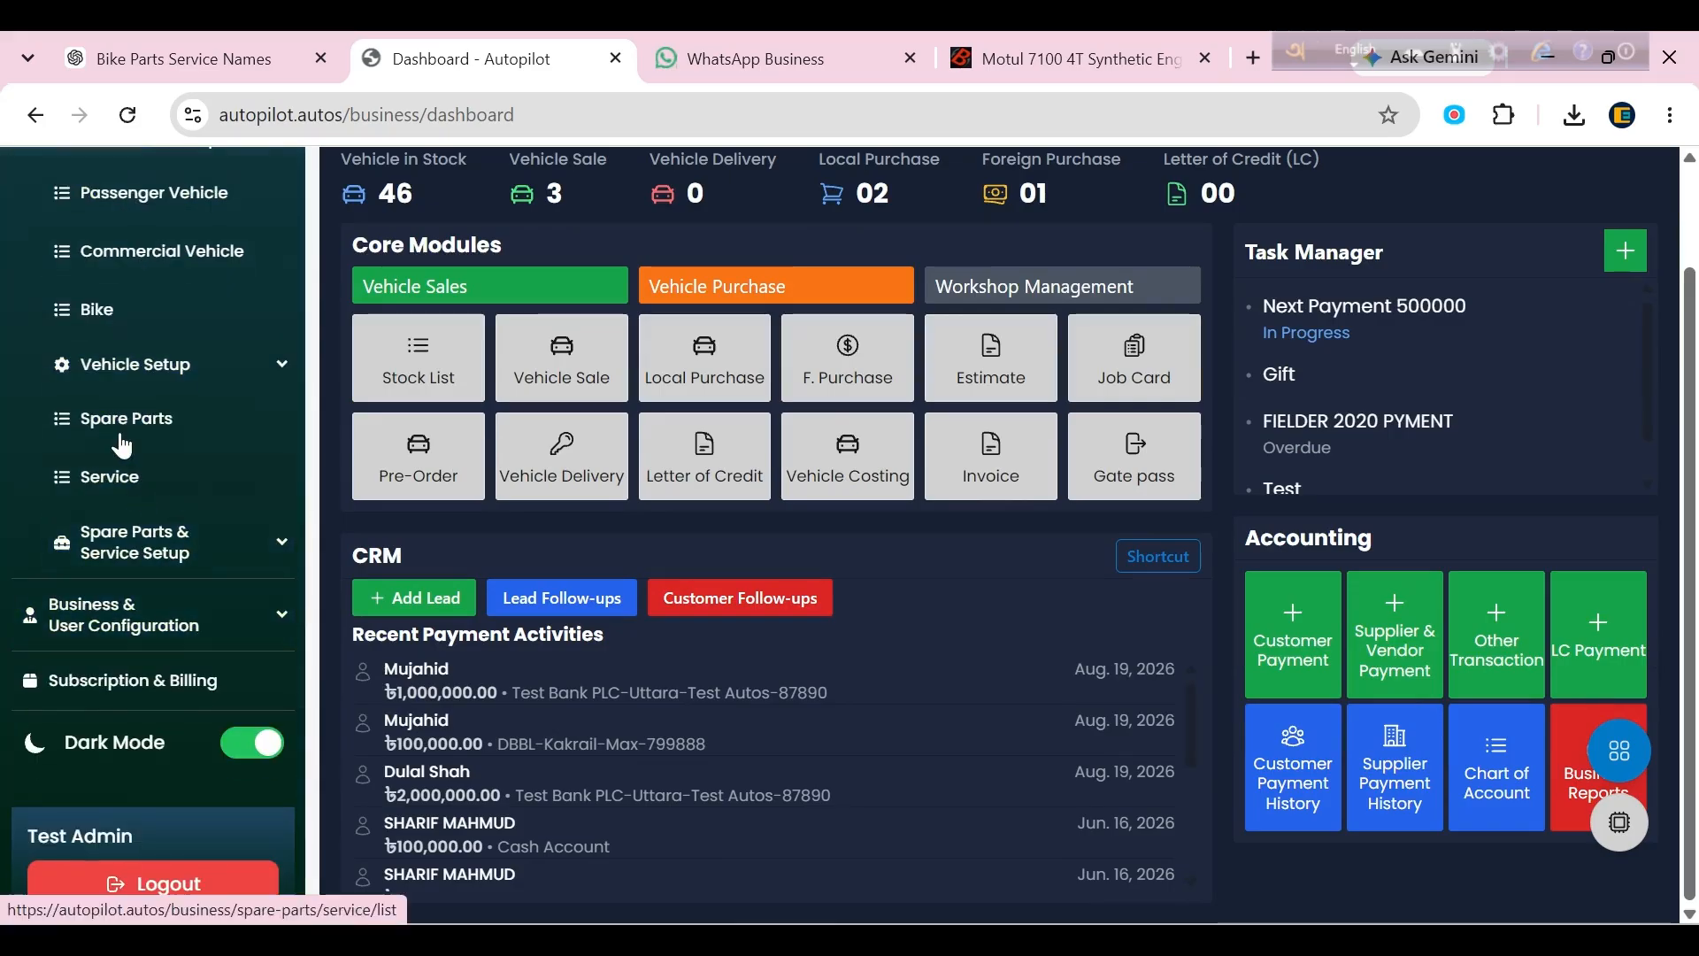
{"action": "left_click", "coordinate": [186, 531]}
{"action": "scroll", "coordinate": [168, 505], "scroll_direction": "down", "scroll_amount": 3}
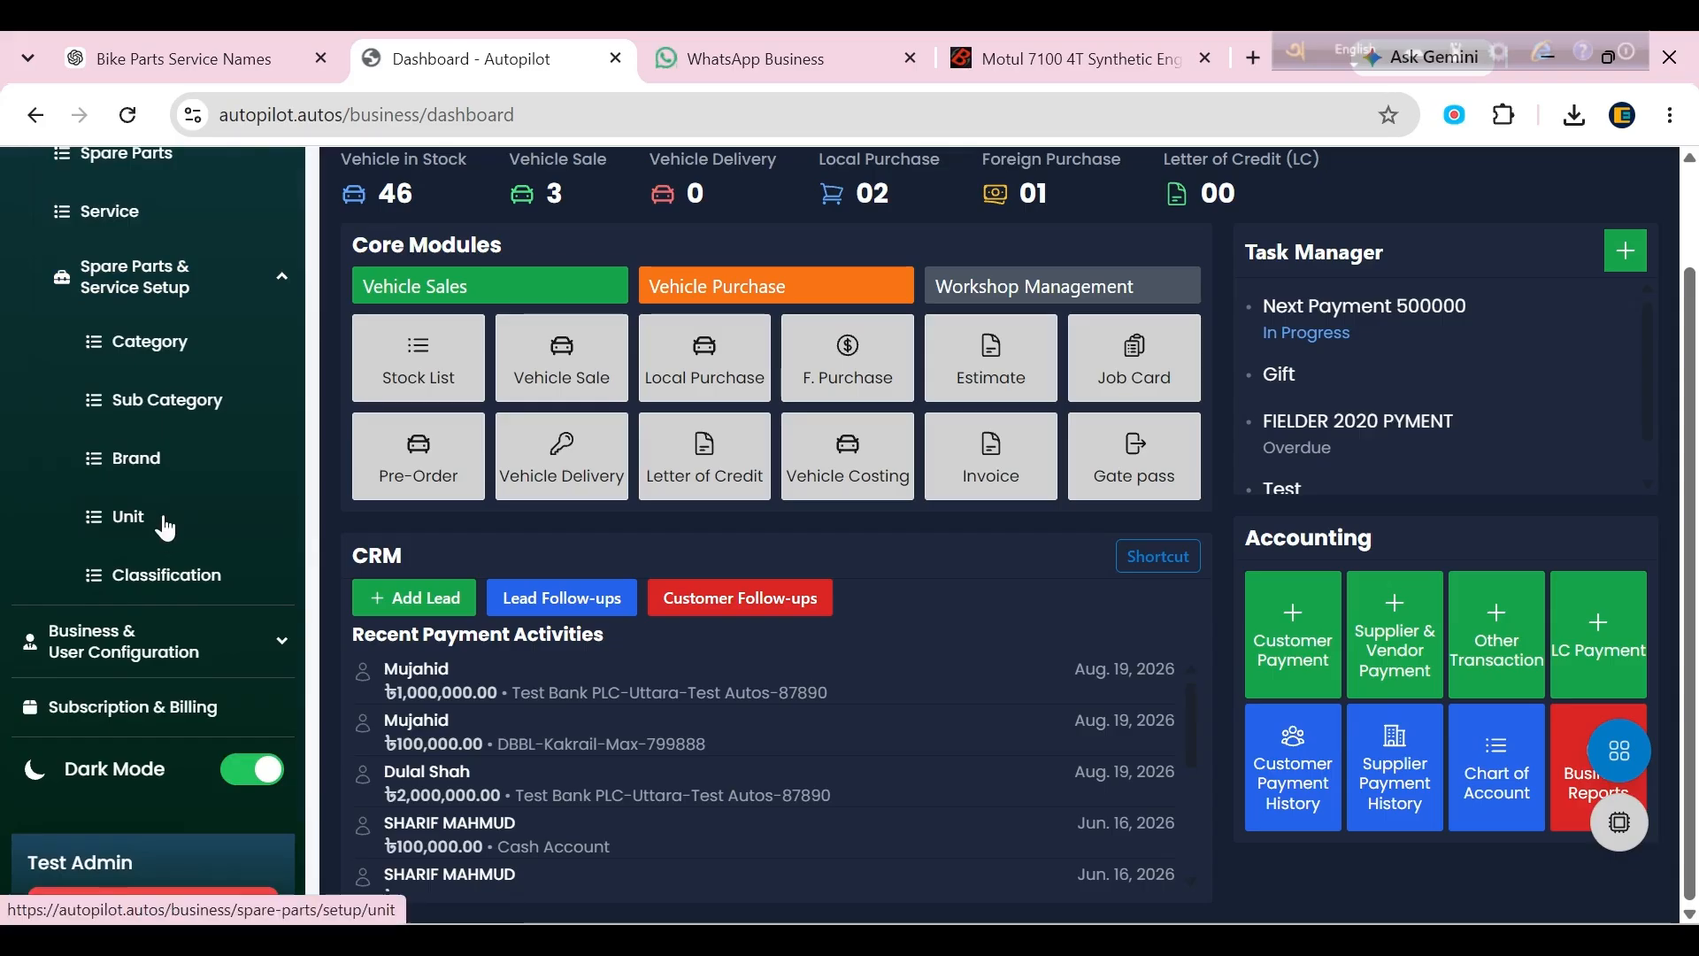
{"action": "scroll", "coordinate": [199, 494], "scroll_direction": "up", "scroll_amount": 3}
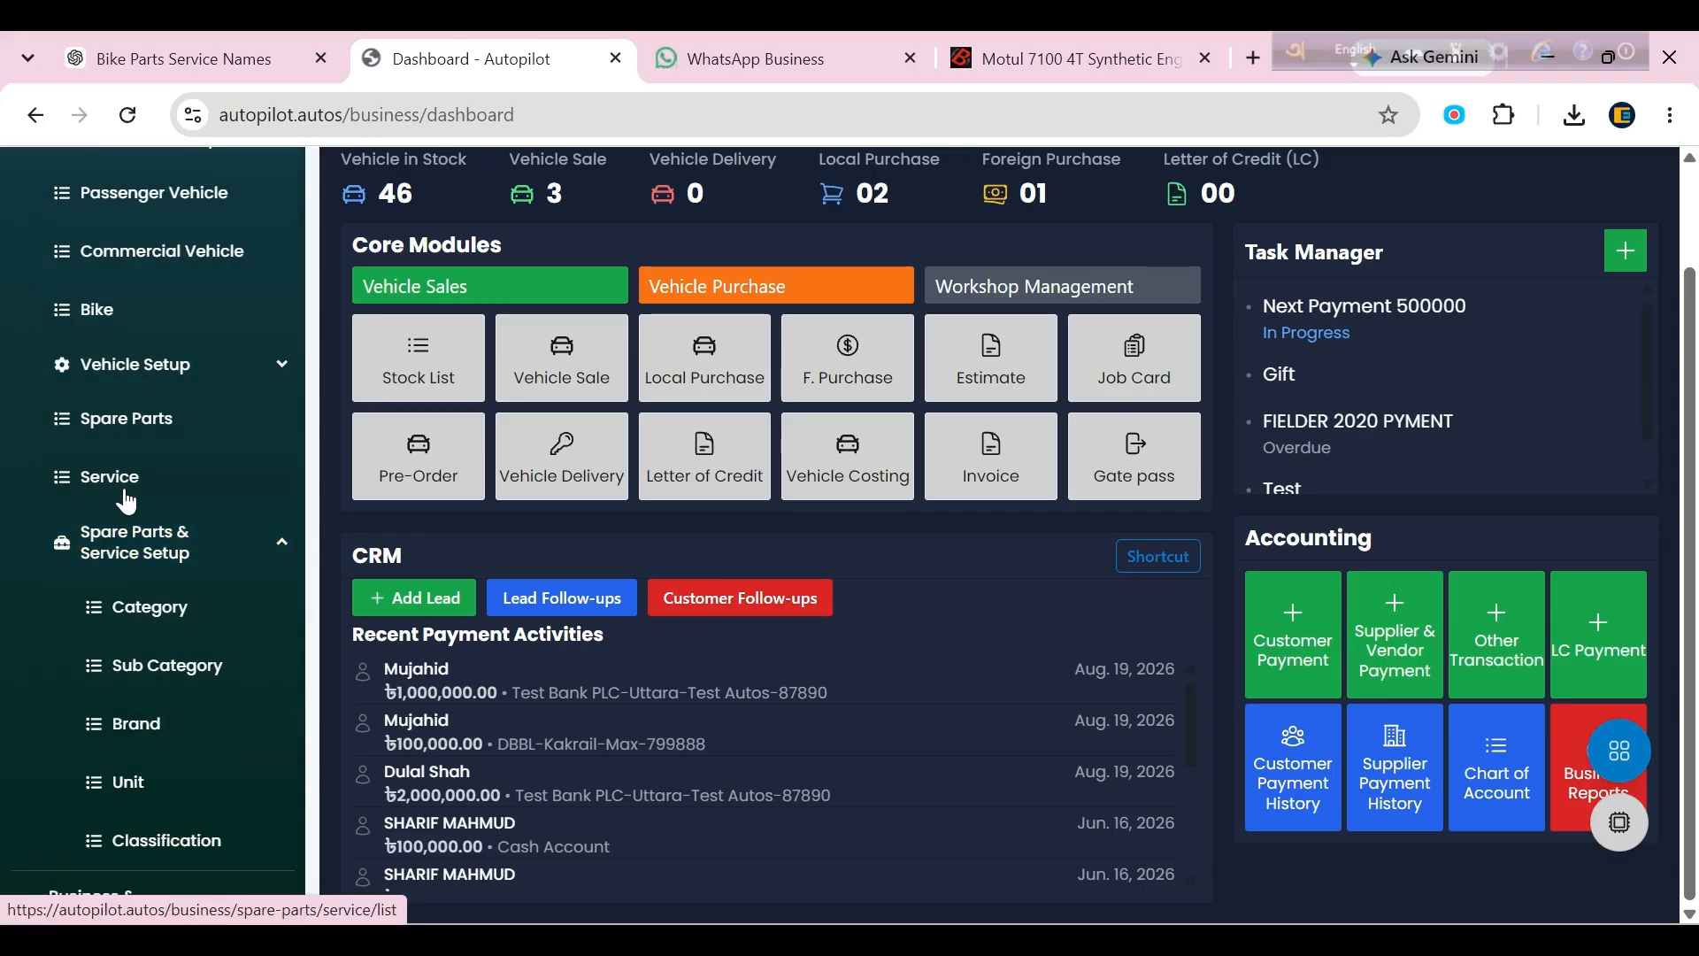
{"action": "scroll", "coordinate": [98, 473], "scroll_direction": "up", "scroll_amount": 8}
{"action": "scroll", "coordinate": [348, 533], "scroll_direction": "up", "scroll_amount": 2}
{"action": "left_click", "coordinate": [126, 260]}
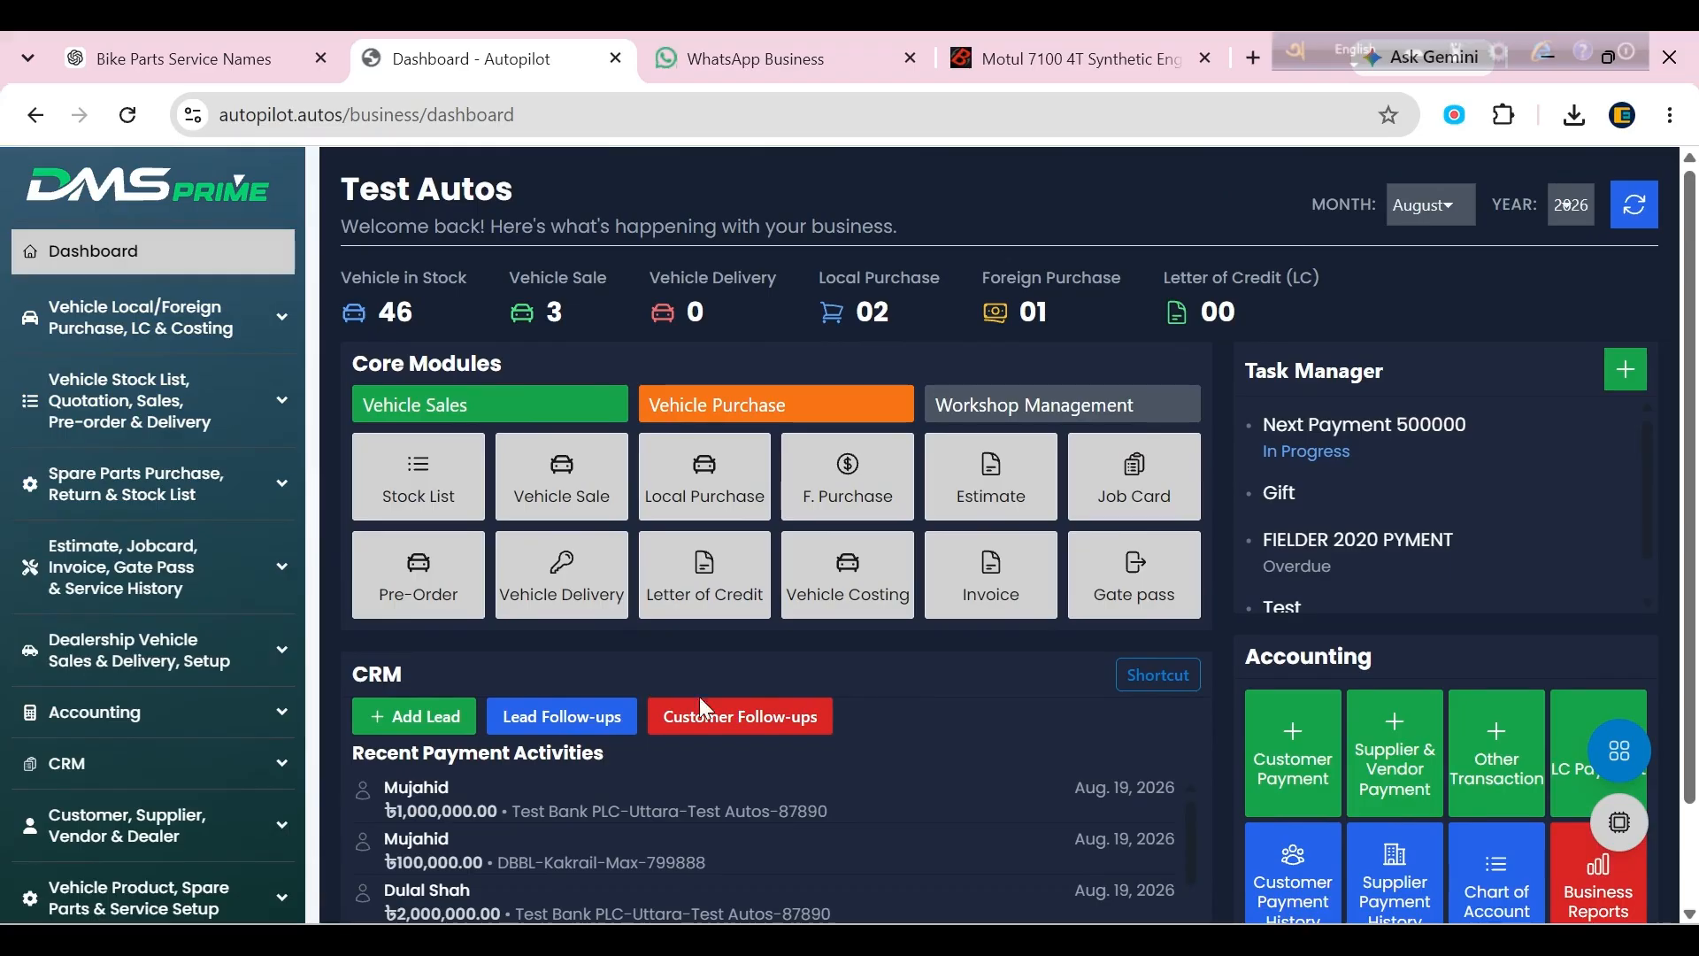
Start a new work estimate and select an existing customer for it.
{"action": "left_click", "coordinate": [988, 442]}
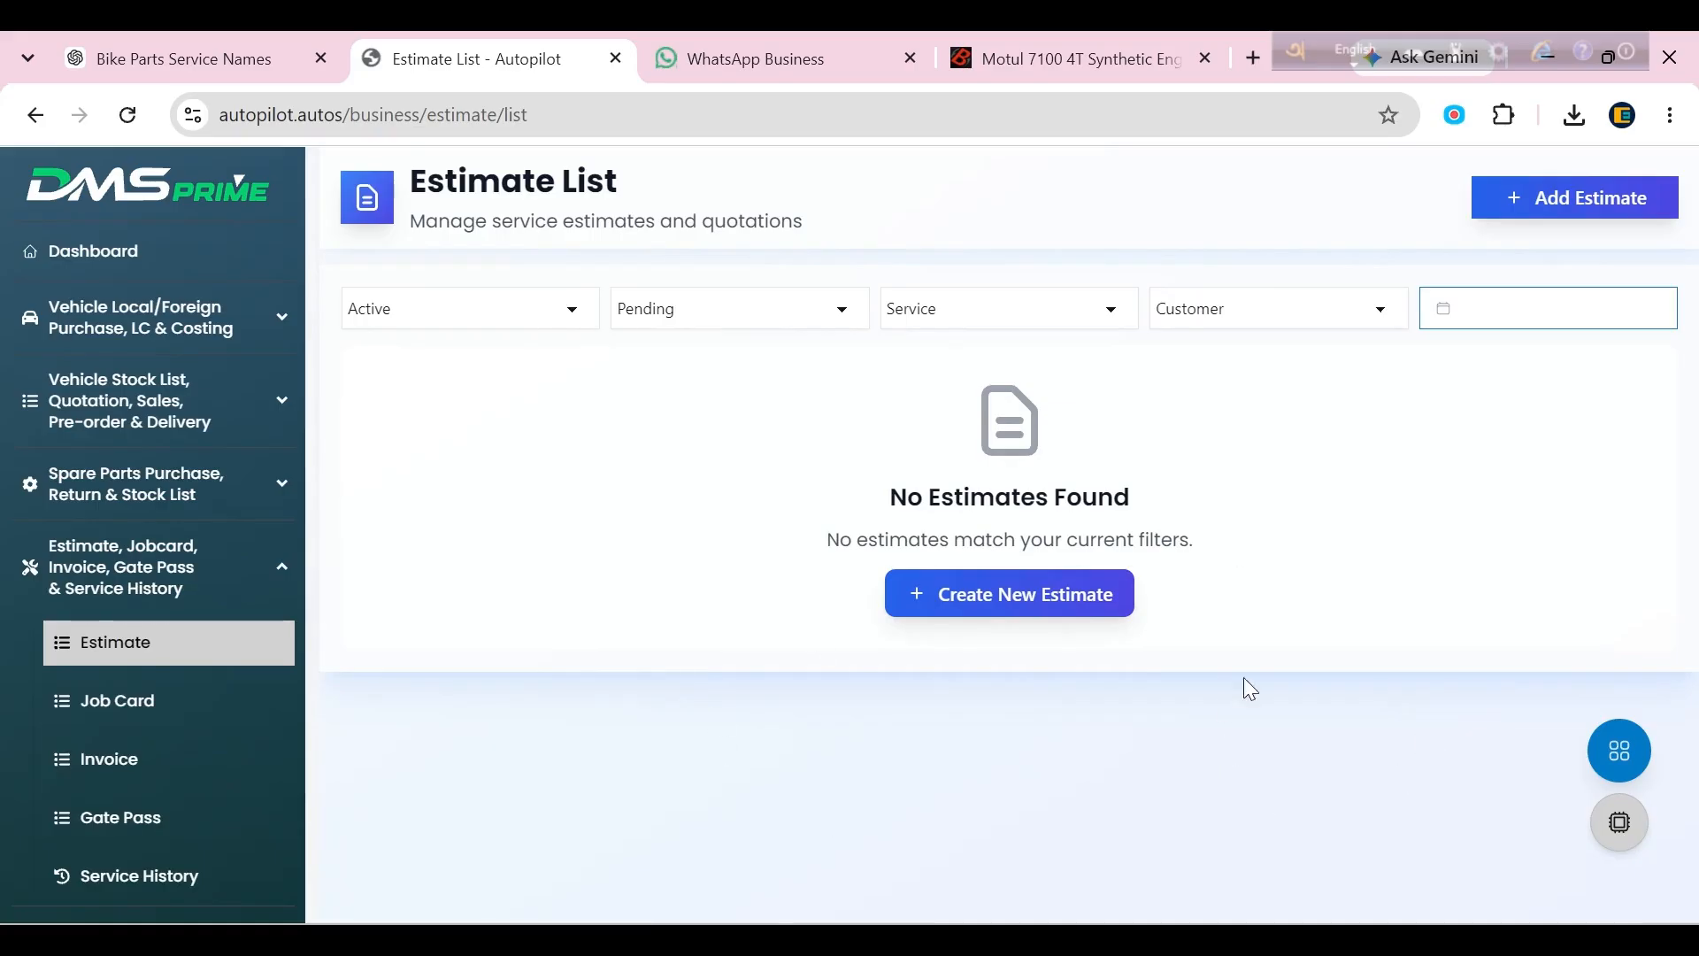
{"action": "left_click", "coordinate": [1574, 209]}
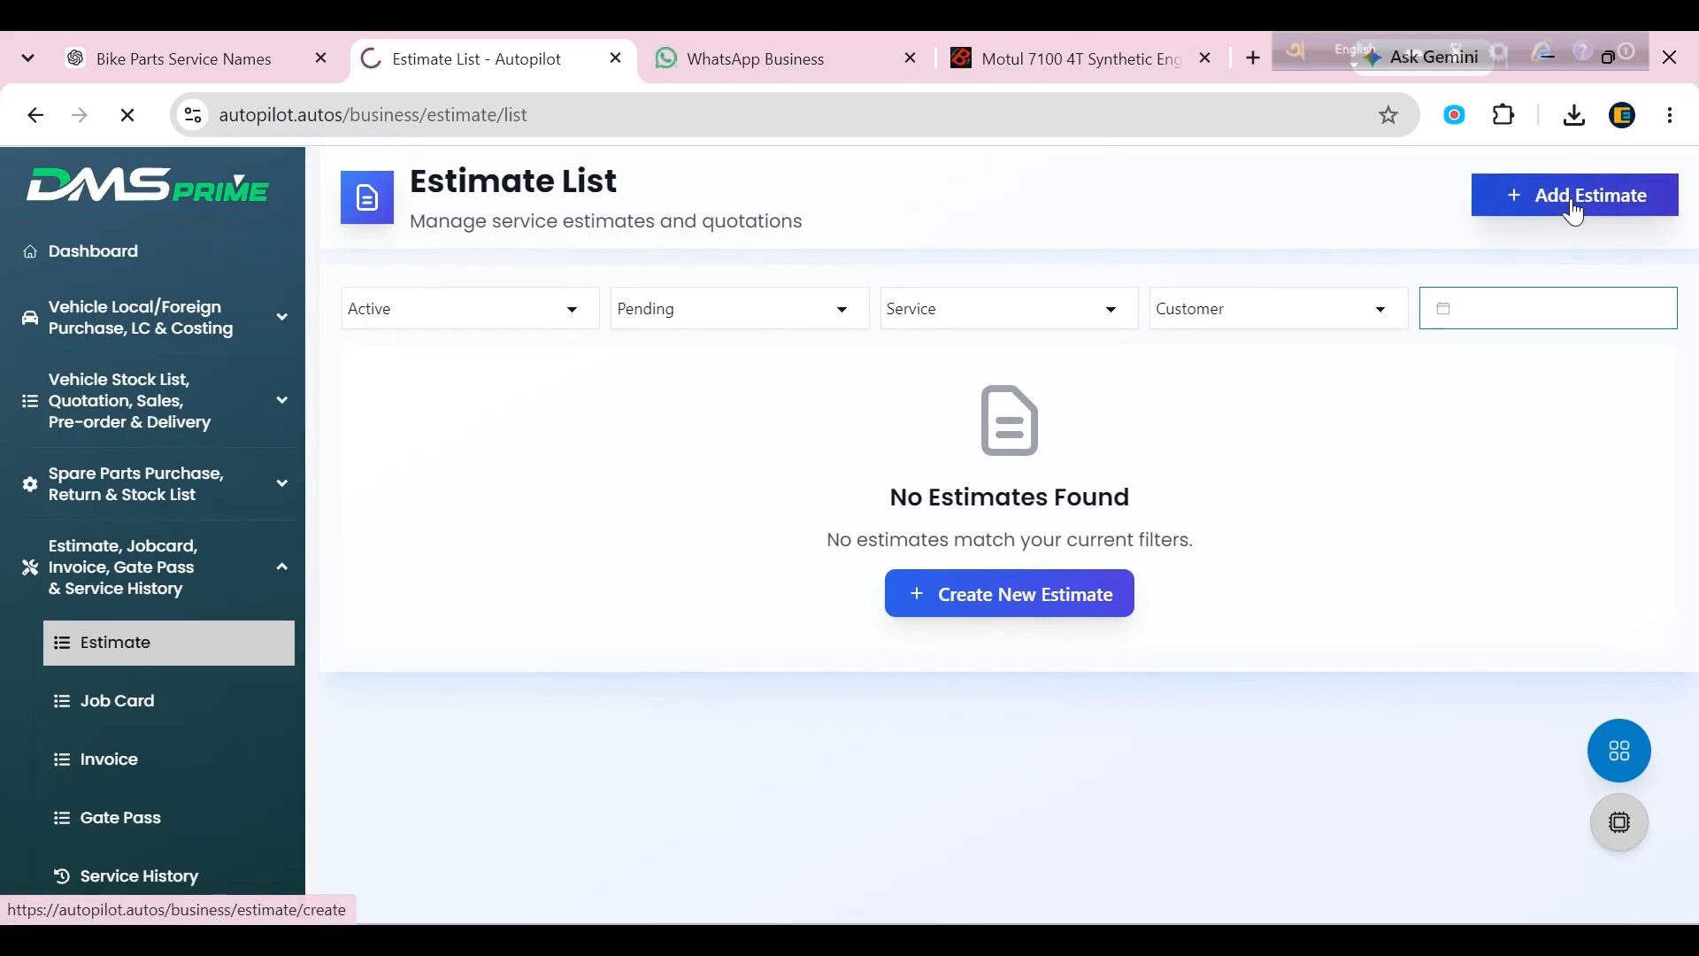
{"action": "left_click", "coordinate": [465, 353]}
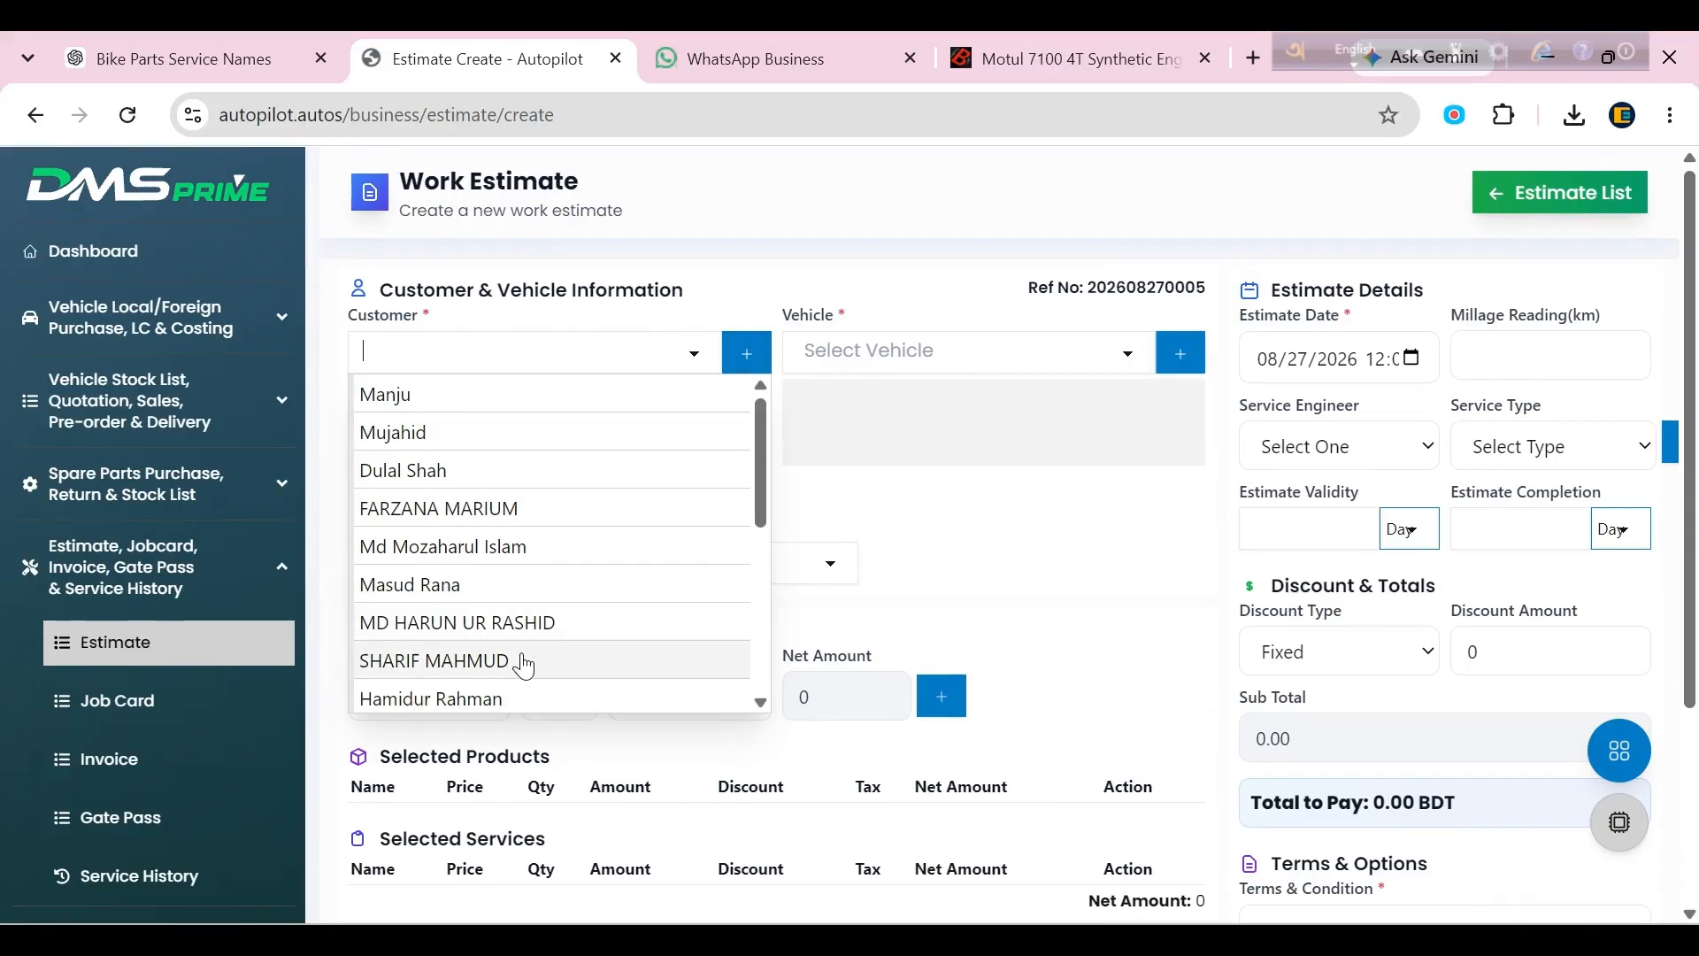
{"action": "scroll", "coordinate": [523, 655], "scroll_direction": "down", "scroll_amount": 3}
{"action": "left_click", "coordinate": [493, 638]}
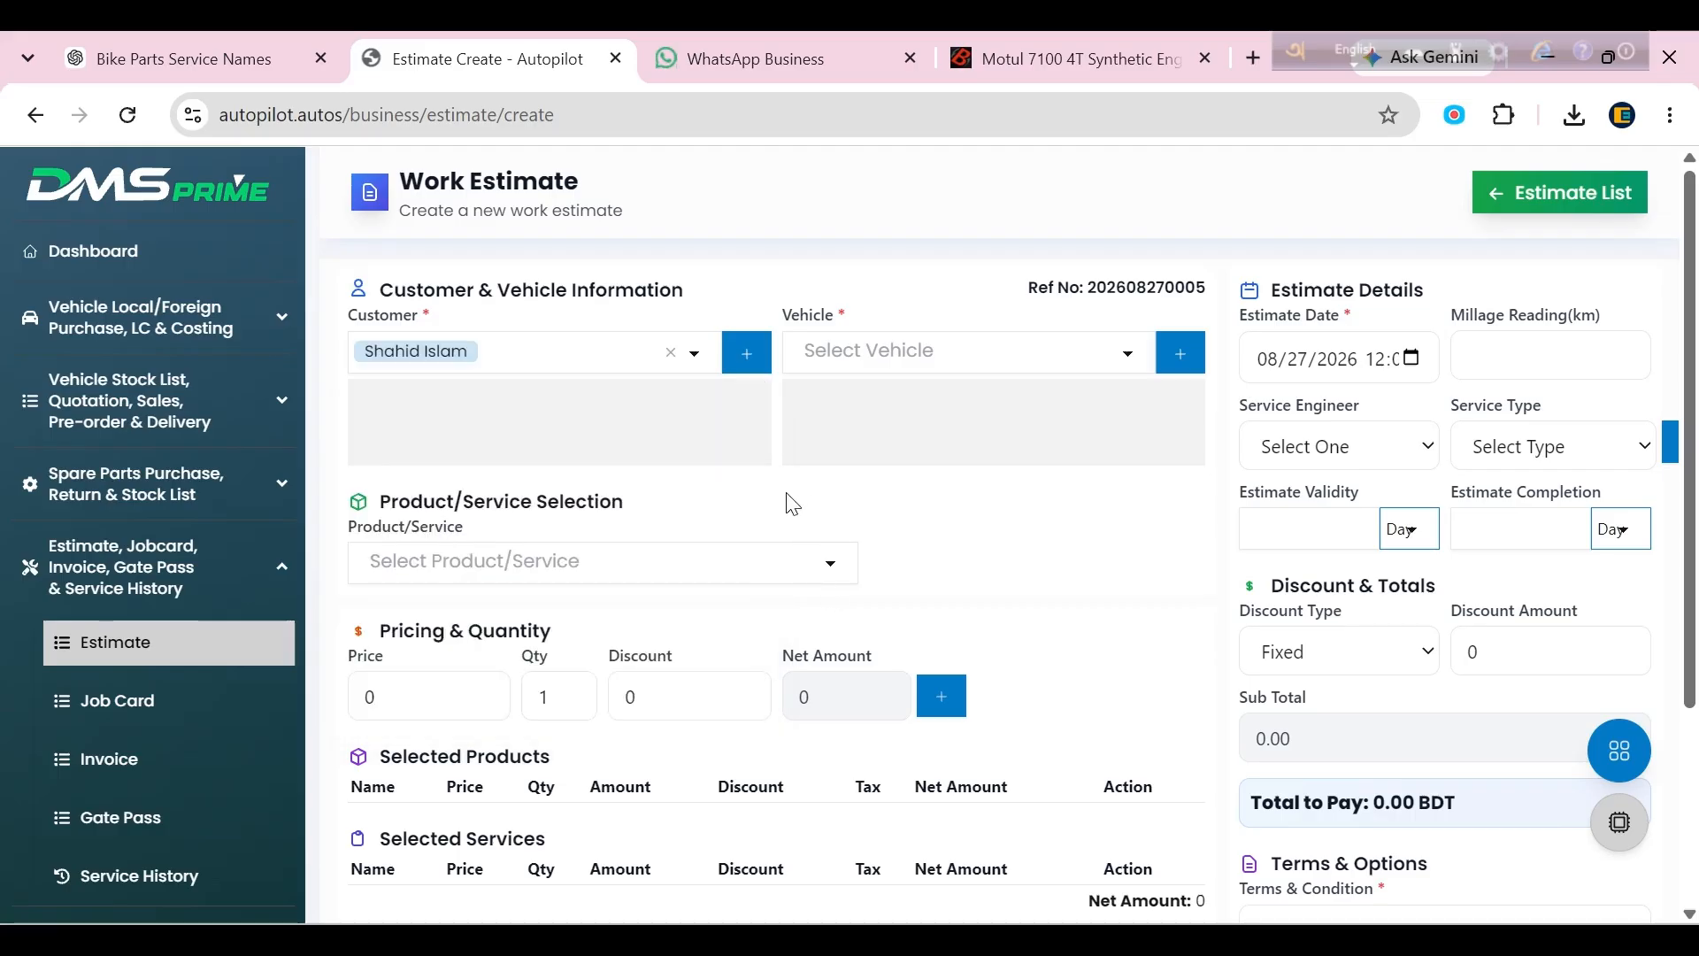
Add a Bike And 3 Wheelers vehicle for the customer, Honda-Hornet 160R (Standard, 160cc, Octane), with 2025 as year of manufacture.
{"action": "left_click", "coordinate": [914, 360]}
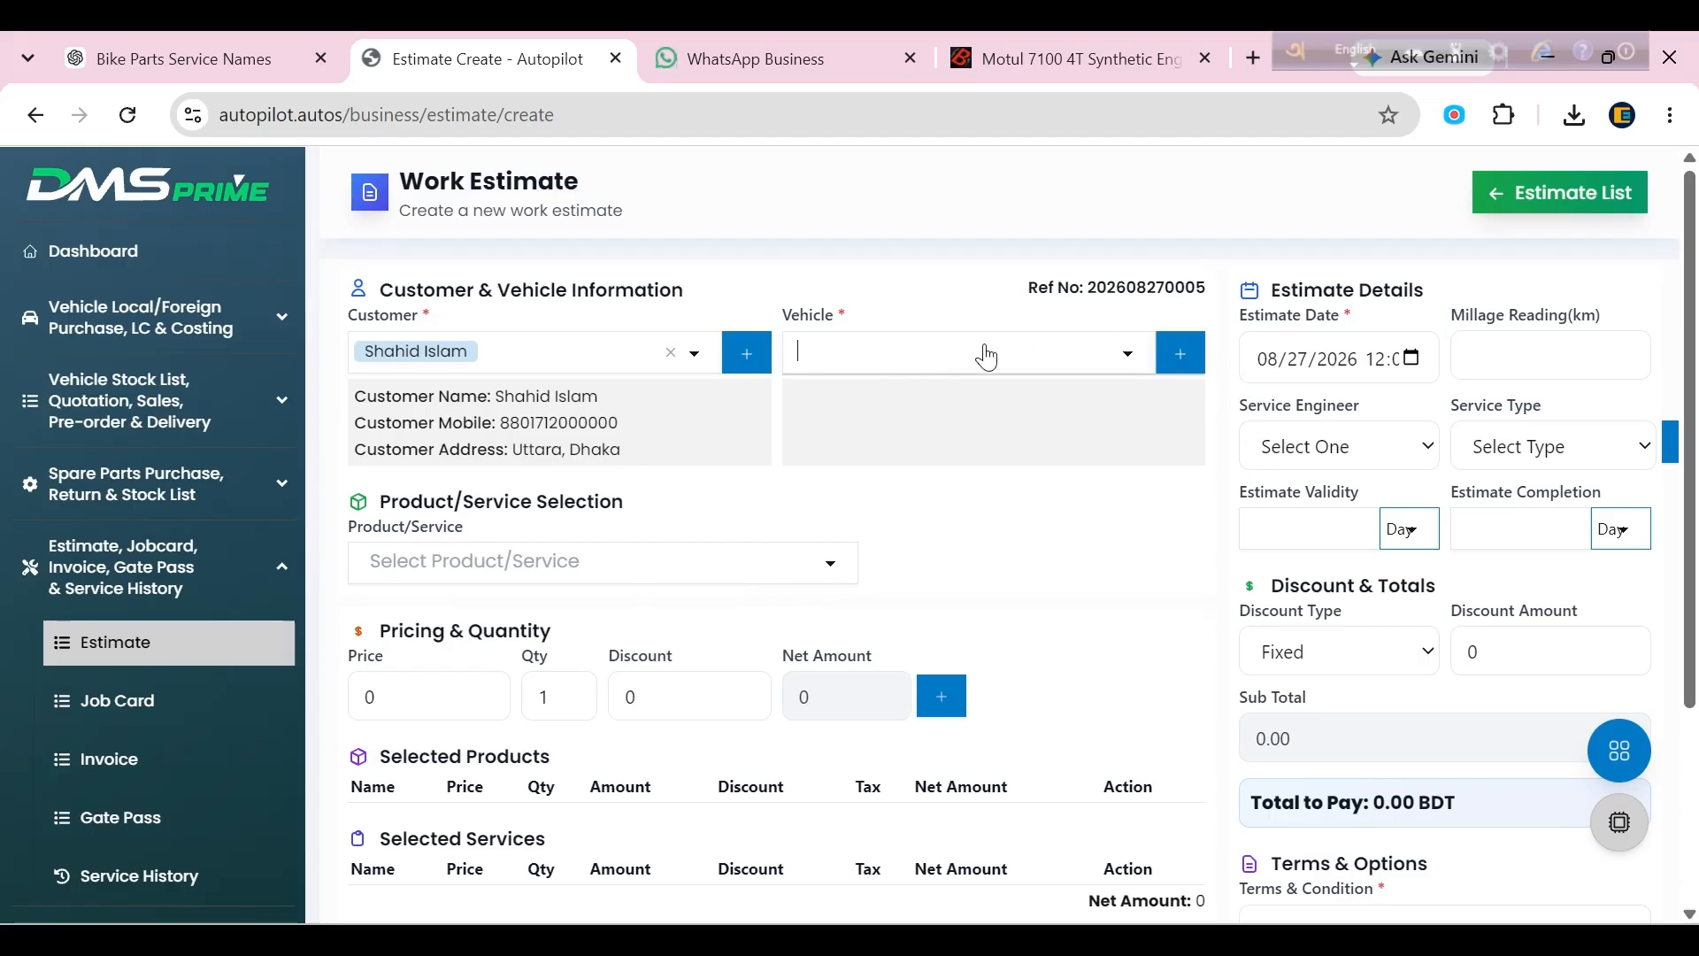
{"action": "left_click", "coordinate": [1179, 354]}
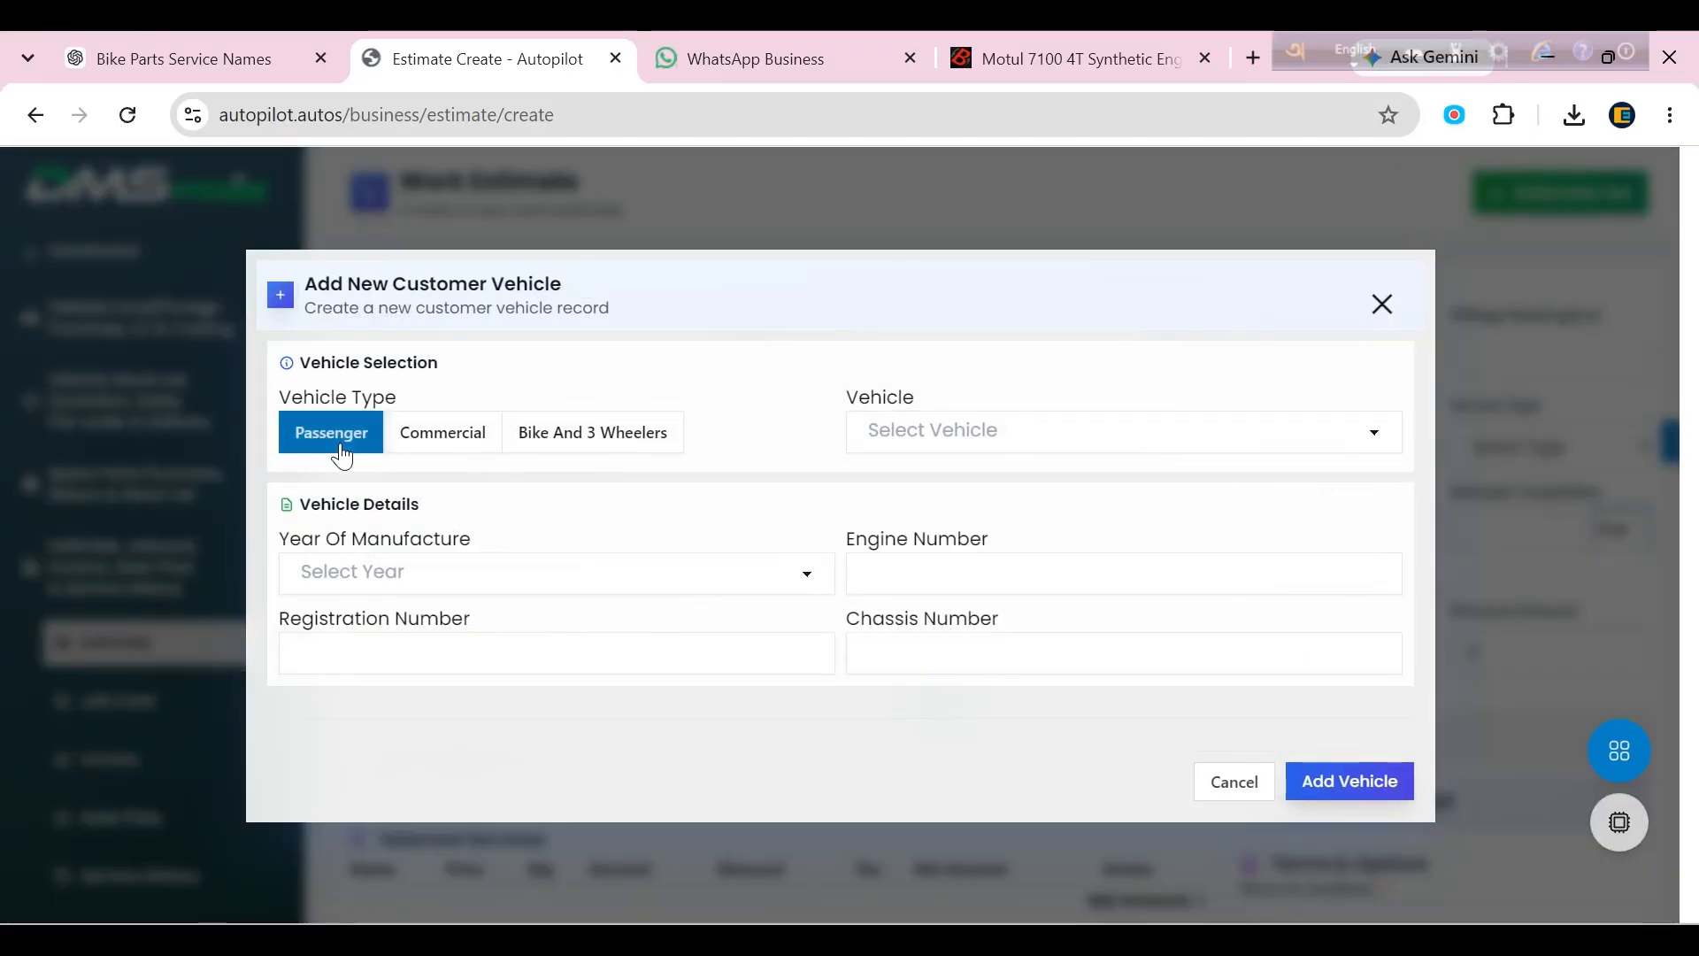
{"action": "left_click", "coordinate": [591, 431]}
{"action": "left_click", "coordinate": [954, 428]}
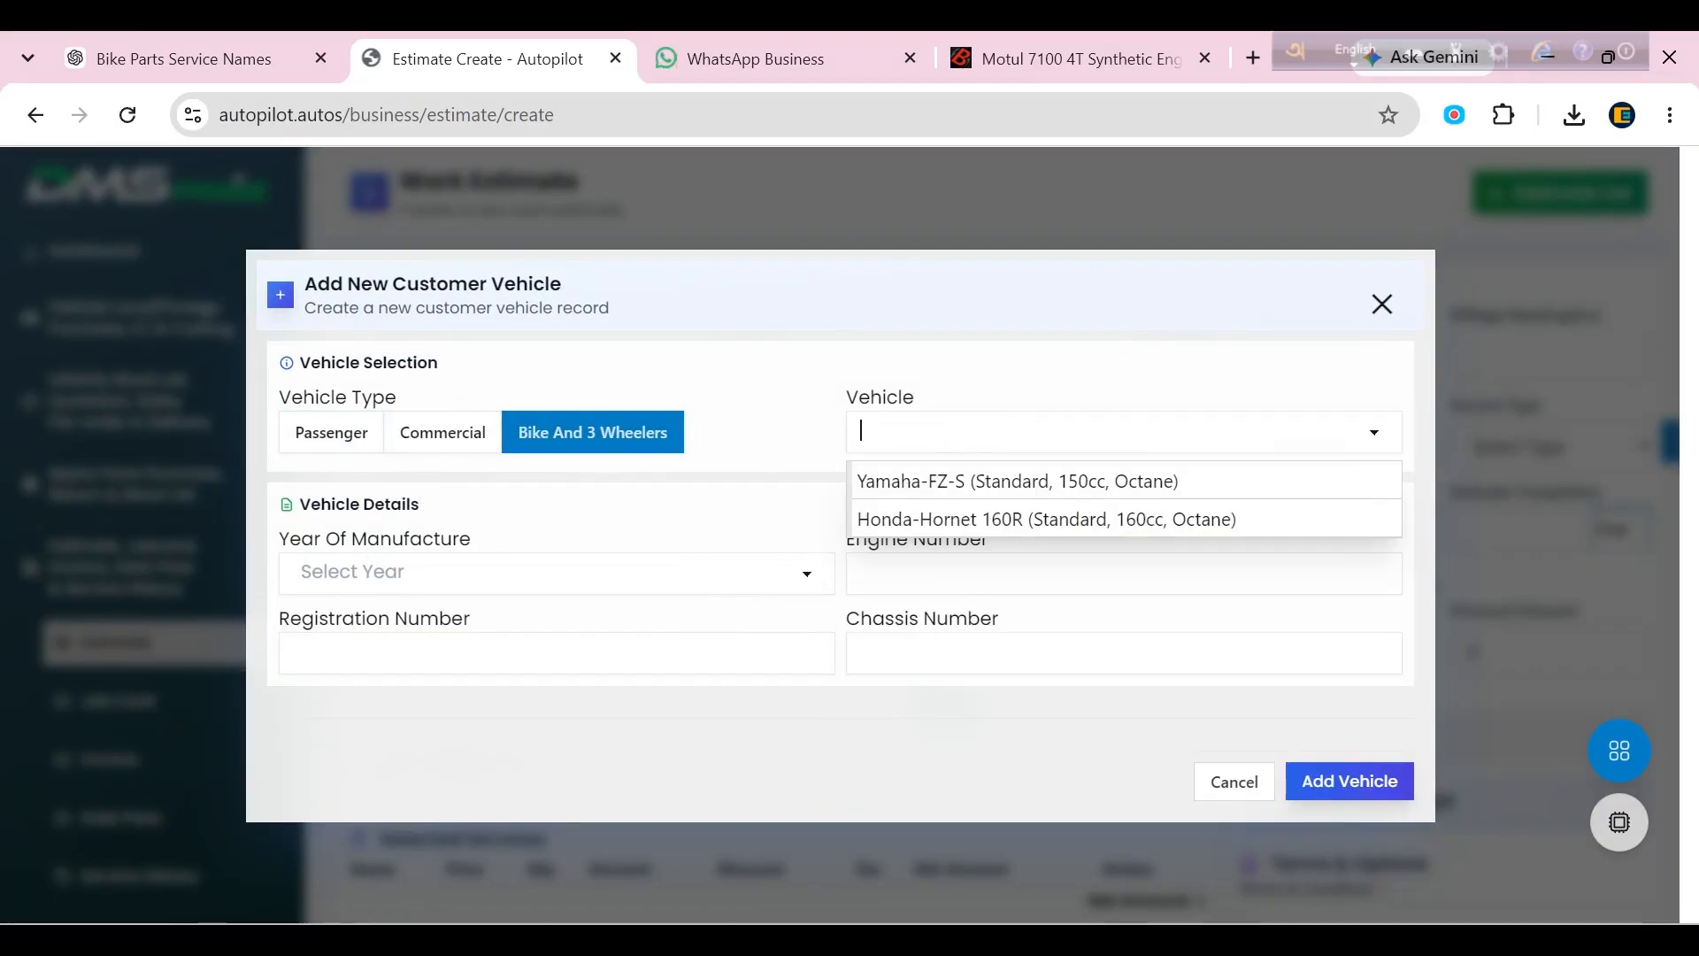
{"action": "left_click", "coordinate": [1000, 519]}
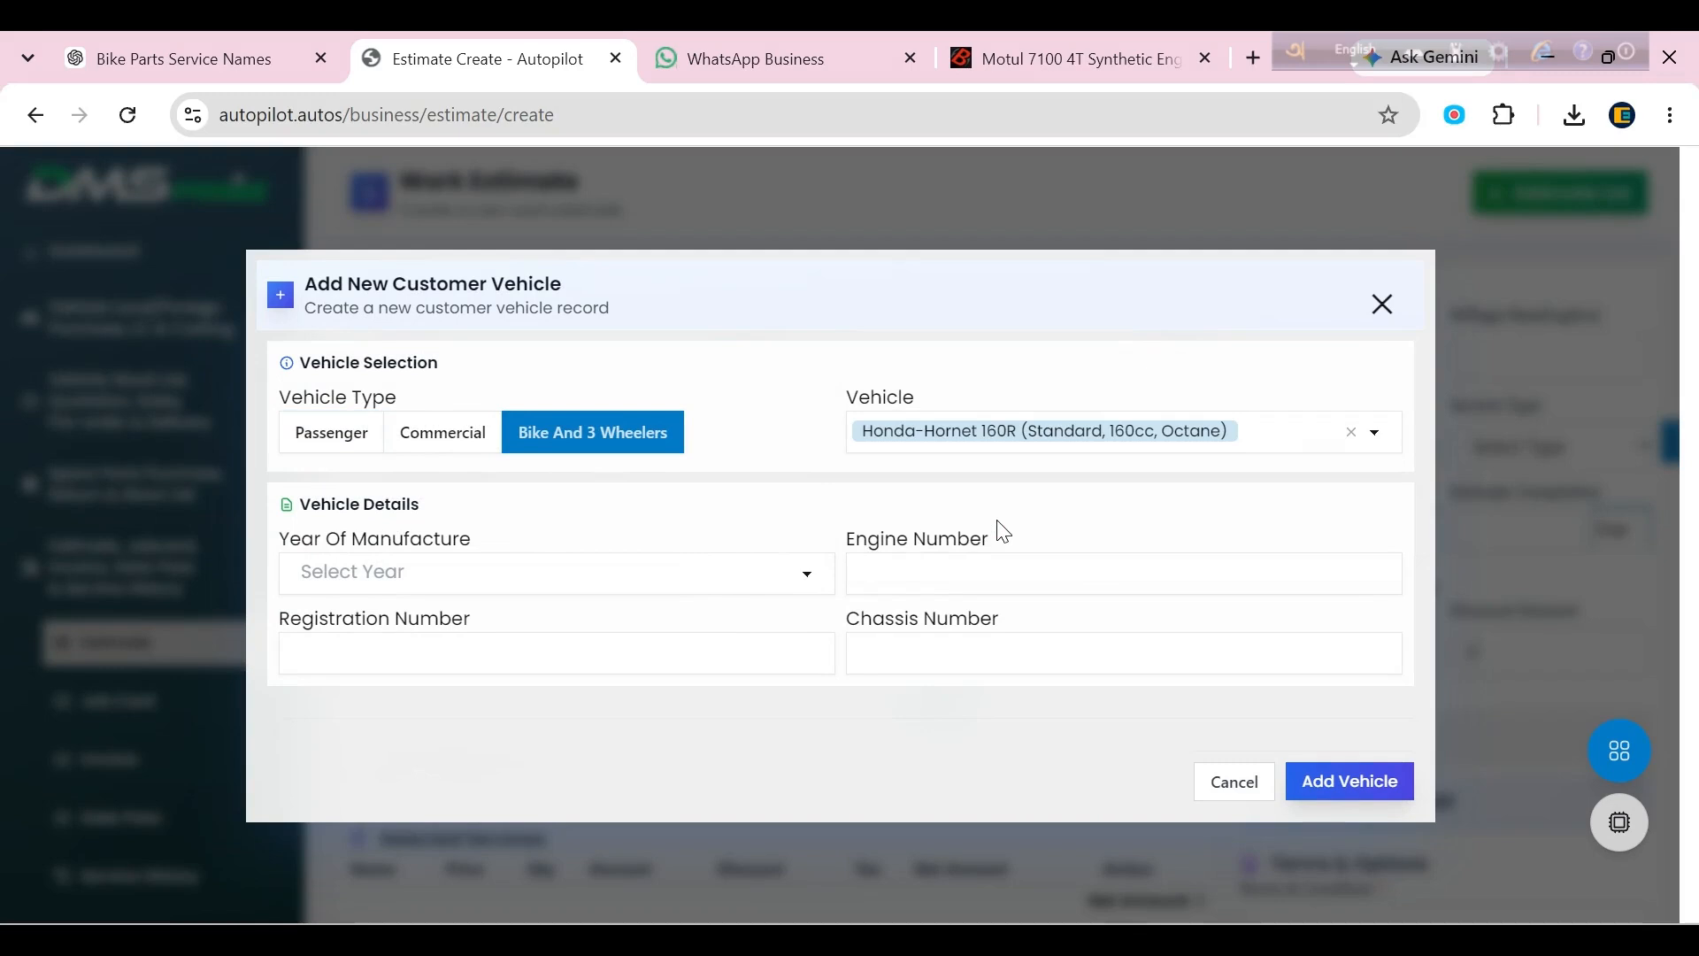
{"action": "left_click", "coordinate": [433, 571]}
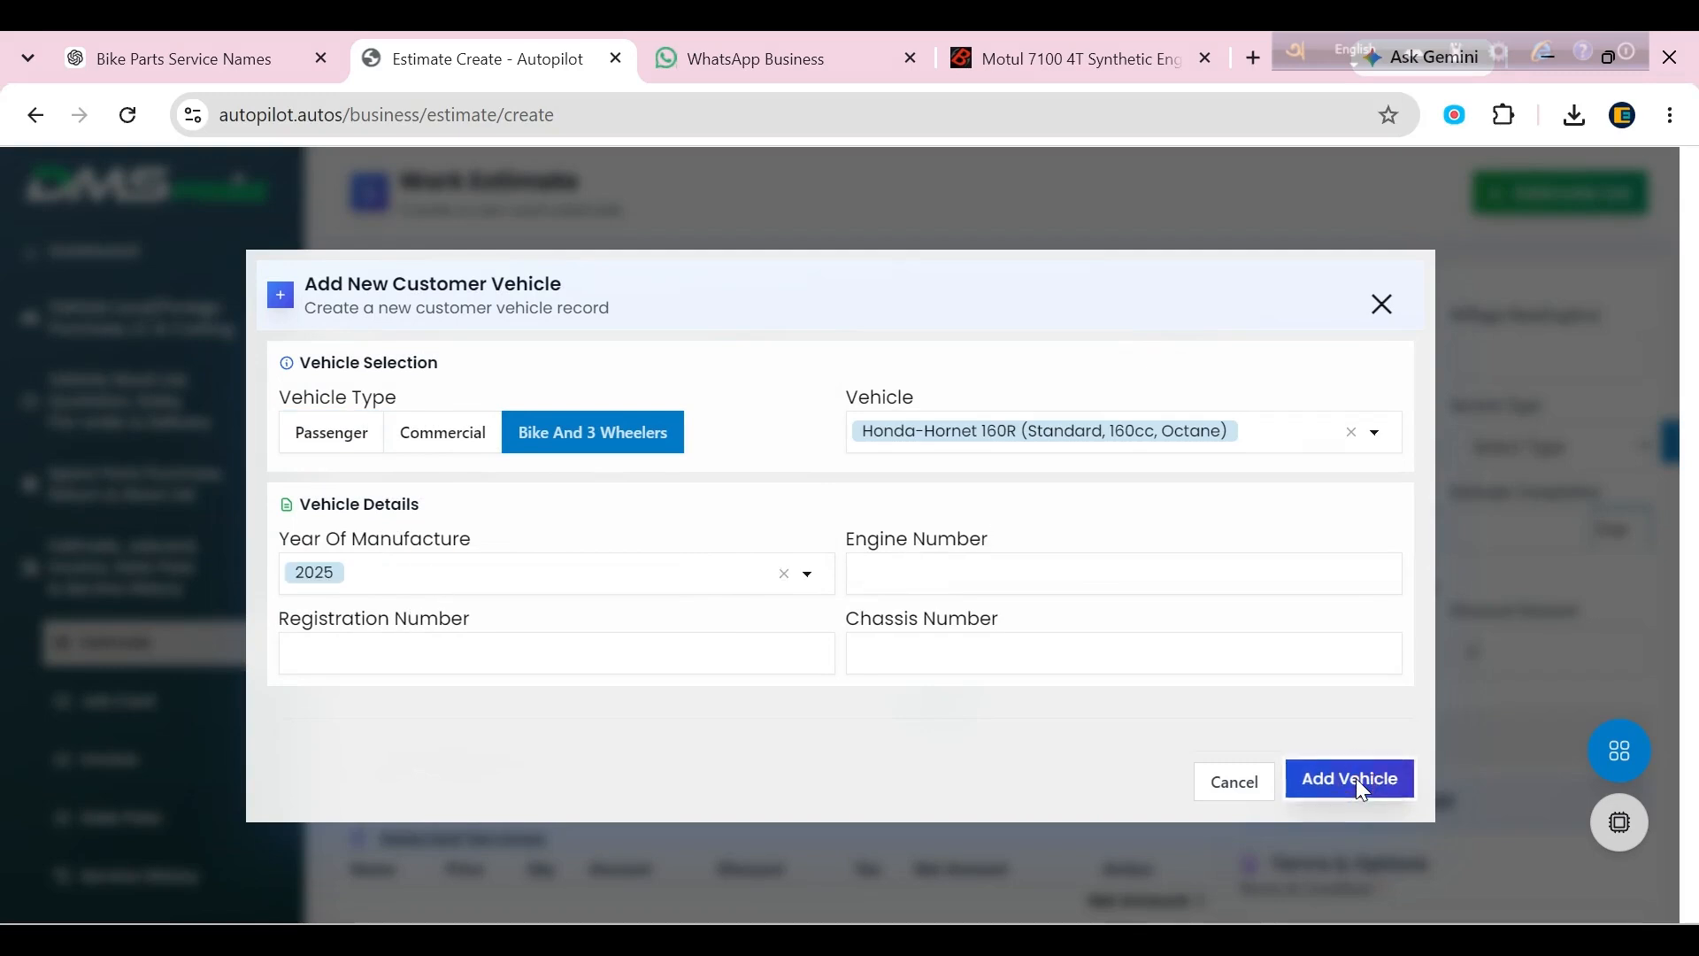
{"action": "left_click", "coordinate": [1360, 783]}
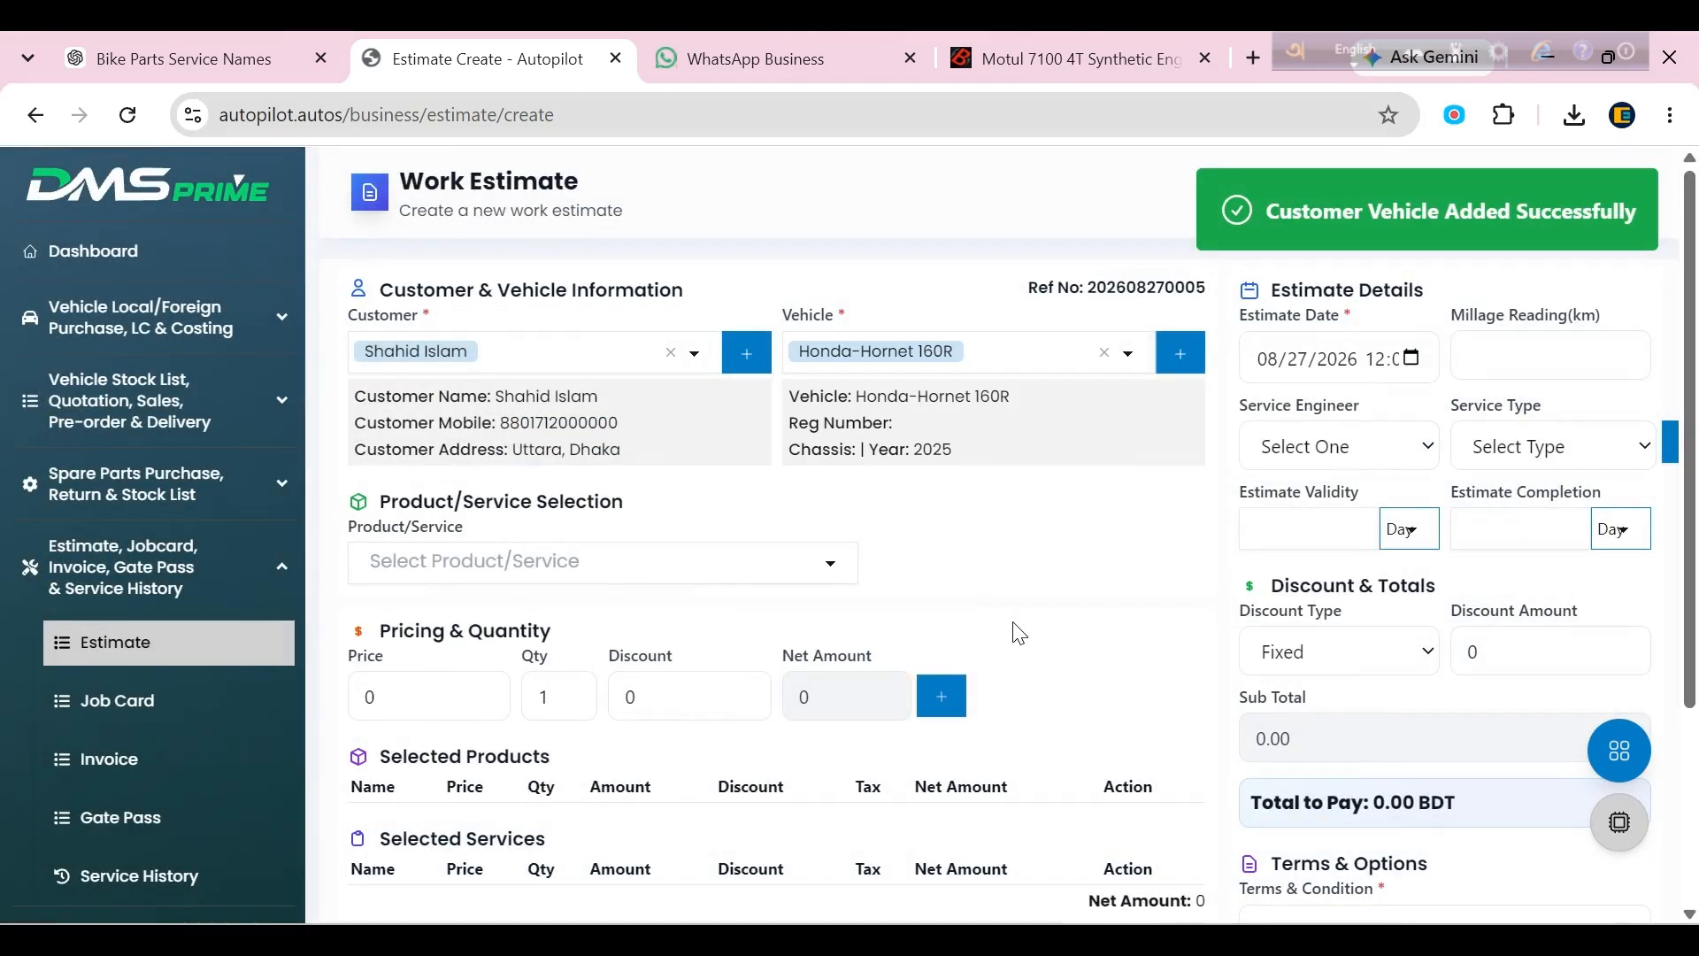
Set the estimate's mileage reading to 13900 km.
{"action": "left_click", "coordinate": [841, 566]}
{"action": "left_click", "coordinate": [959, 513]}
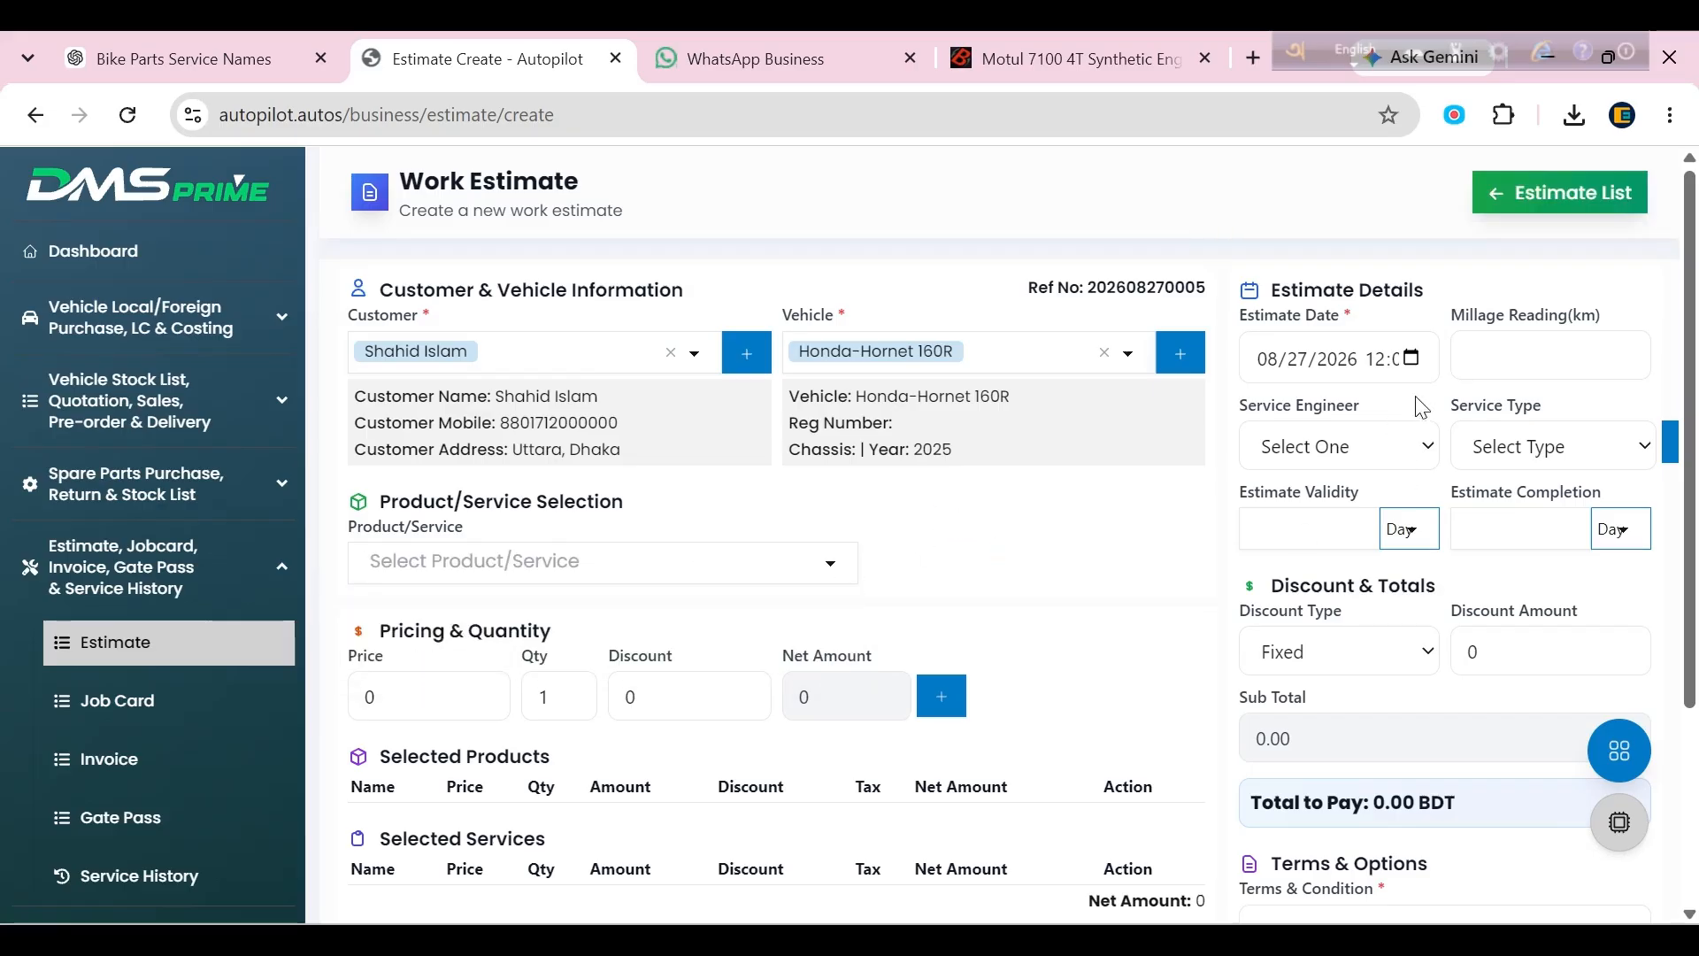
{"action": "left_click", "coordinate": [1414, 358]}
{"action": "left_click", "coordinate": [1470, 355]}
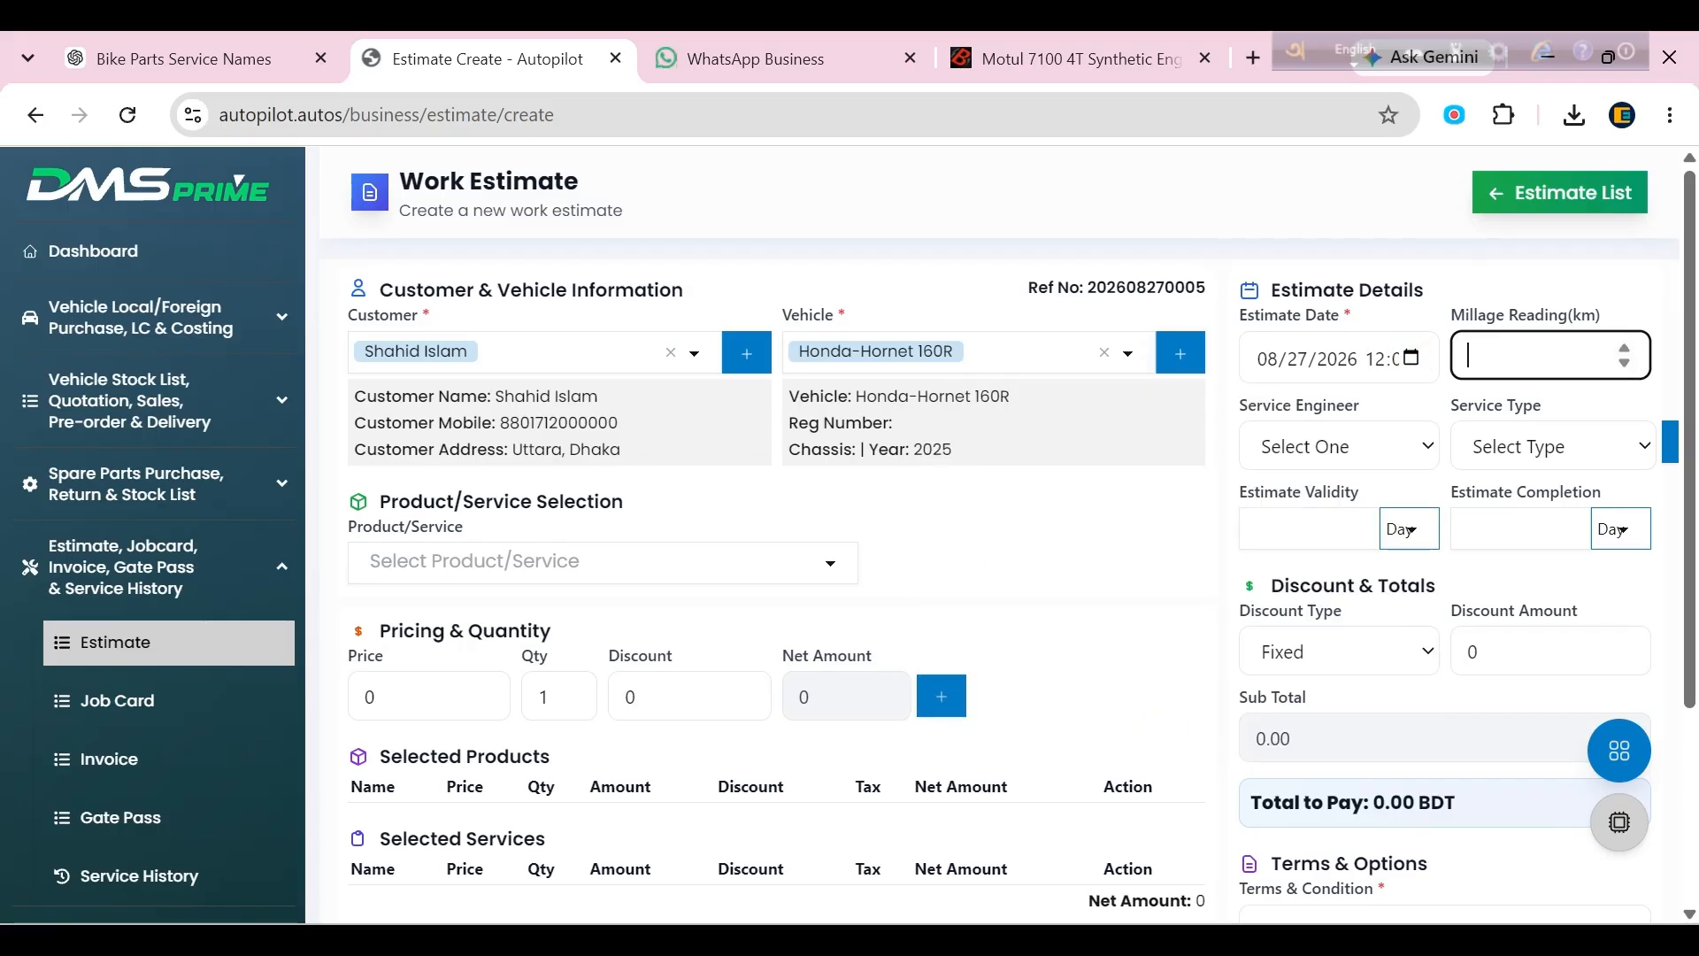
{"action": "type", "text": "13900"}
Assign Test User as the service engineer and choose Engine oil change as the service type.
{"action": "left_click", "coordinate": [1319, 446]}
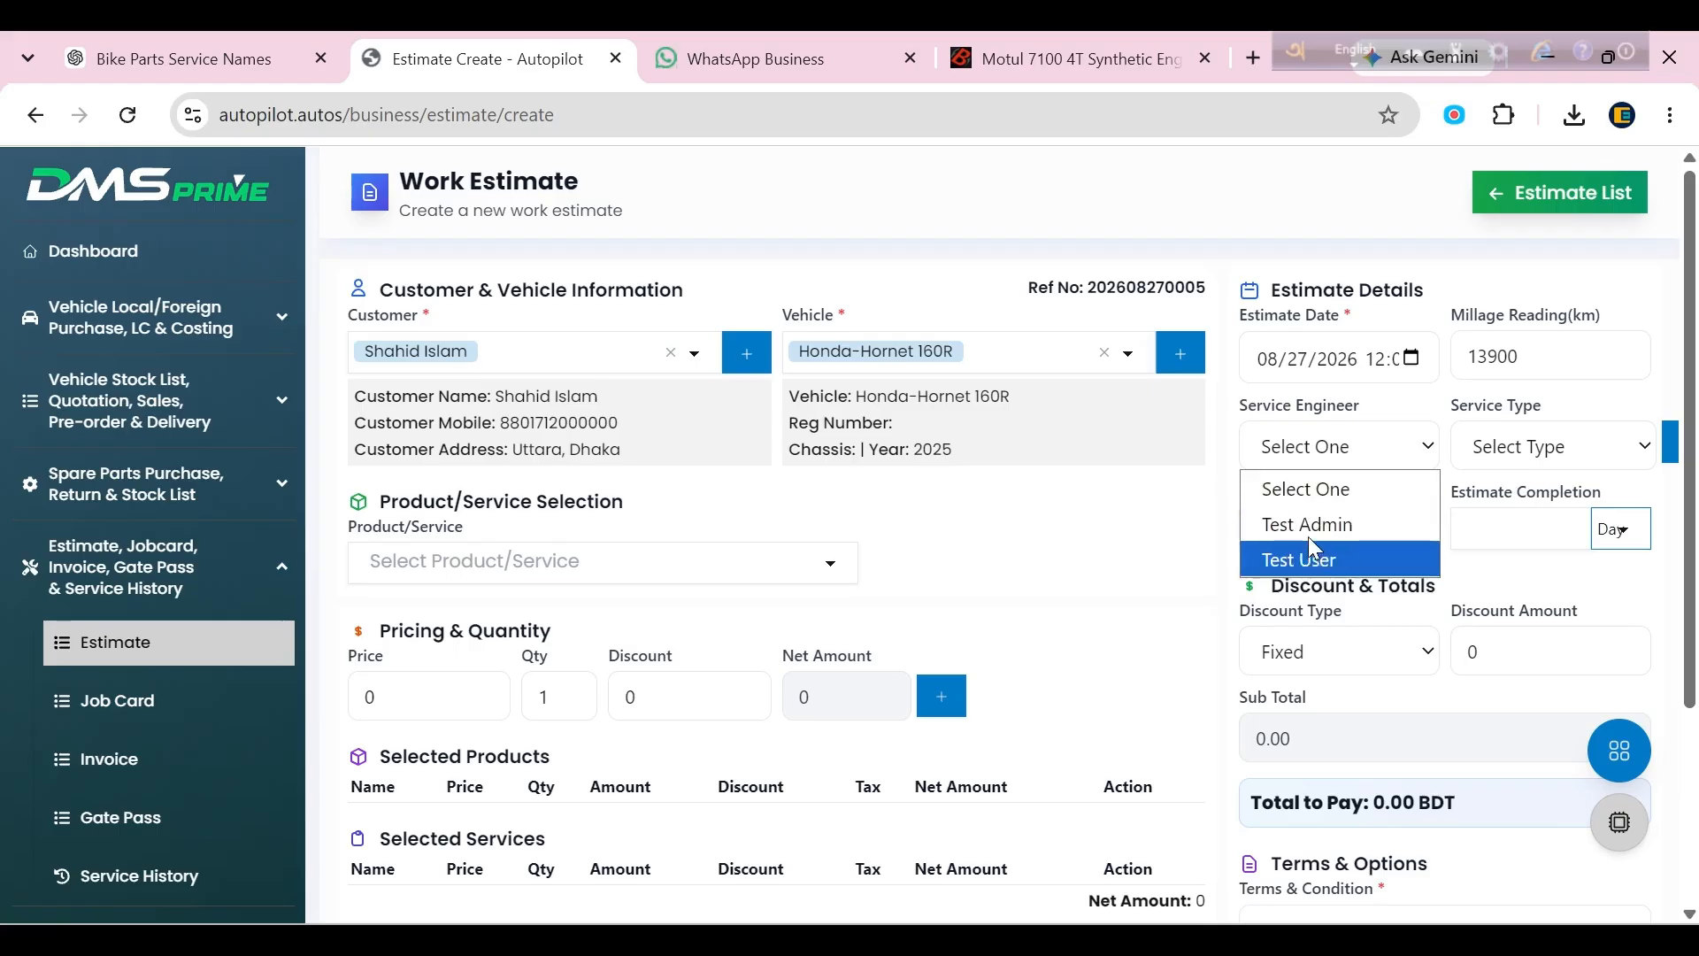
{"action": "left_click", "coordinate": [1368, 550]}
{"action": "left_click", "coordinate": [1494, 458]}
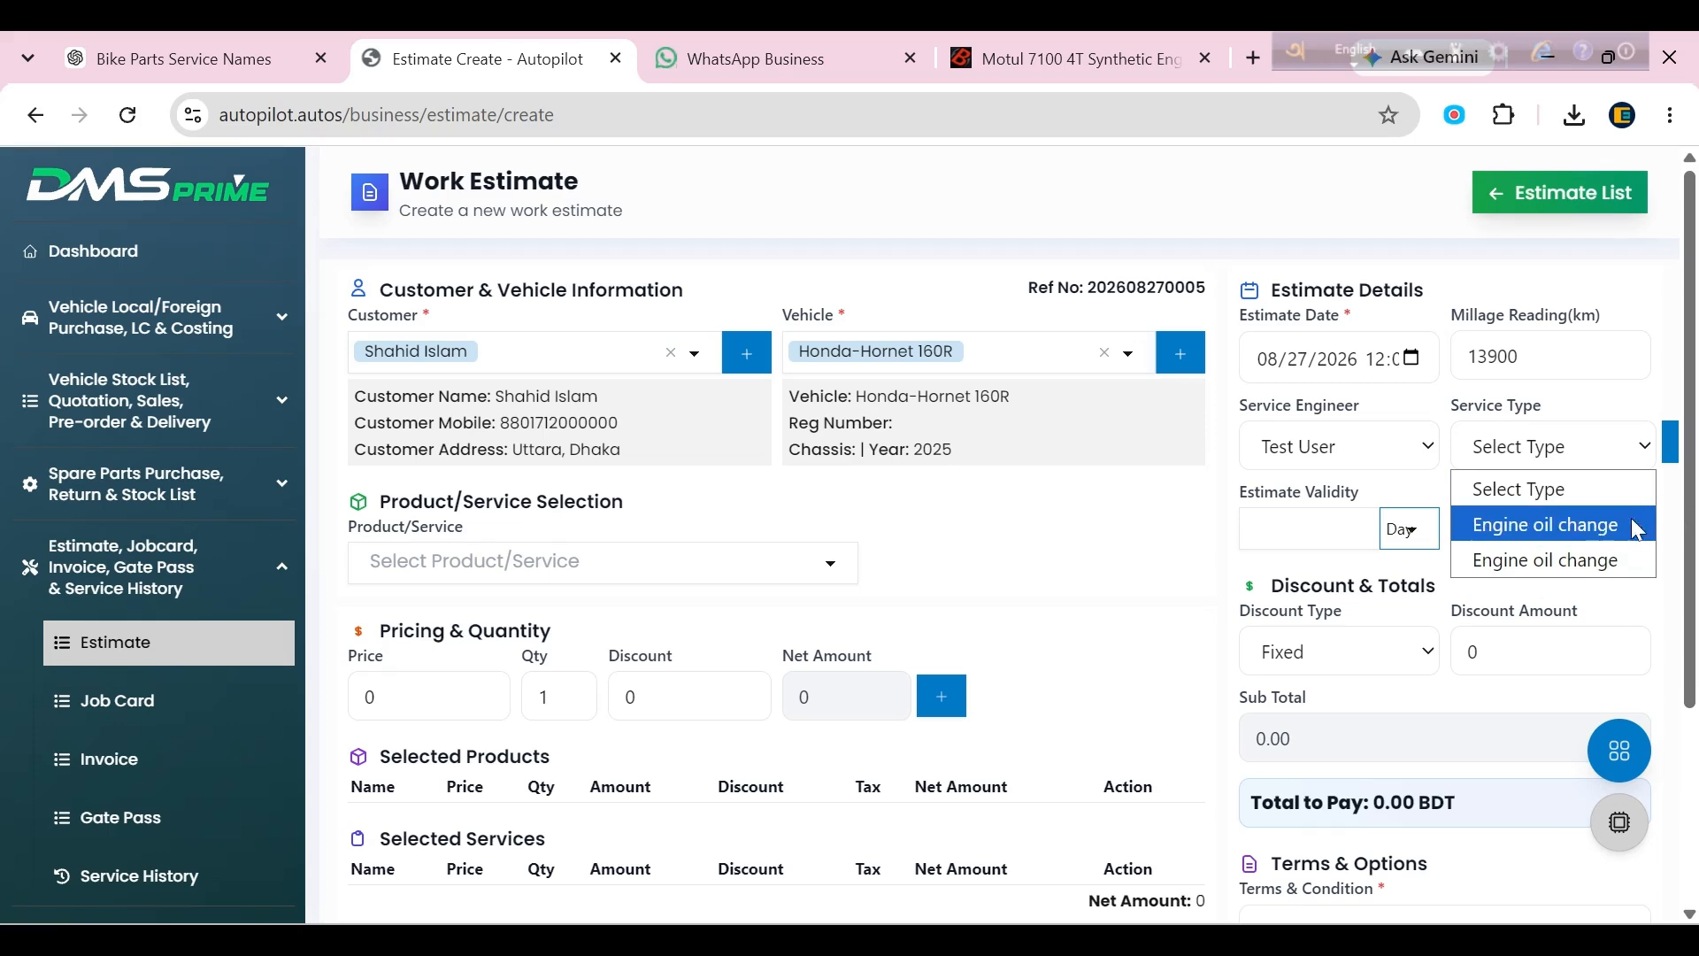
{"action": "left_click", "coordinate": [1592, 524]}
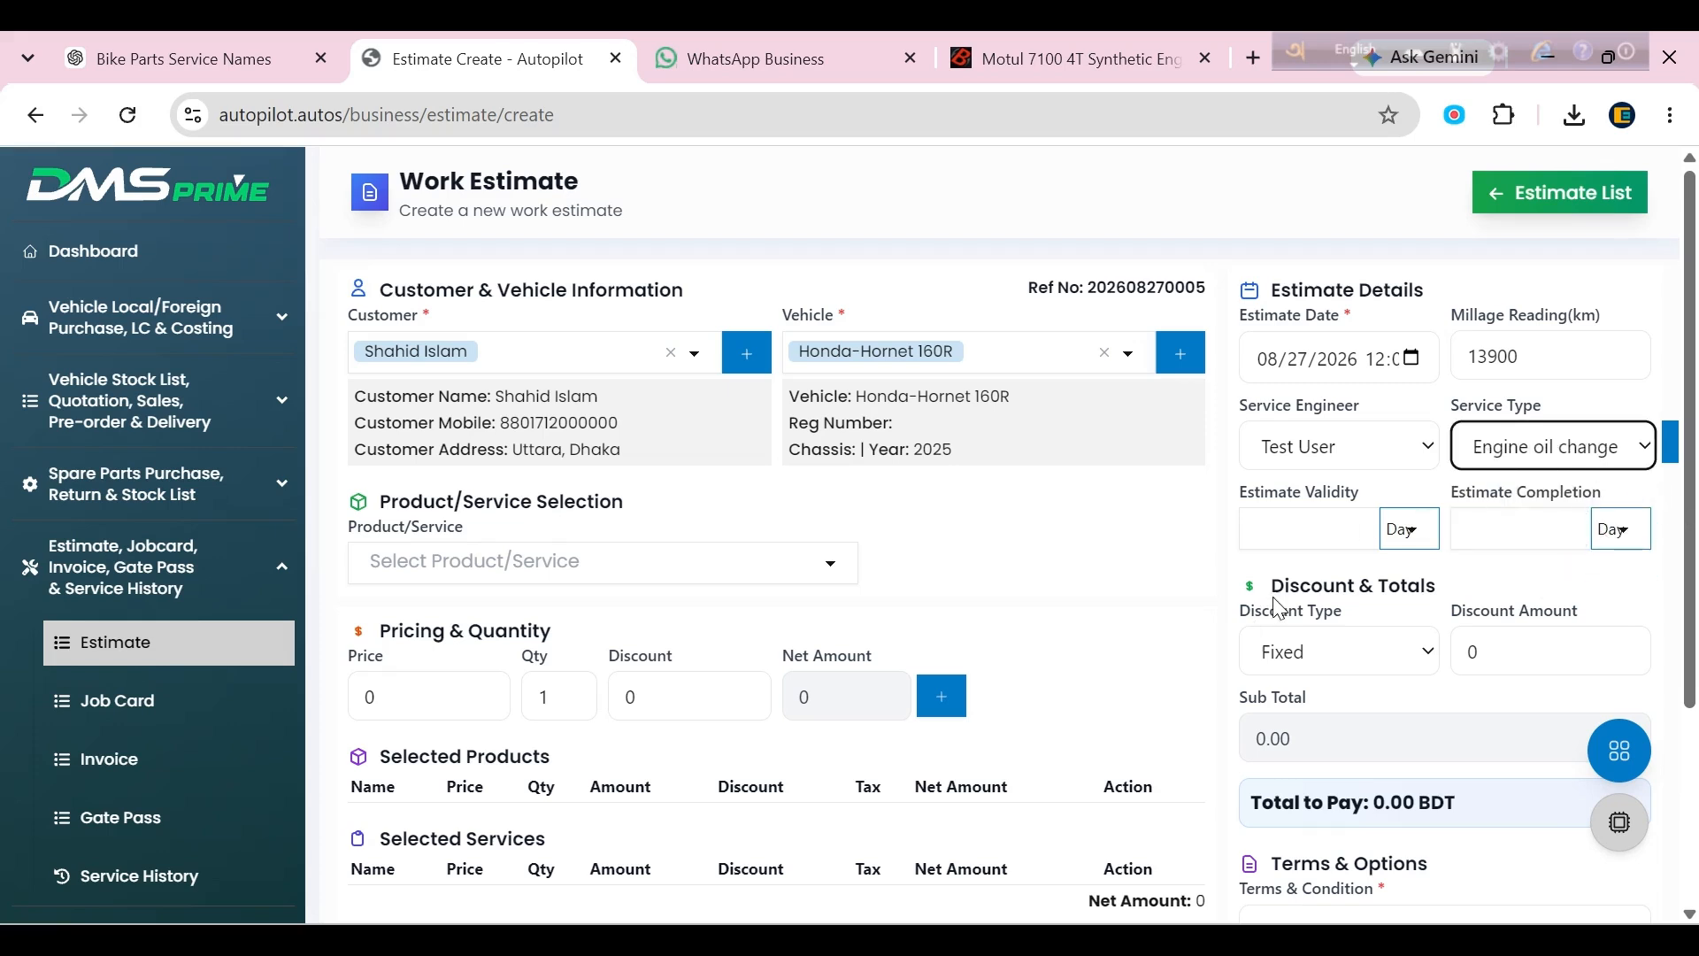
Set the estimate validity to 3 days and the estimate completion to 1 day, with Fixed as the discount type.
{"action": "scroll", "coordinate": [1278, 608], "scroll_direction": "down", "scroll_amount": 1}
{"action": "left_click", "coordinate": [1306, 400]}
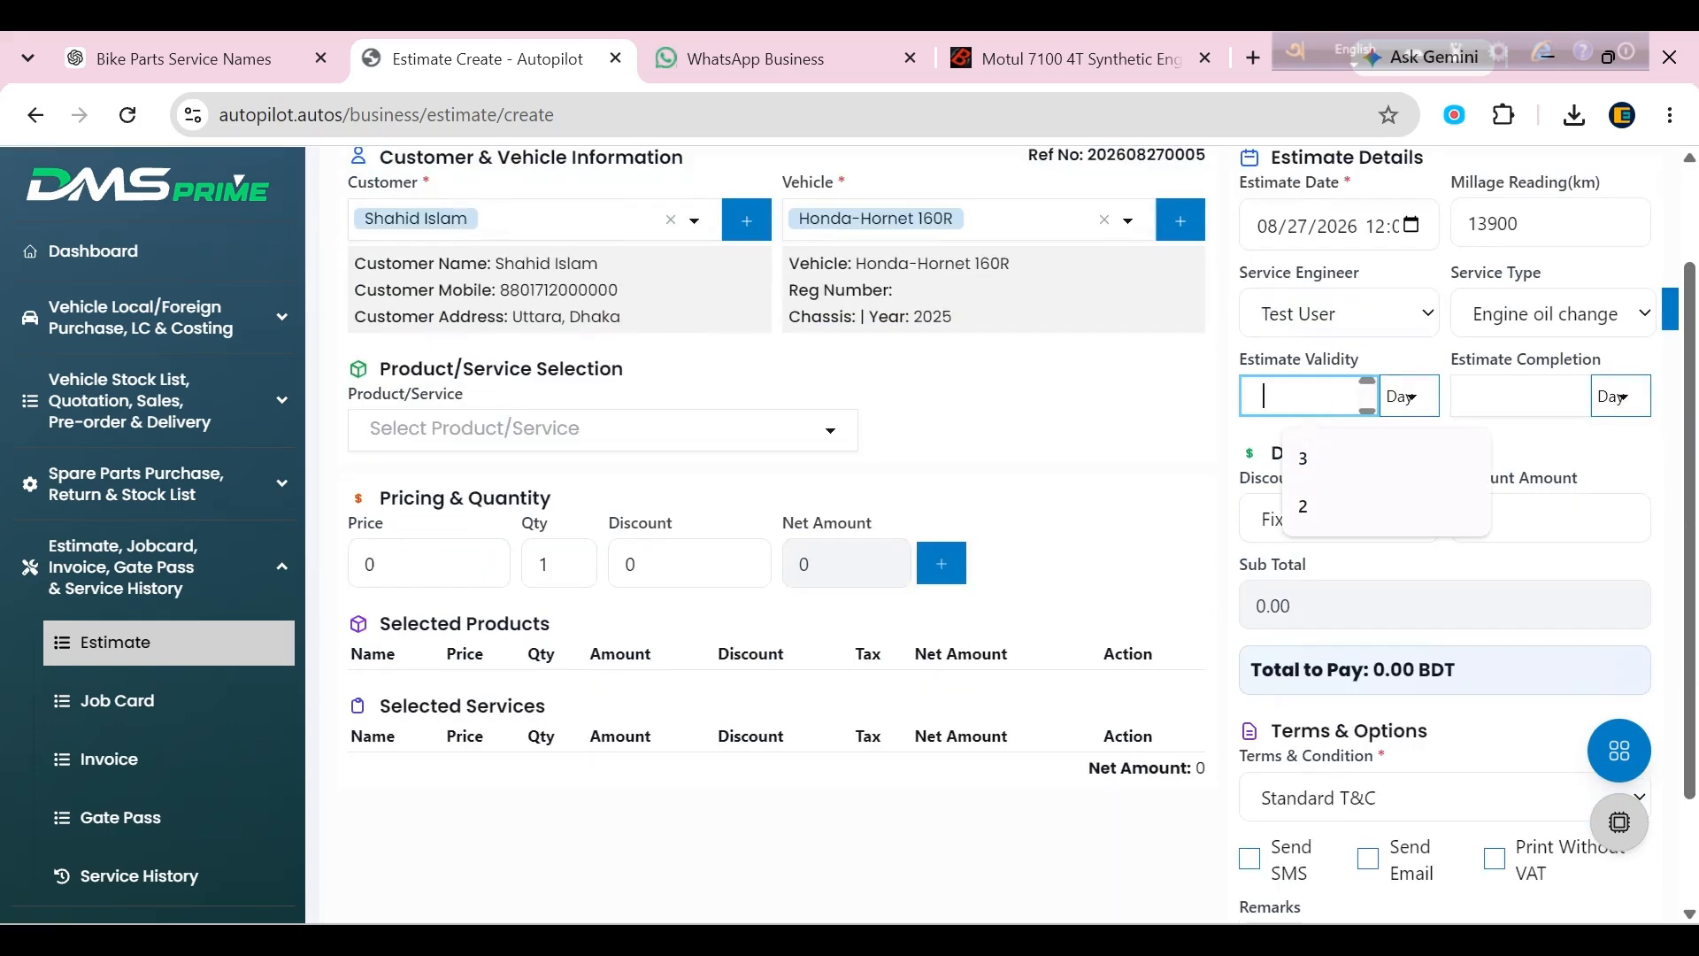
{"action": "left_click", "coordinate": [1322, 453]}
{"action": "left_click", "coordinate": [1505, 395]}
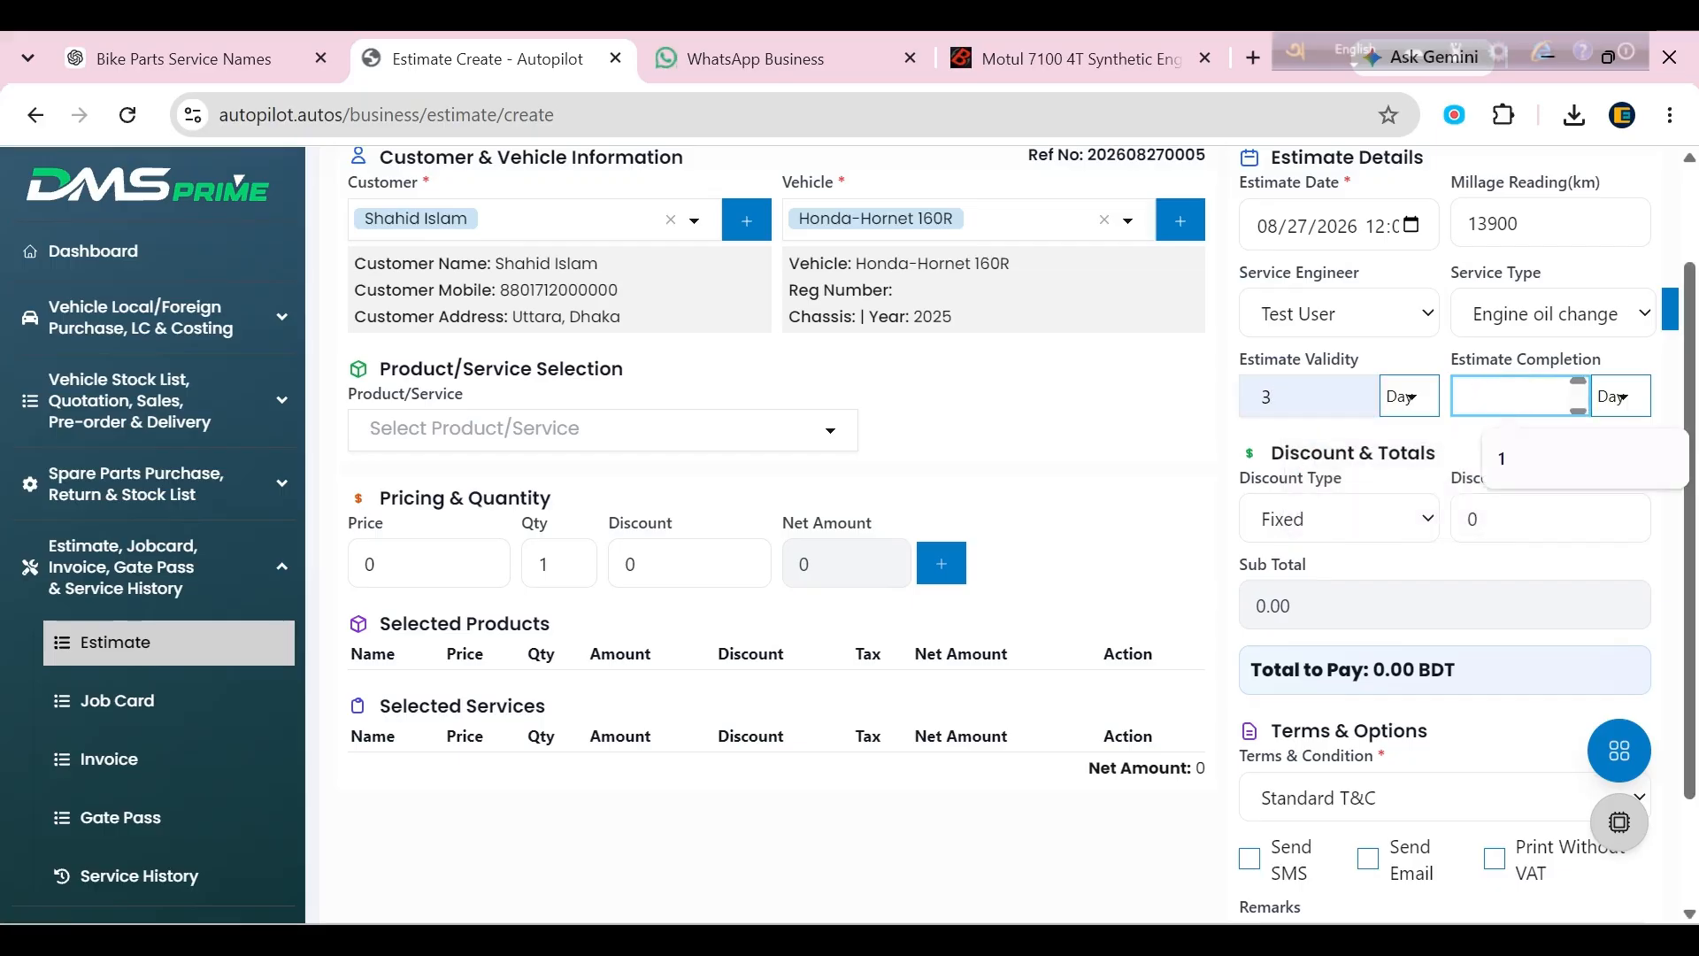
{"action": "left_click", "coordinate": [1509, 461]}
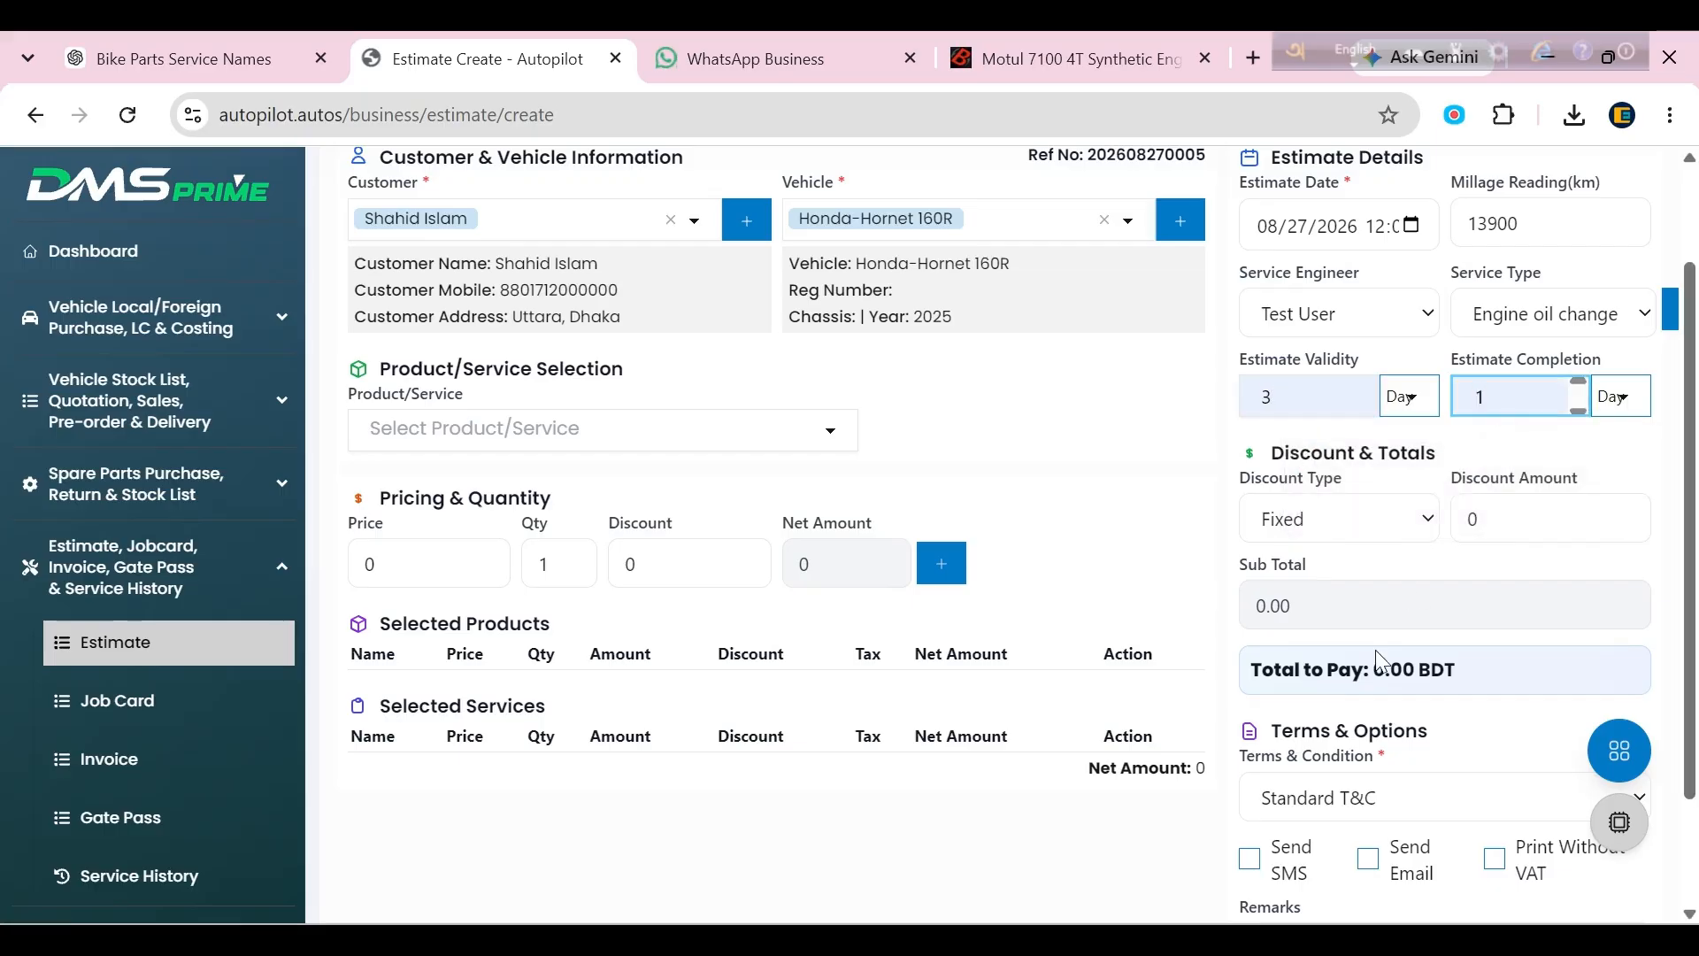
{"action": "left_click", "coordinate": [1363, 521]}
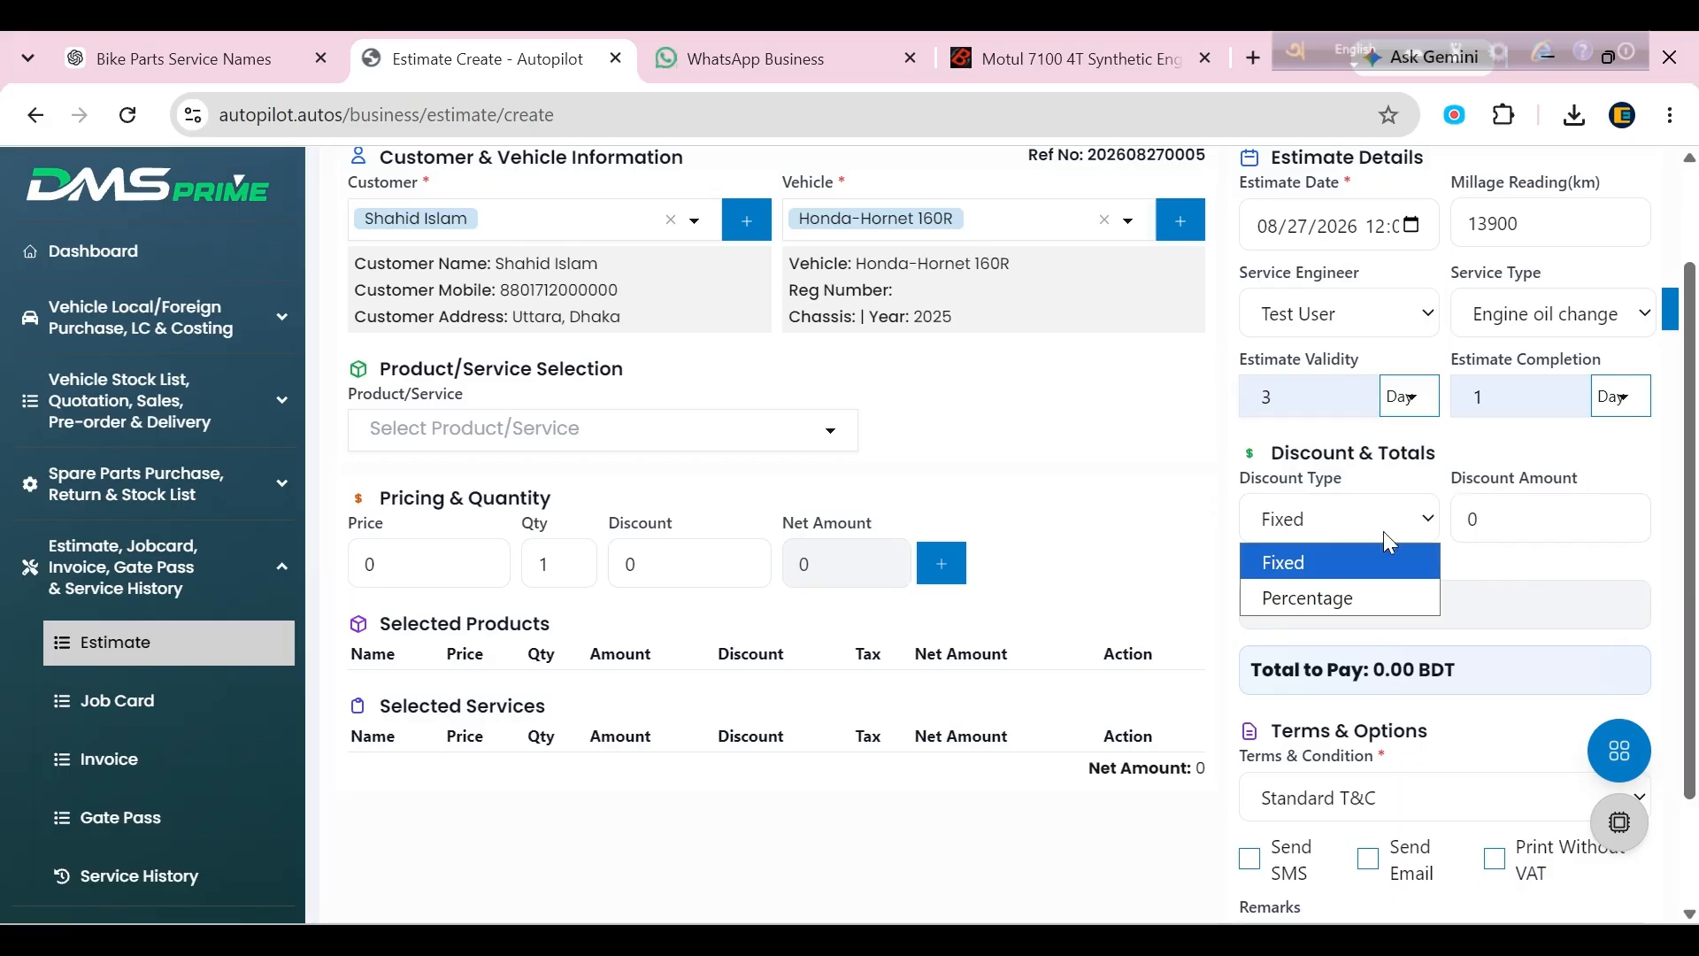
{"action": "left_click", "coordinate": [1415, 519]}
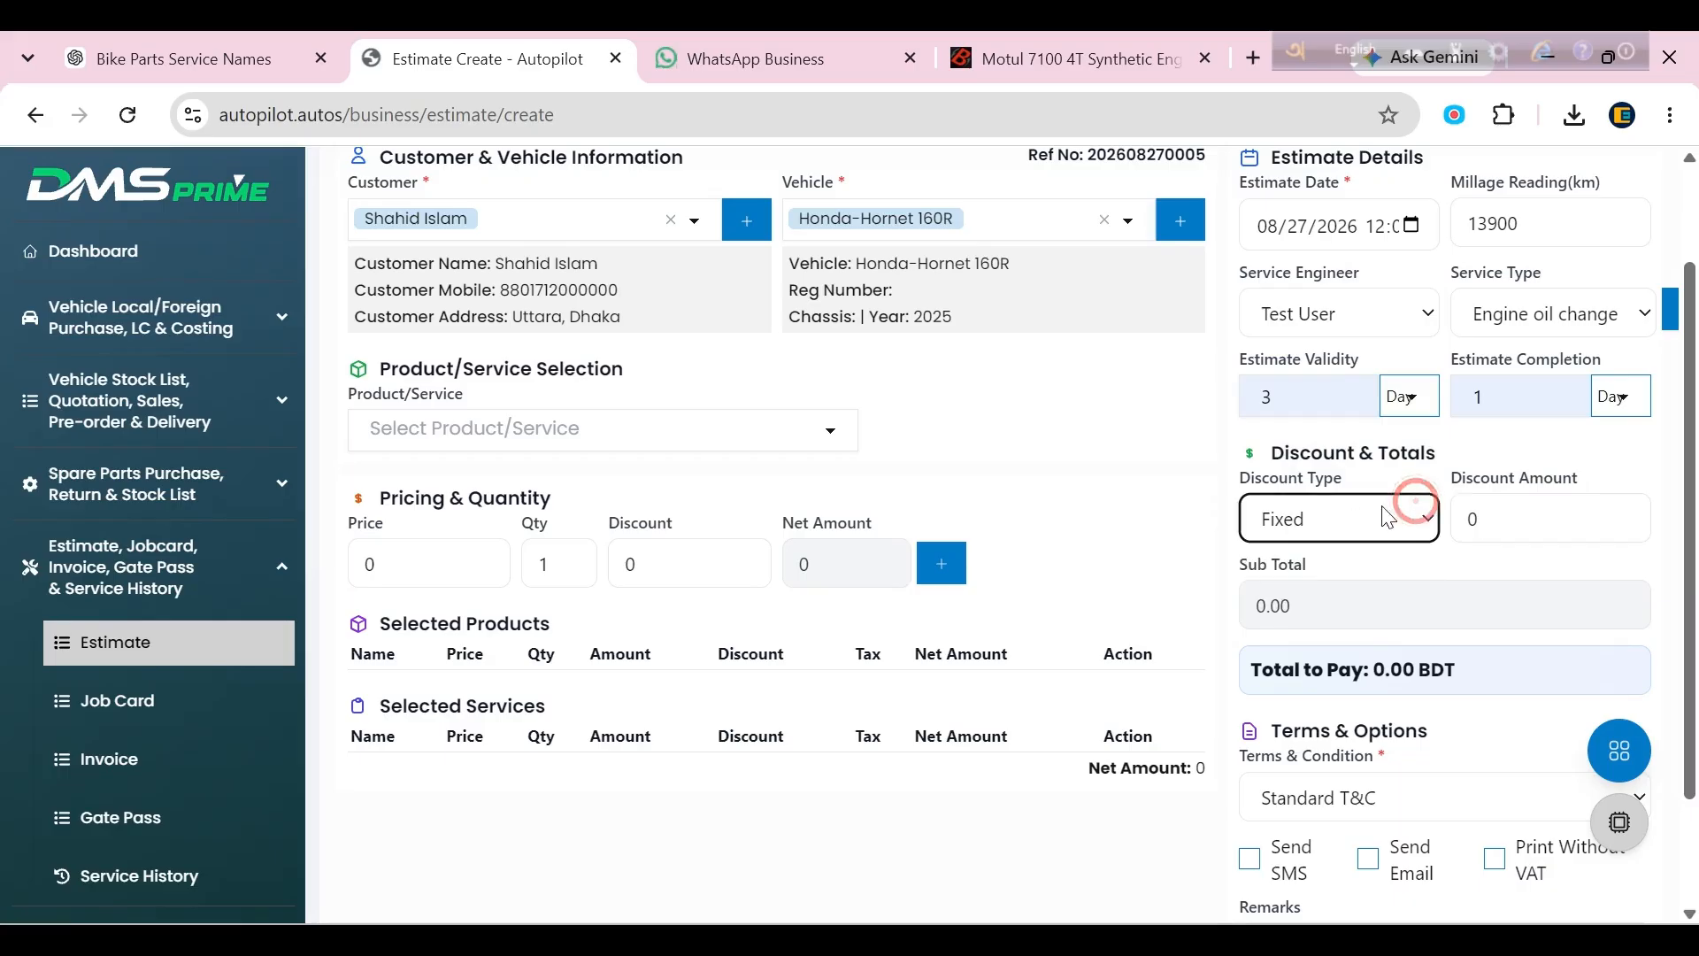
Add SHELL Engine oil (0W-20) to the estimate's selected products at a price of 3000 and a quantity of 1.
{"action": "left_click", "coordinate": [412, 428]}
{"action": "left_click", "coordinate": [512, 511]}
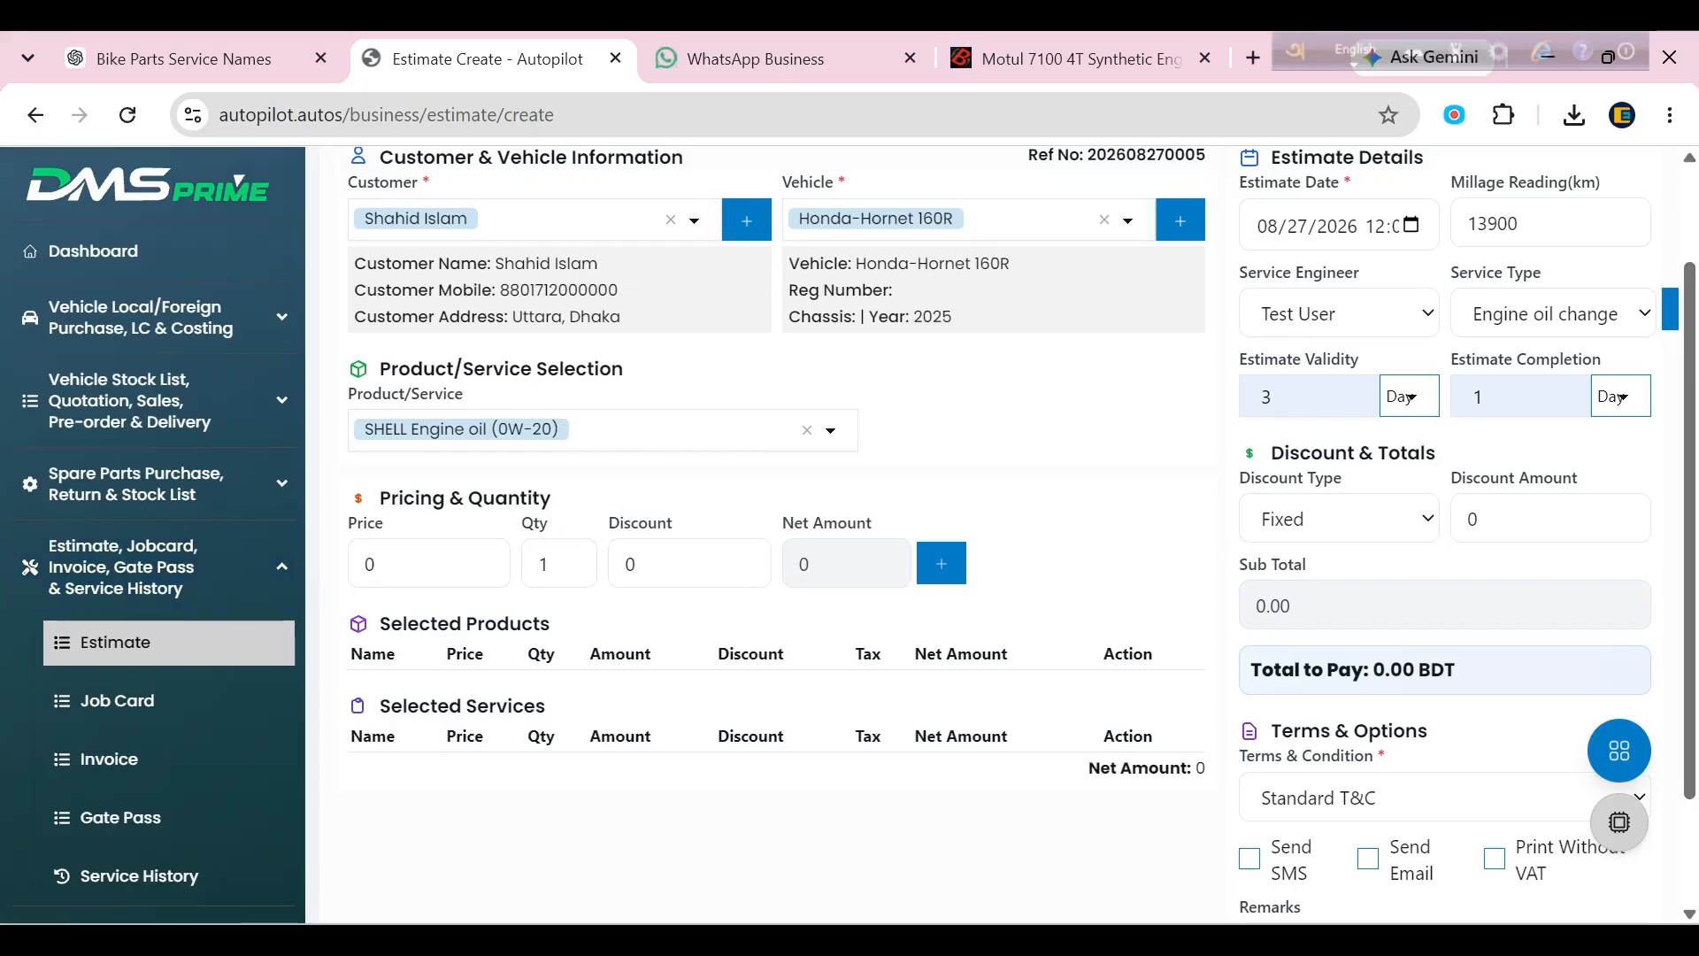
{"action": "left_click", "coordinate": [380, 563]}
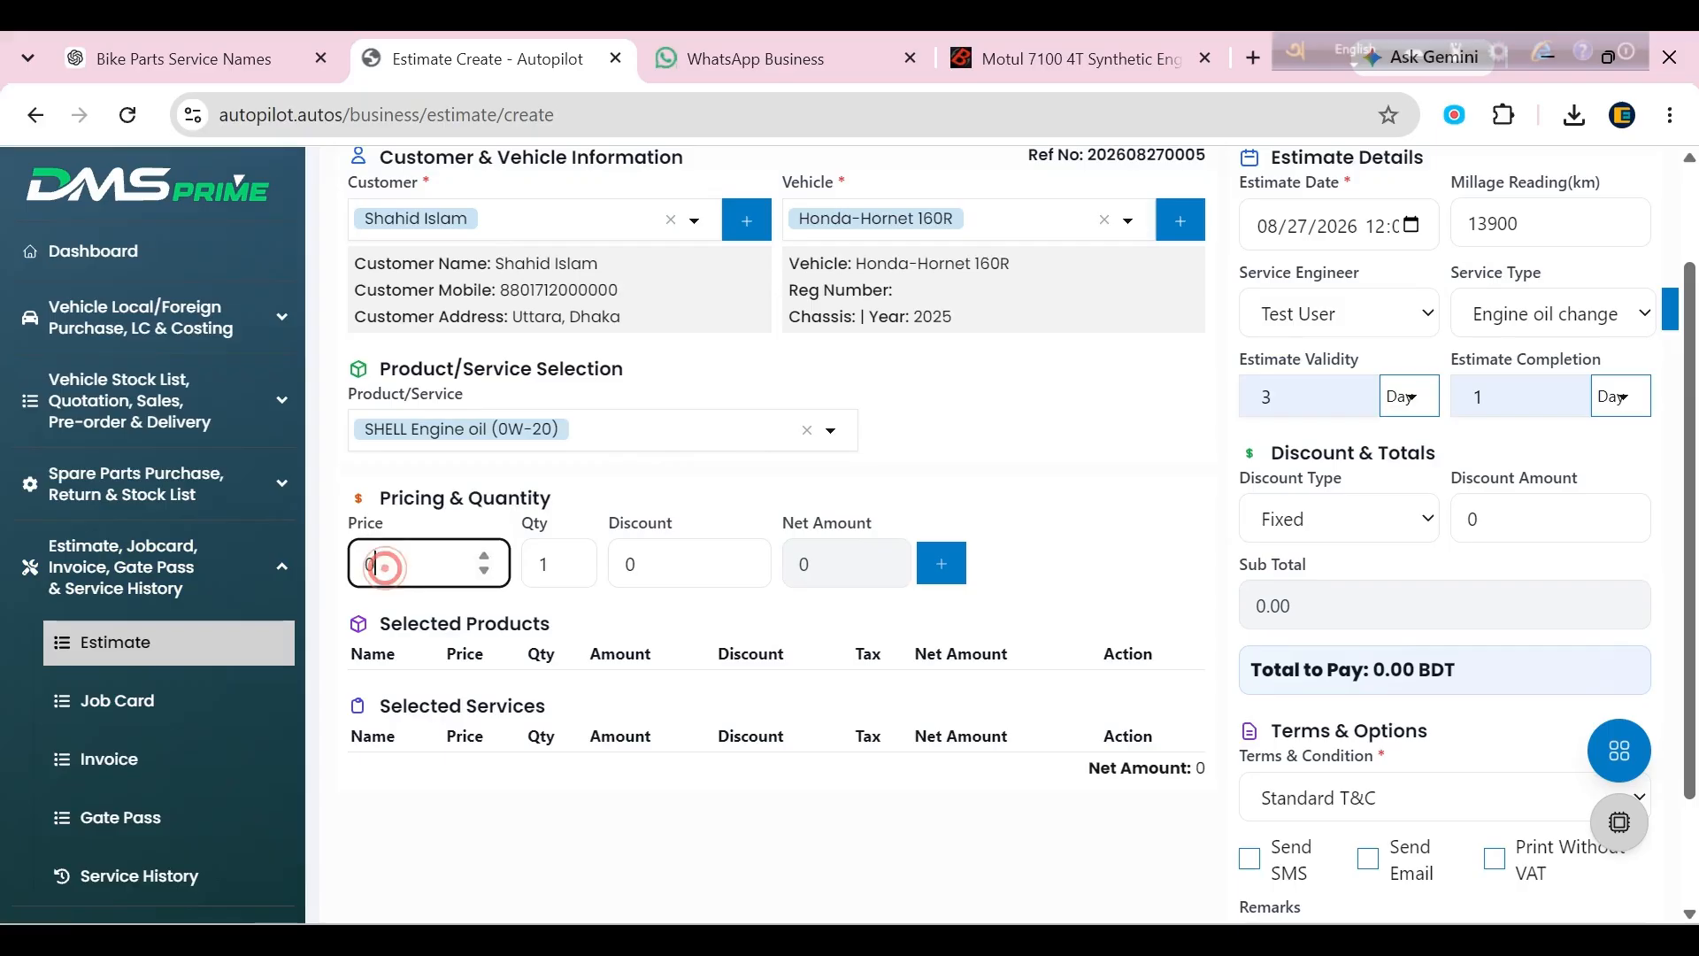
{"action": "double_click", "coordinate": [379, 563]}
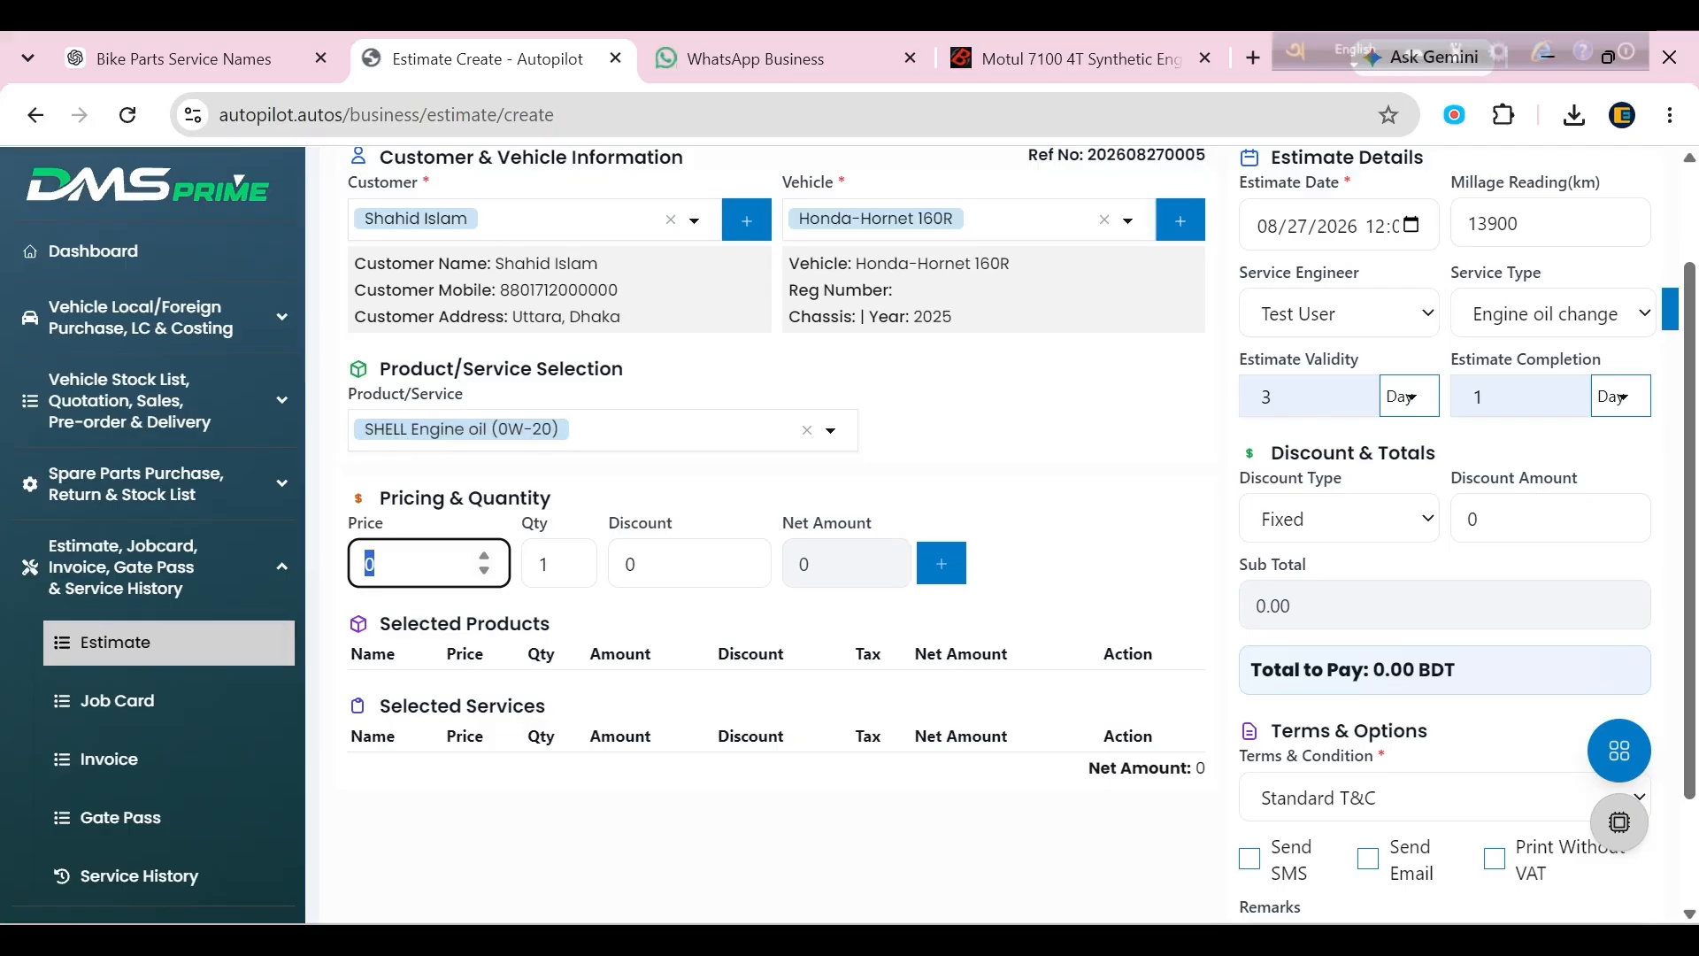
{"action": "left_click", "coordinate": [387, 558]}
{"action": "double_click", "coordinate": [387, 558]}
{"action": "left_click", "coordinate": [571, 557]}
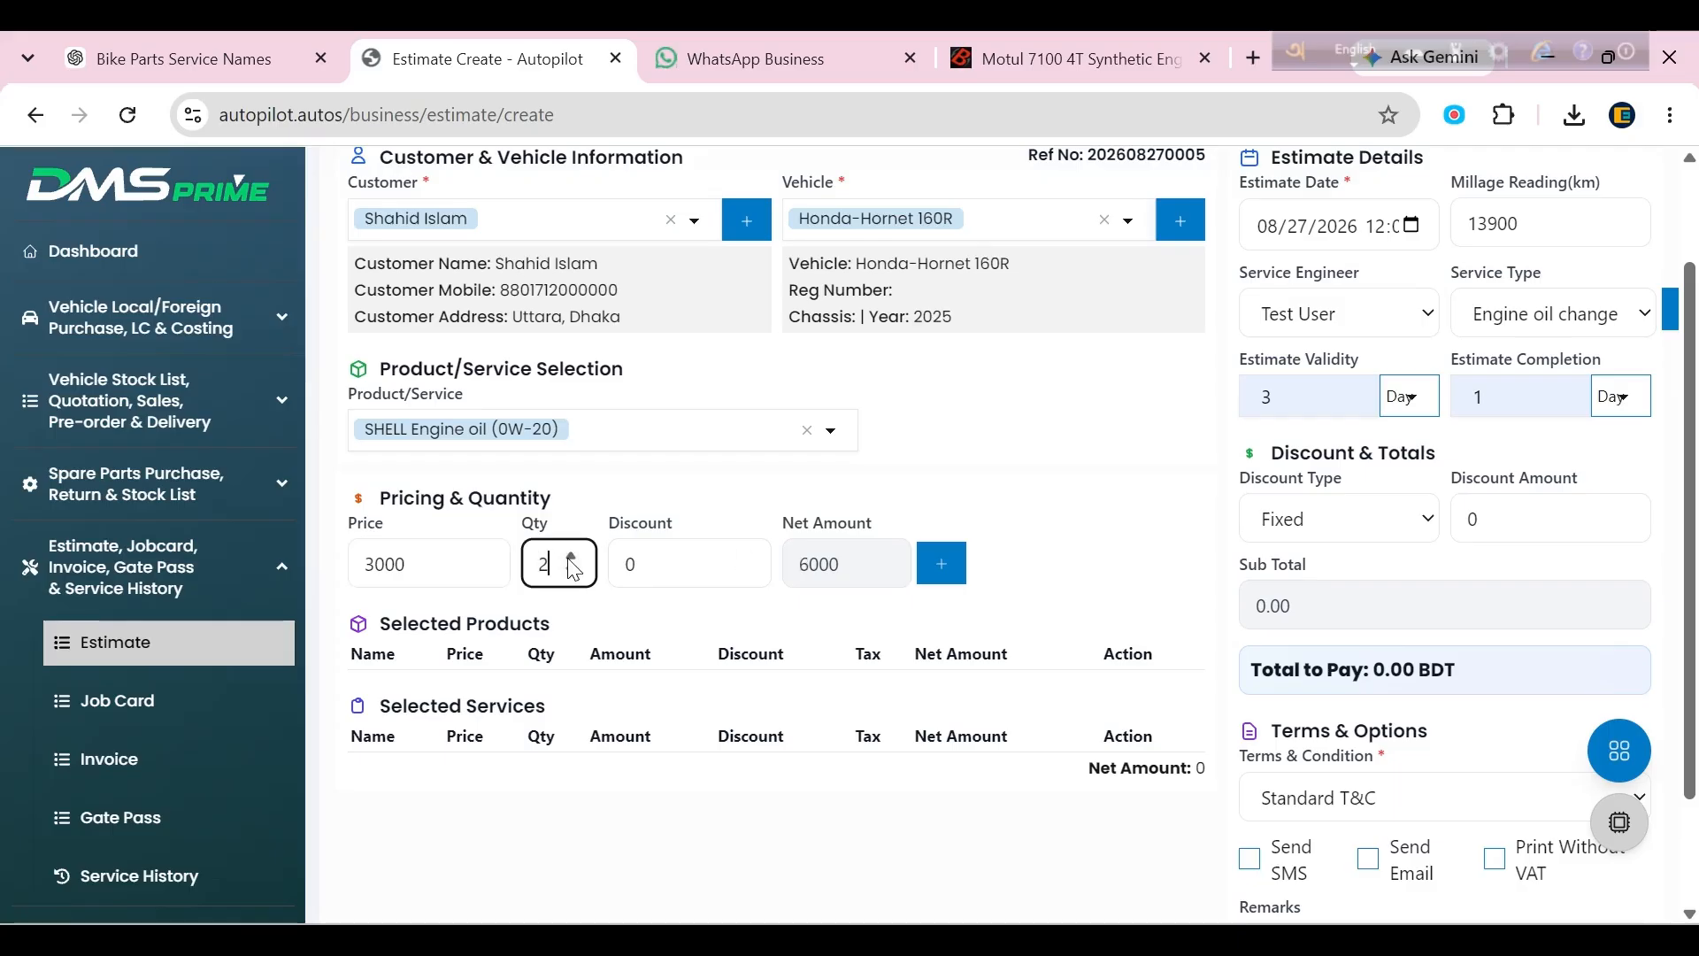
{"action": "left_click", "coordinate": [571, 570]}
{"action": "left_click", "coordinate": [940, 566]}
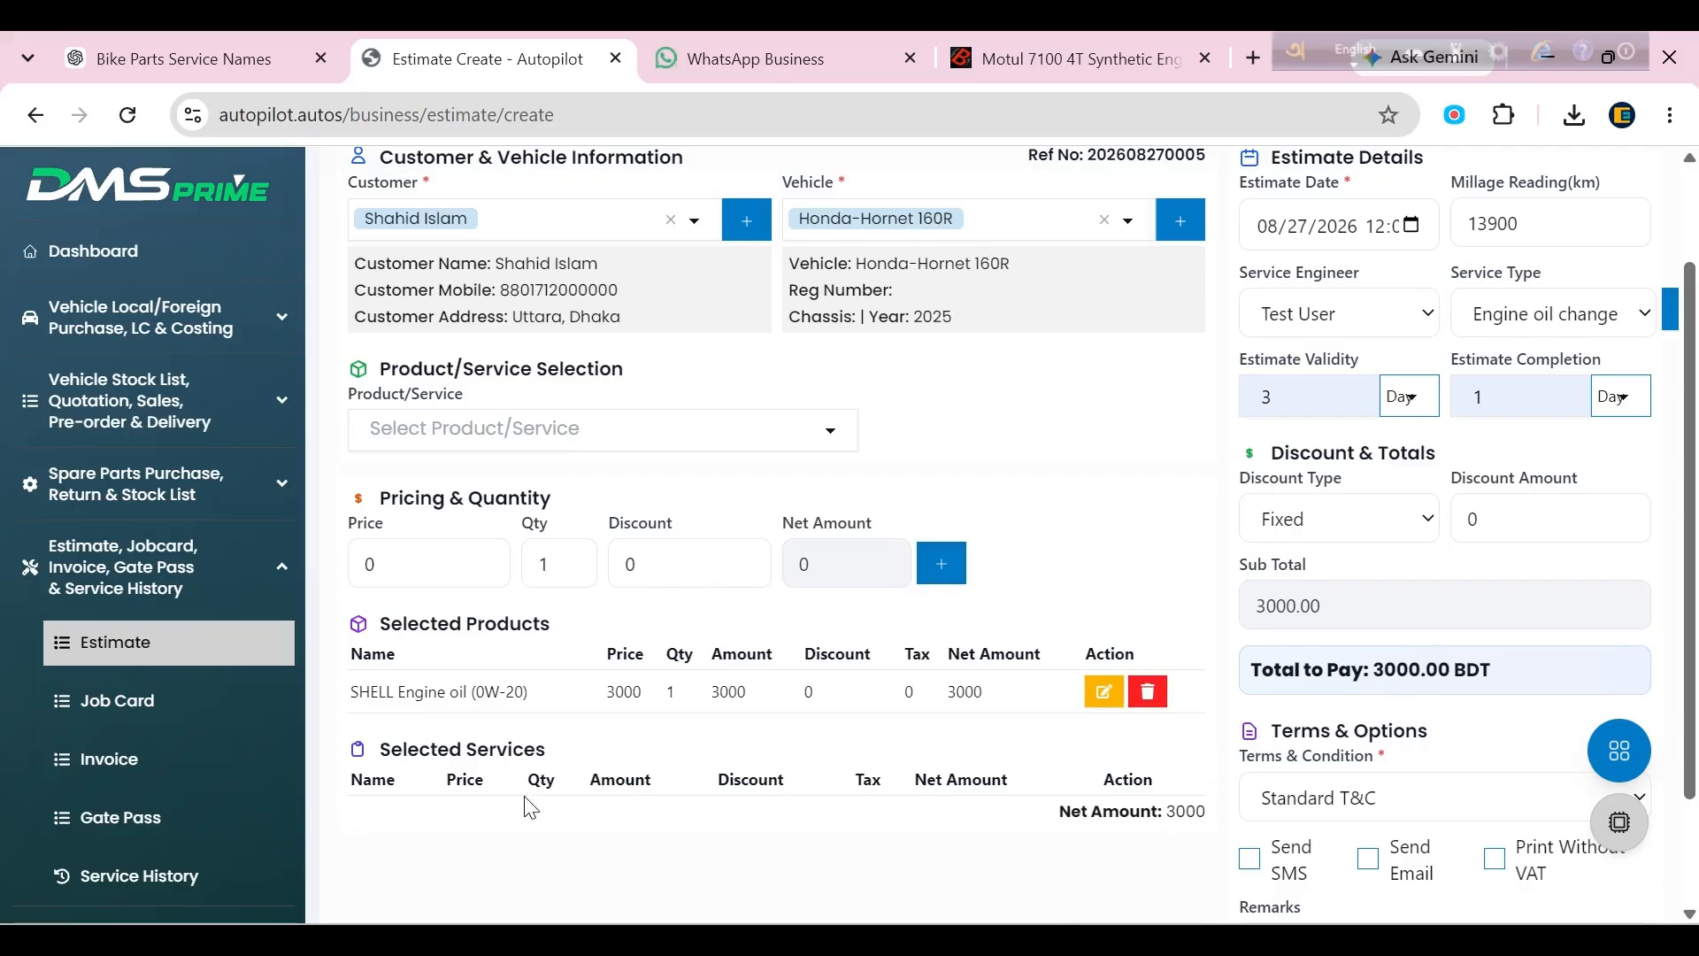
{"action": "left_click", "coordinate": [388, 561]}
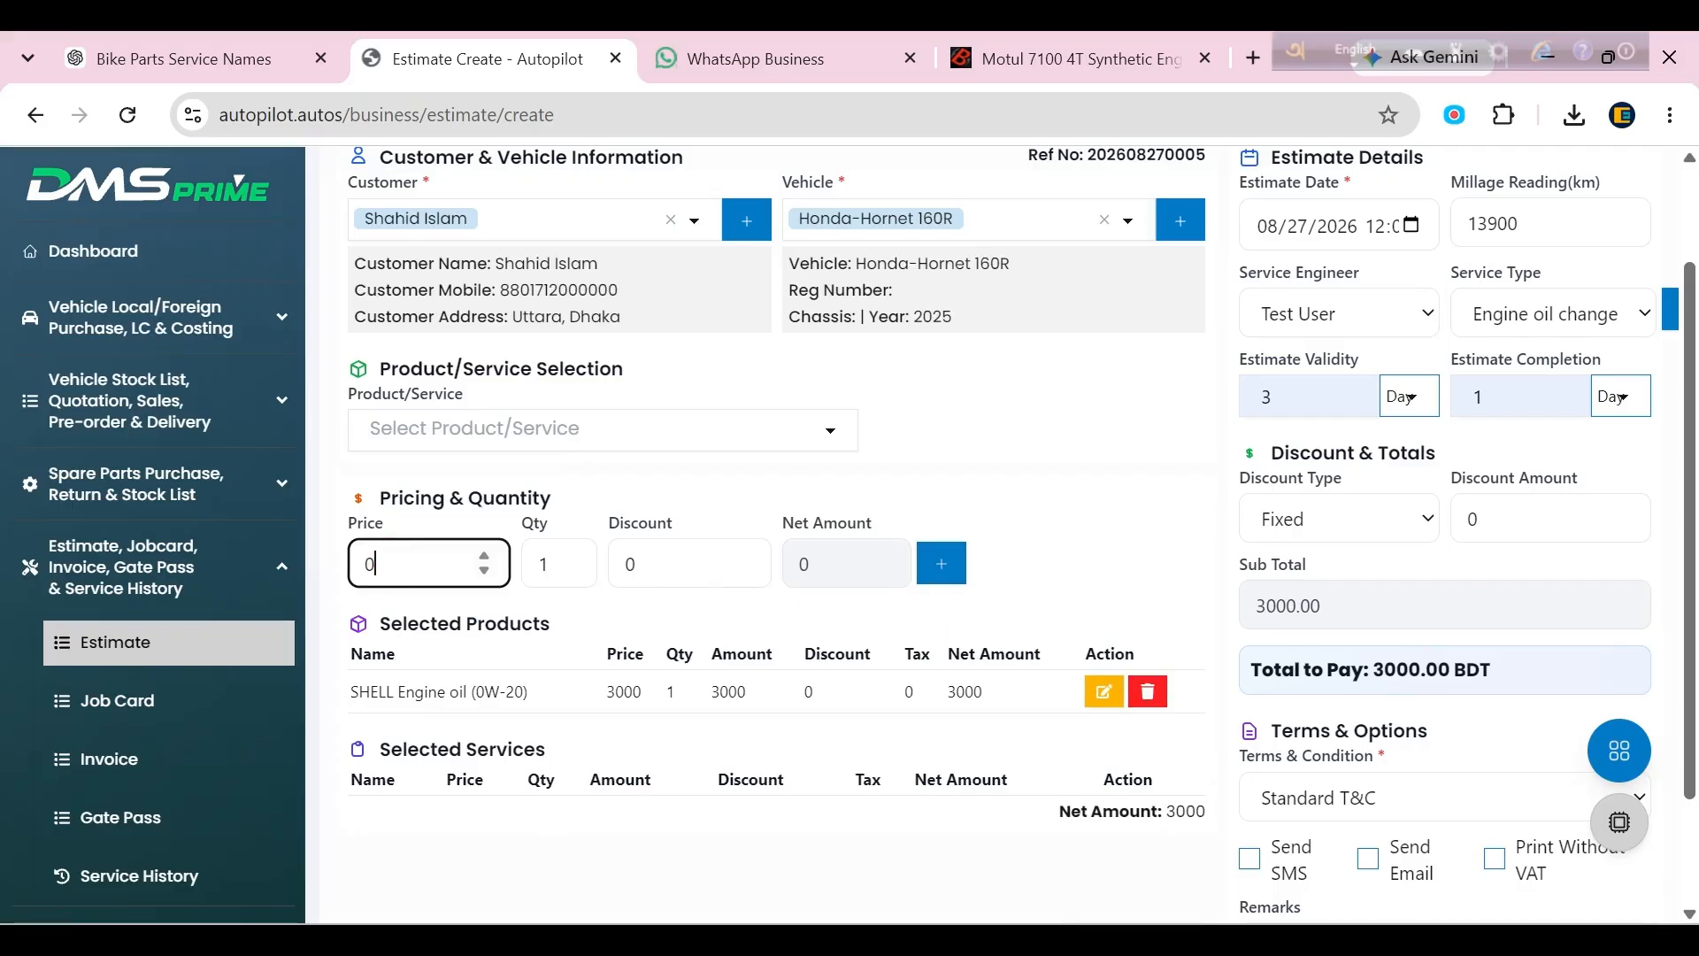
{"action": "left_click", "coordinate": [425, 431]}
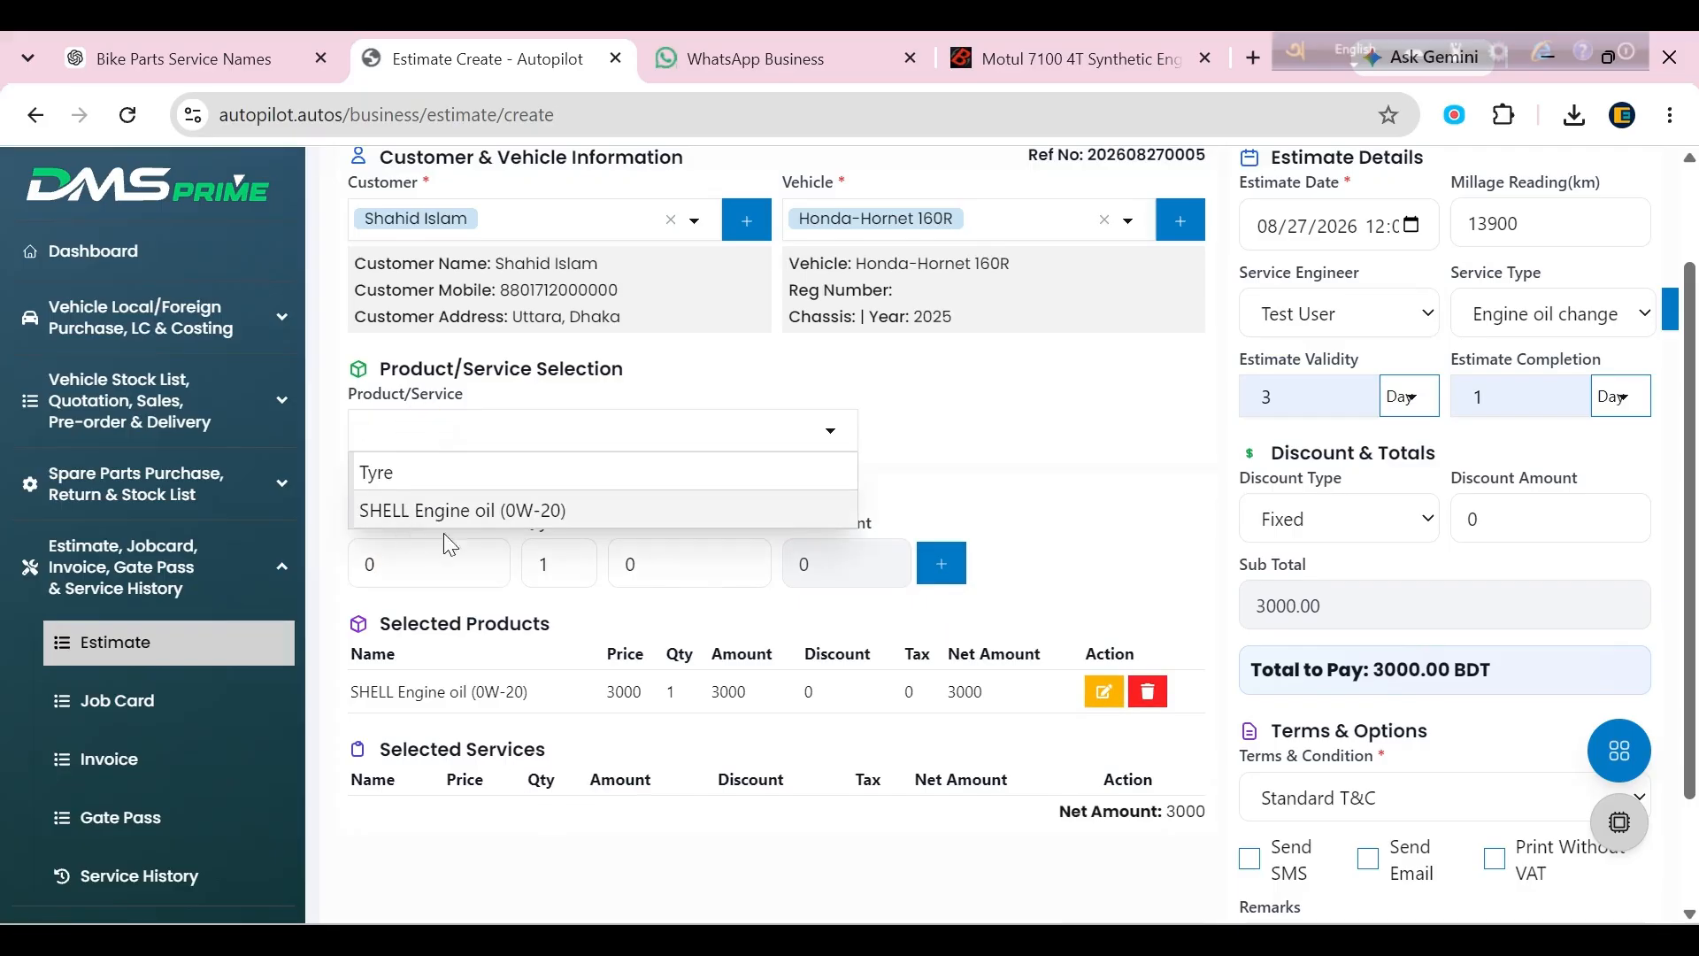
{"action": "left_click", "coordinate": [1015, 442]}
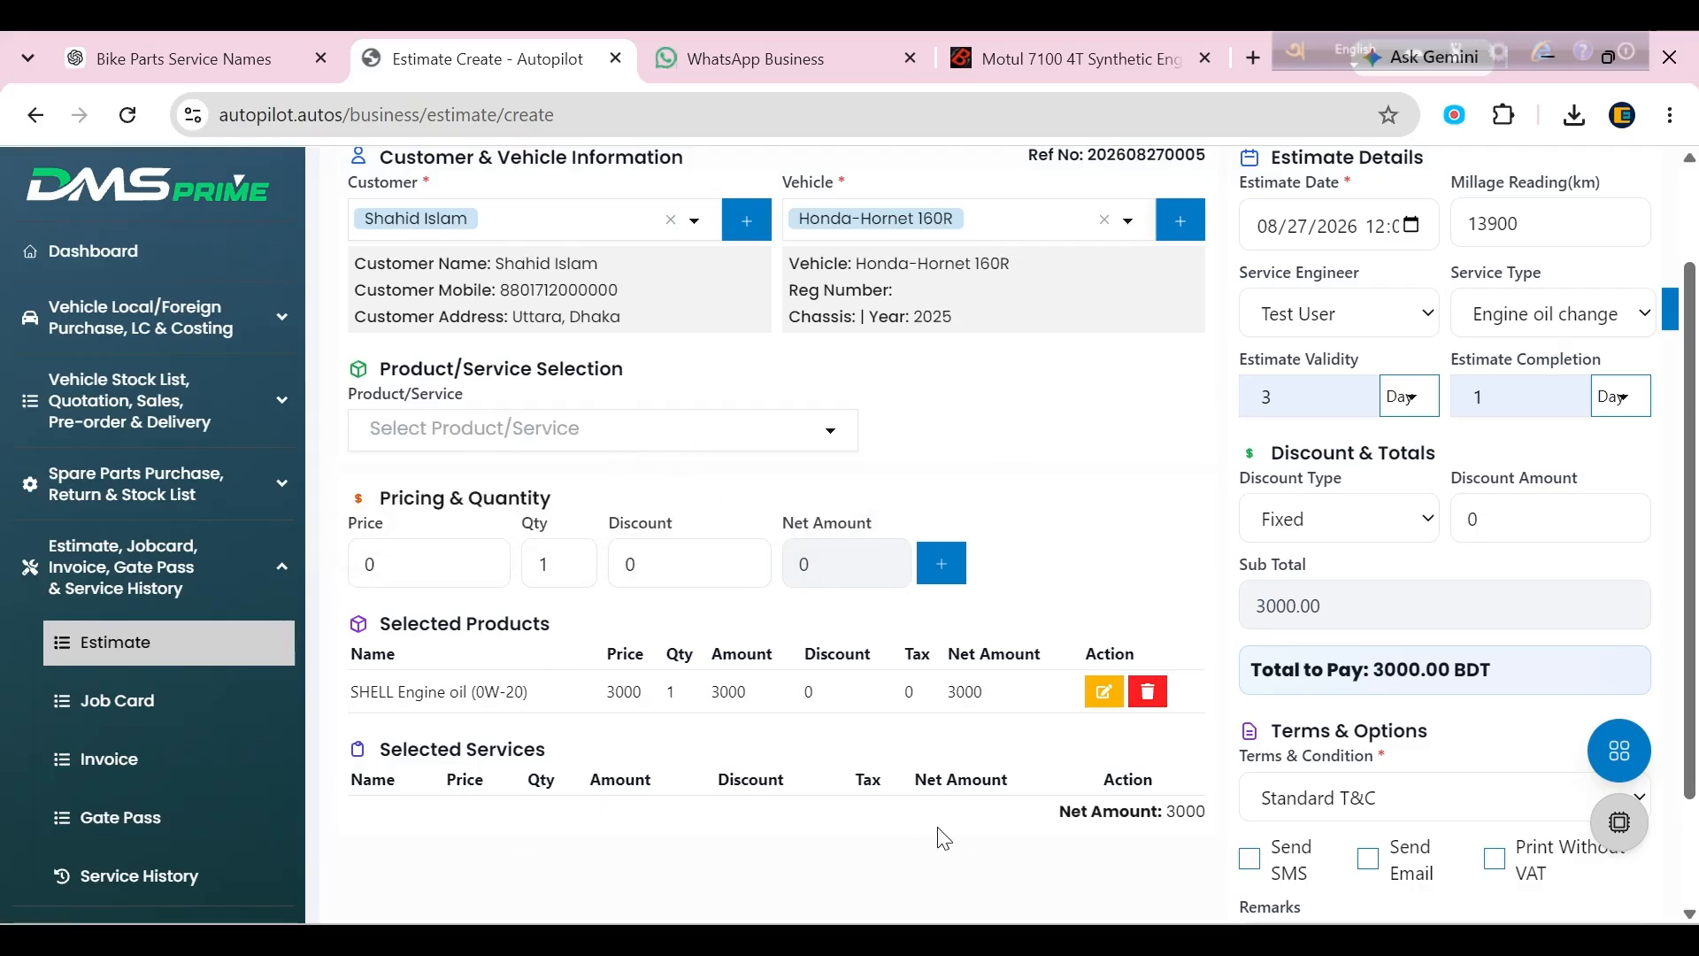
Generate the estimate, then open its print version with head and review the document down to the signature lines.
{"action": "scroll", "coordinate": [971, 824], "scroll_direction": "down", "scroll_amount": 2}
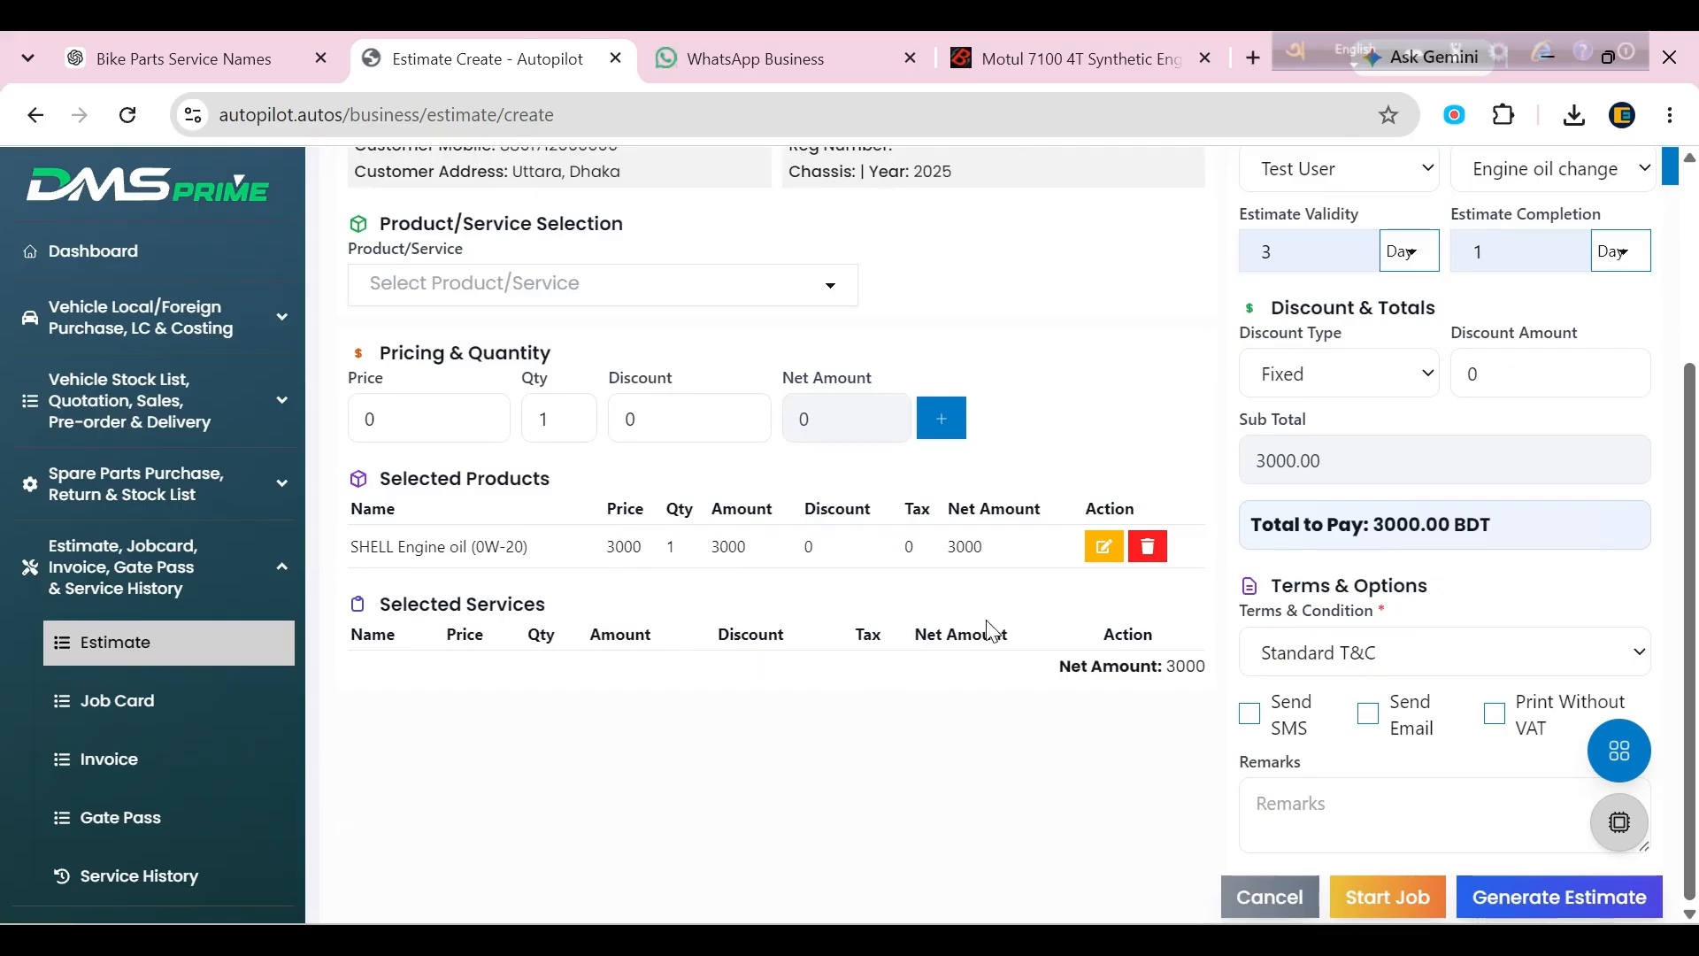
{"action": "left_click", "coordinate": [1580, 912]}
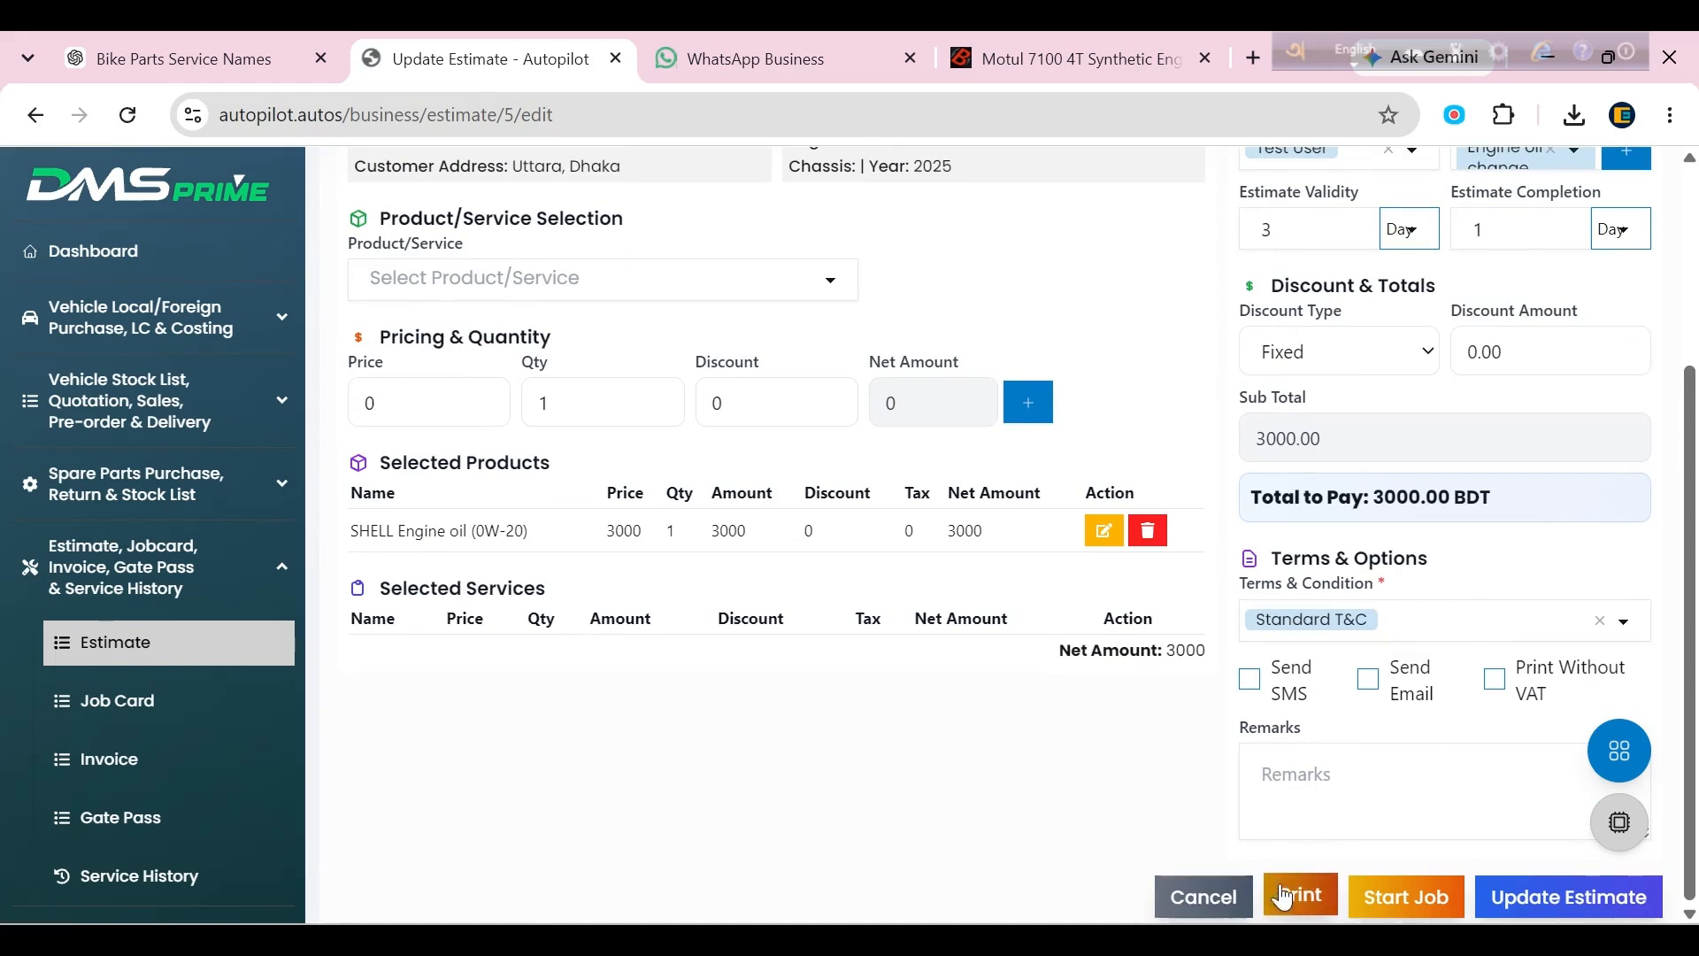
{"action": "left_click", "coordinate": [1313, 901]}
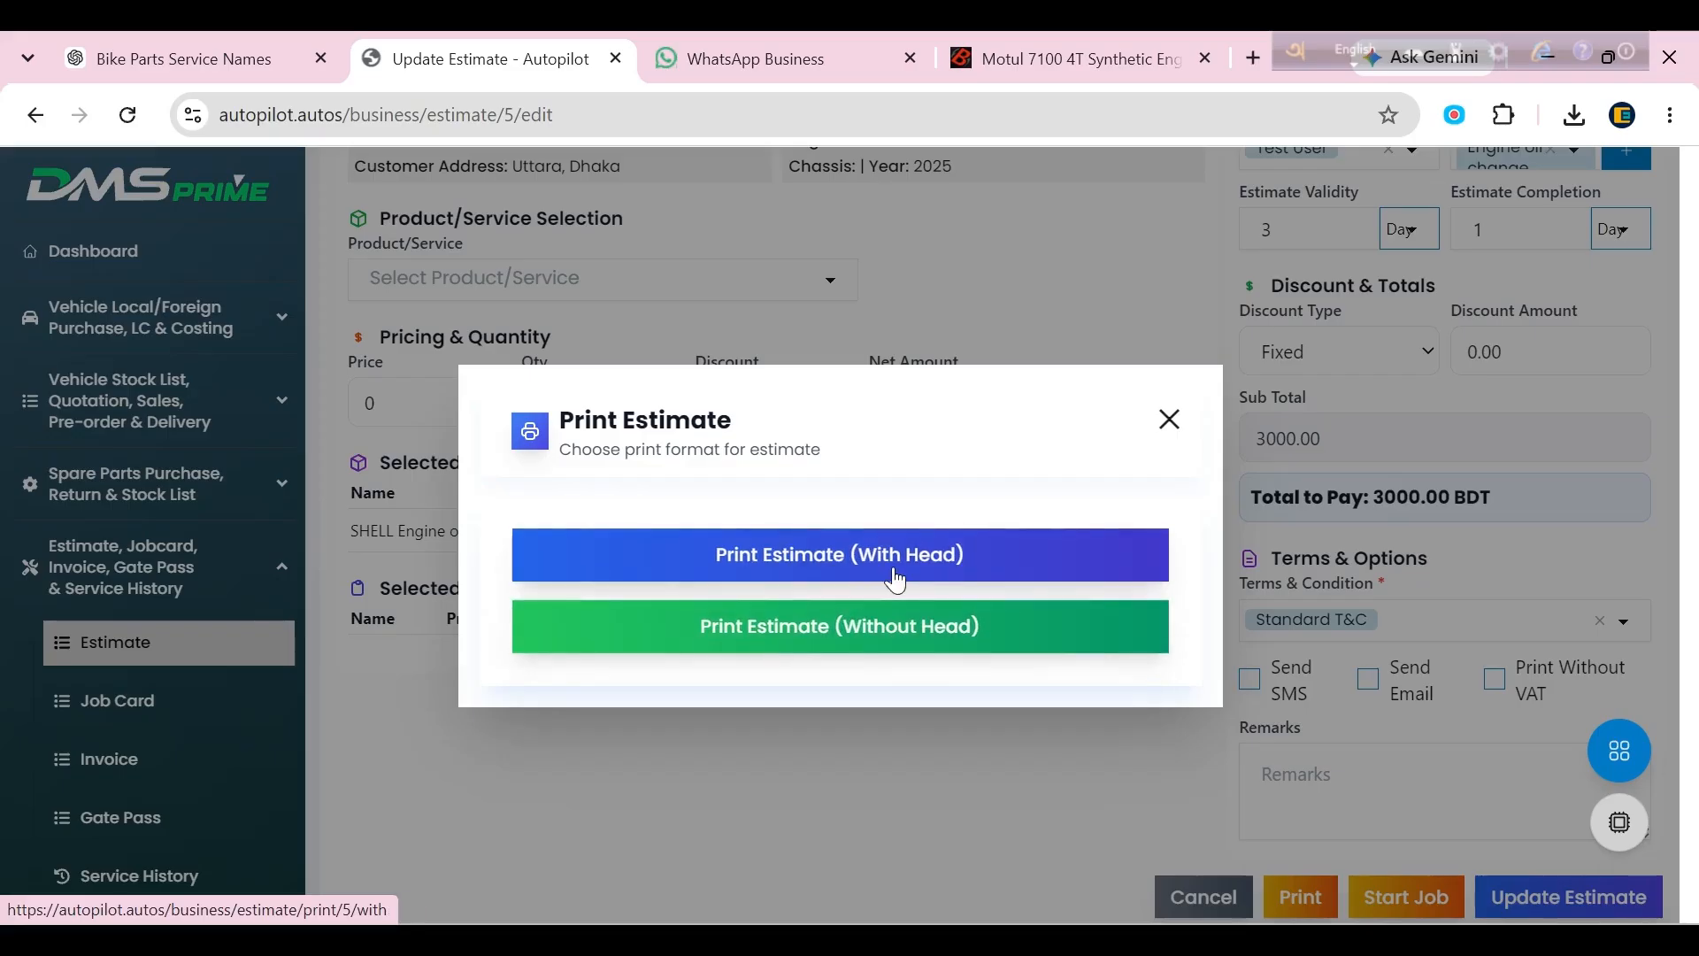
{"action": "left_click", "coordinate": [839, 566]}
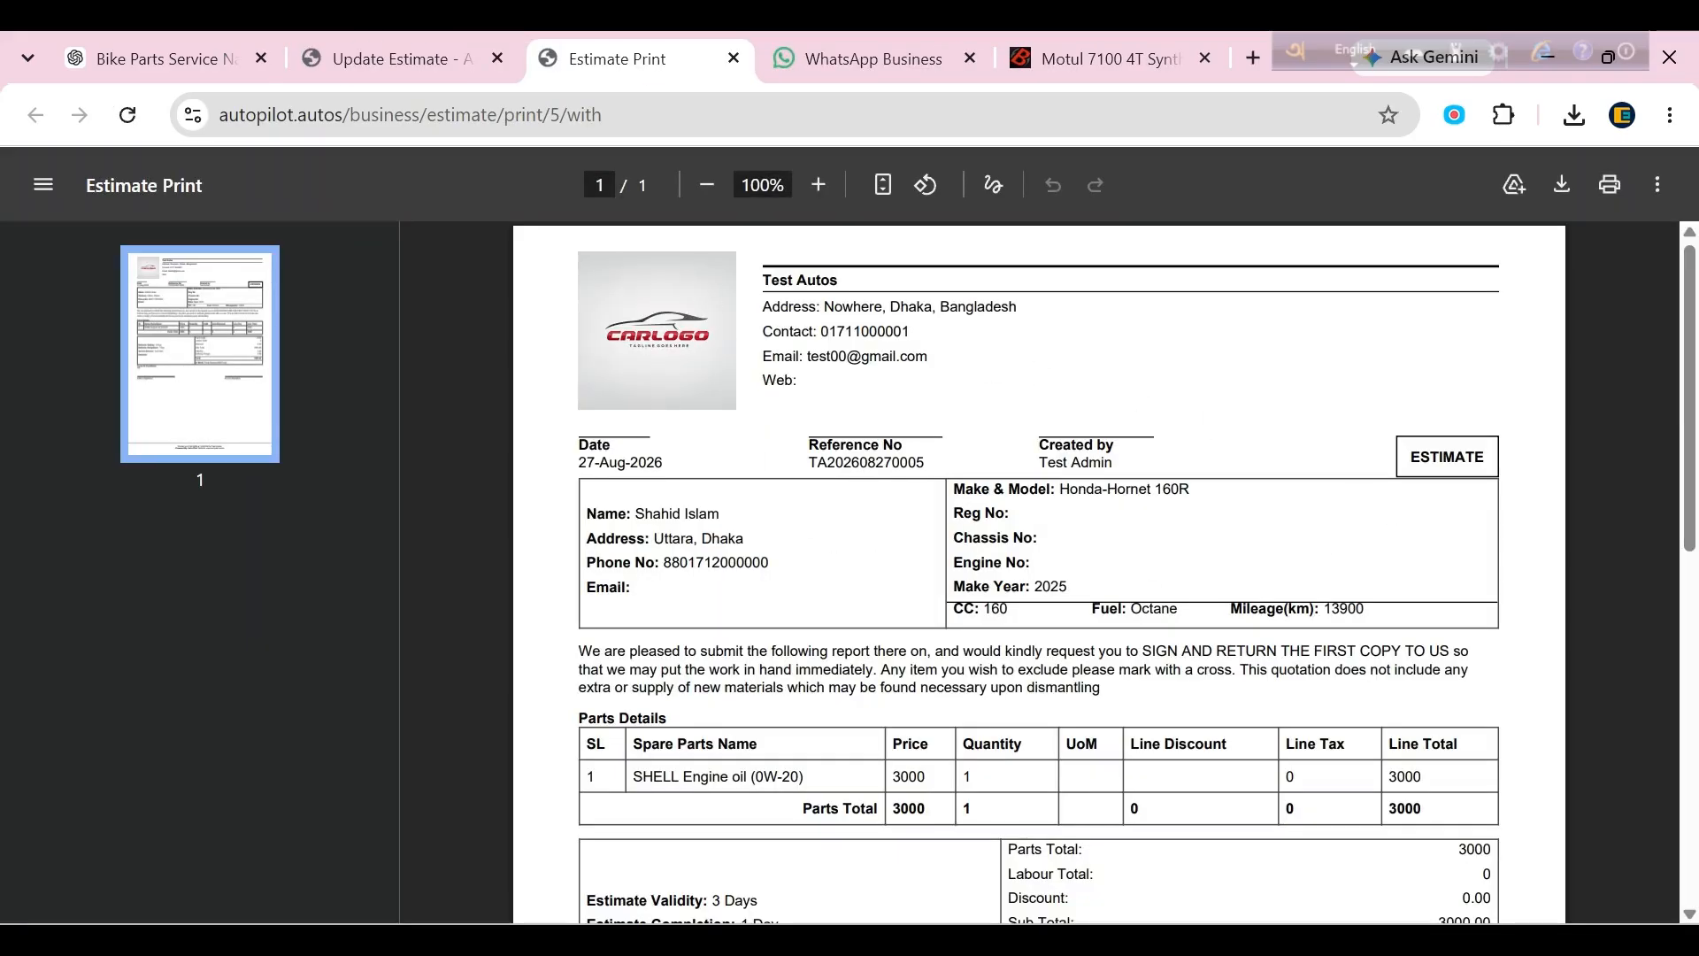
{"action": "scroll", "coordinate": [1039, 571], "scroll_direction": "down", "scroll_amount": 2}
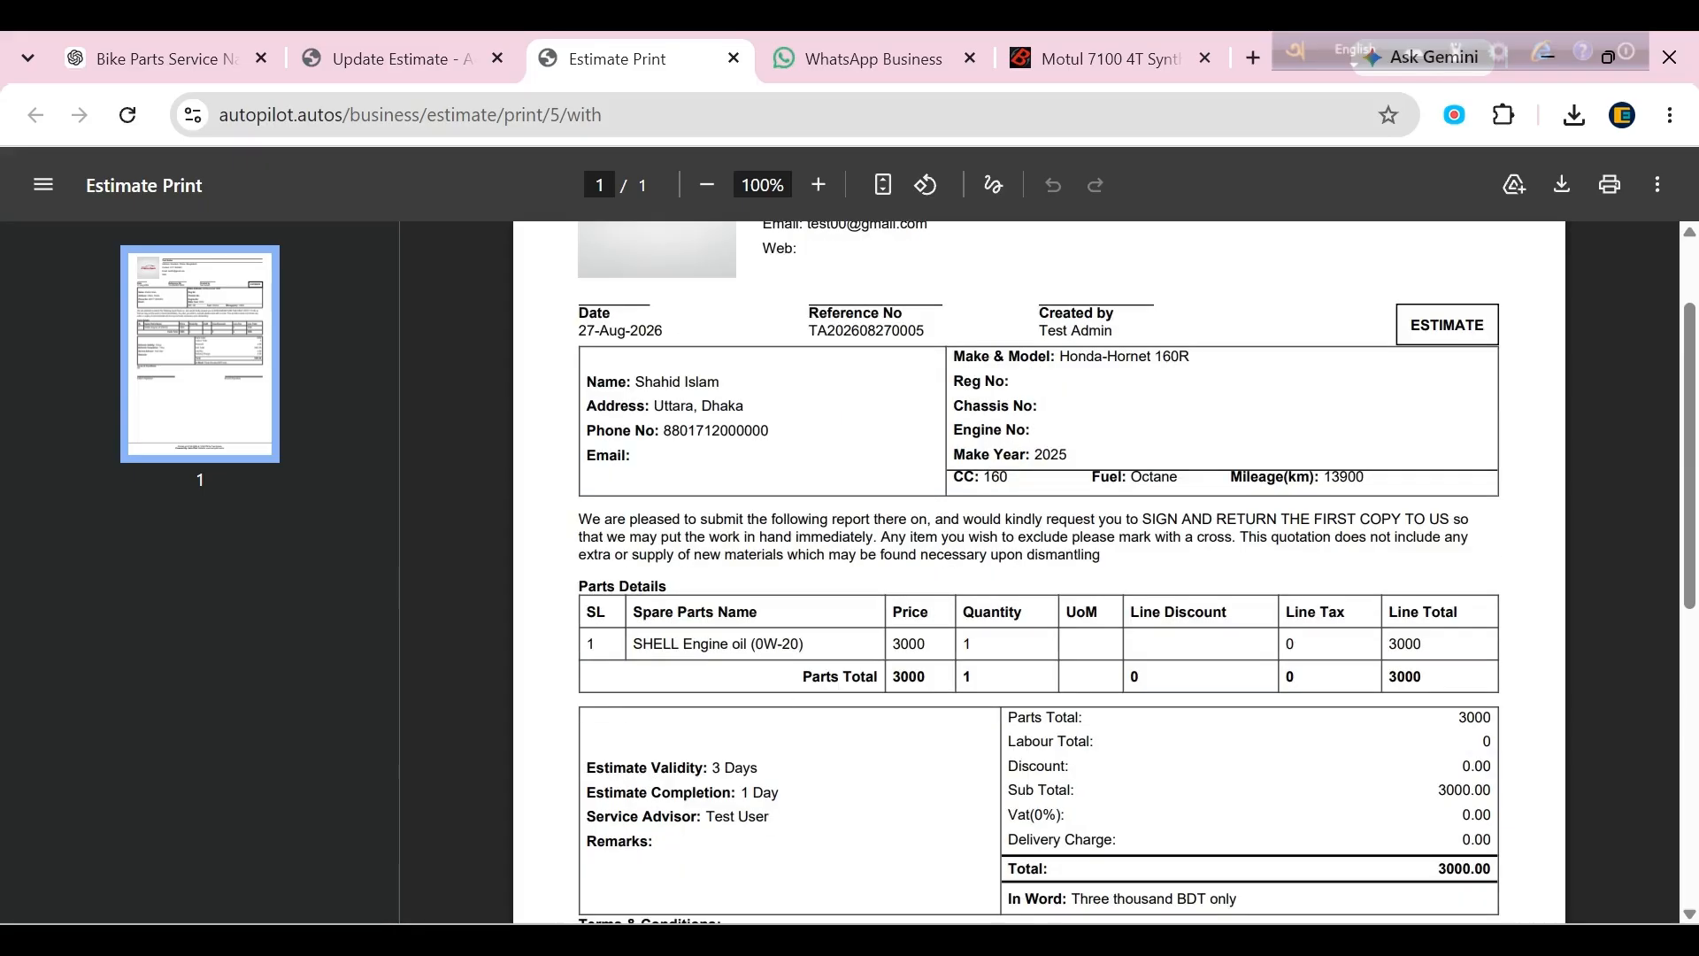
{"action": "scroll", "coordinate": [1186, 733], "scroll_direction": "down", "scroll_amount": 5}
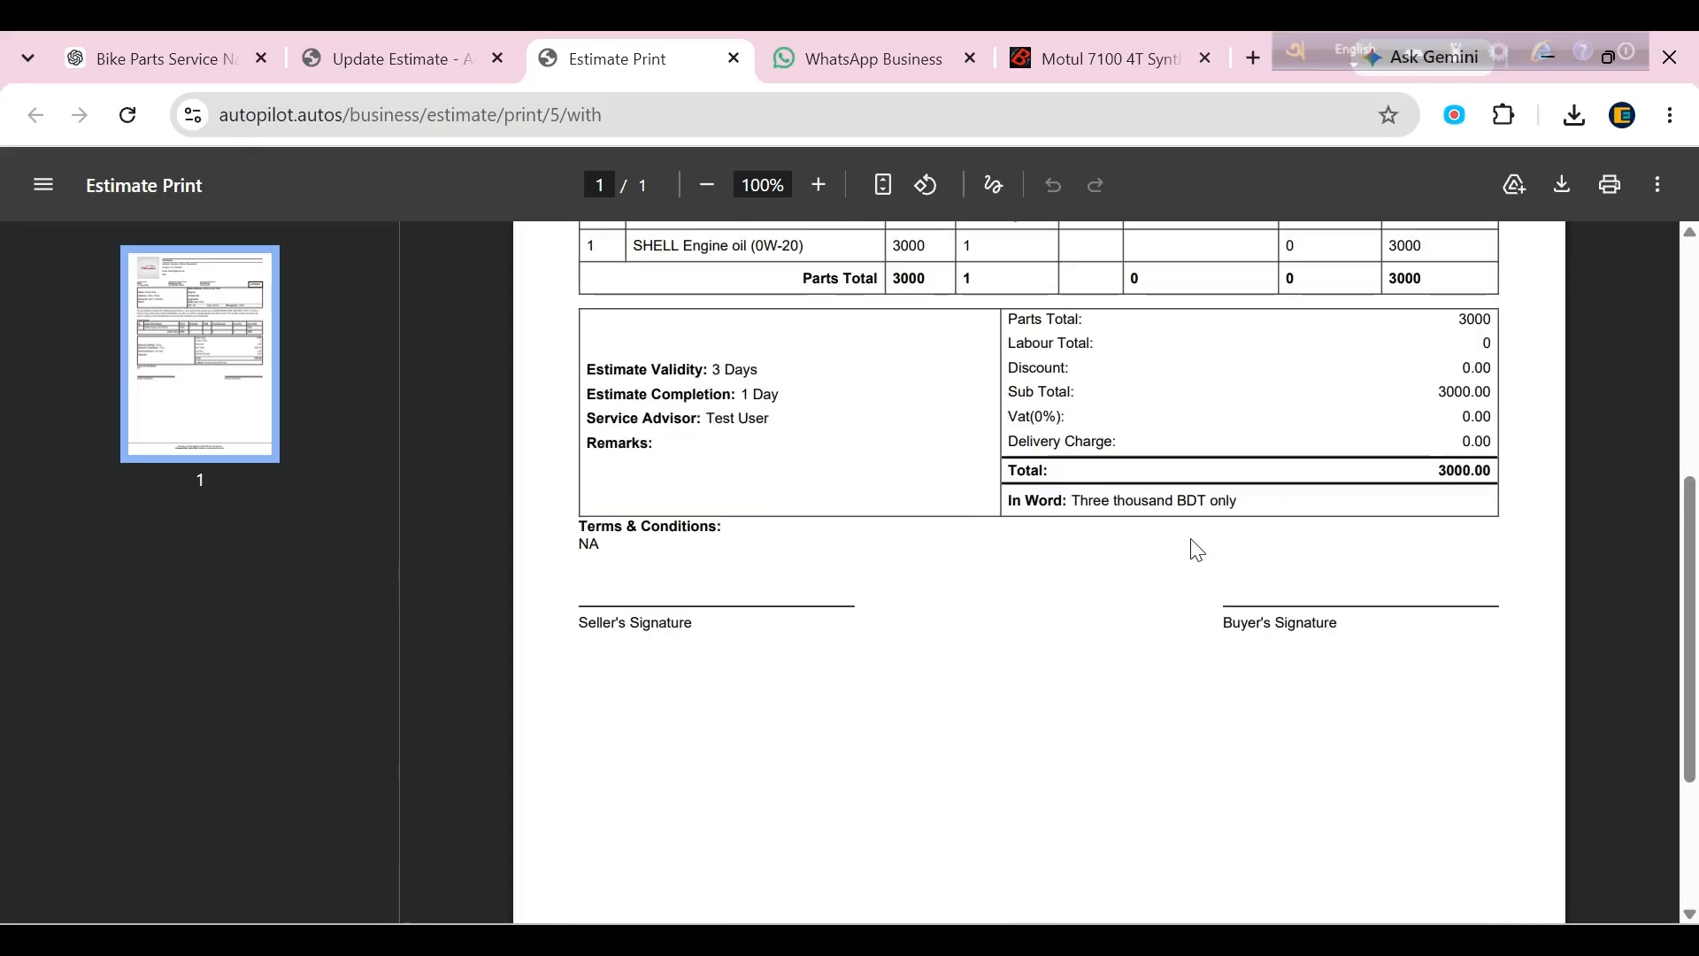
{"action": "scroll", "coordinate": [1039, 571], "scroll_direction": "up", "scroll_amount": 1}
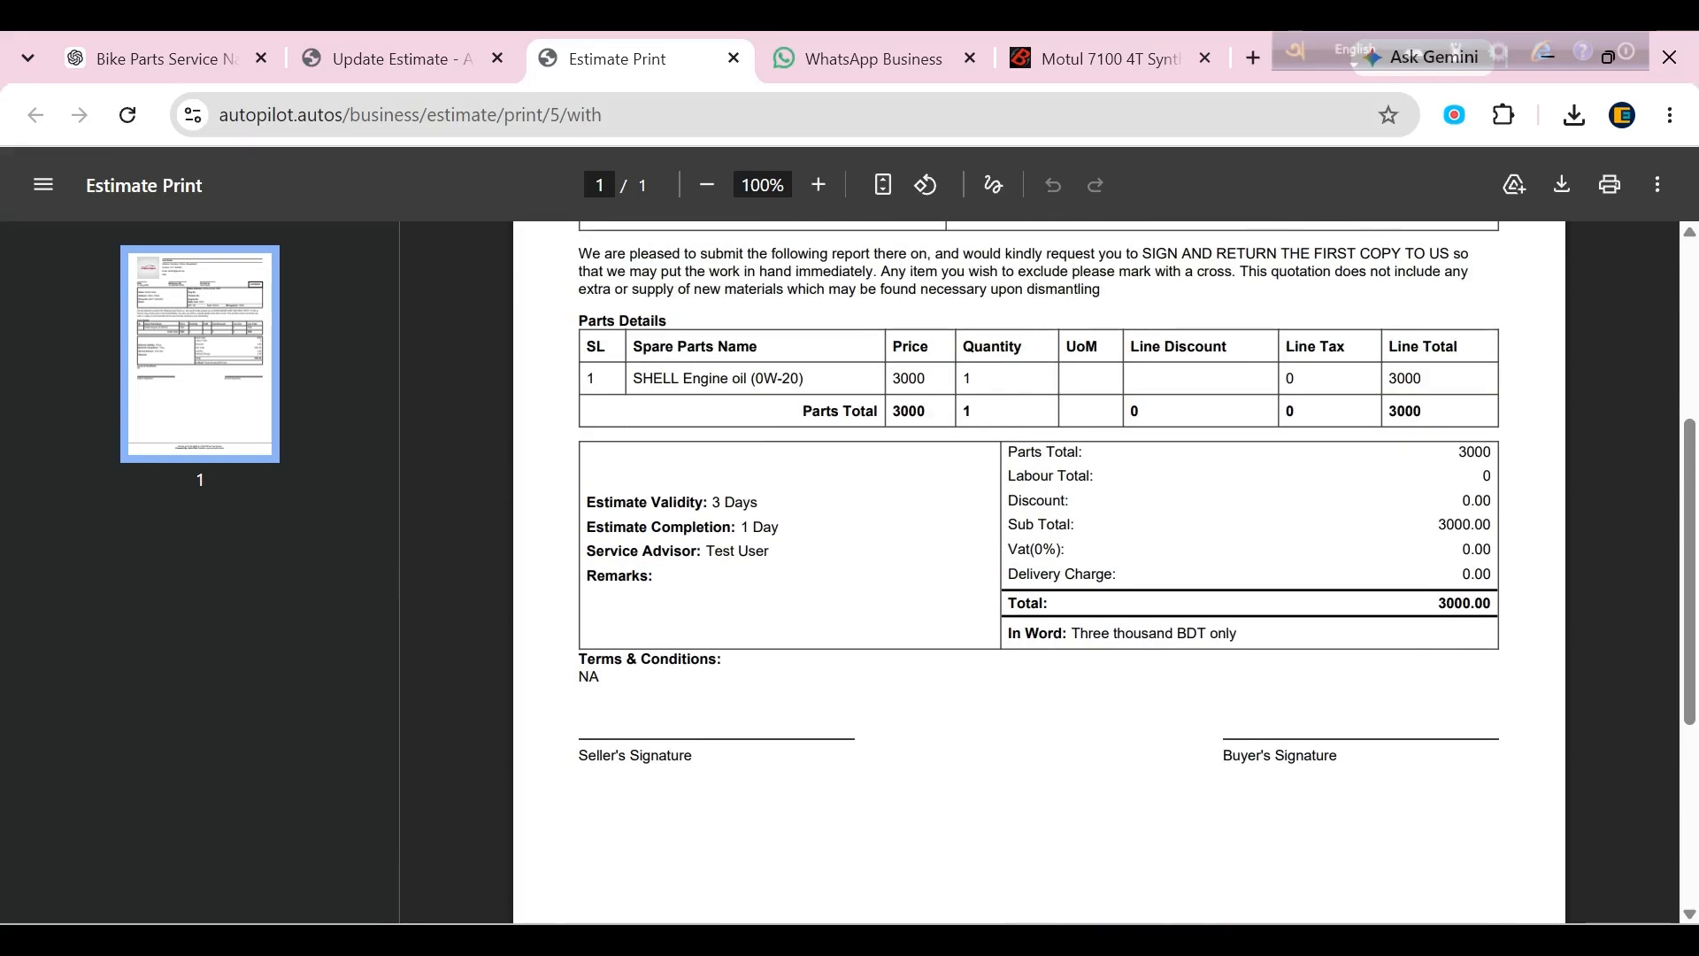
Open the saved Honda-Hornet 160R estimate from the estimate list and start a job from it.
{"action": "left_click", "coordinate": [403, 59]}
{"action": "left_click", "coordinate": [88, 264]}
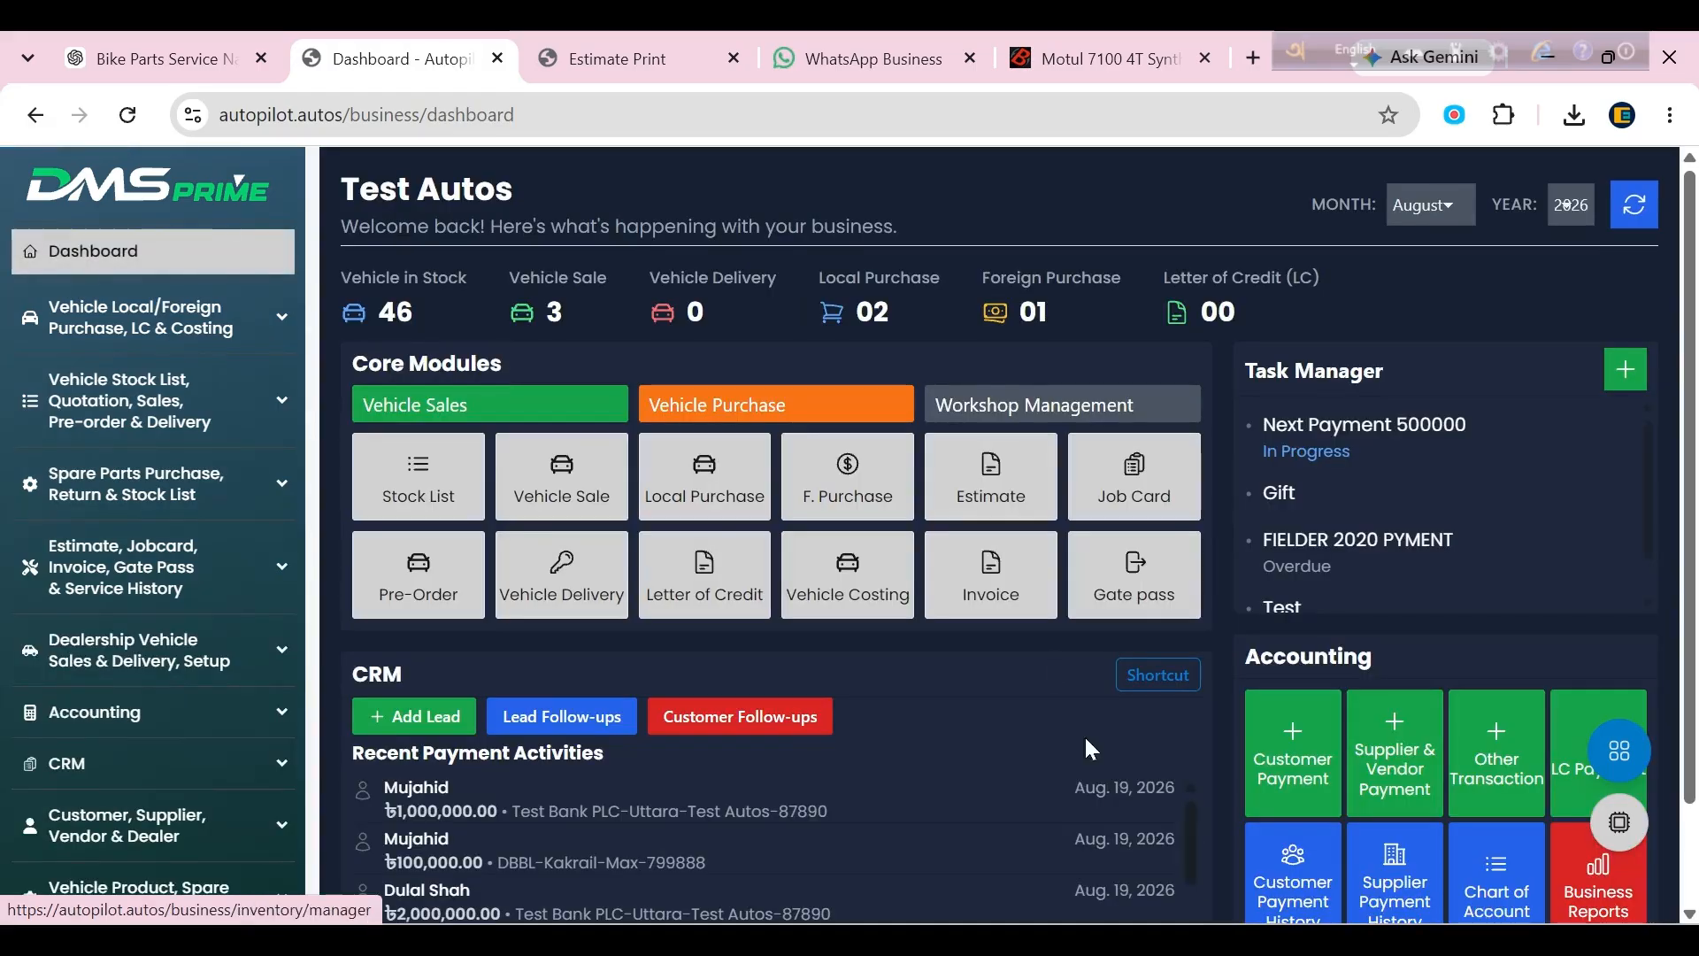
{"action": "left_click", "coordinate": [1002, 489]}
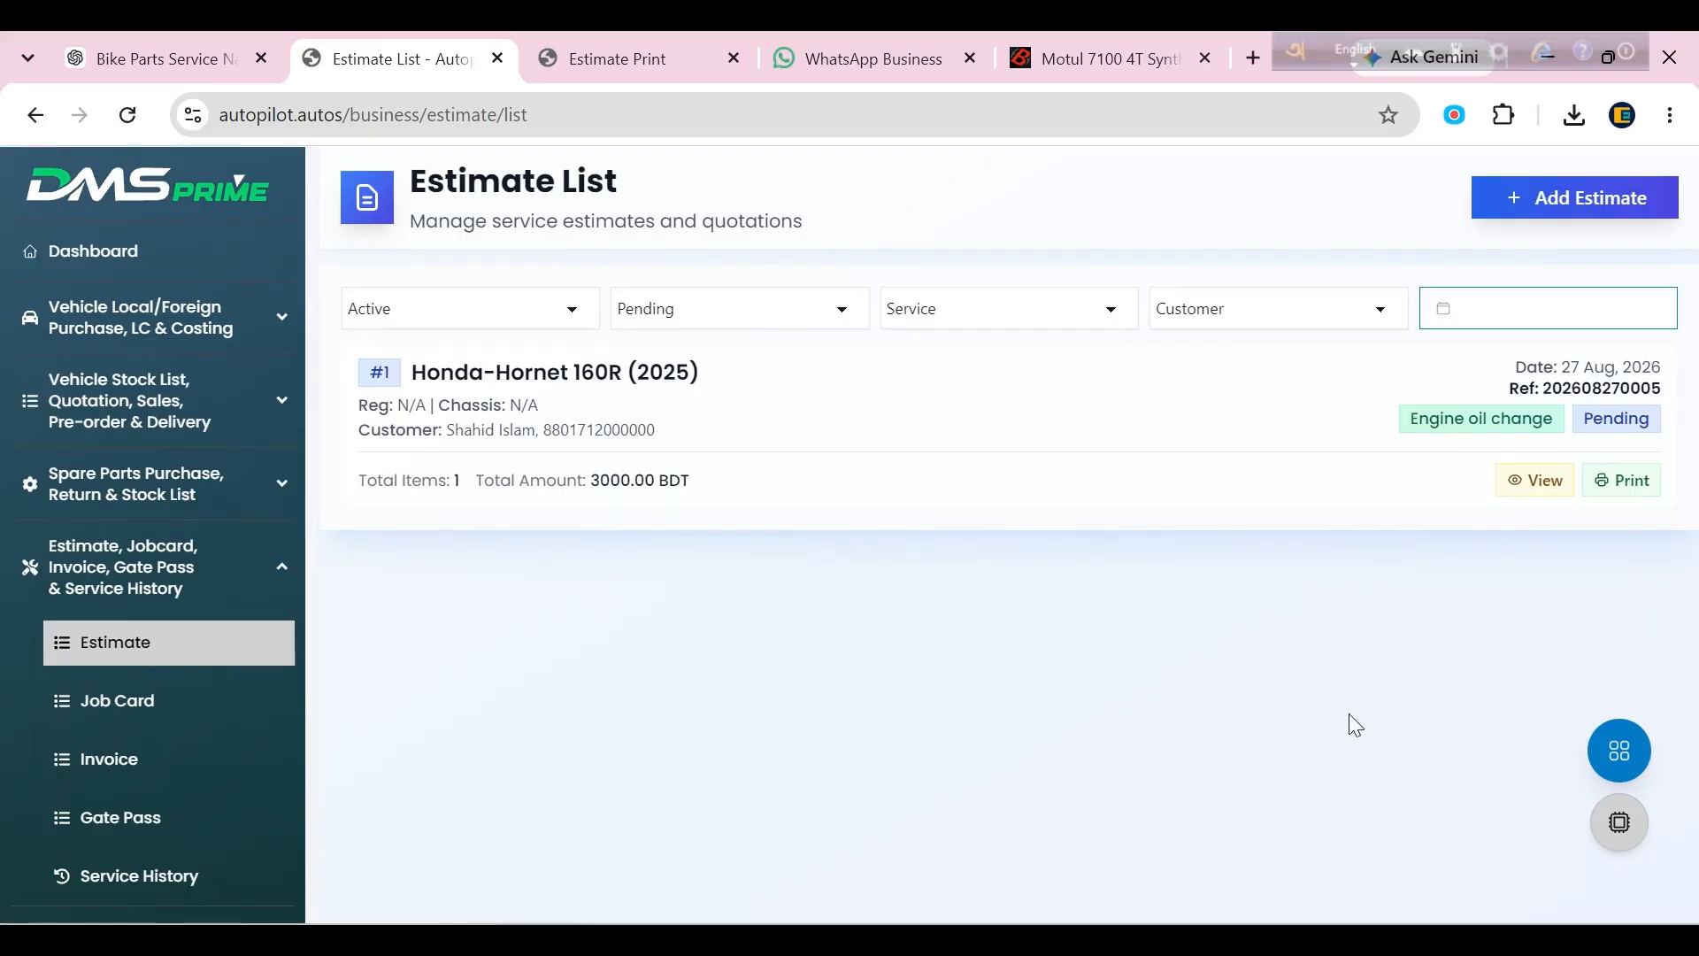
{"action": "left_click", "coordinate": [1533, 483]}
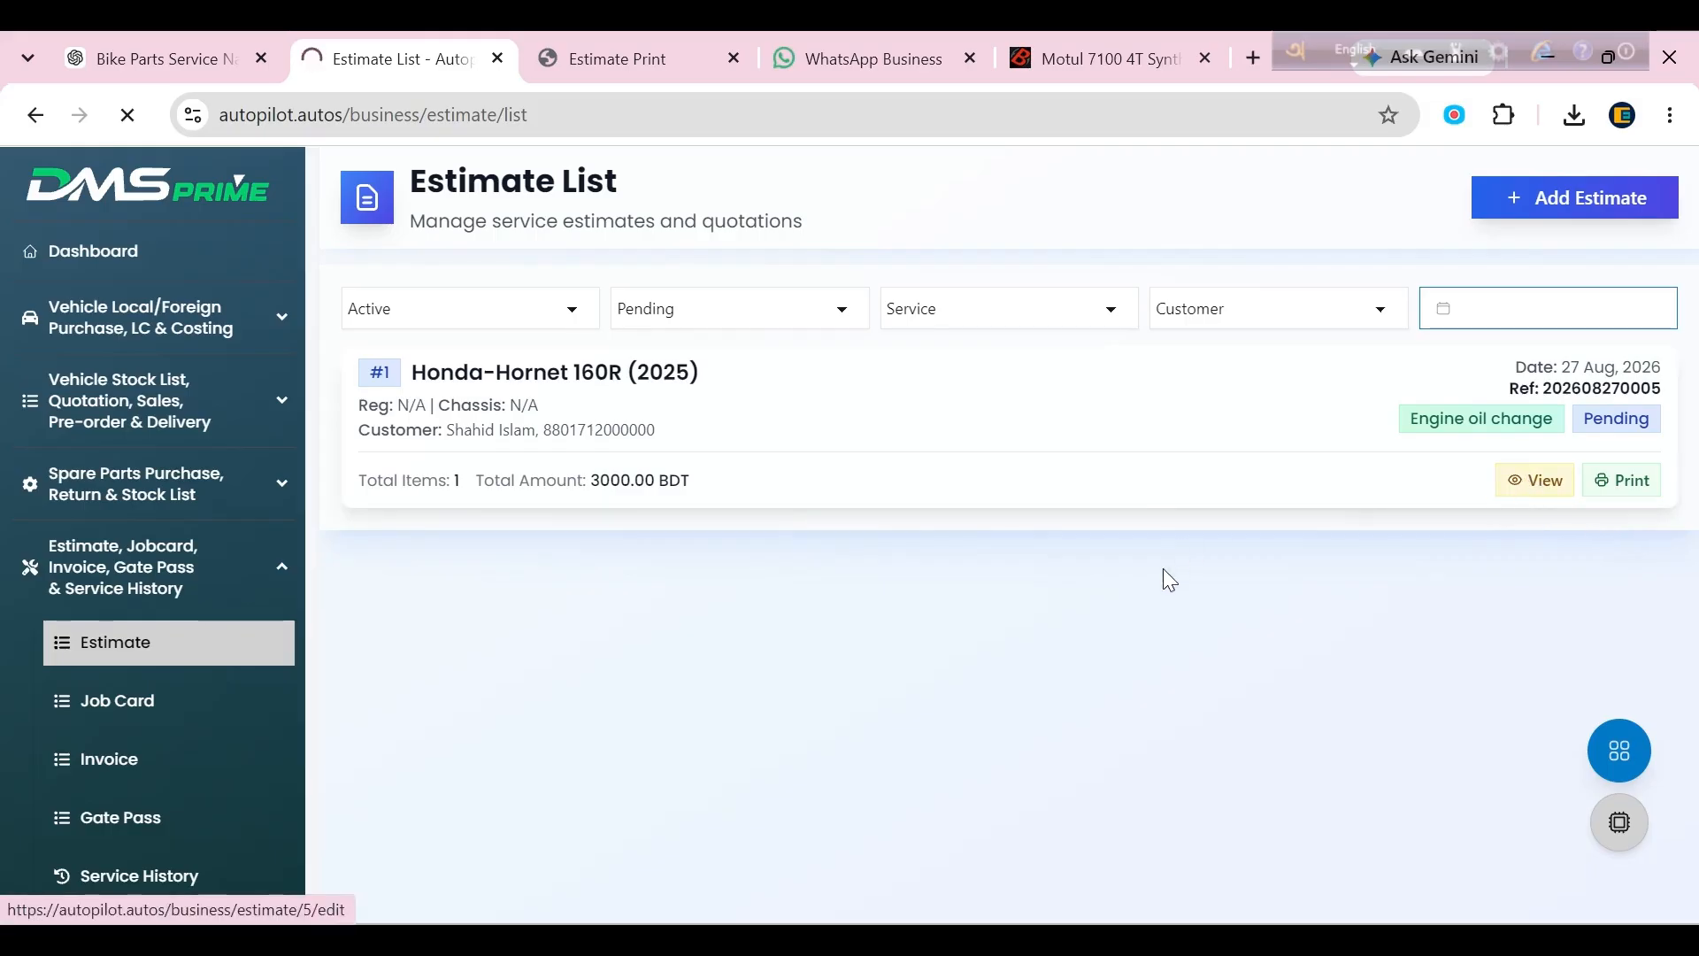
{"action": "scroll", "coordinate": [1384, 645], "scroll_direction": "down", "scroll_amount": 4}
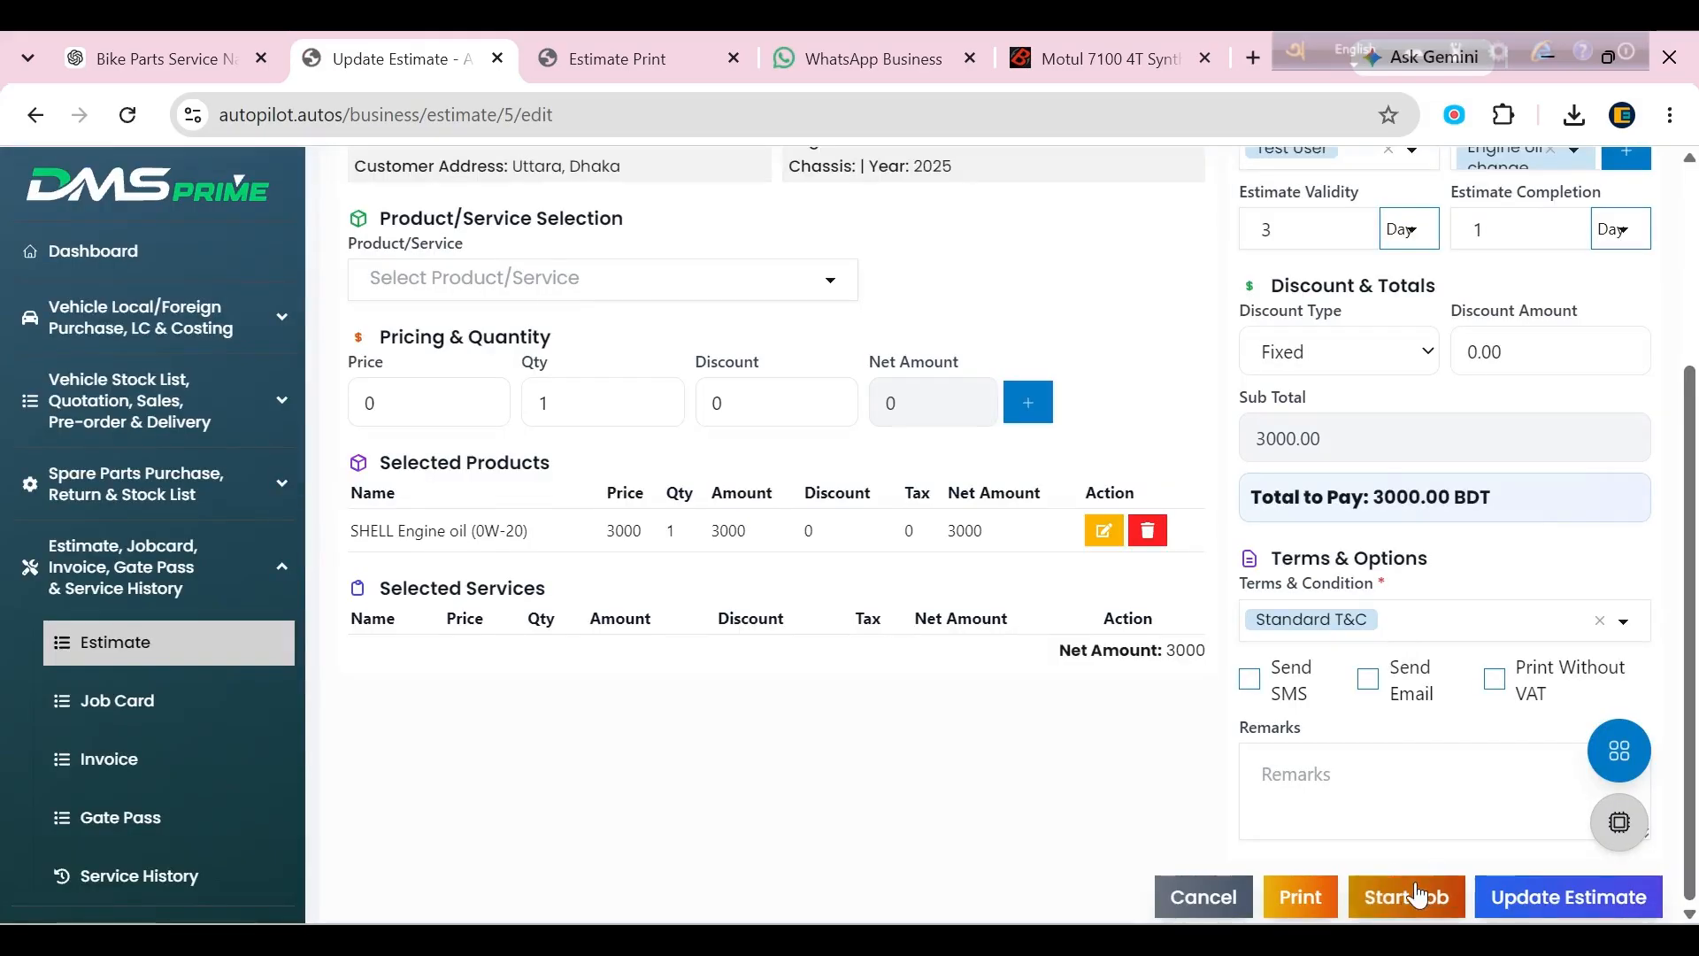
{"action": "left_click", "coordinate": [1416, 896]}
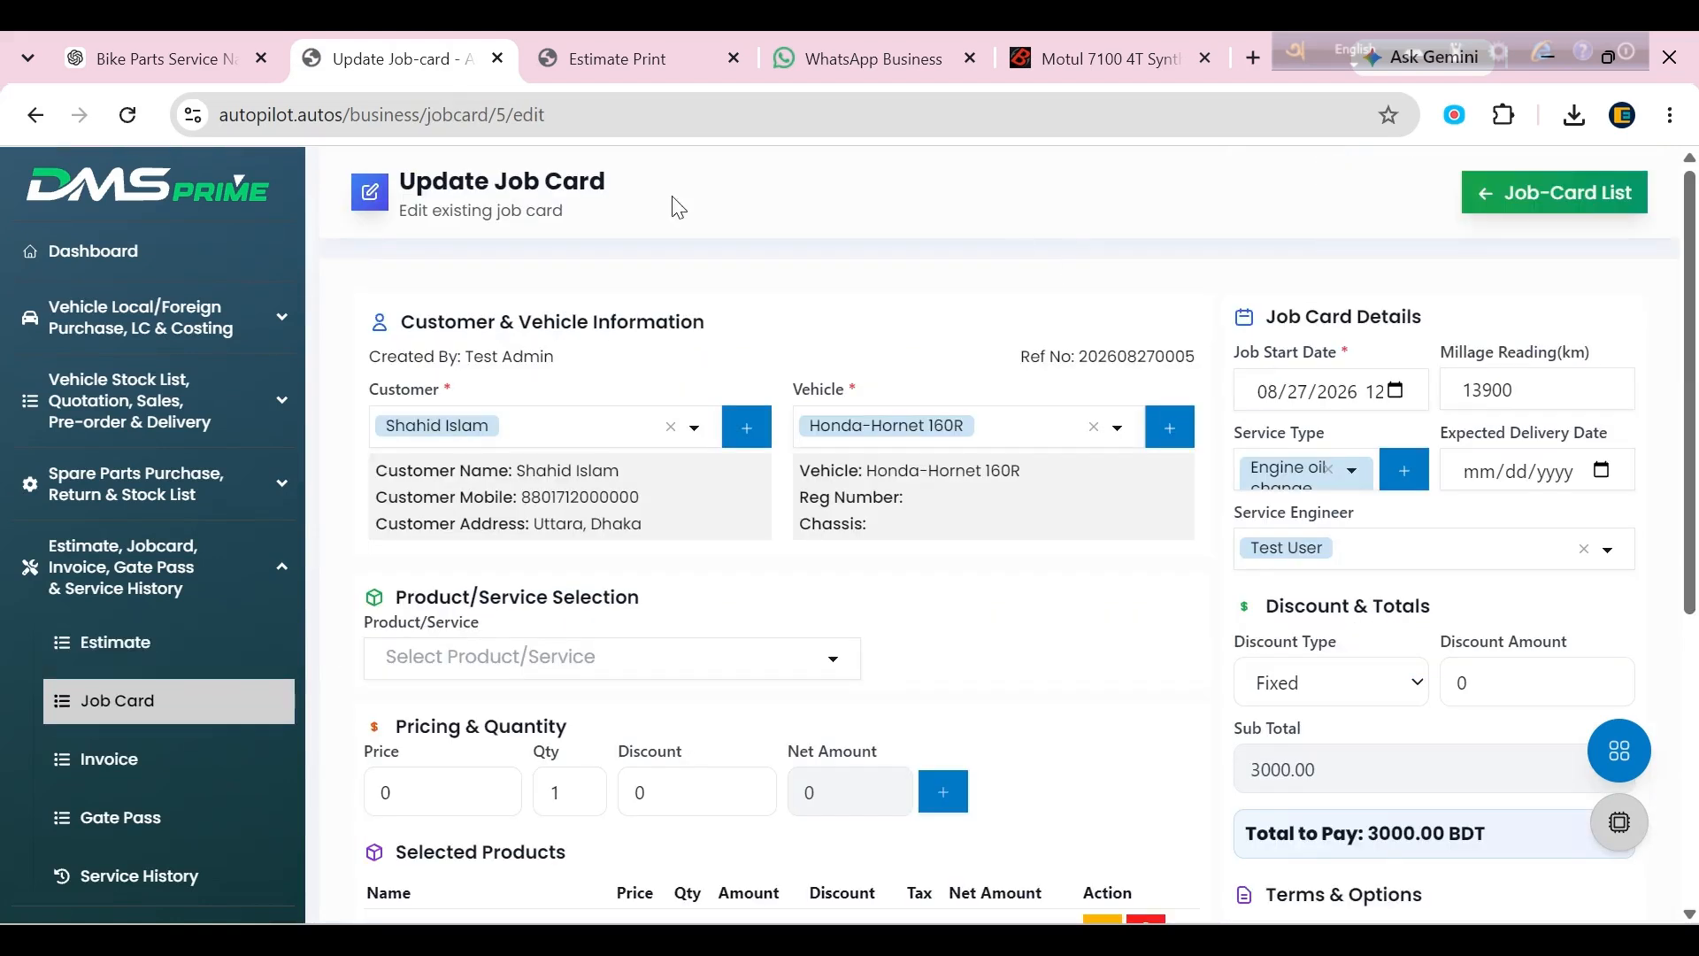
{"action": "scroll", "coordinate": [889, 485], "scroll_direction": "down", "scroll_amount": 2}
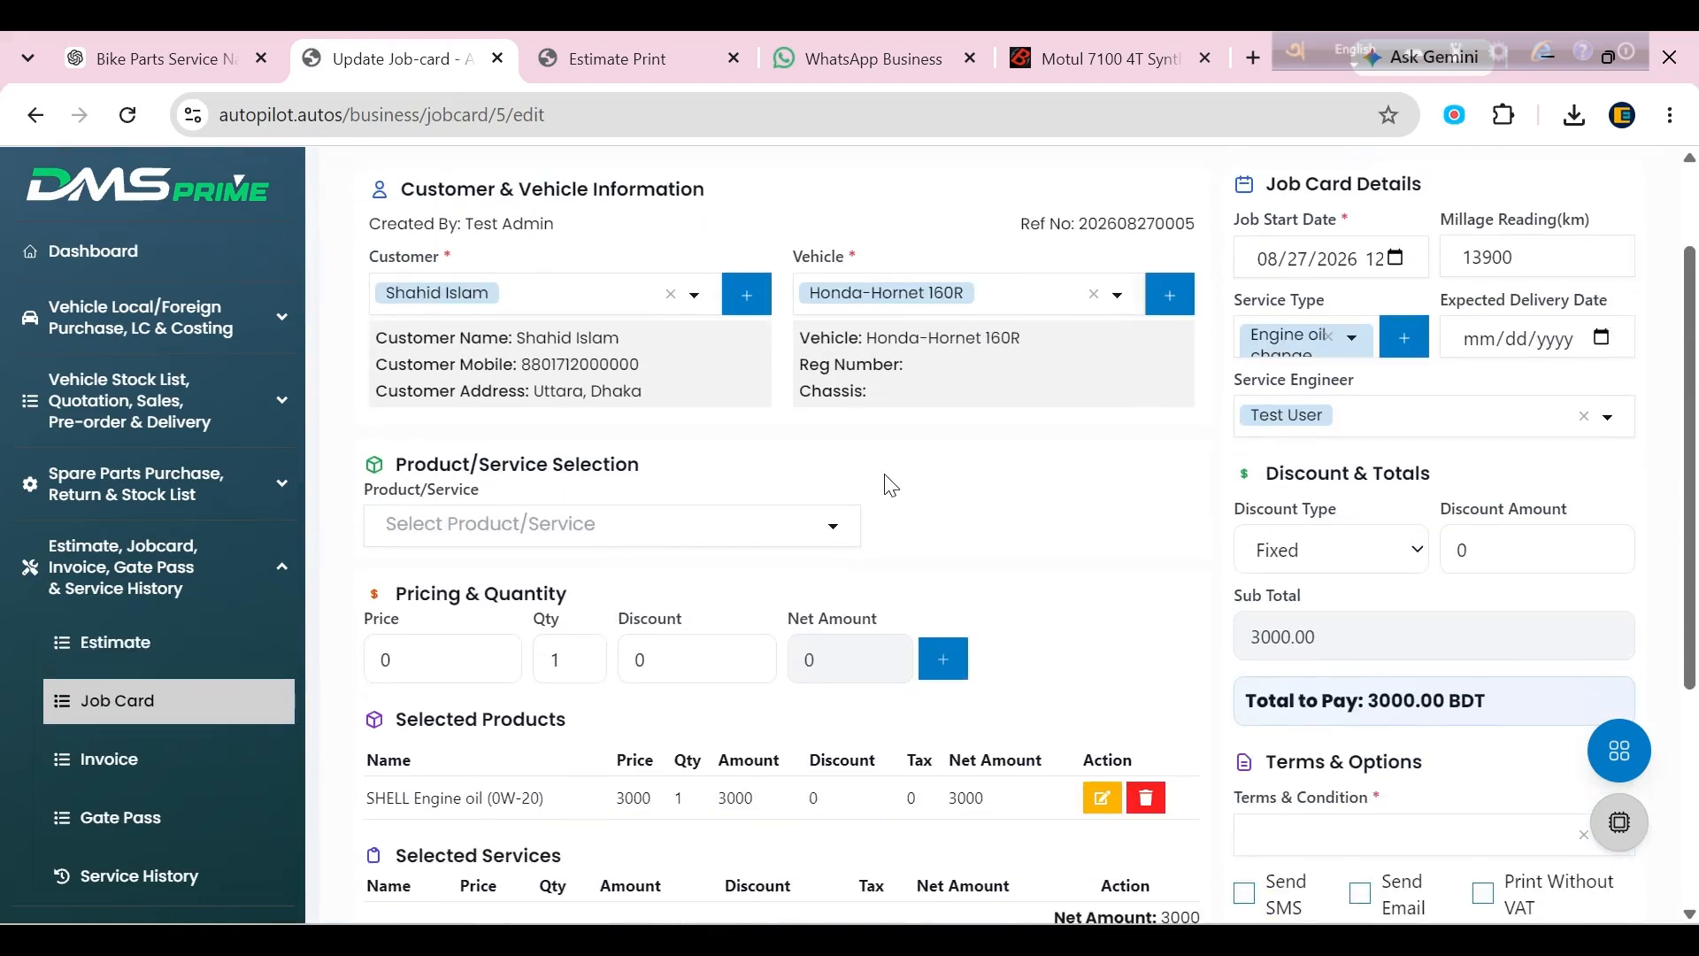
{"action": "scroll", "coordinate": [889, 485], "scroll_direction": "down", "scroll_amount": 2}
{"action": "left_click", "coordinate": [500, 392]}
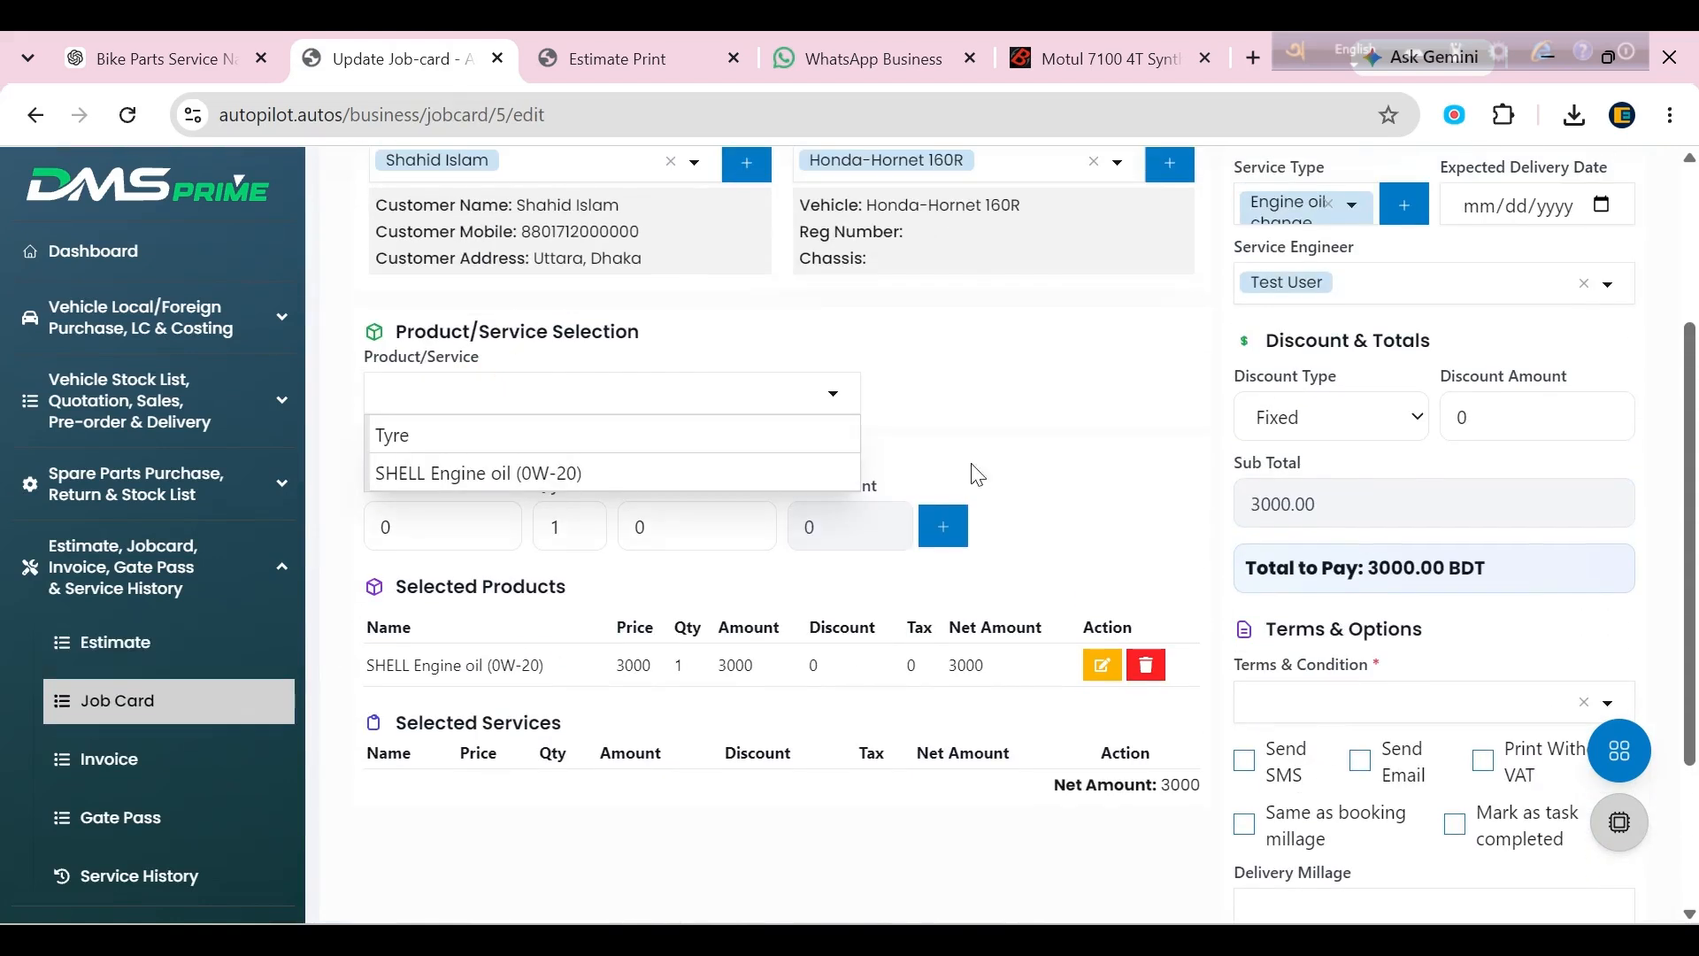
{"action": "left_click", "coordinate": [579, 400]}
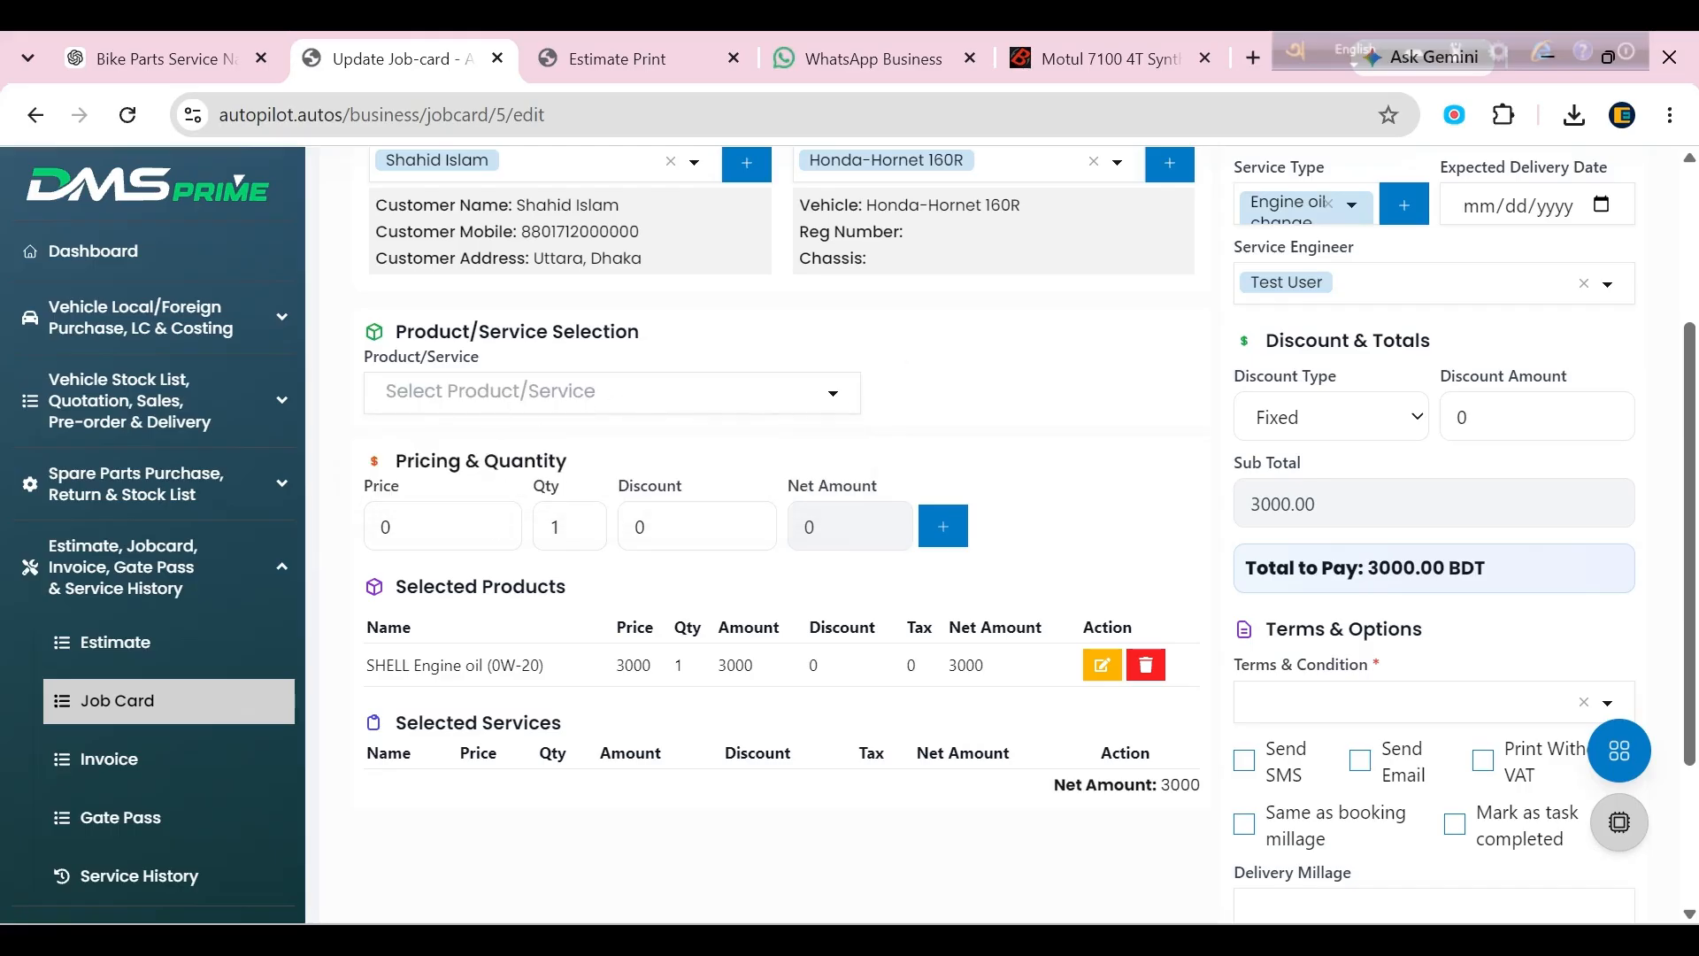
{"action": "scroll", "coordinate": [943, 729], "scroll_direction": "down", "scroll_amount": 3}
Set the job card's expected delivery date to 08/27/2026 and select 08/27/2026 as the job start date.
{"action": "scroll", "coordinate": [1319, 739], "scroll_direction": "up", "scroll_amount": 6}
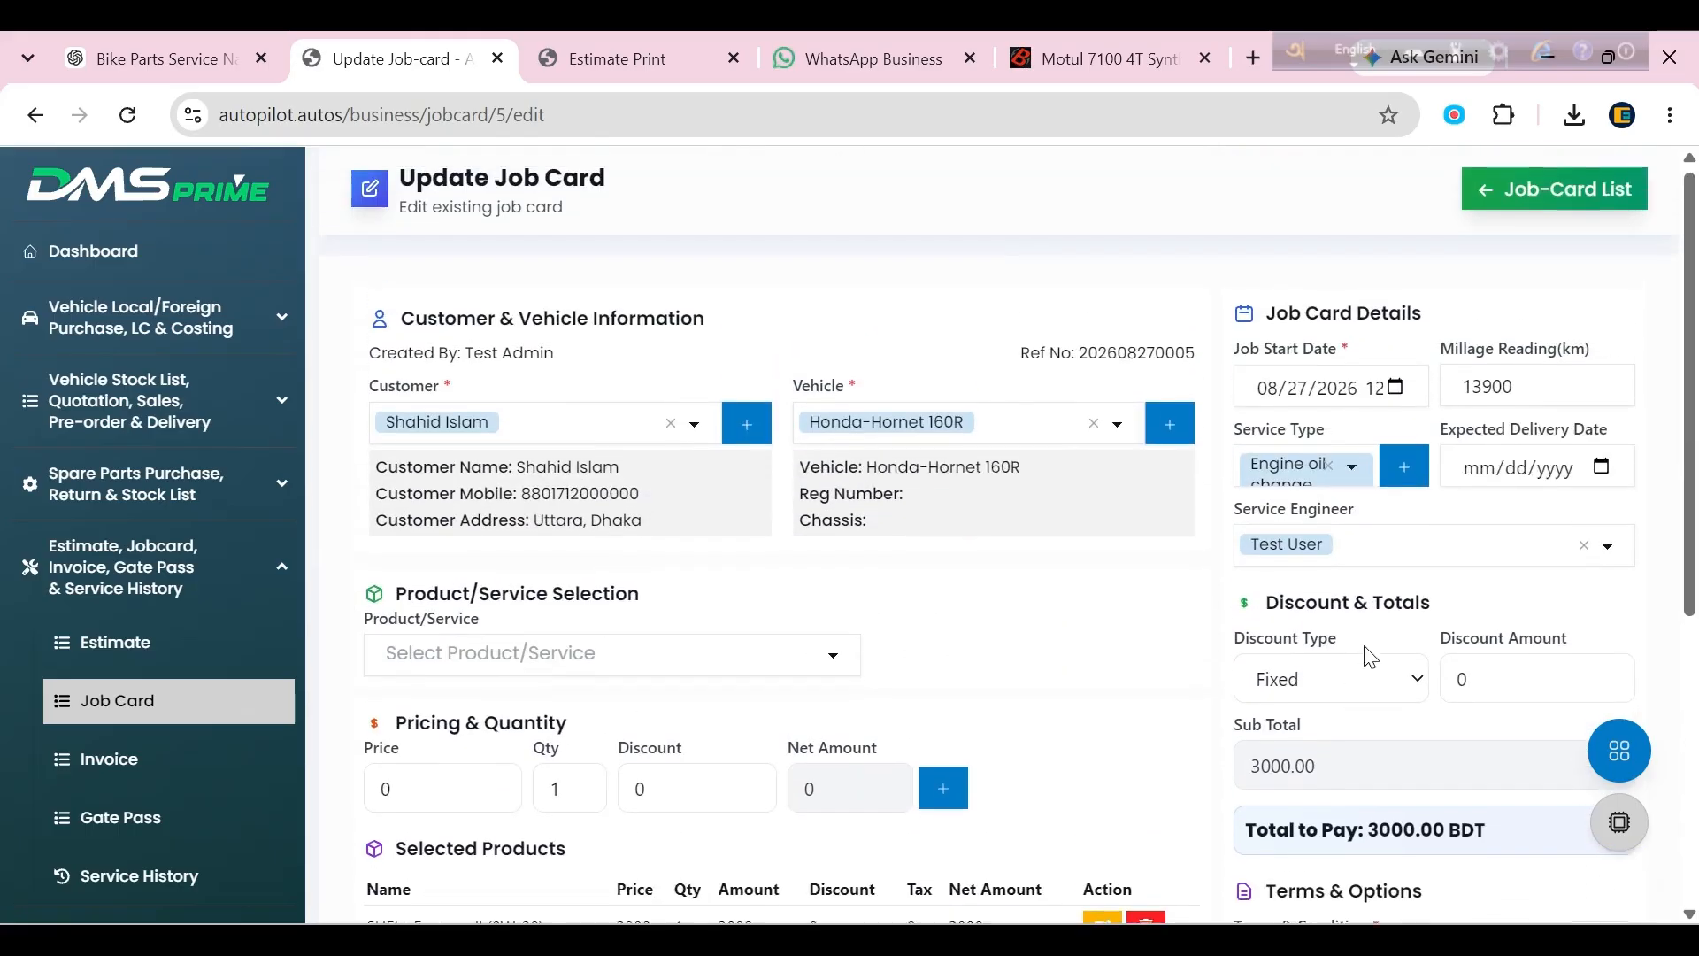
{"action": "left_click", "coordinate": [1601, 470]}
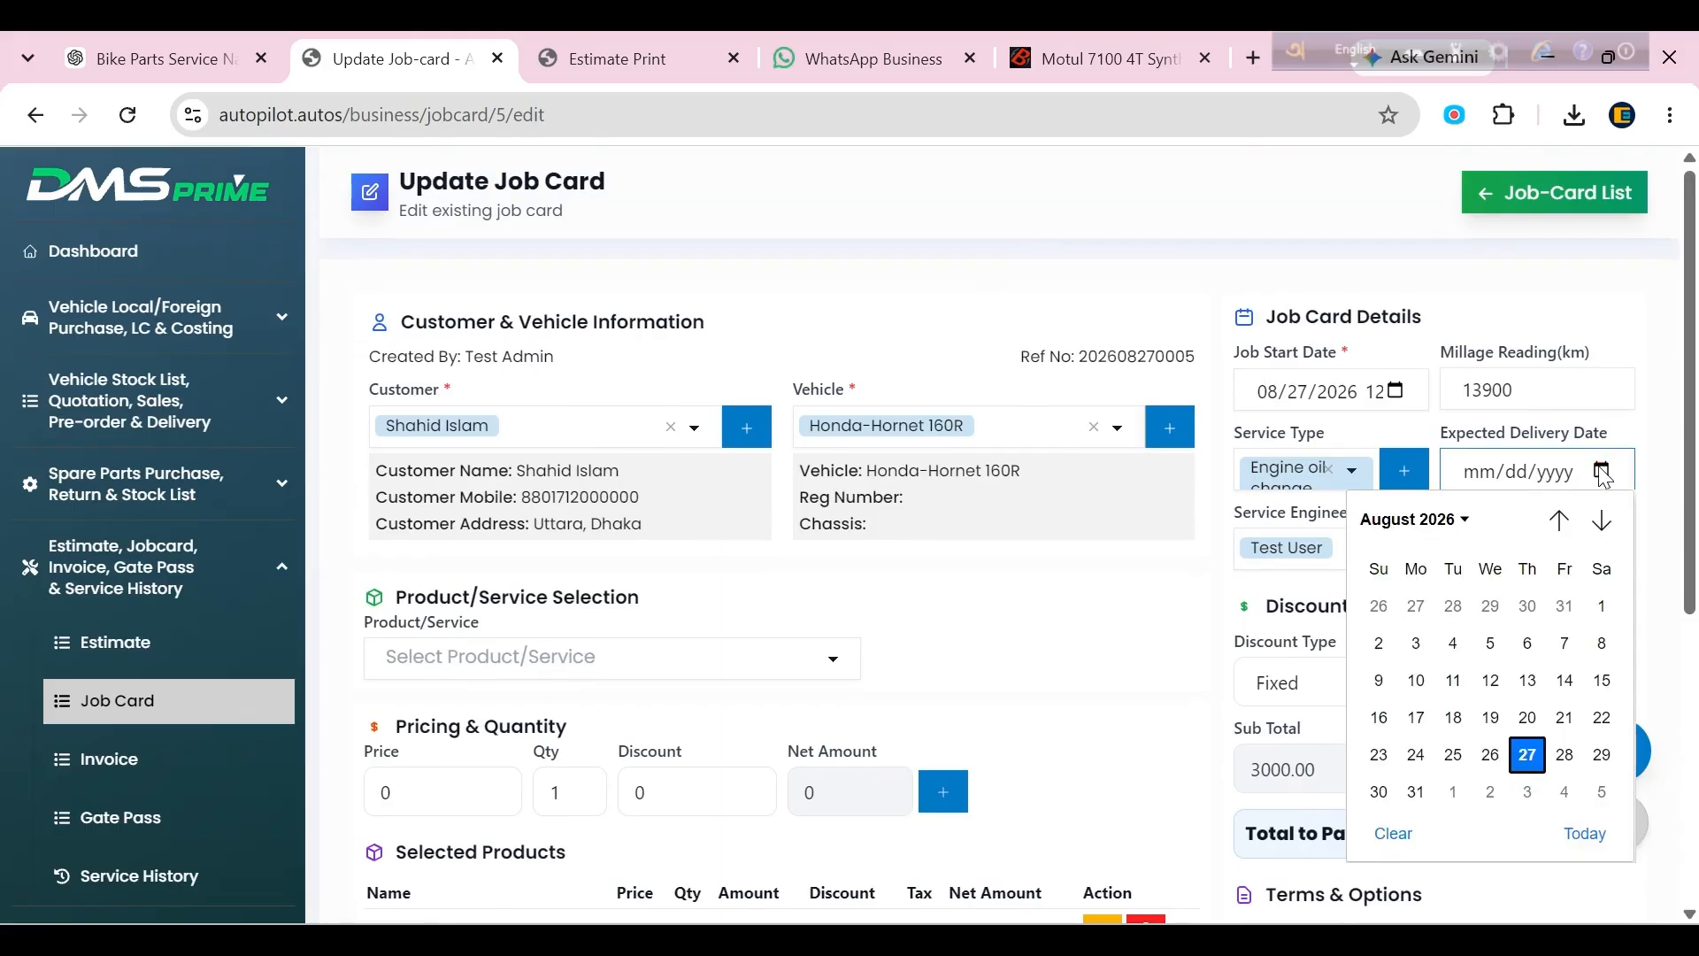
{"action": "left_click", "coordinate": [1528, 754]}
{"action": "scroll", "coordinate": [1411, 354], "scroll_direction": "down", "scroll_amount": 1}
{"action": "scroll", "coordinate": [1411, 354], "scroll_direction": "up", "scroll_amount": 1}
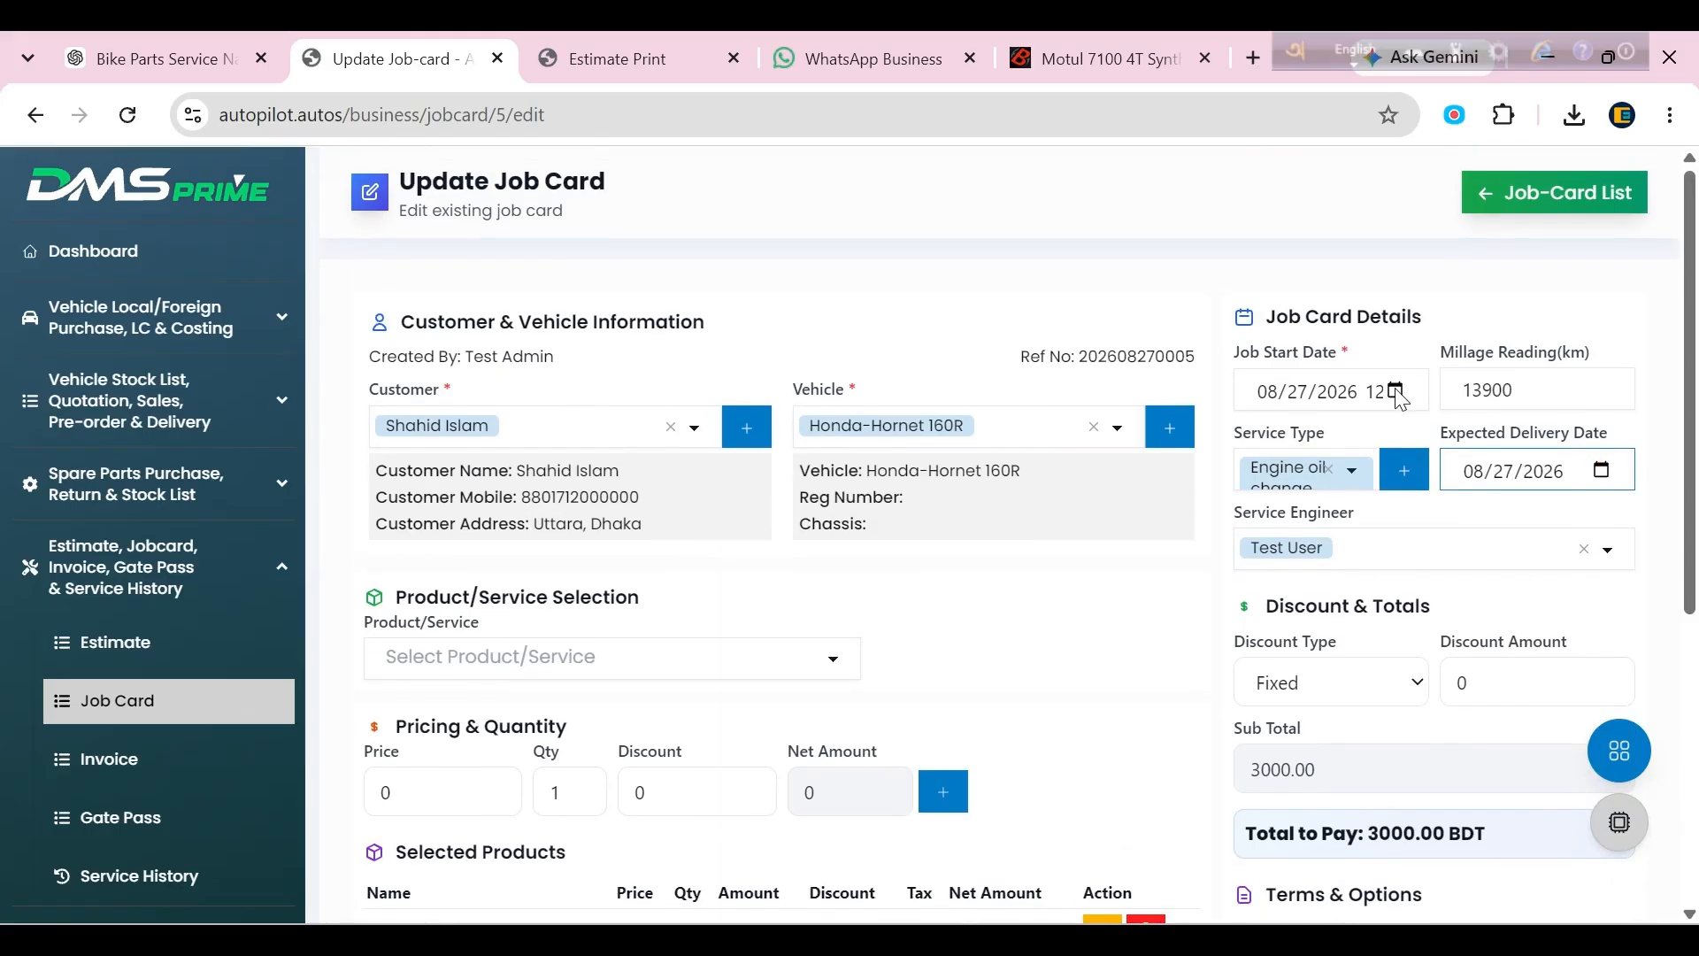
{"action": "left_click", "coordinate": [1396, 391]}
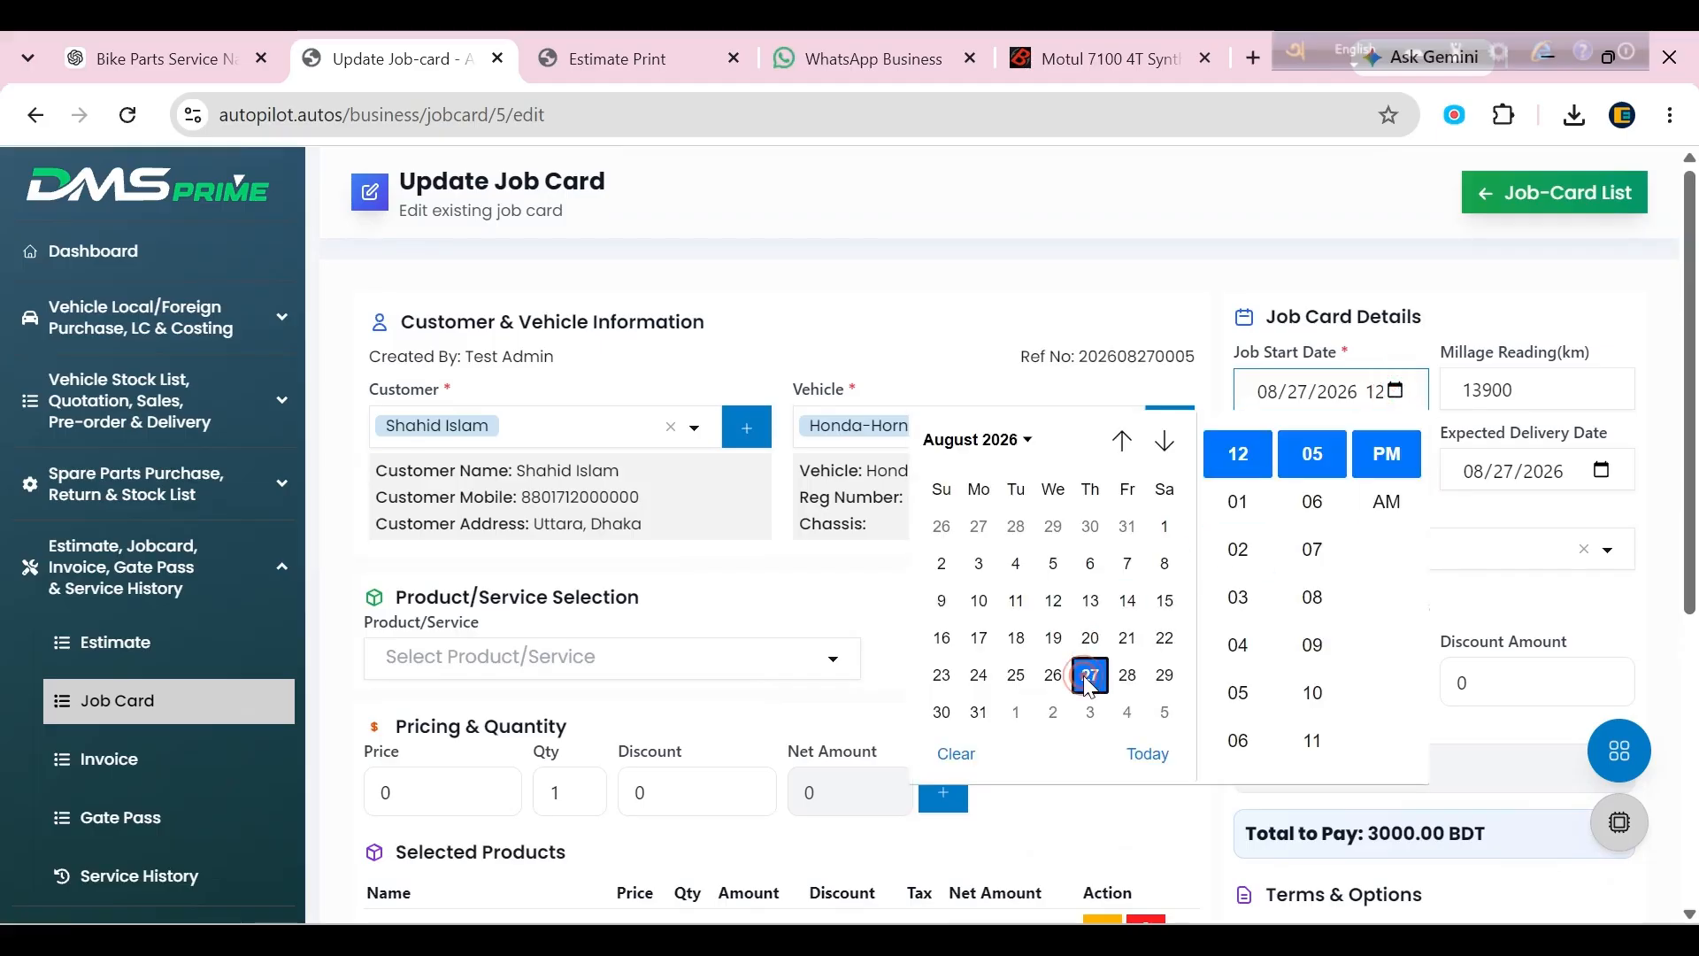
{"action": "left_click", "coordinate": [1436, 541]}
Submit the job card update for the Honda-Hornet 160R engine oil change.
{"action": "scroll", "coordinate": [1407, 524], "scroll_direction": "down", "scroll_amount": 3}
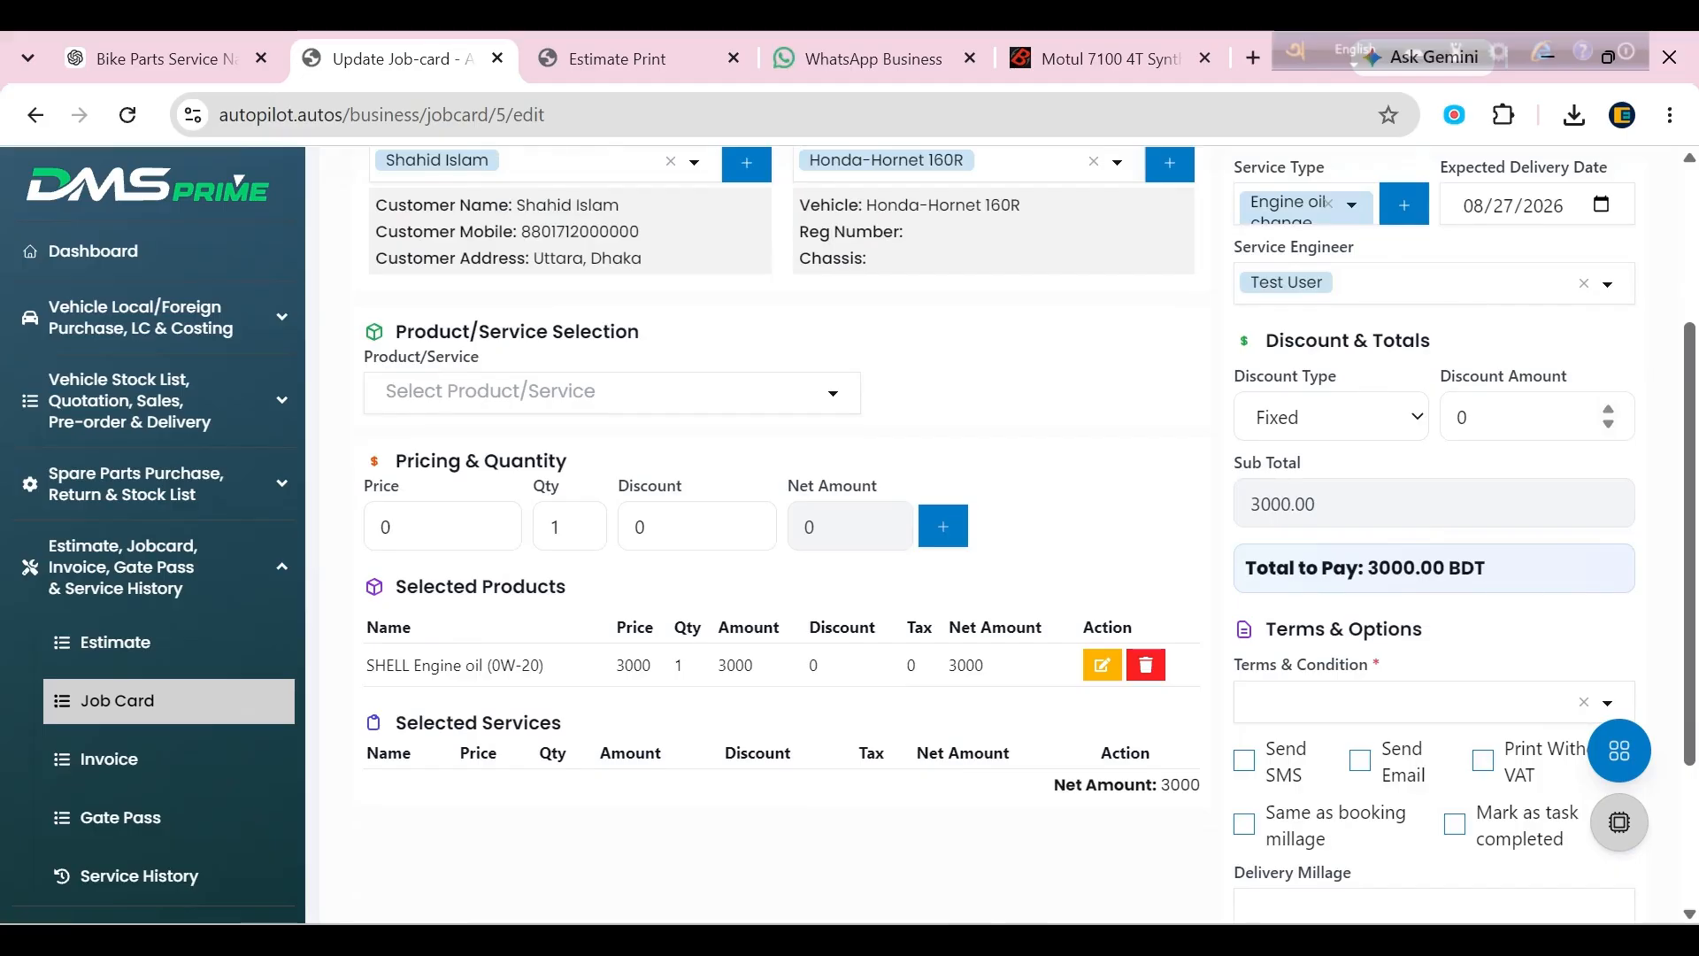
{"action": "scroll", "coordinate": [1393, 444], "scroll_direction": "down", "scroll_amount": 3}
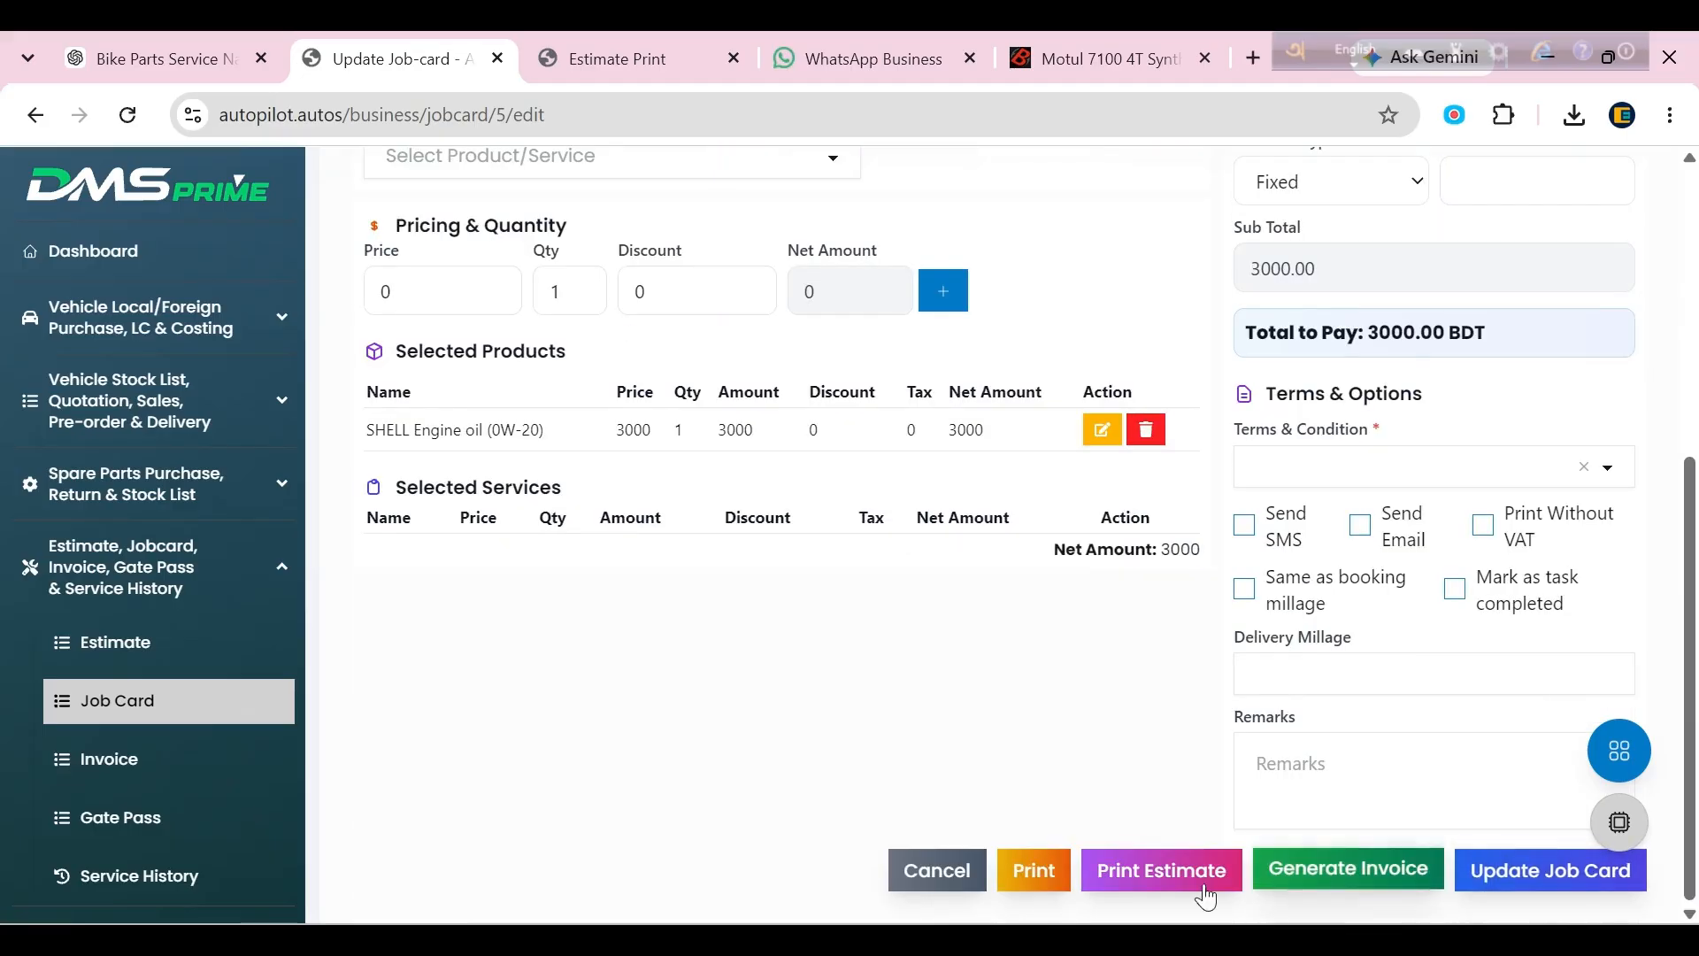
{"action": "left_click", "coordinate": [1563, 876]}
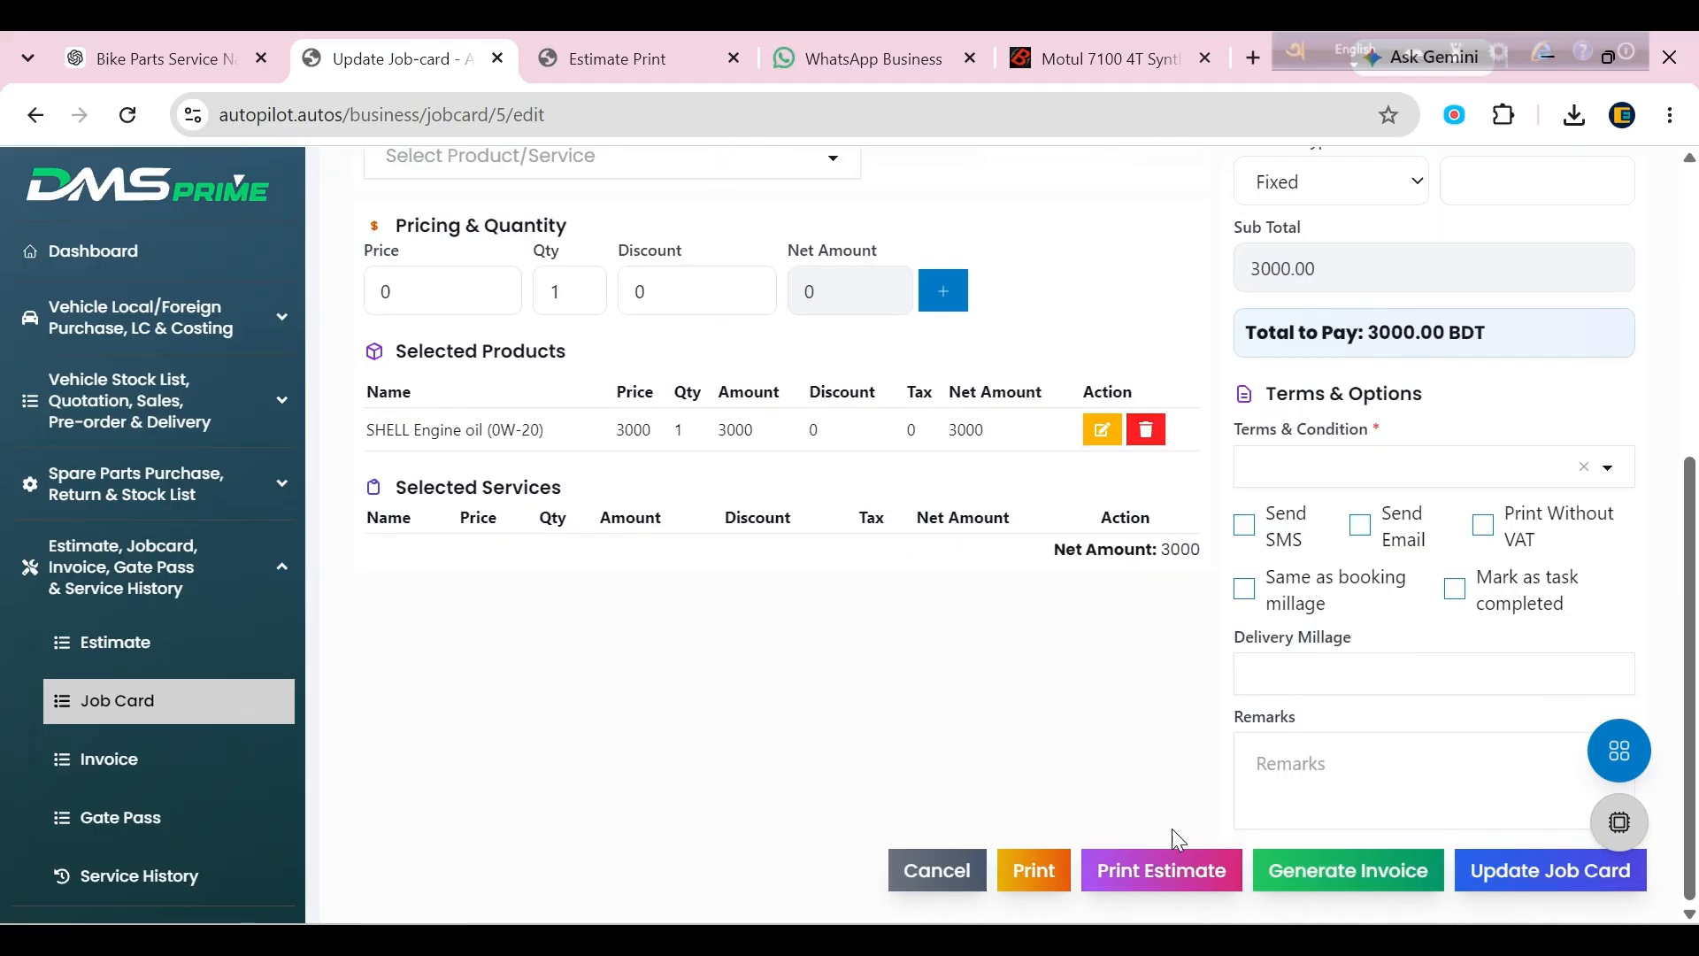
Open the print version of the job card with head, review it down to the signature lines, and close the print previews.
{"action": "left_click", "coordinate": [1035, 875]}
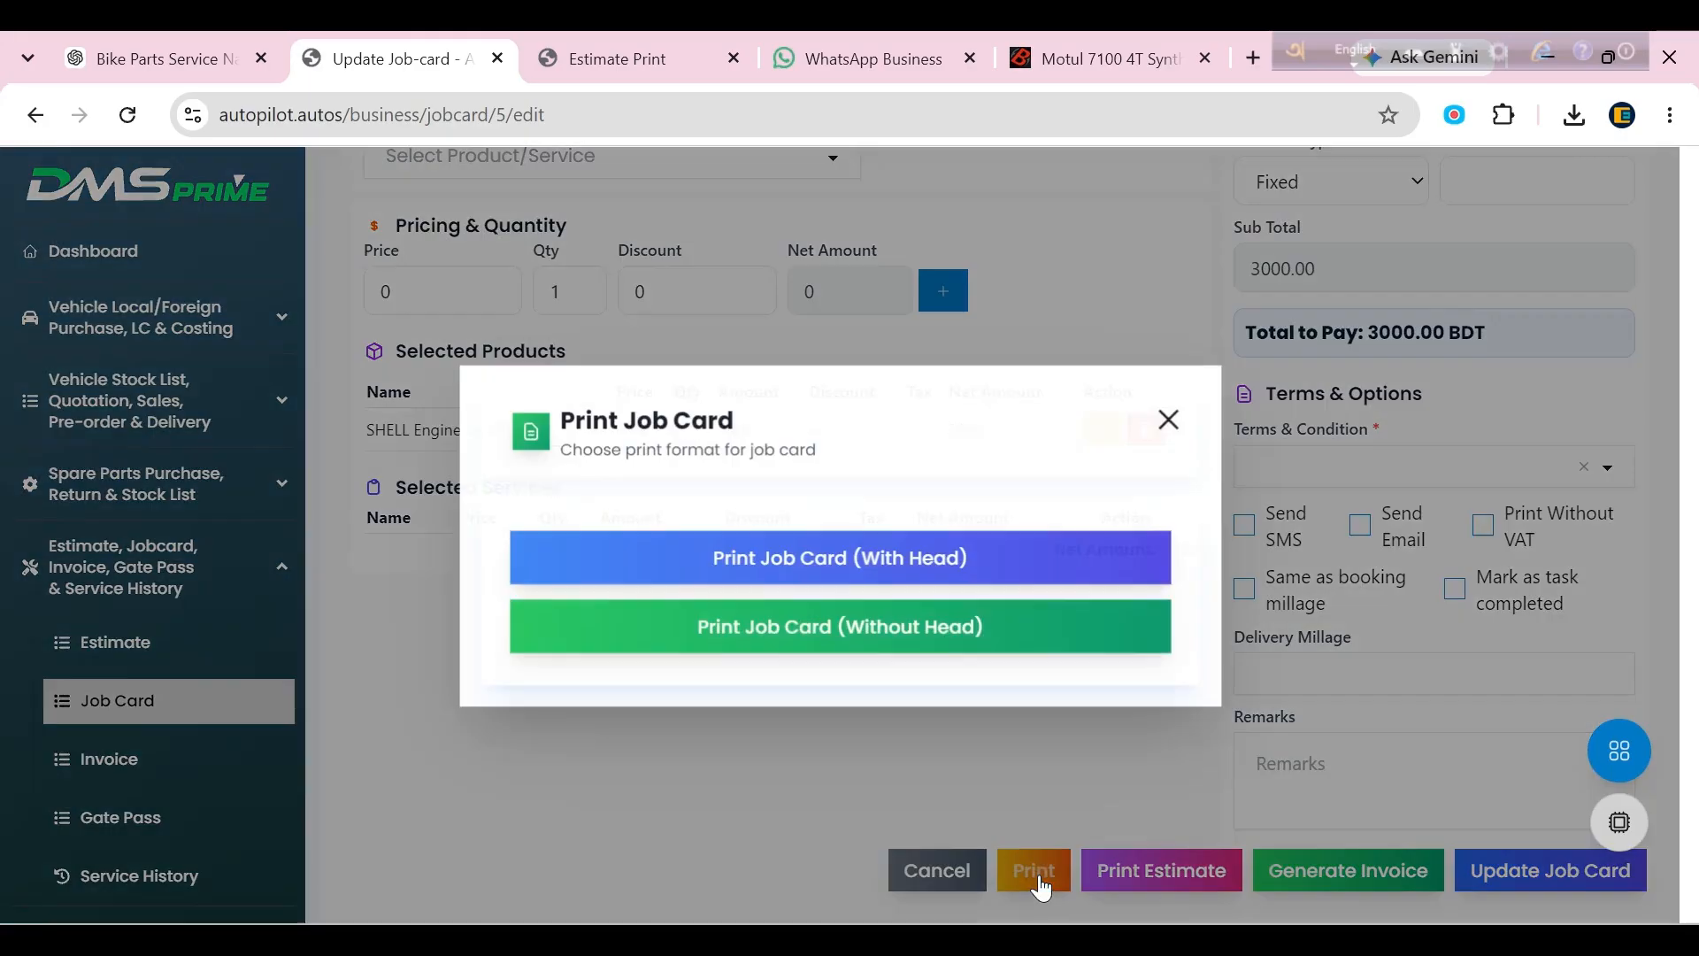
{"action": "left_click", "coordinate": [826, 561]}
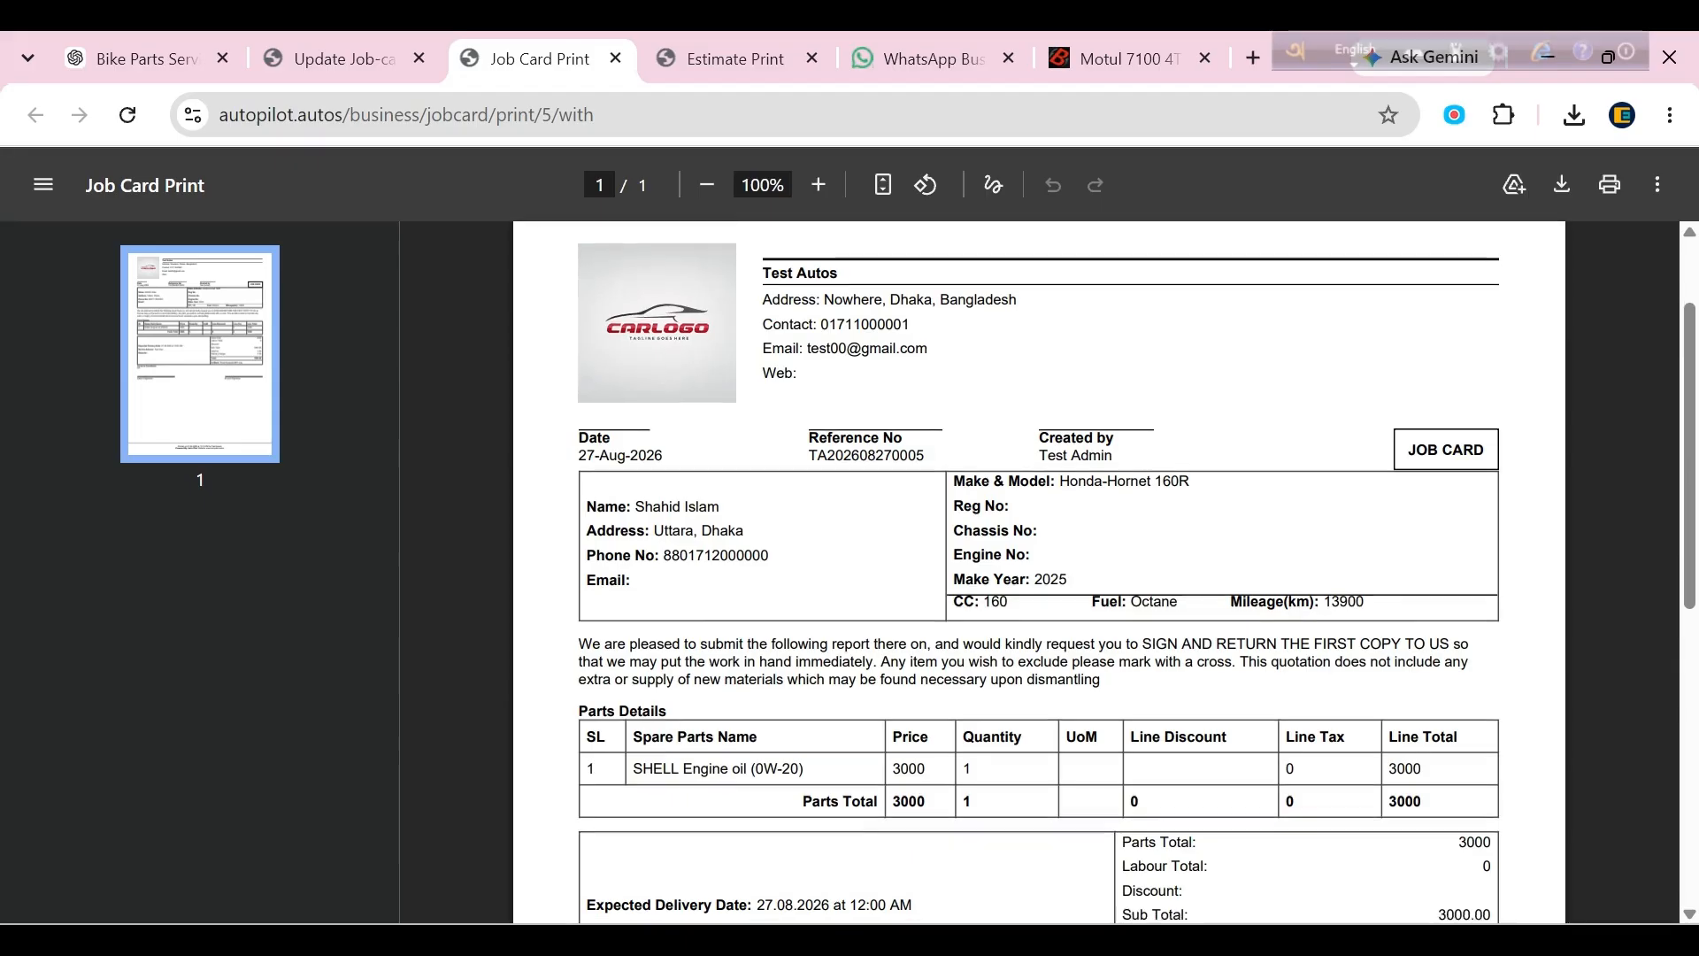
{"action": "scroll", "coordinate": [1054, 607], "scroll_direction": "down", "scroll_amount": 3}
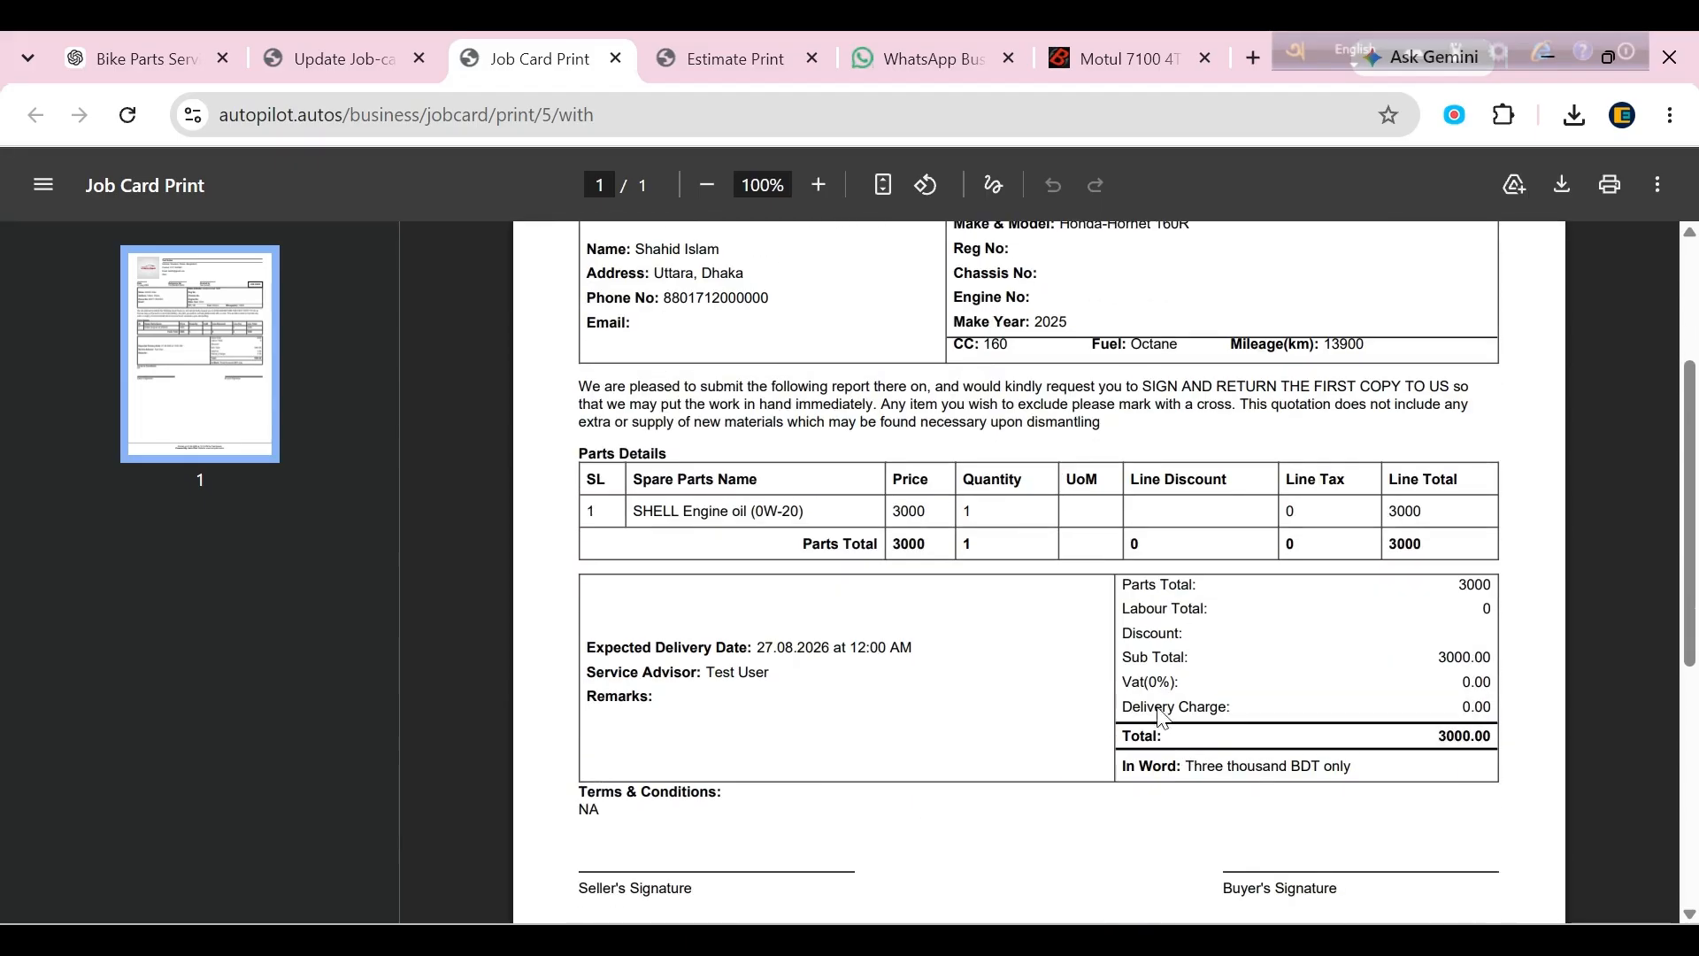
{"action": "scroll", "coordinate": [1162, 717], "scroll_direction": "down", "scroll_amount": 2}
{"action": "scroll", "coordinate": [1197, 735], "scroll_direction": "up", "scroll_amount": 3}
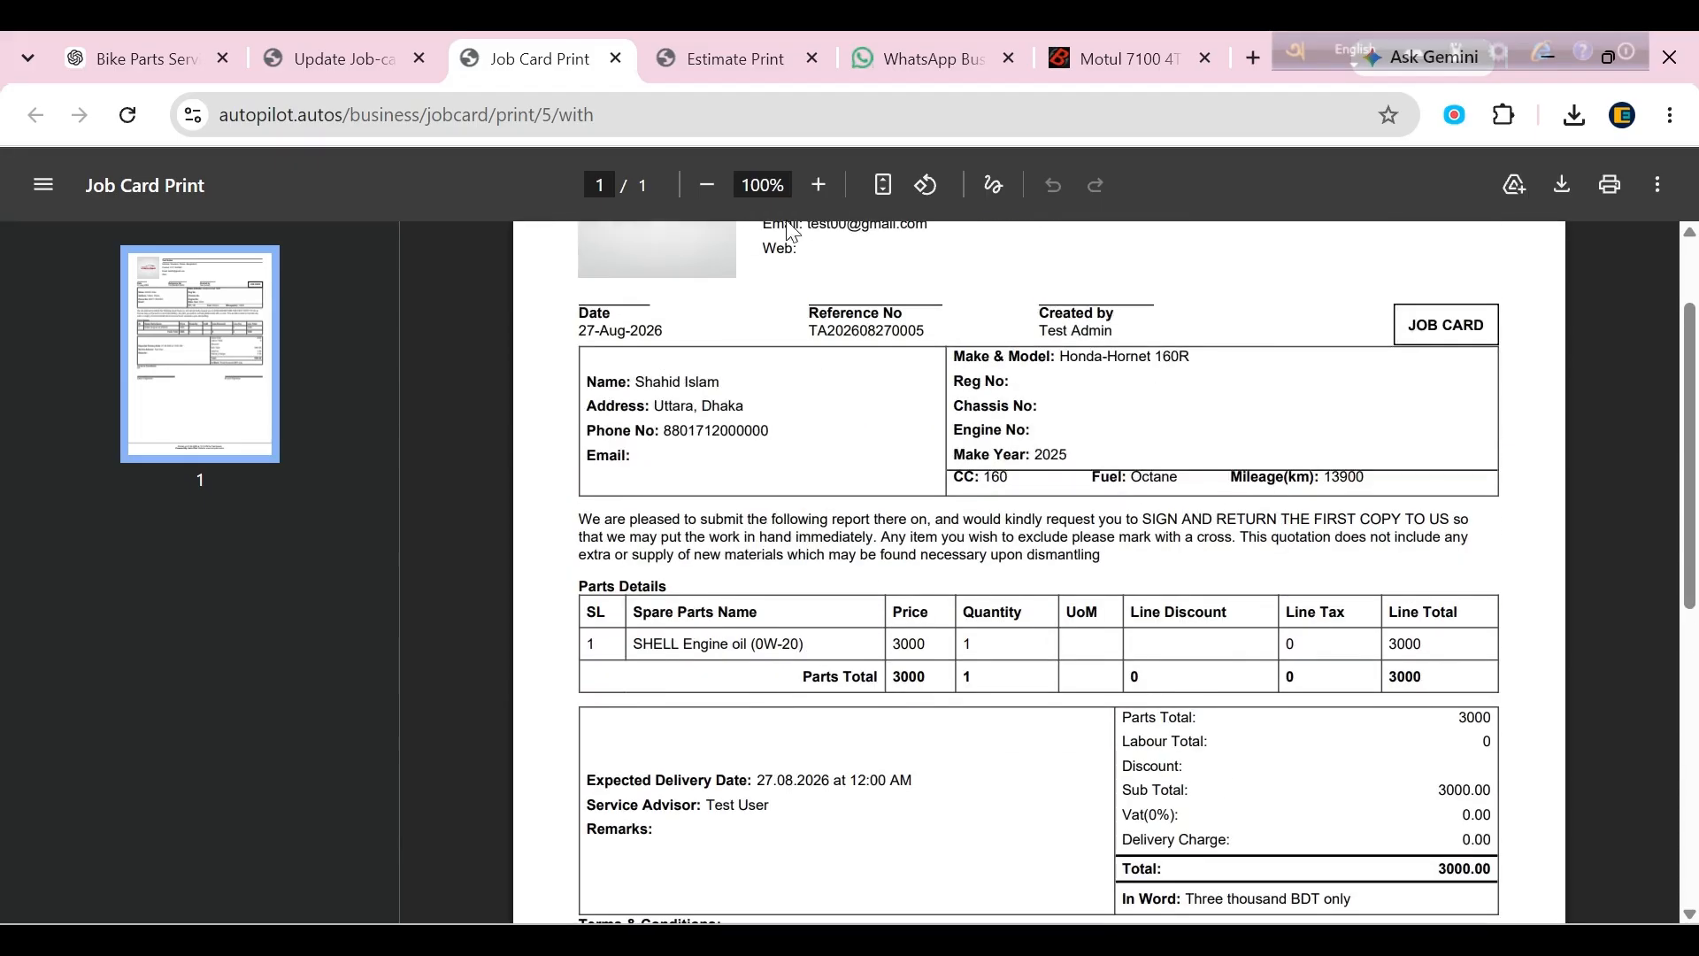
{"action": "key", "text": "ctrl+w"}
{"action": "key", "text": "ctrl+w"}
Check the in-progress job card list and the pending estimate list from the dashboard for the Honda-Hornet 160R.
{"action": "left_click", "coordinate": [116, 276]}
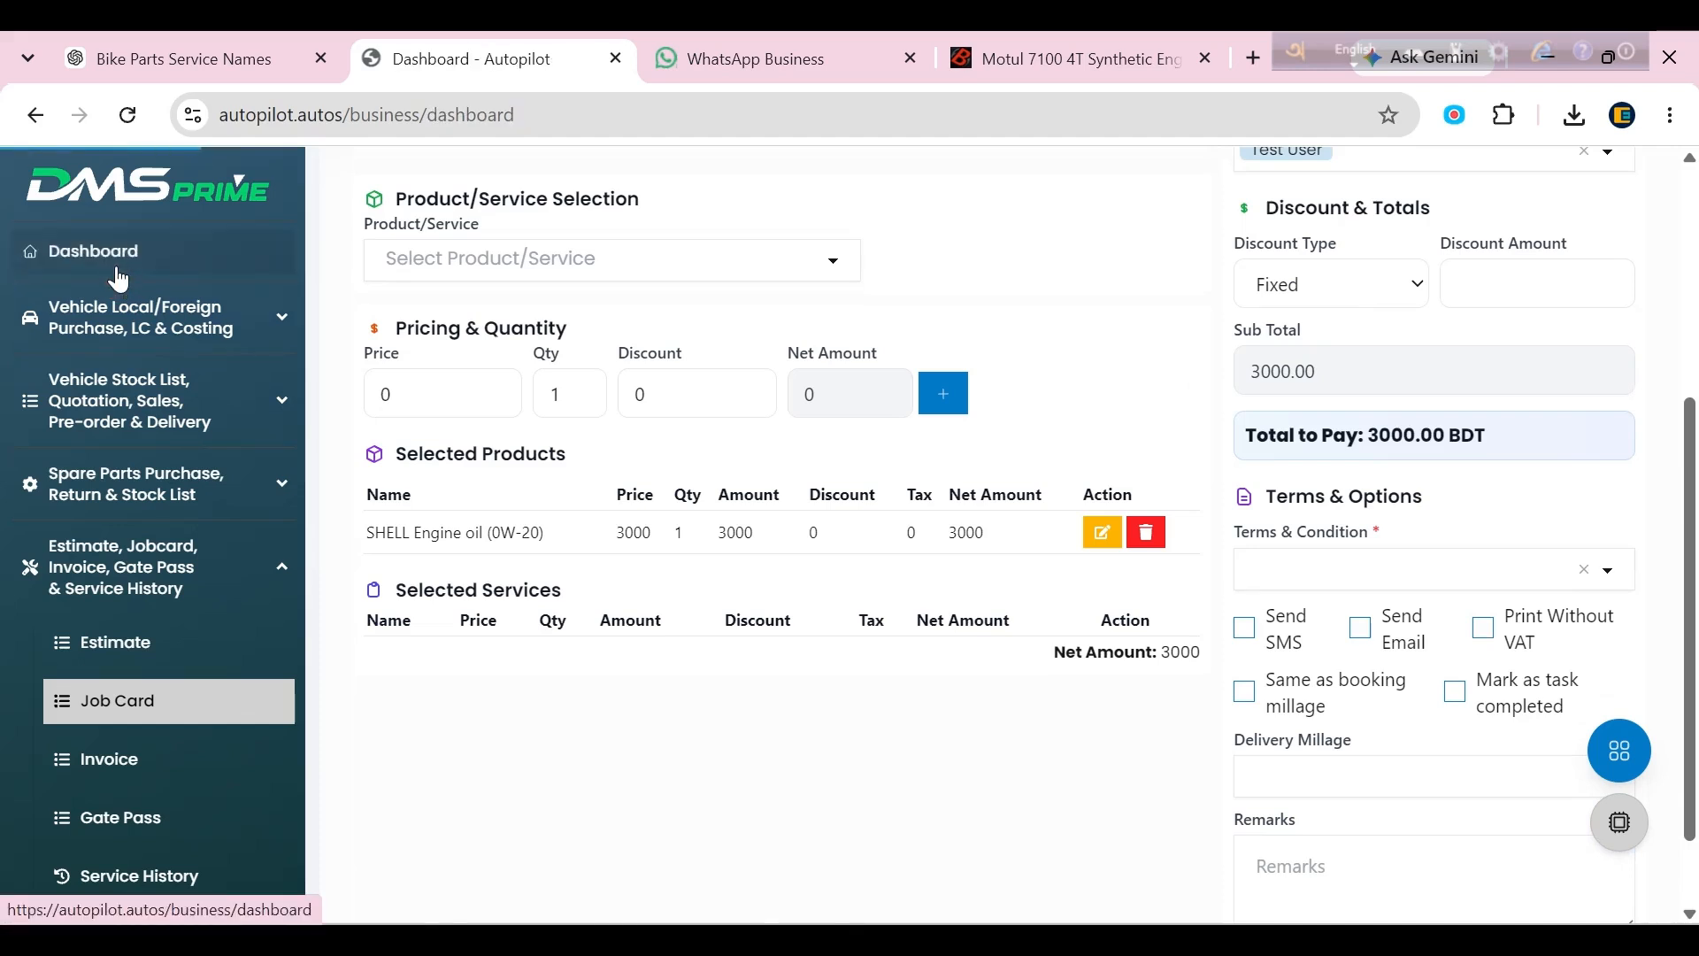
{"action": "left_click", "coordinate": [1106, 462]}
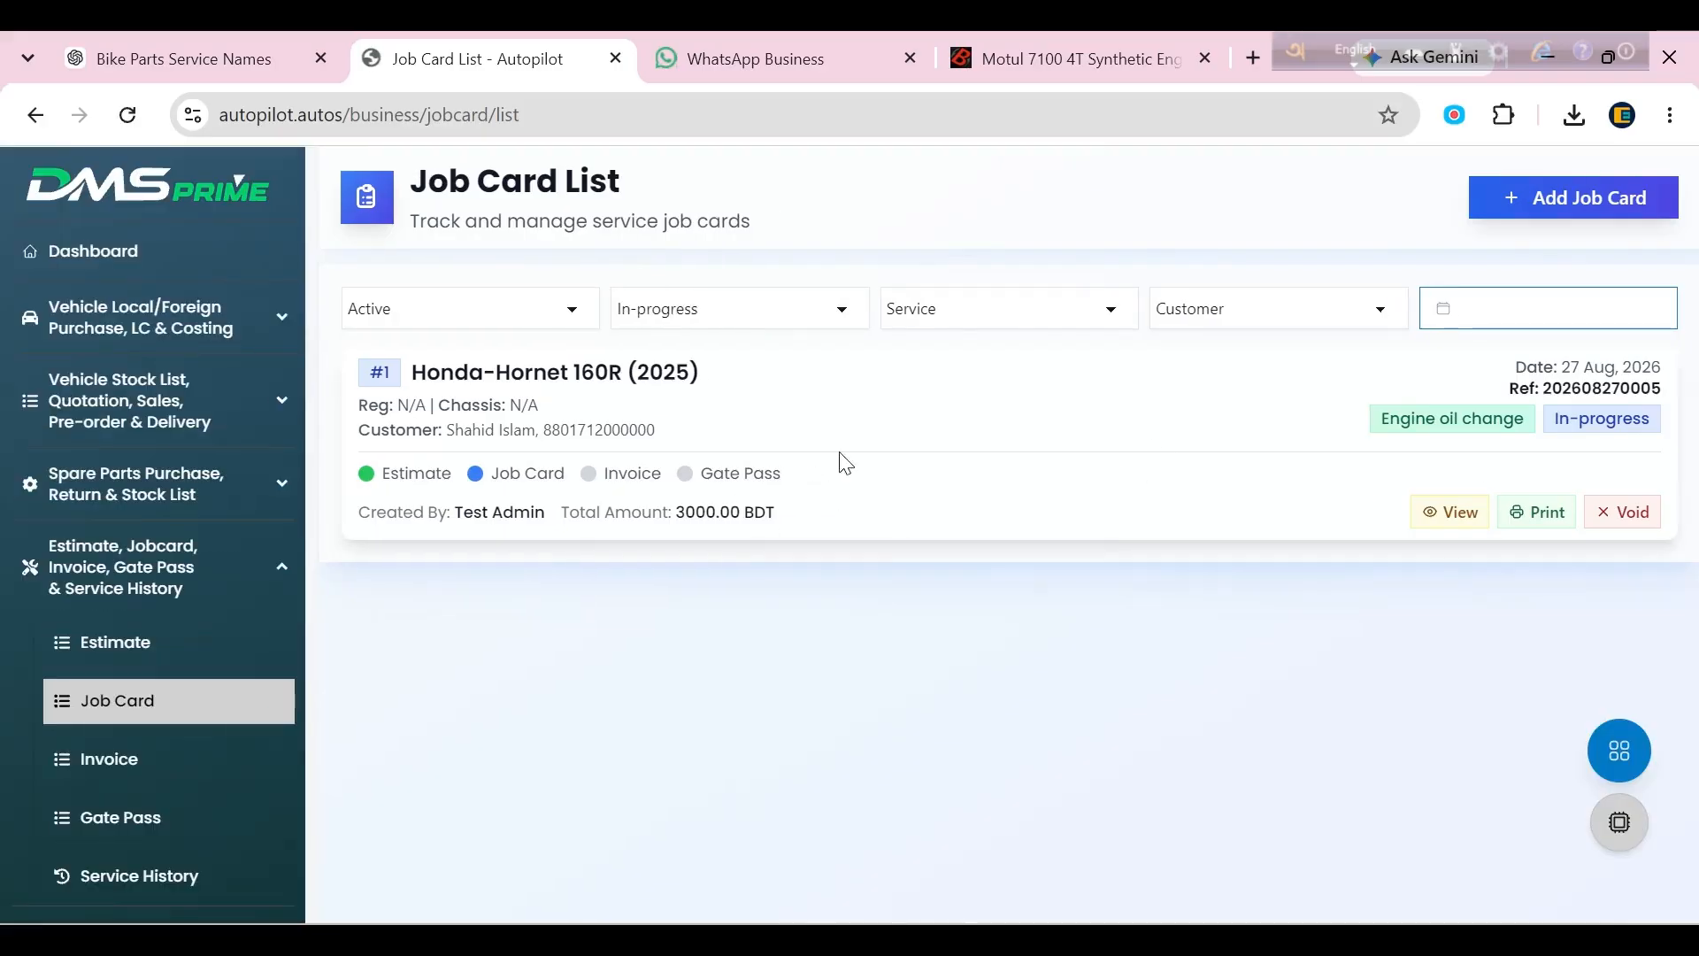
{"action": "key", "text": "alt+Left"}
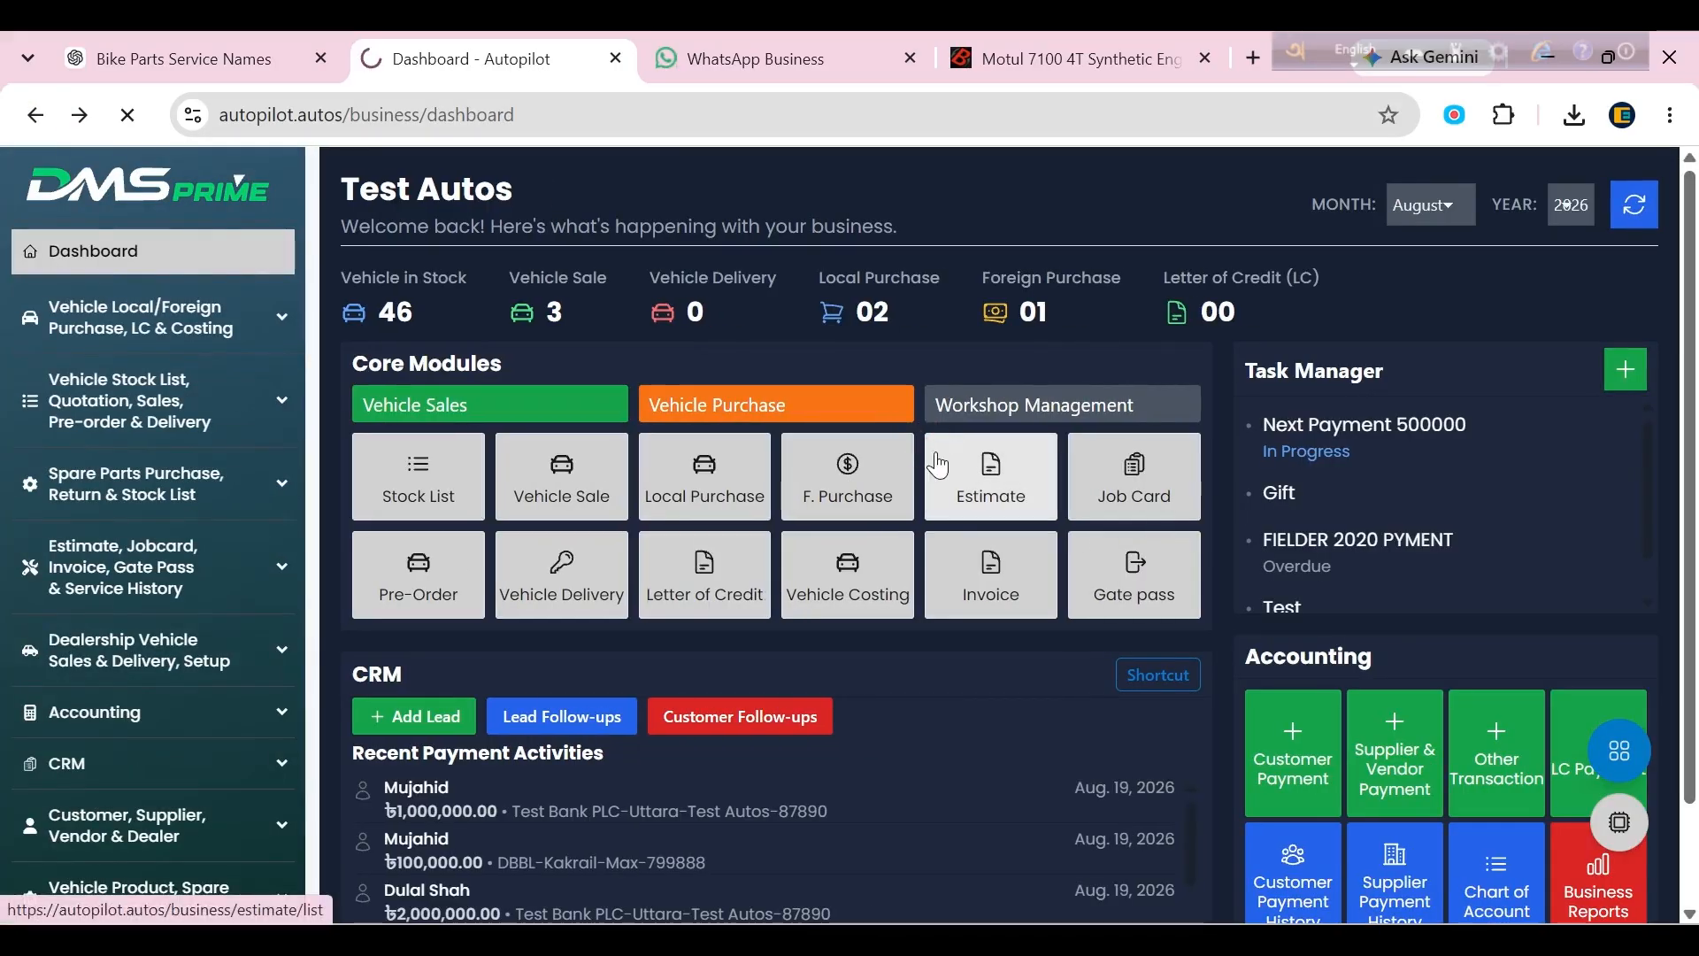
{"action": "left_click", "coordinate": [938, 464]}
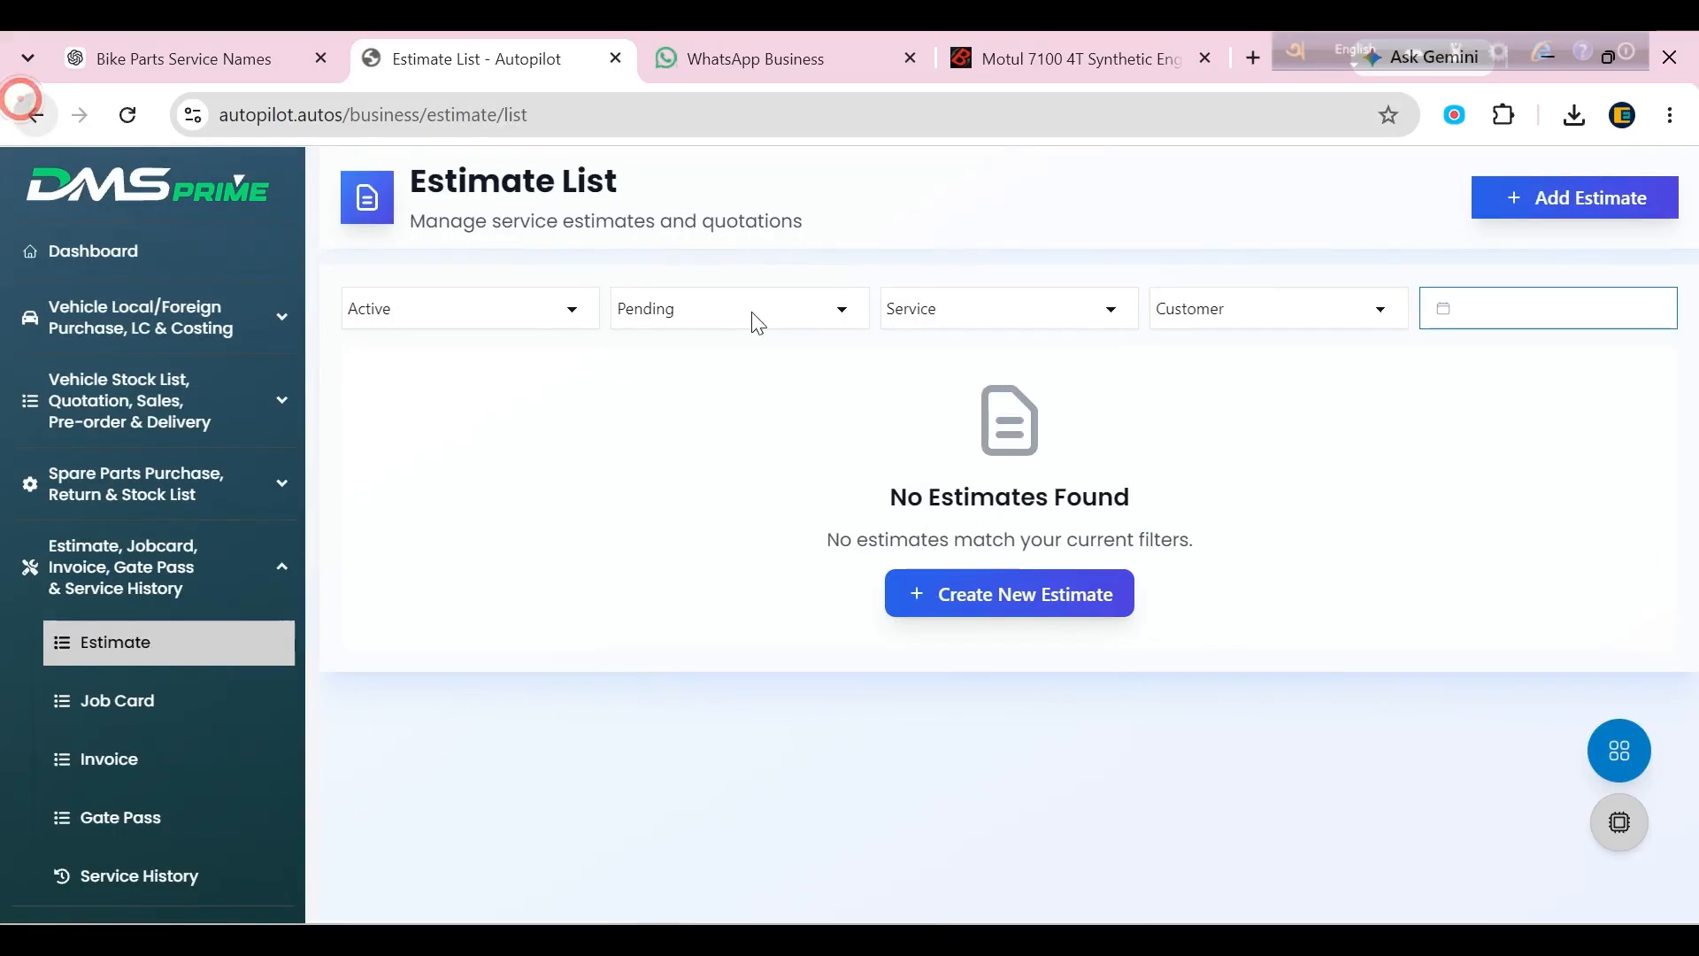
{"action": "key", "text": "alt+Left"}
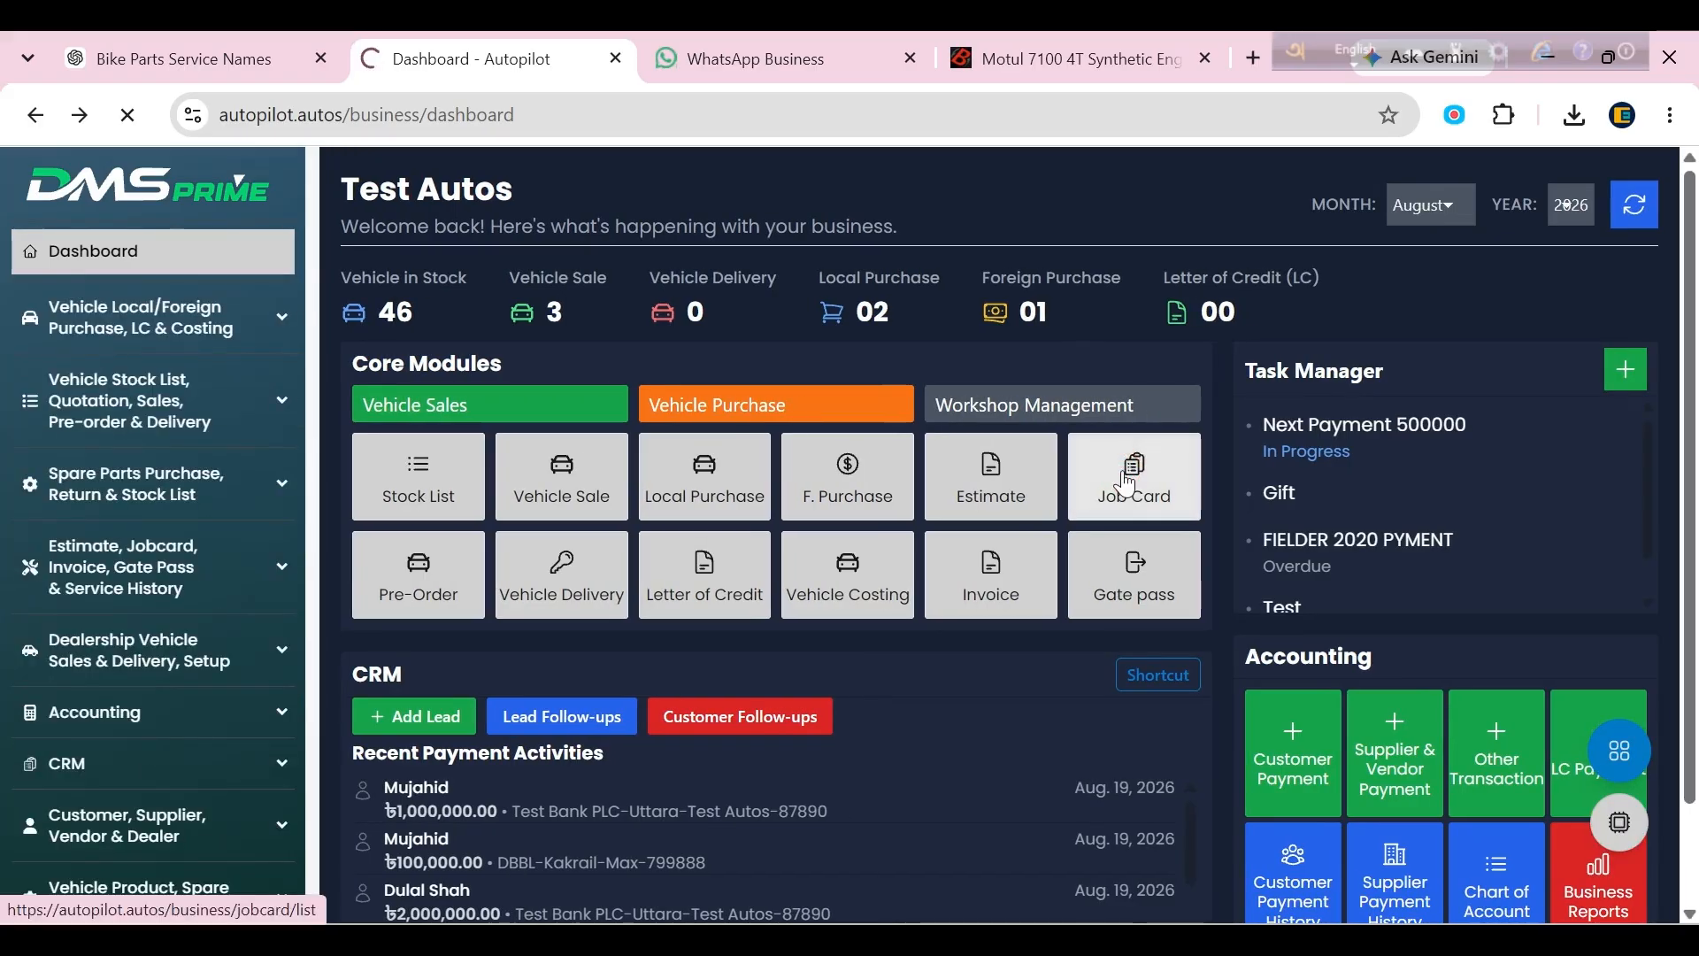
Open the in-progress Honda-Hornet 160R job card from the job card list and mark its task as completed.
{"action": "left_click", "coordinate": [1128, 484]}
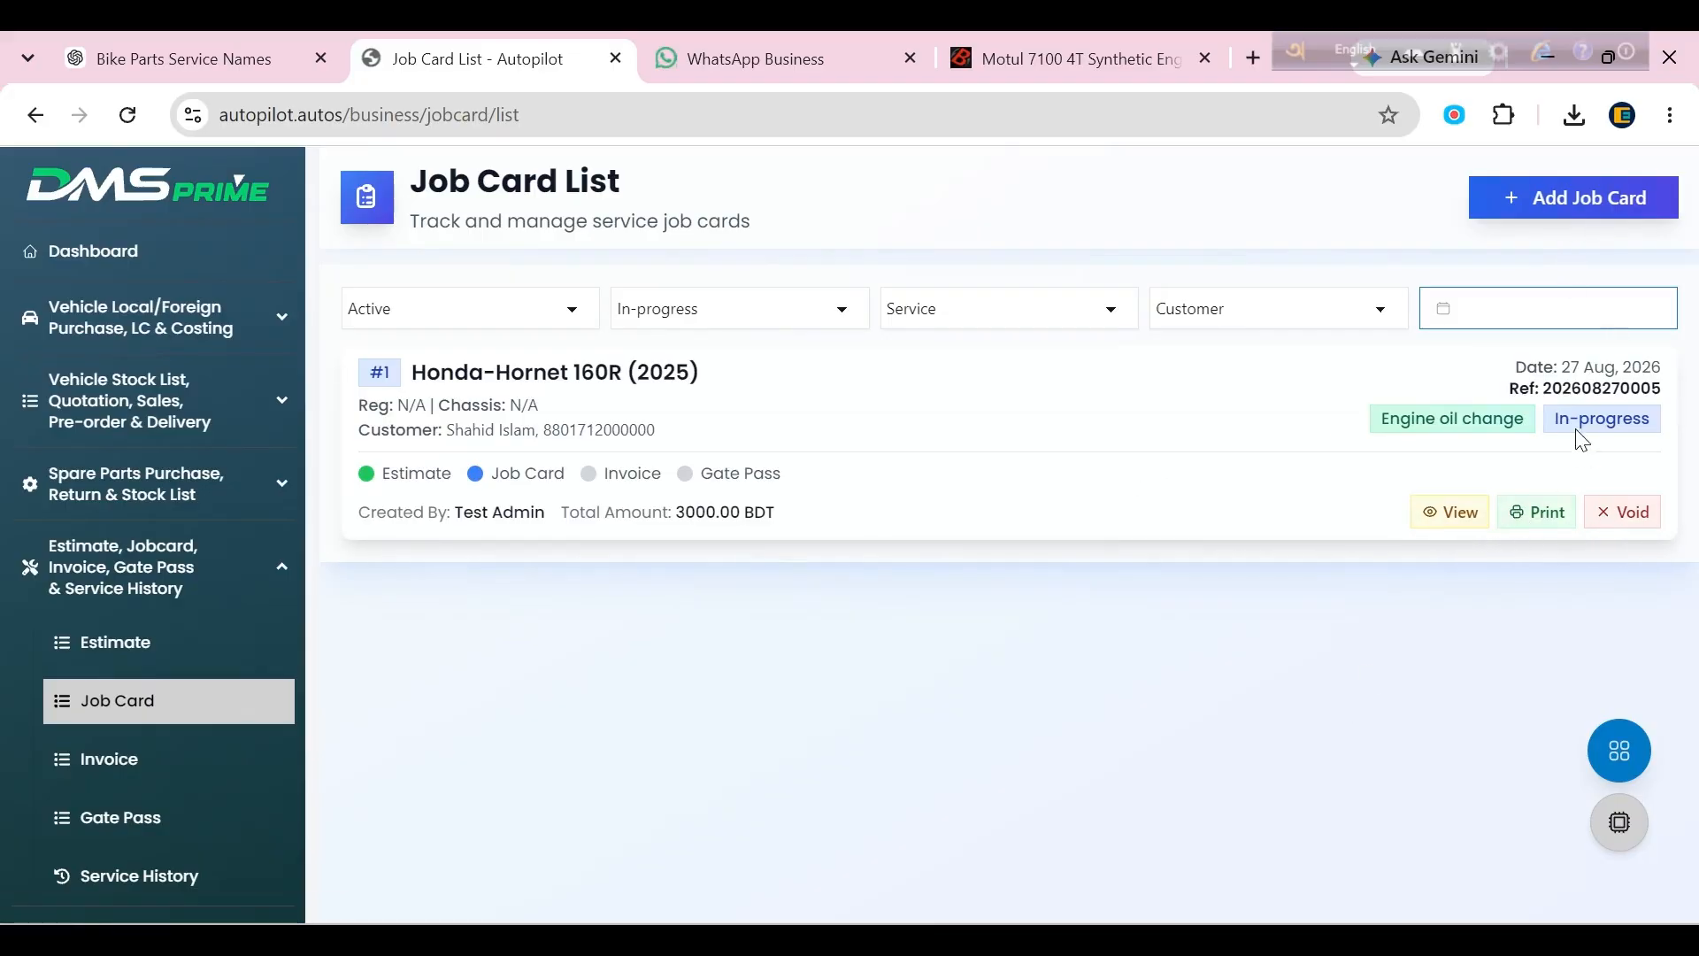
{"action": "left_click", "coordinate": [1452, 512]}
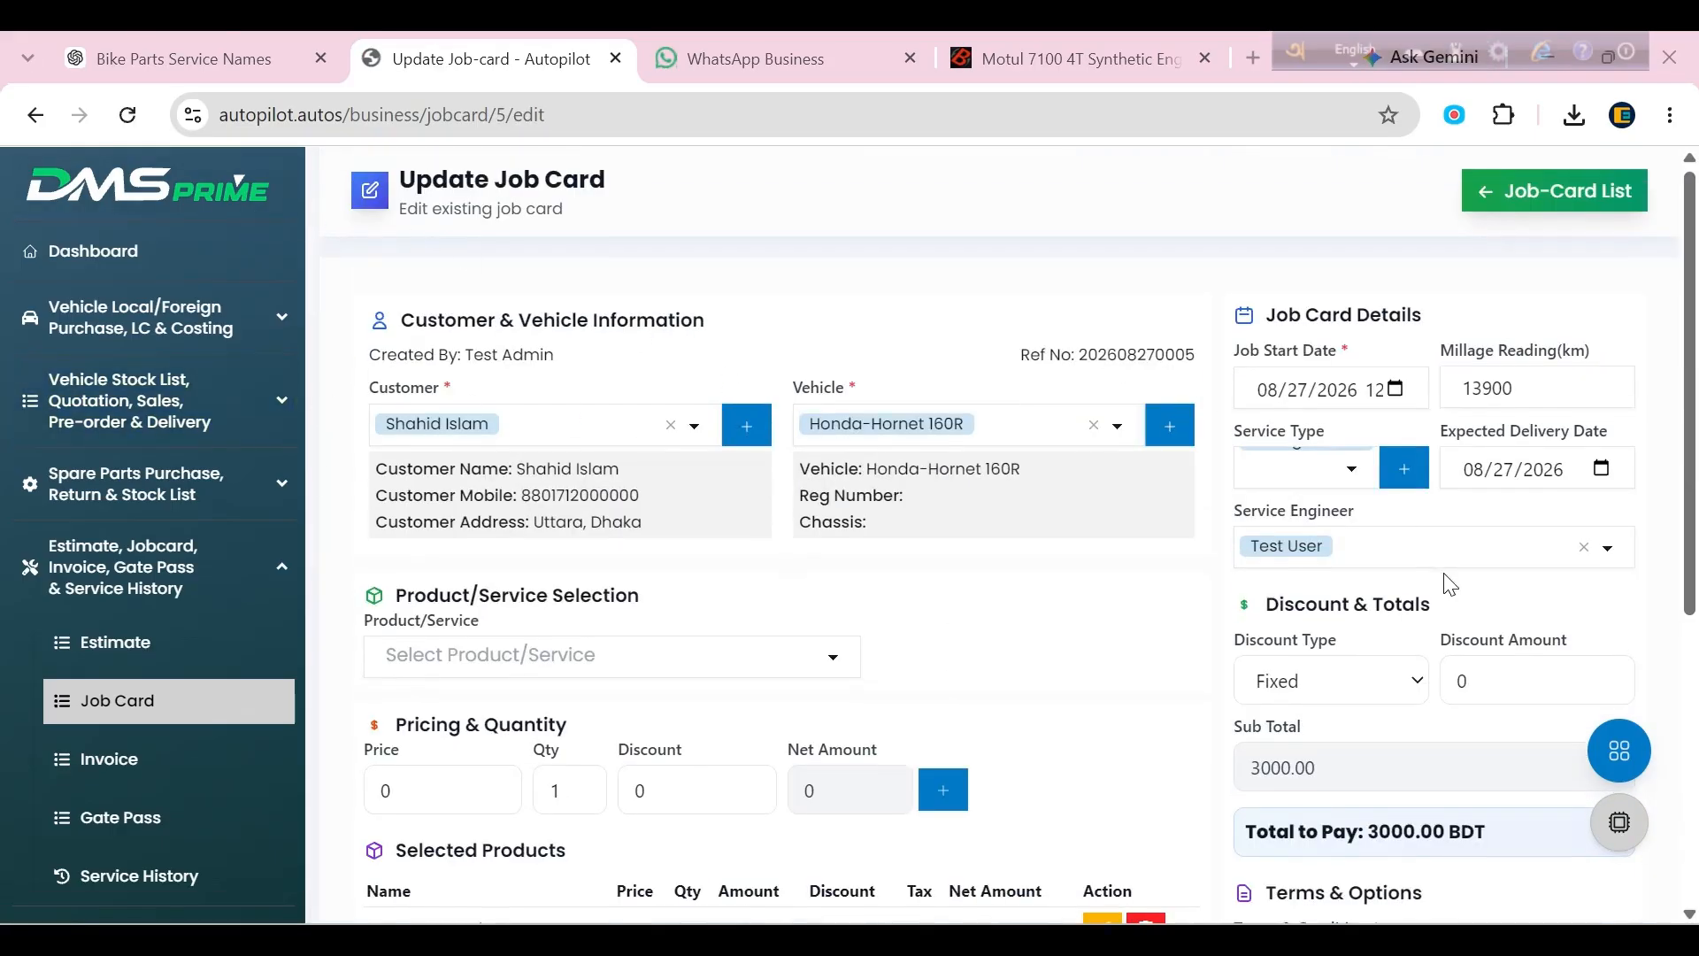
{"action": "scroll", "coordinate": [1448, 591], "scroll_direction": "down", "scroll_amount": 5}
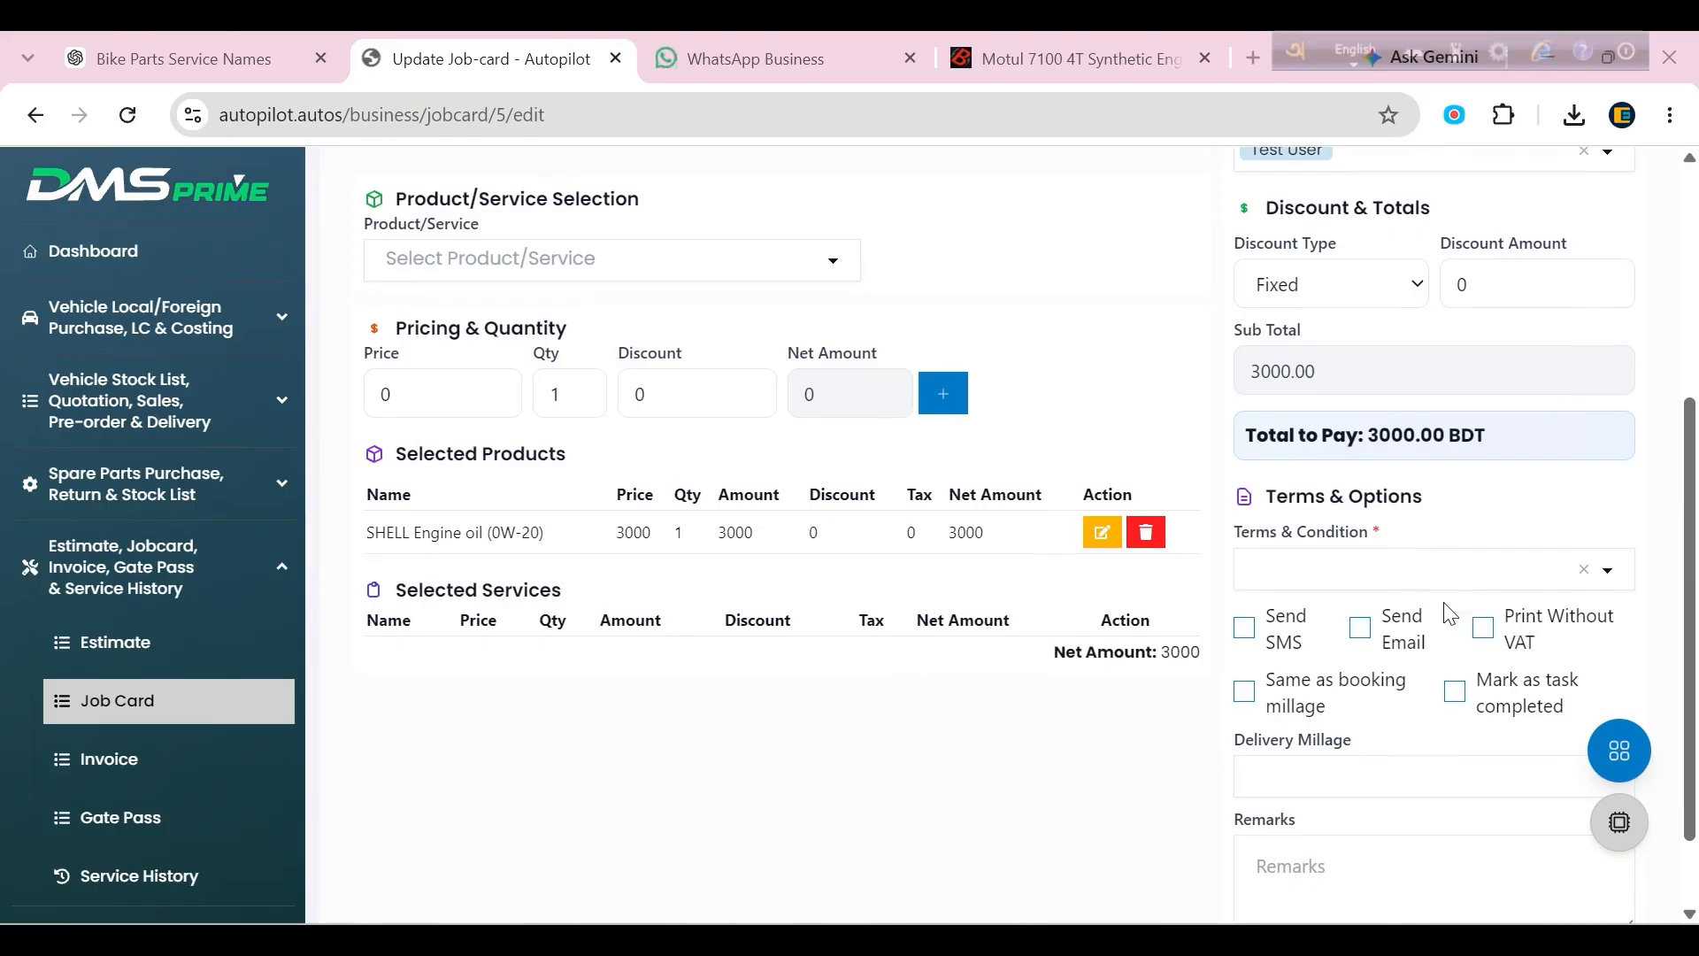
{"action": "left_click", "coordinate": [1455, 697]}
{"action": "scroll", "coordinate": [1496, 740], "scroll_direction": "down", "scroll_amount": 1}
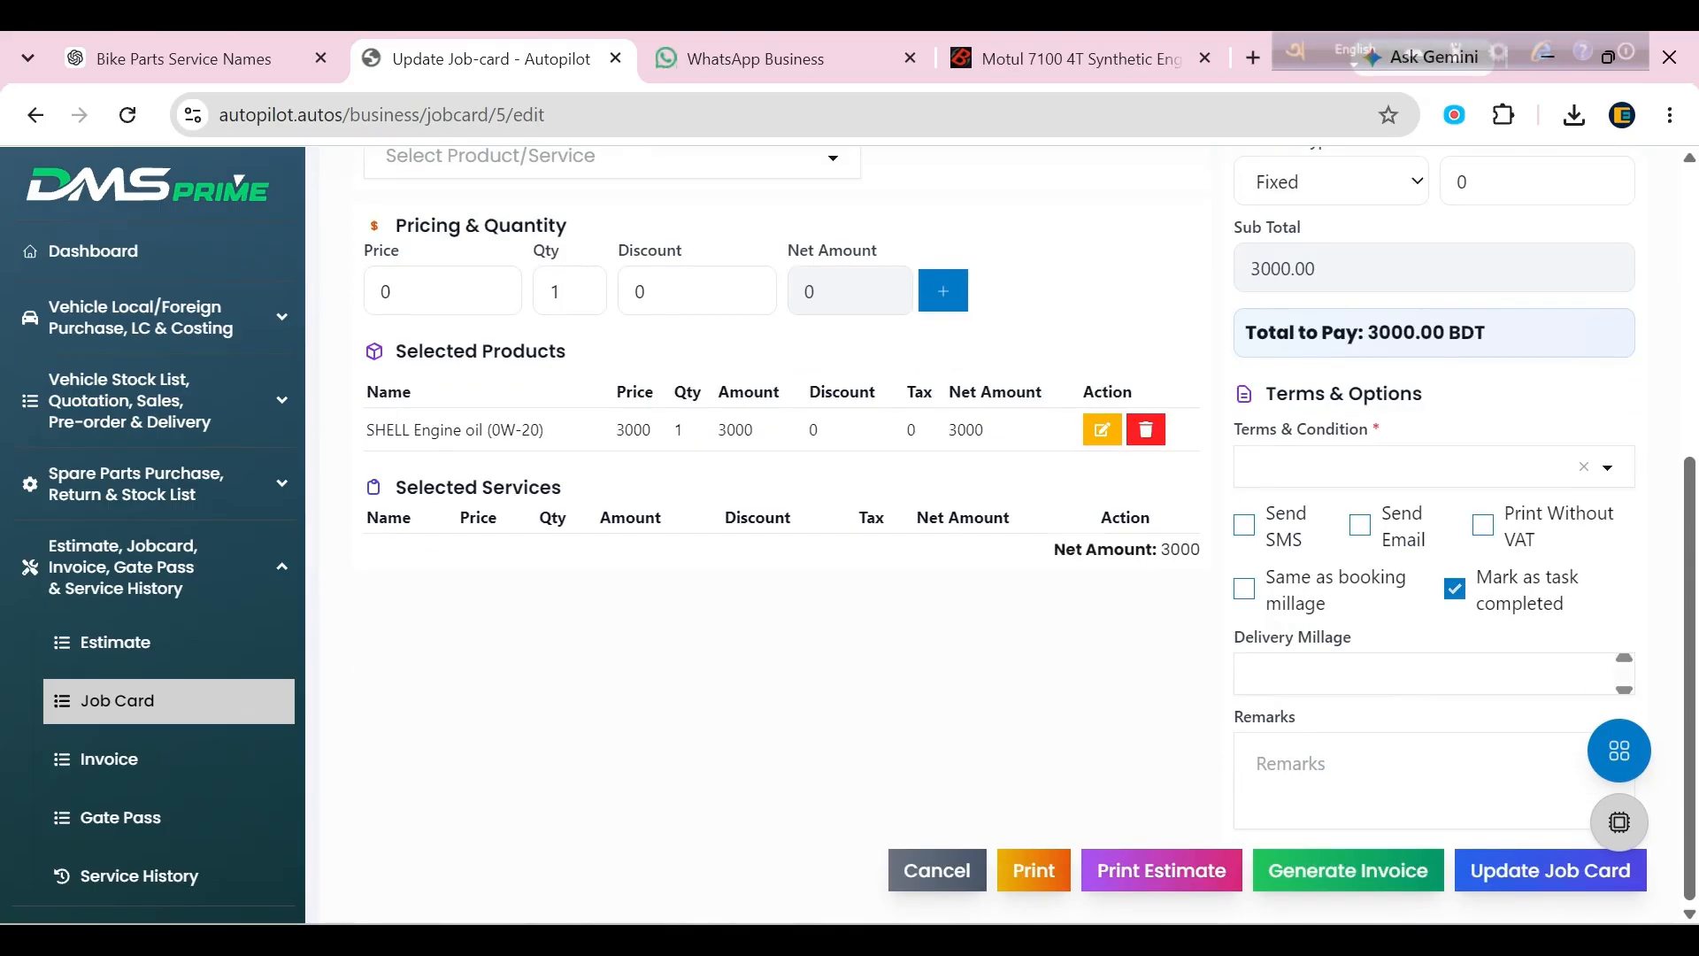
Set the delivery mileage to be the same as the booking mileage and choose Standard T&C as the terms and condition.
{"action": "left_click", "coordinate": [1247, 612]}
{"action": "left_click", "coordinate": [1244, 601]}
{"action": "left_click", "coordinate": [1308, 672]}
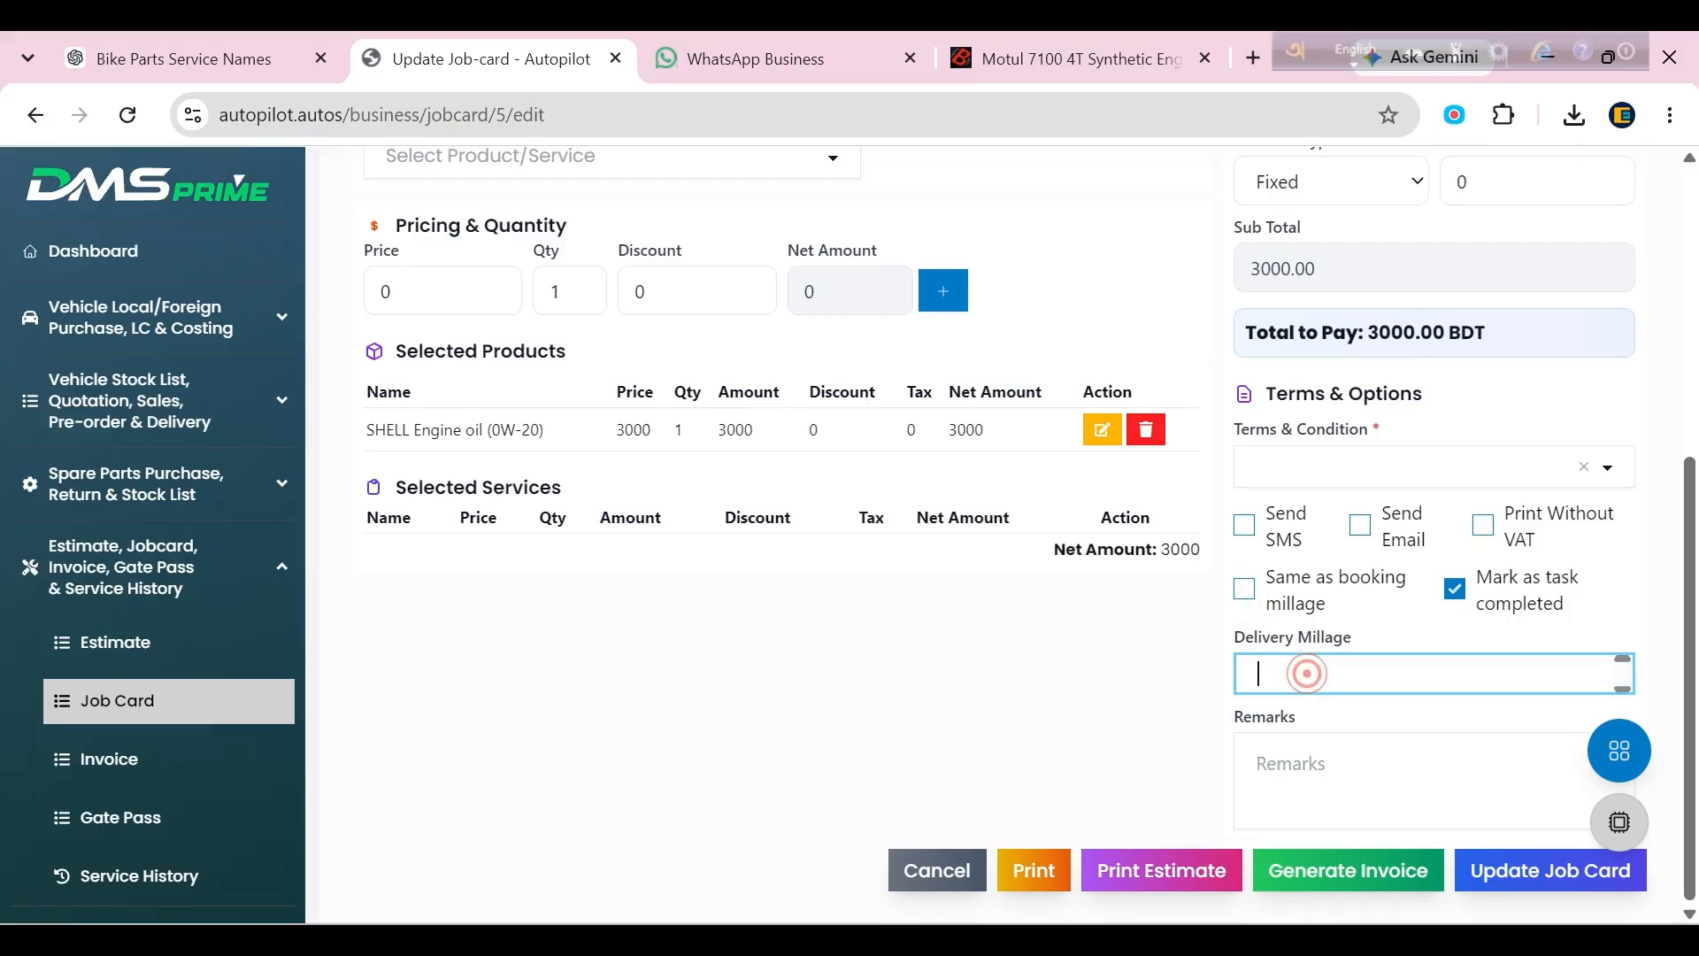
{"action": "left_click", "coordinate": [1244, 589]}
{"action": "left_click", "coordinate": [1318, 763]}
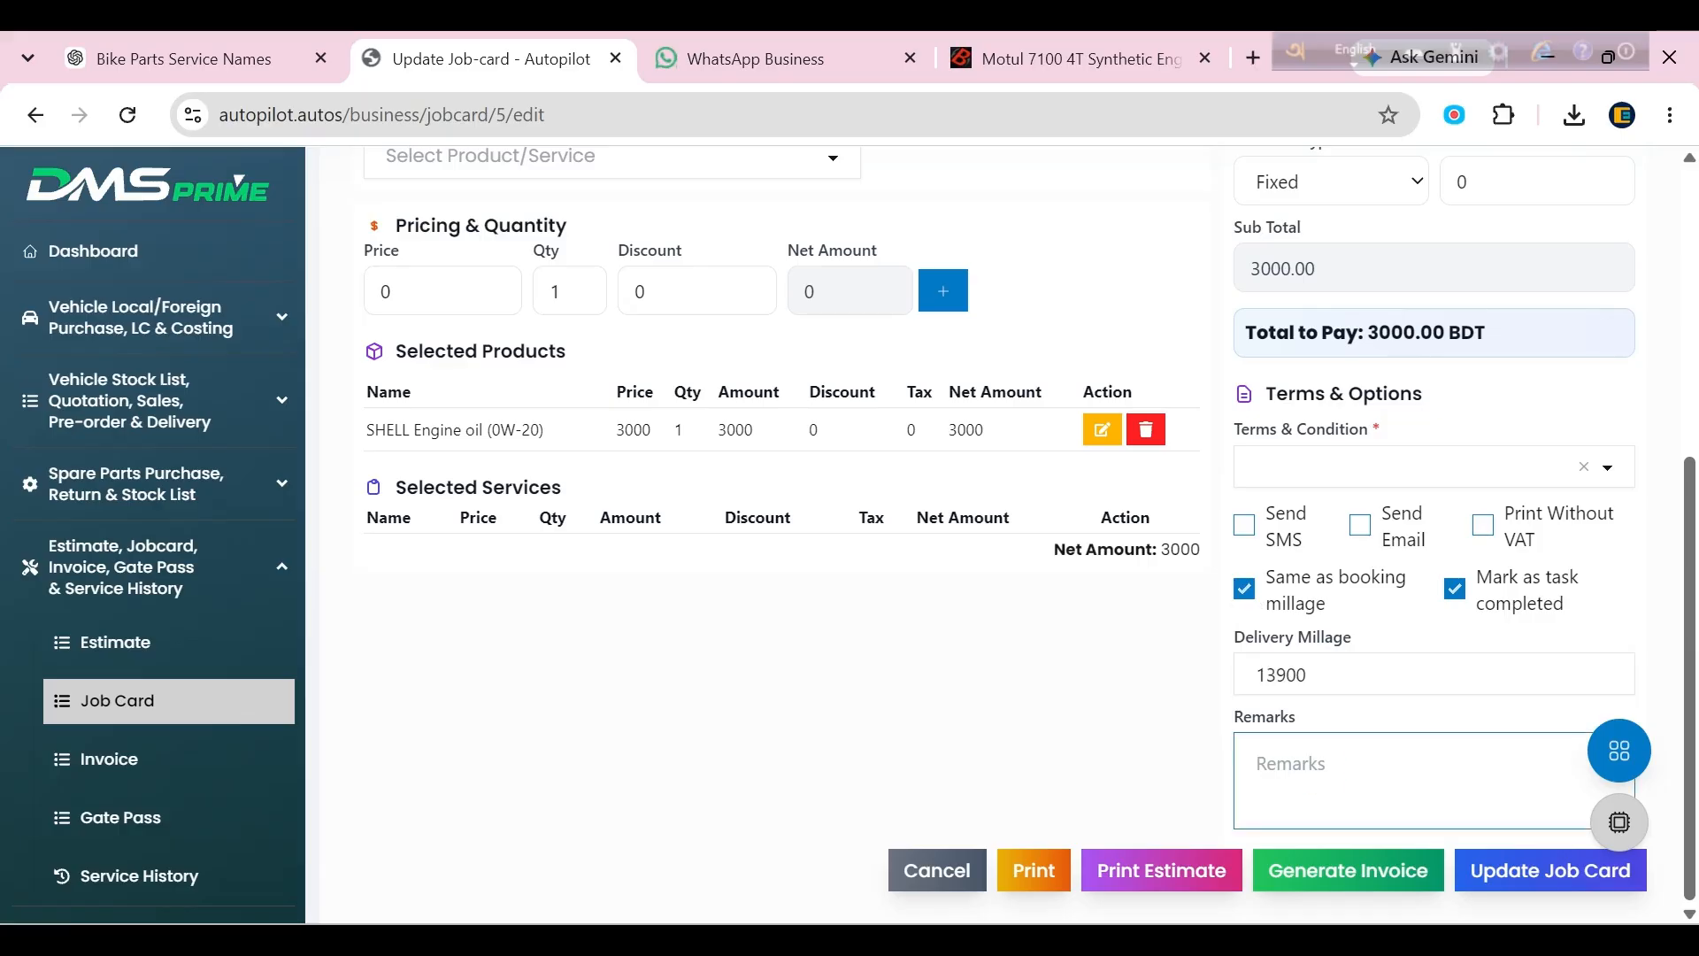
{"action": "left_click", "coordinate": [1366, 453]}
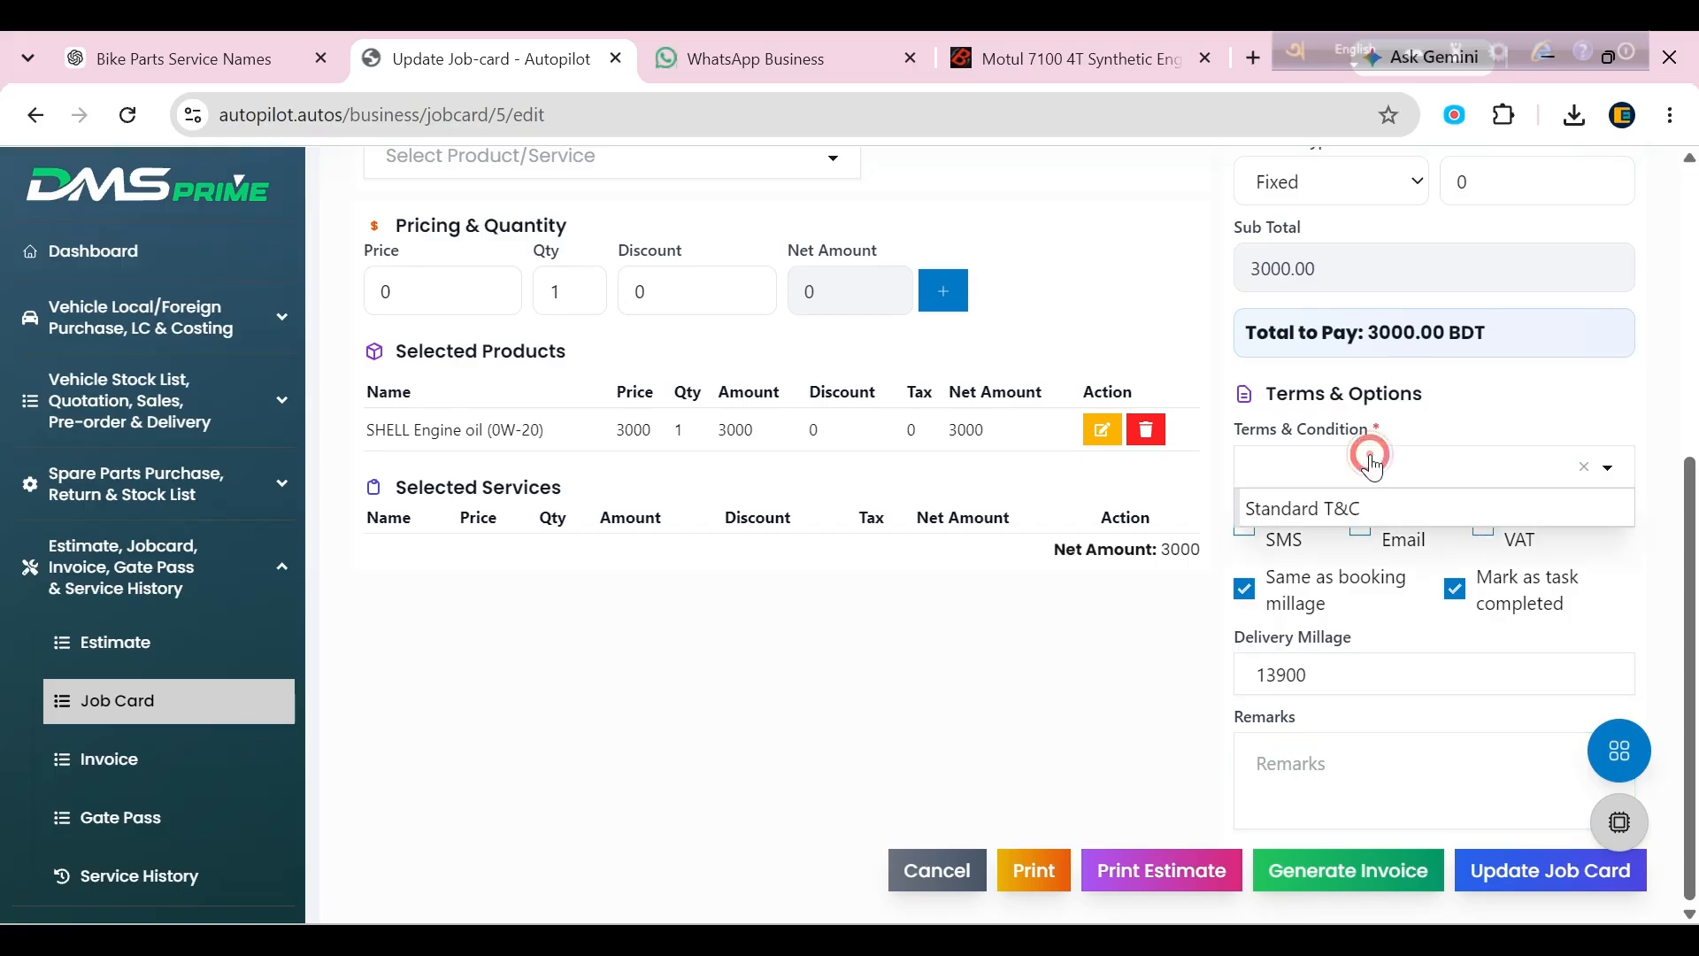
{"action": "left_click", "coordinate": [1407, 511]}
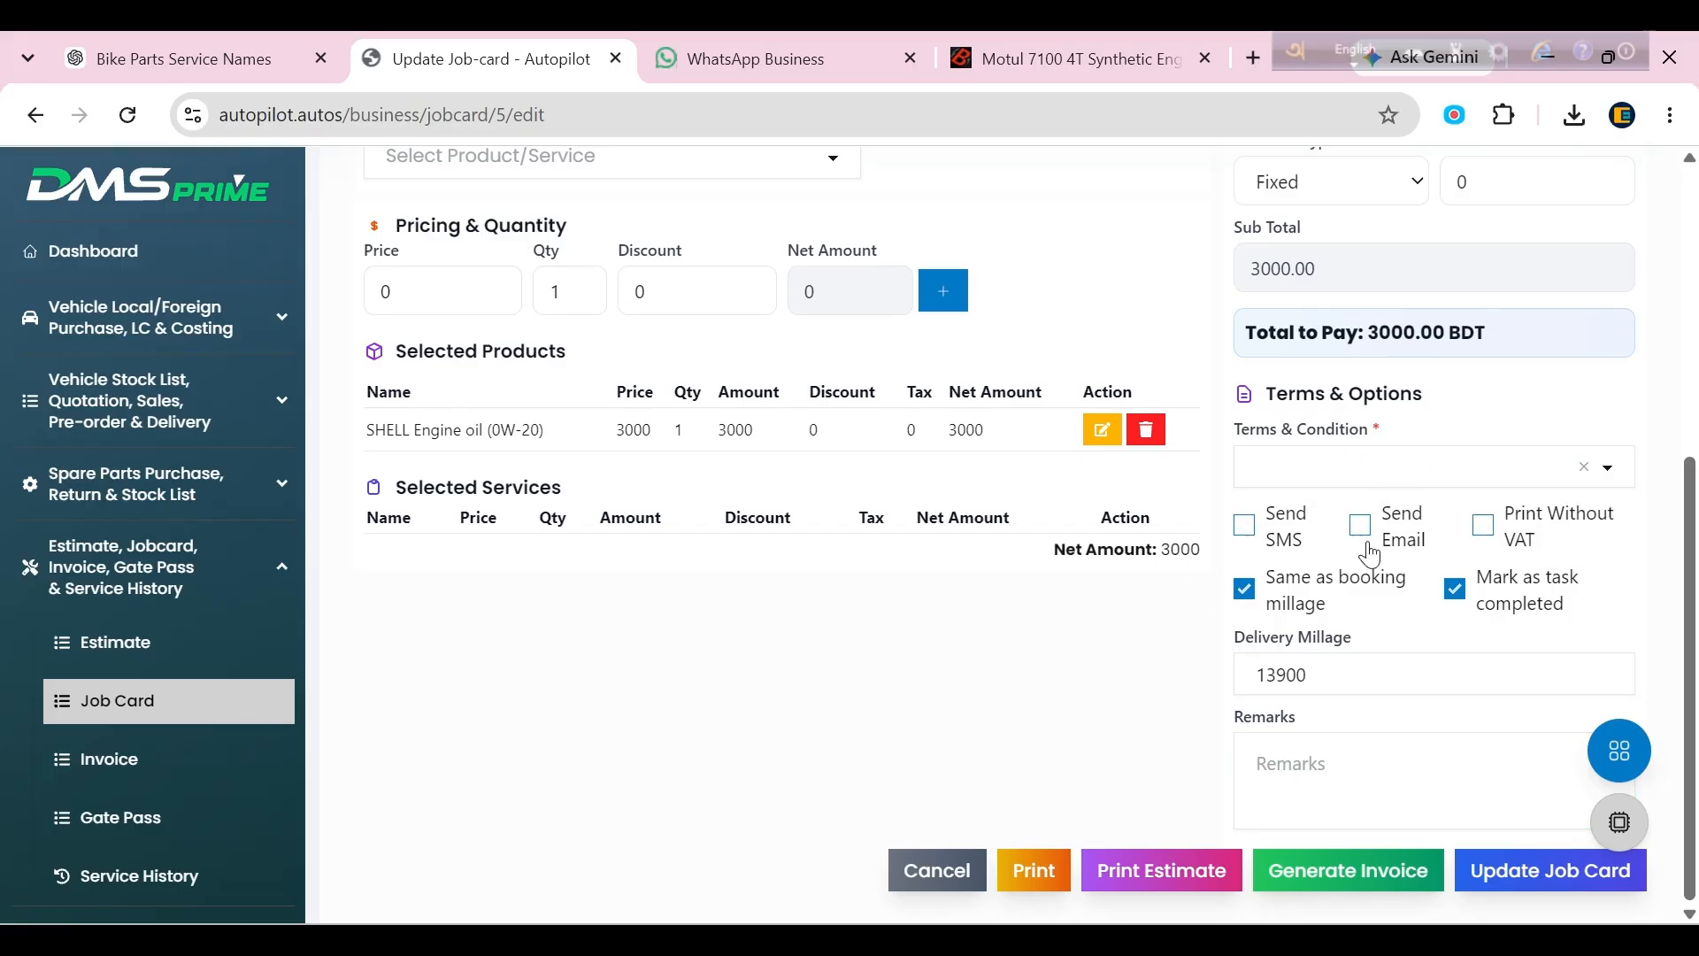
Submit the job card update and request an invoice for the Honda-Hornet 160R job.
{"action": "left_click", "coordinate": [1553, 879]}
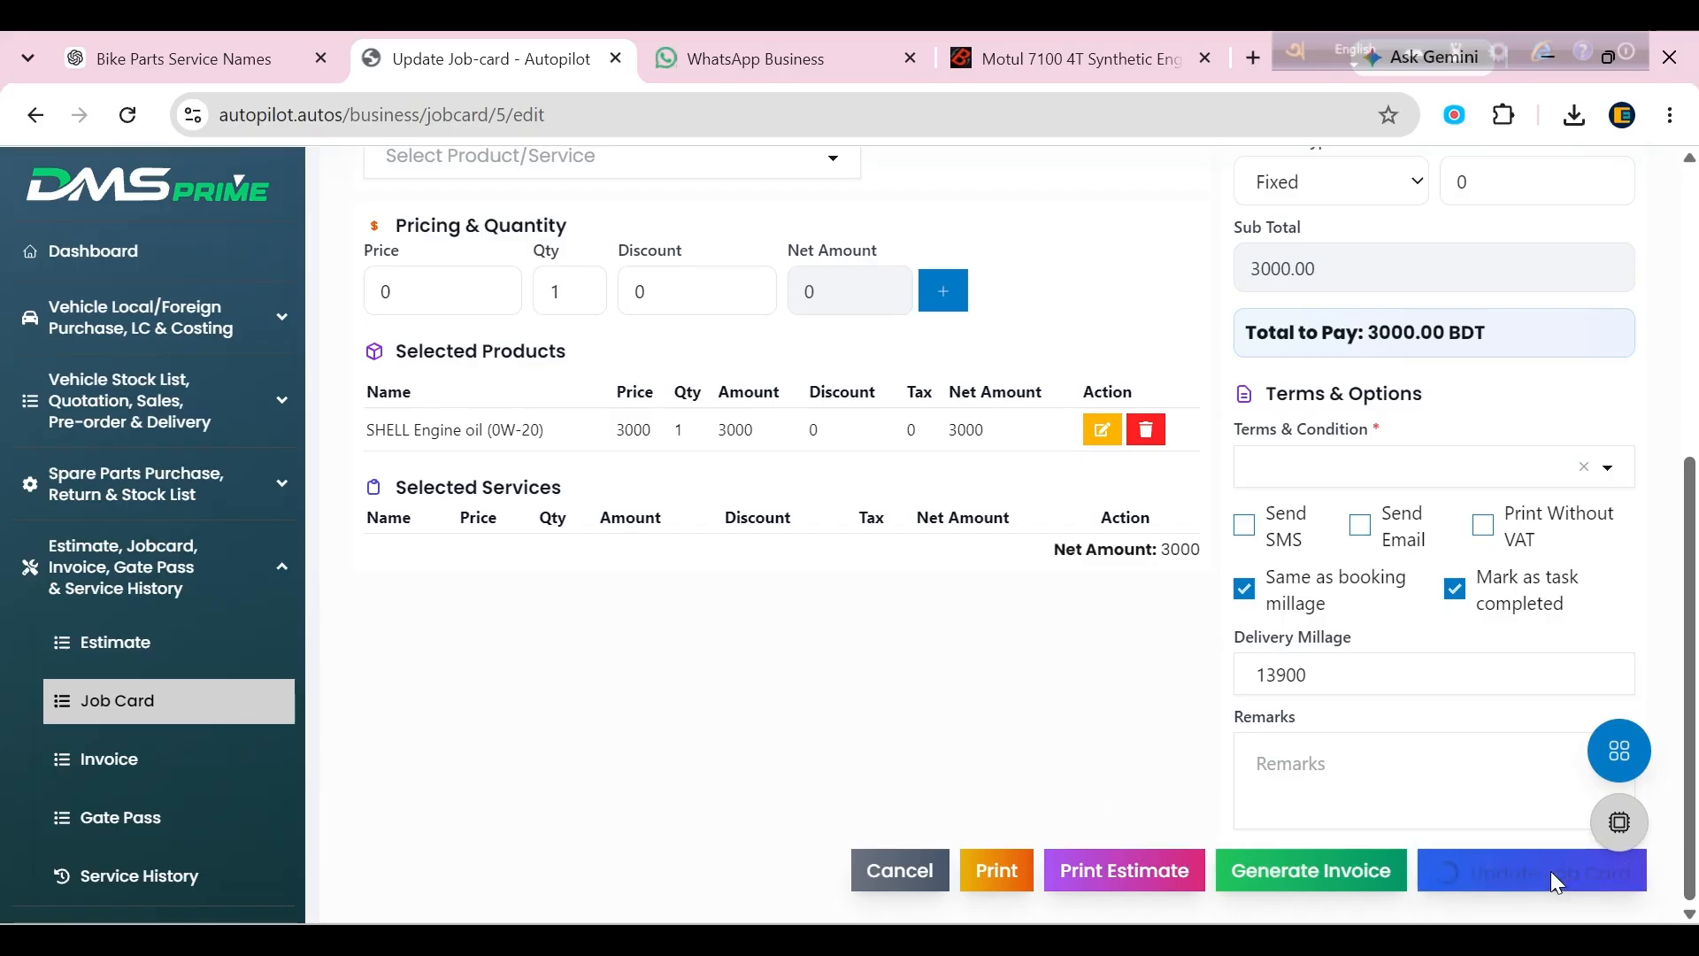
{"action": "left_click", "coordinate": [1363, 871]}
Start confirming the pending Toyota-Allion gate pass, approved by Test Admin, with delivery on 08/27/2026 at 12:22 PM.
{"action": "left_click", "coordinate": [1134, 613]}
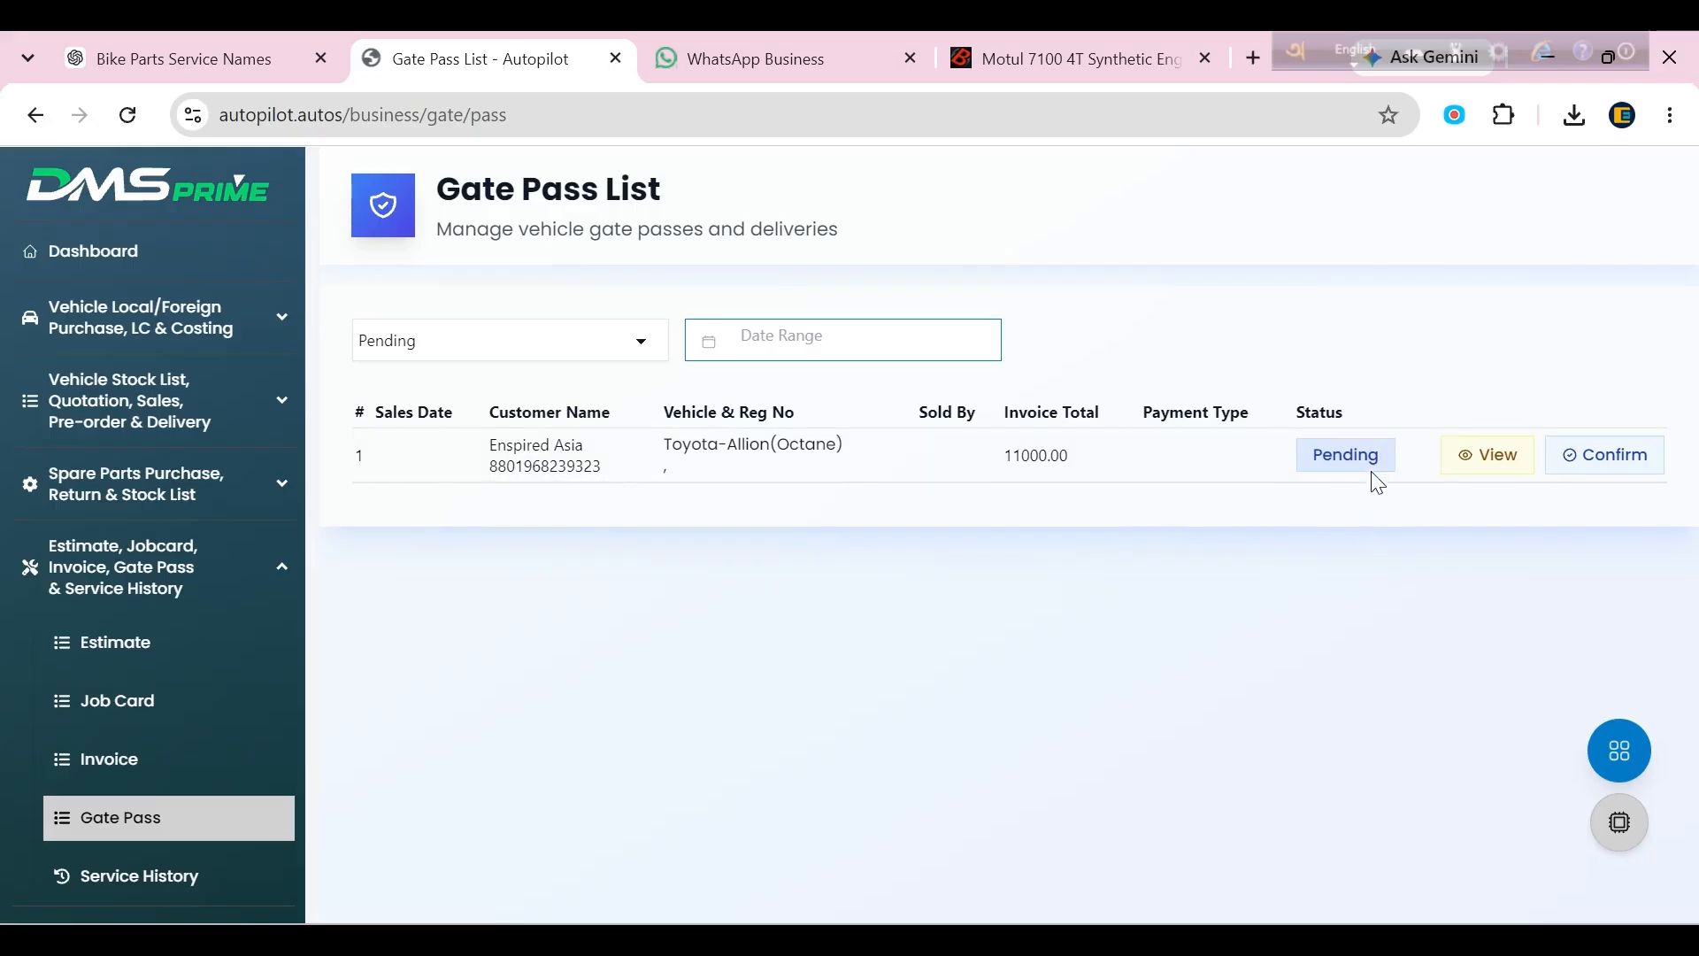
{"action": "left_click", "coordinate": [1607, 455]}
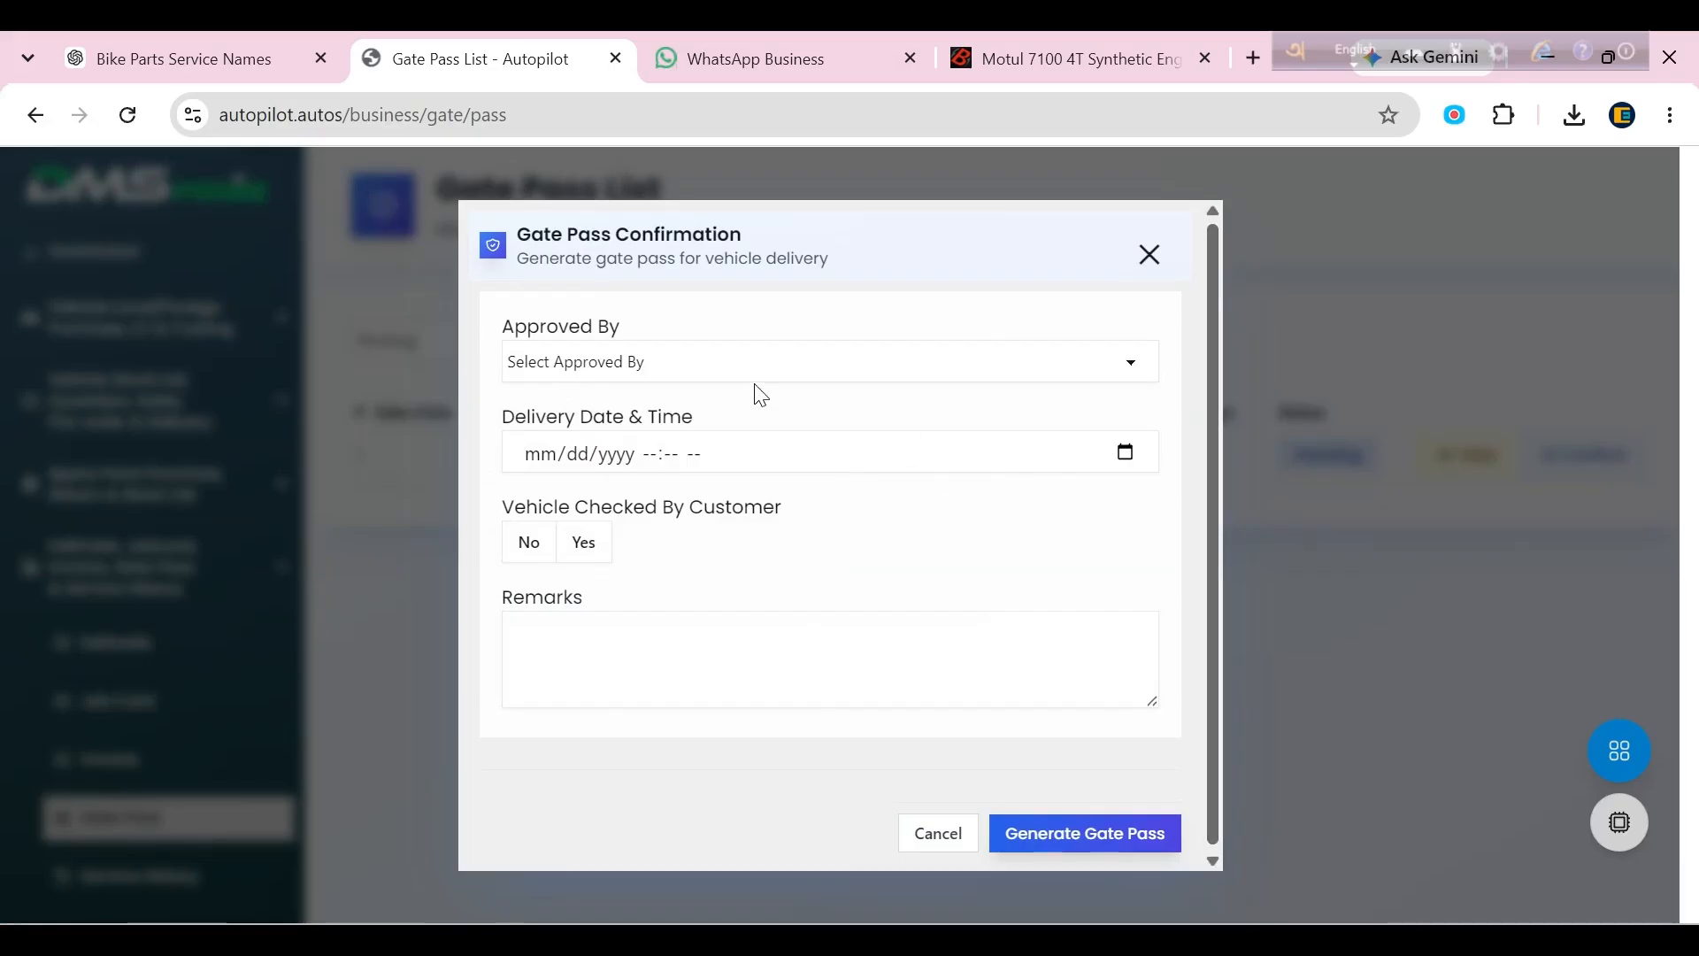
{"action": "left_click", "coordinate": [724, 359]}
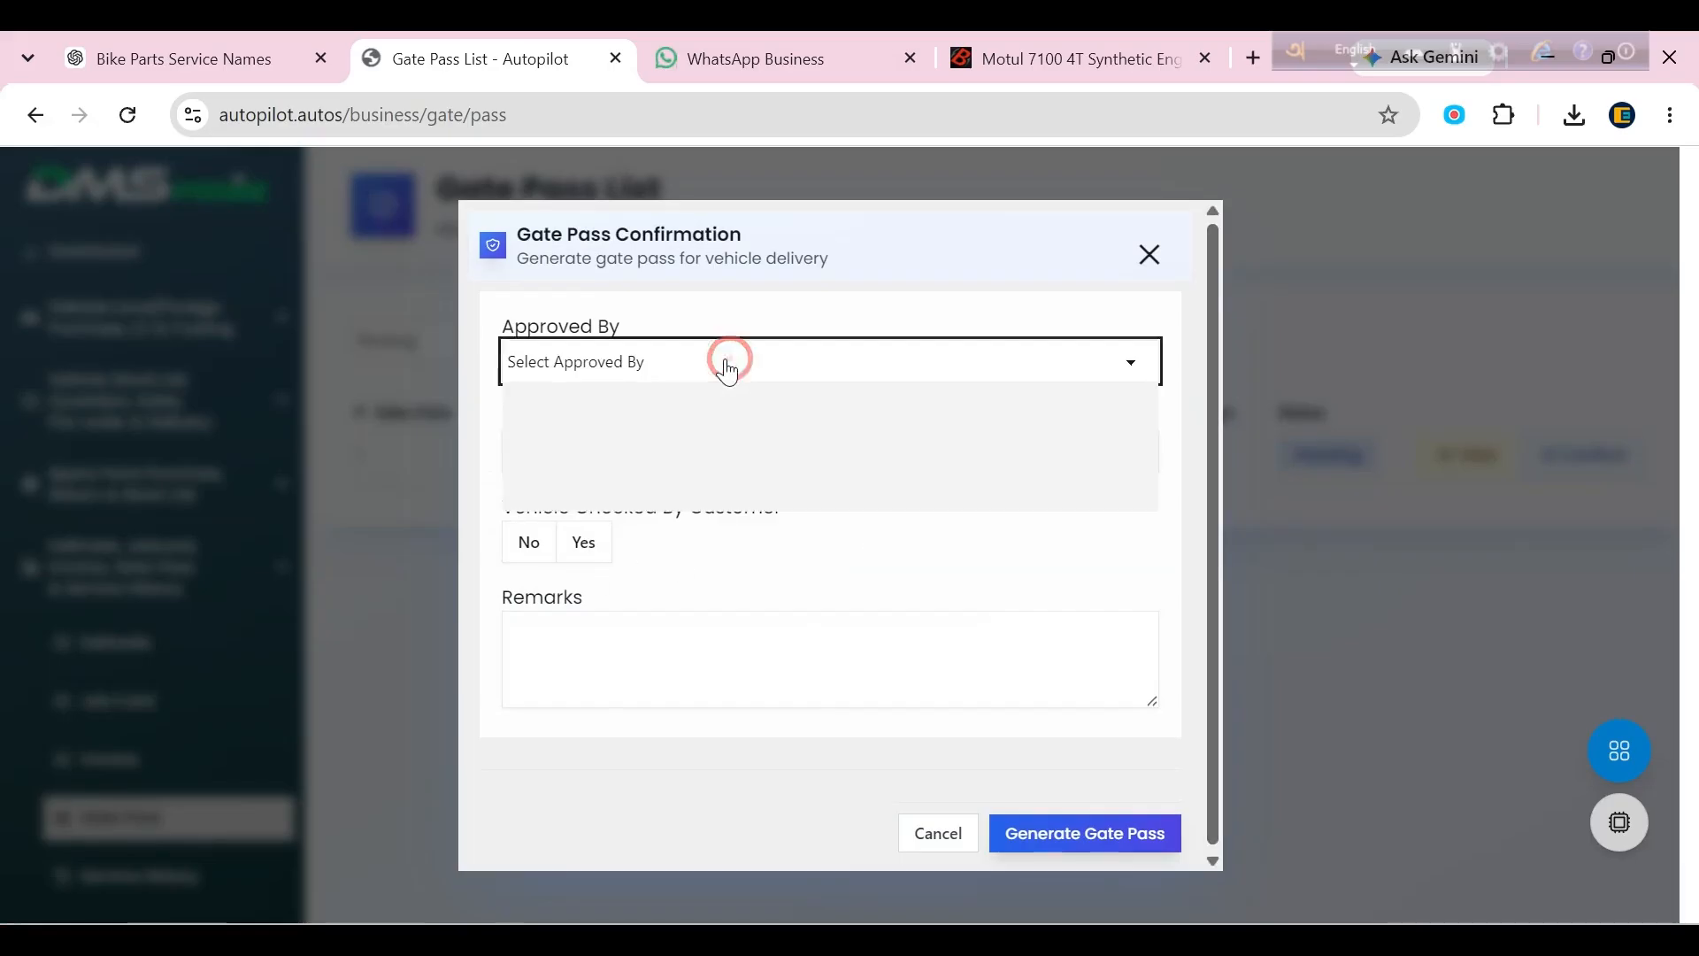
{"action": "left_click", "coordinate": [684, 429]}
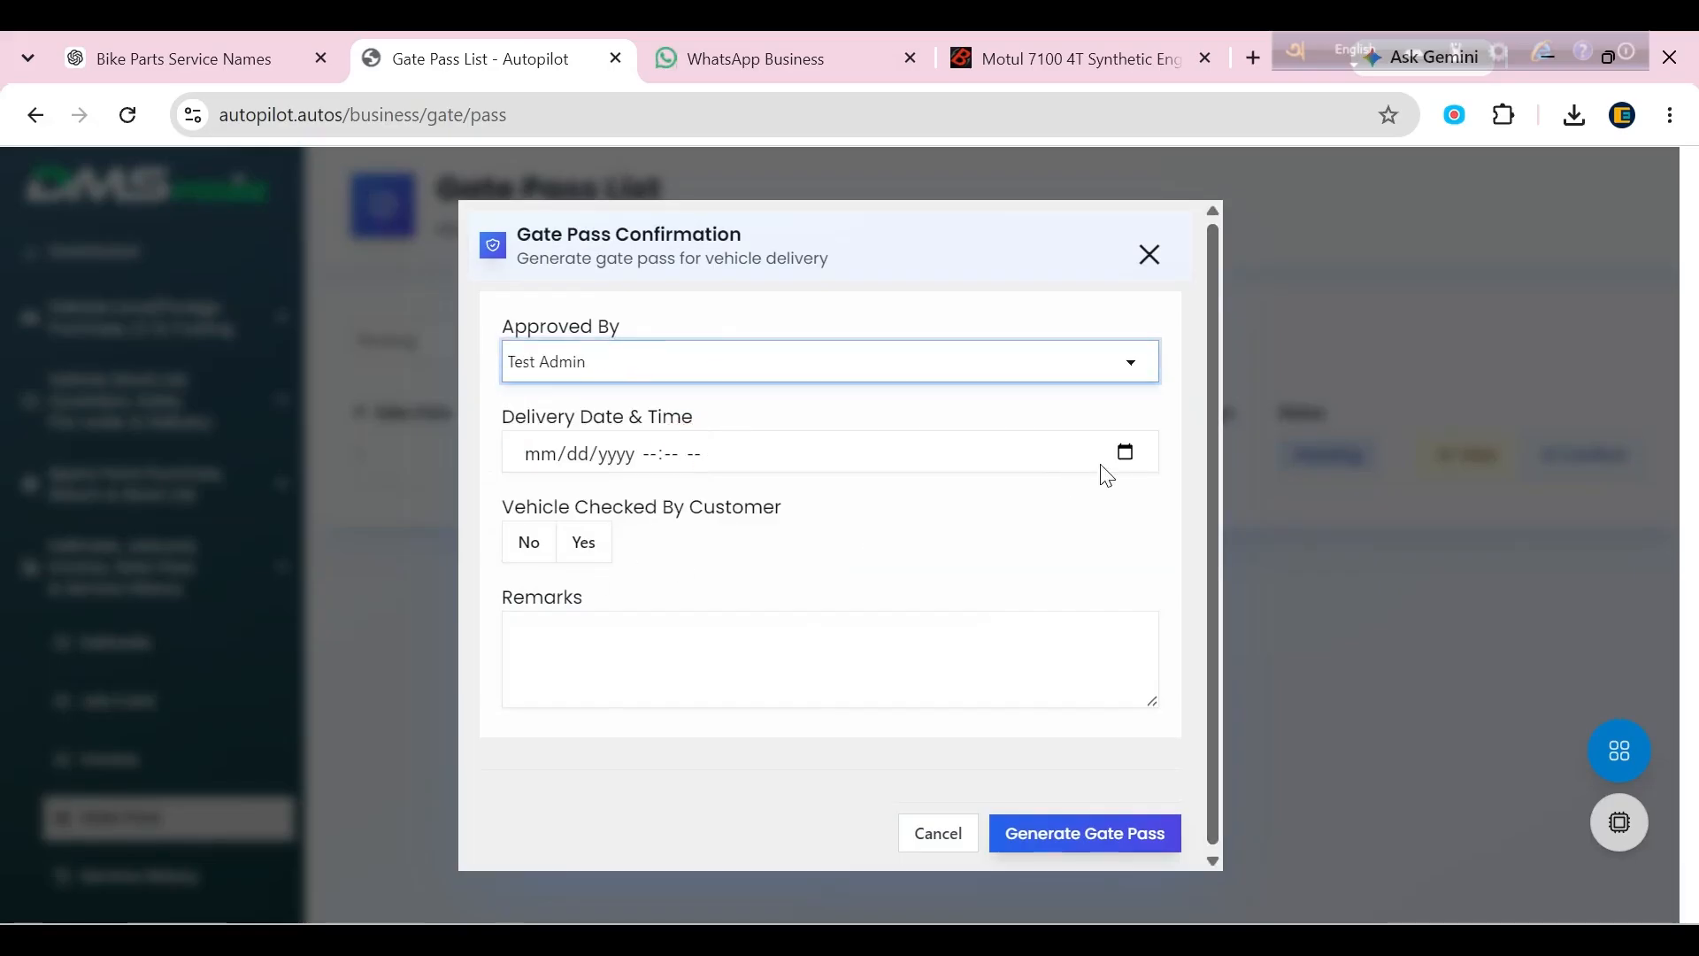
{"action": "left_click", "coordinate": [1124, 452]}
{"action": "left_click", "coordinate": [686, 739]}
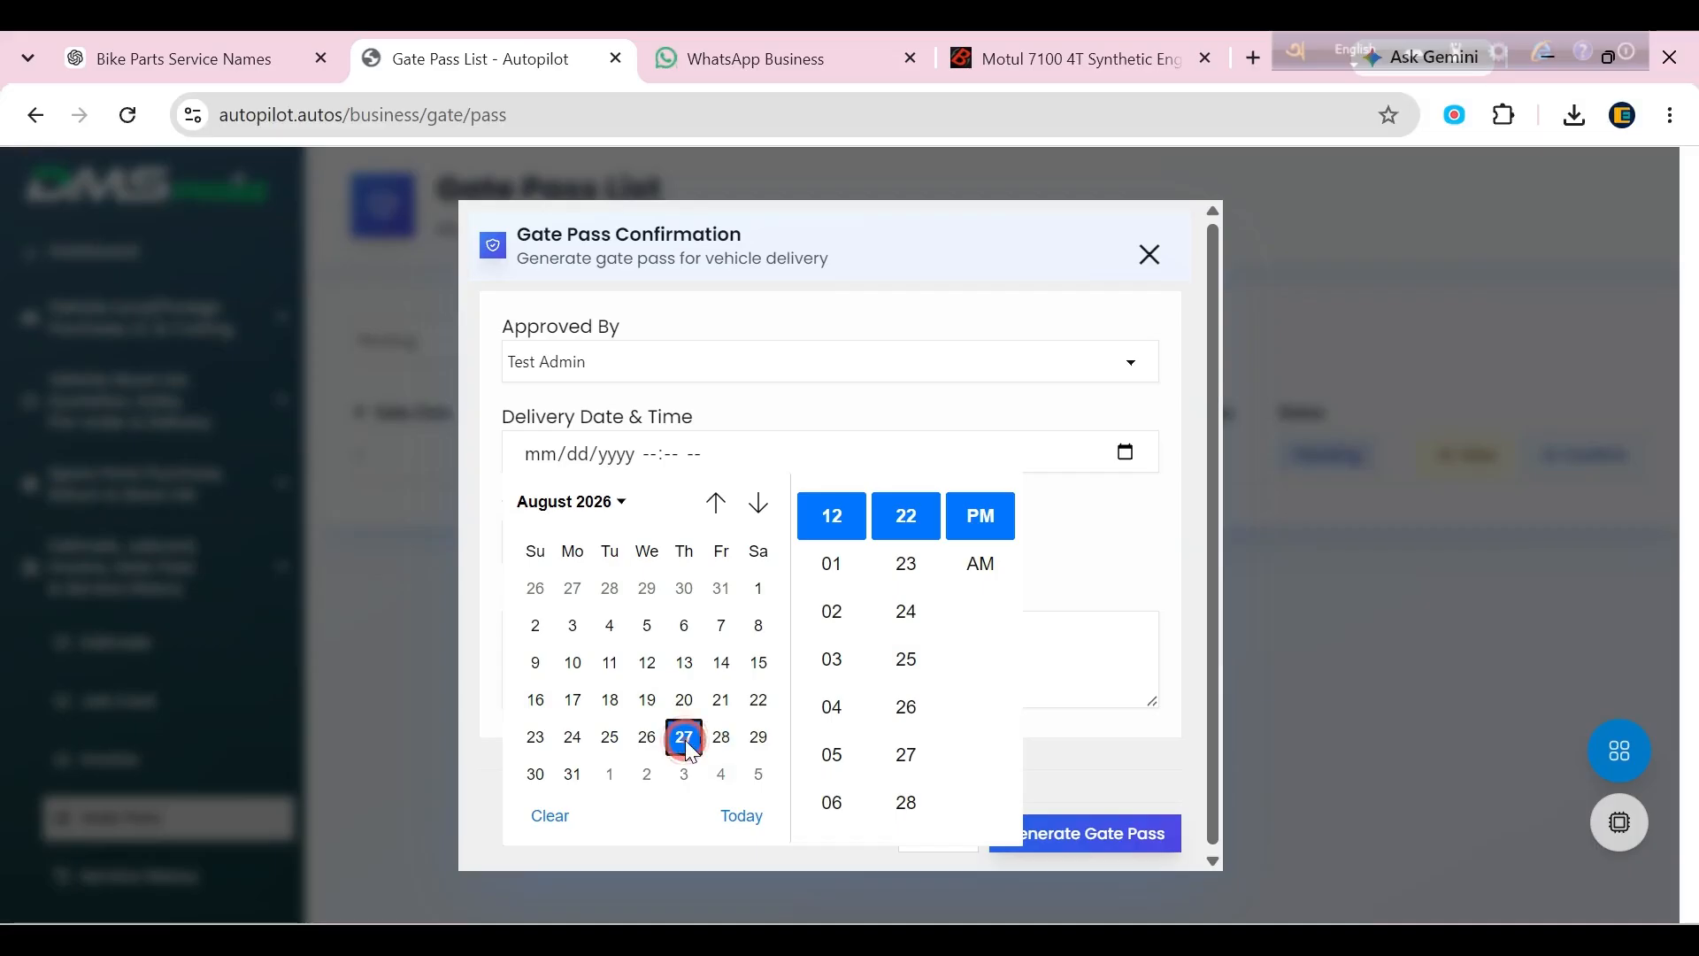
{"action": "left_click", "coordinate": [1330, 558]}
Mark the vehicle as checked by the customer, leave the remarks blank, and generate the gate pass.
{"action": "left_click", "coordinate": [580, 541]}
{"action": "left_click", "coordinate": [557, 665]}
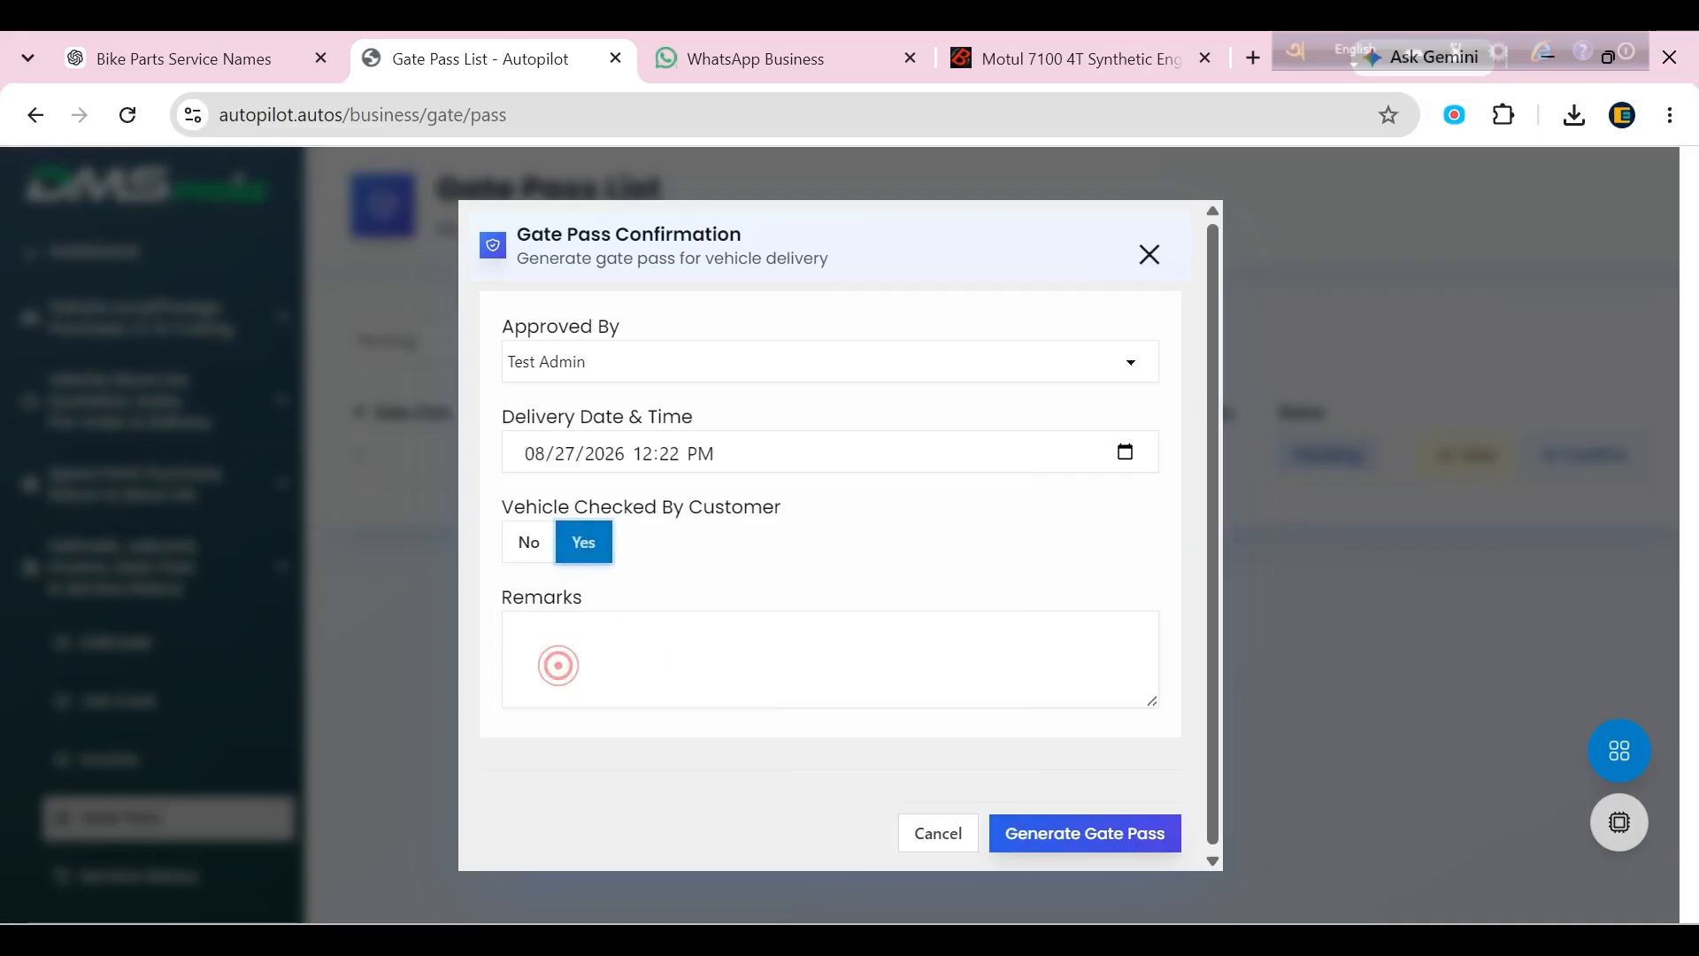
{"action": "left_click", "coordinate": [1117, 833]}
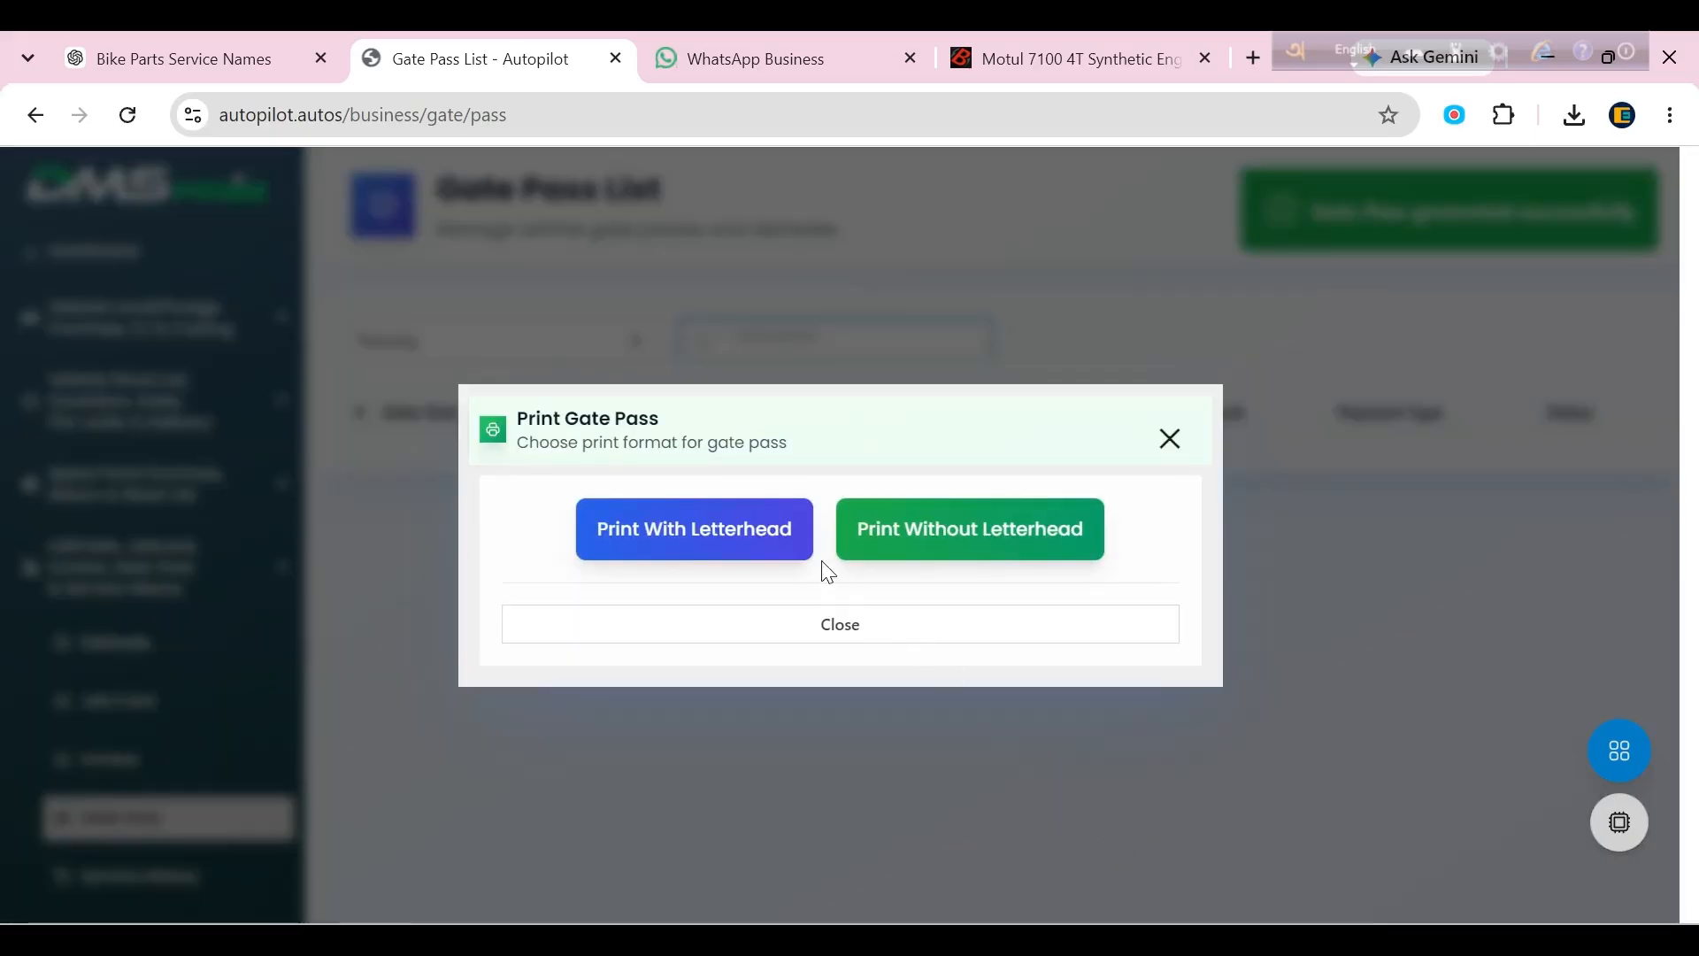
View the gate pass print version with letterhead, then close the document and the print options.
{"action": "left_click", "coordinate": [715, 544]}
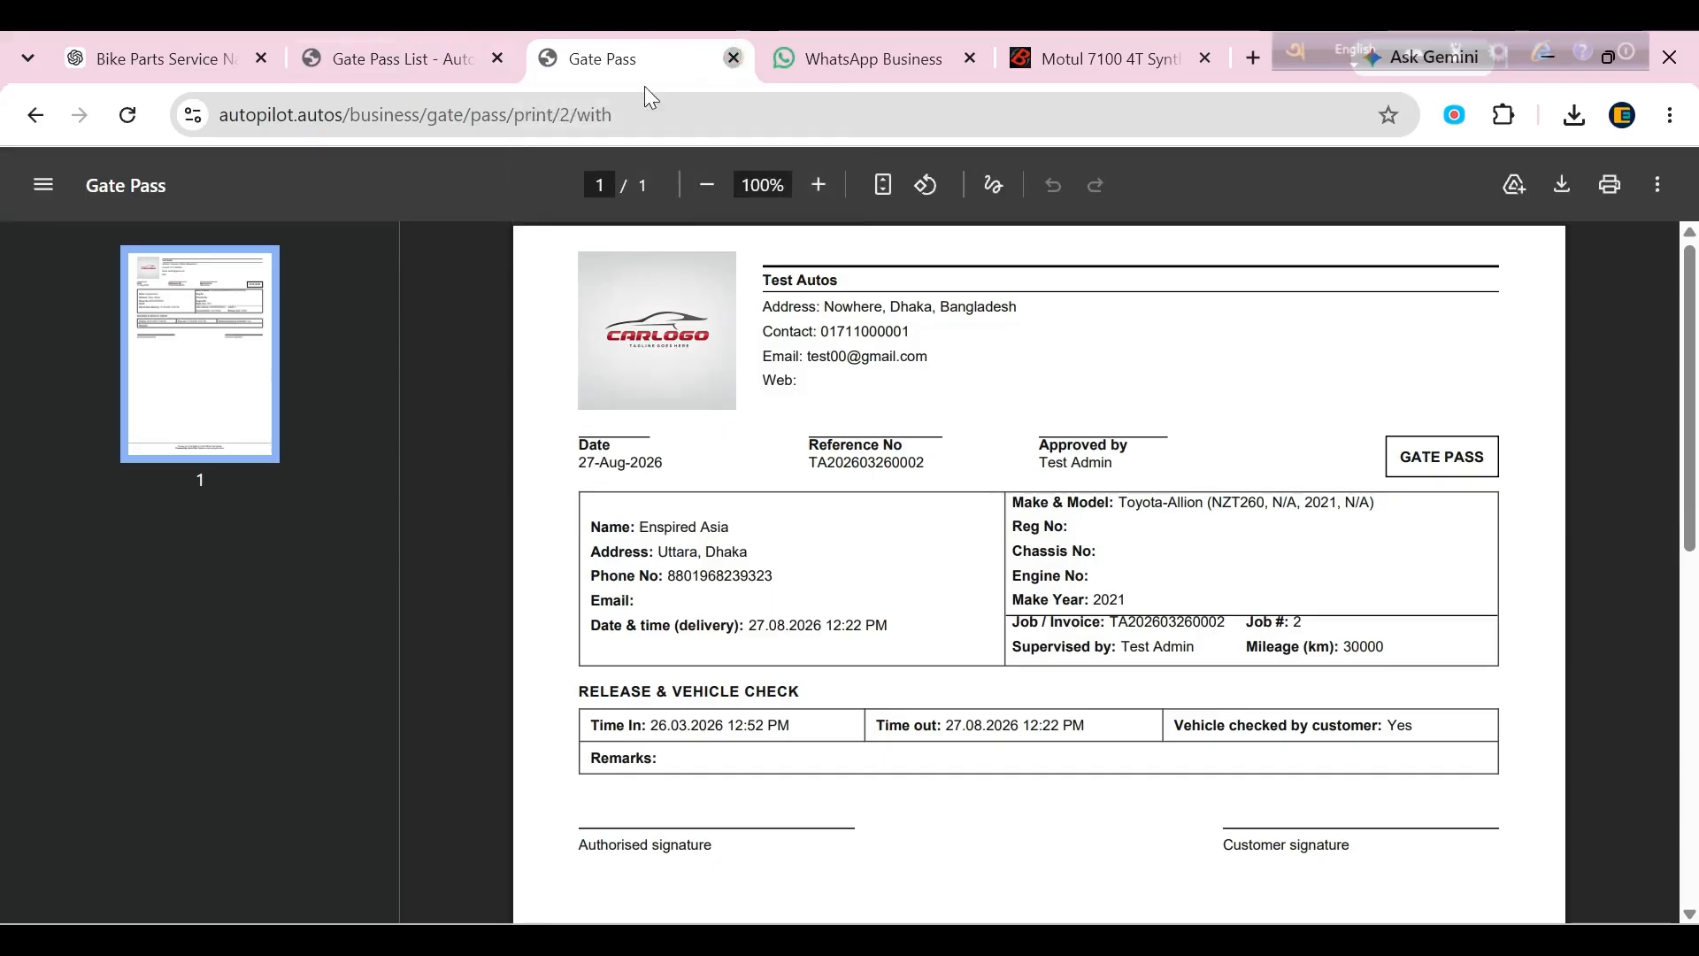
{"action": "left_click", "coordinate": [732, 59]}
{"action": "left_click", "coordinate": [1180, 426]}
Start a new direct invoice from the invoice list and select the first listed customer and the Yamaha-FZ-S vehicle.
{"action": "left_click", "coordinate": [140, 271]}
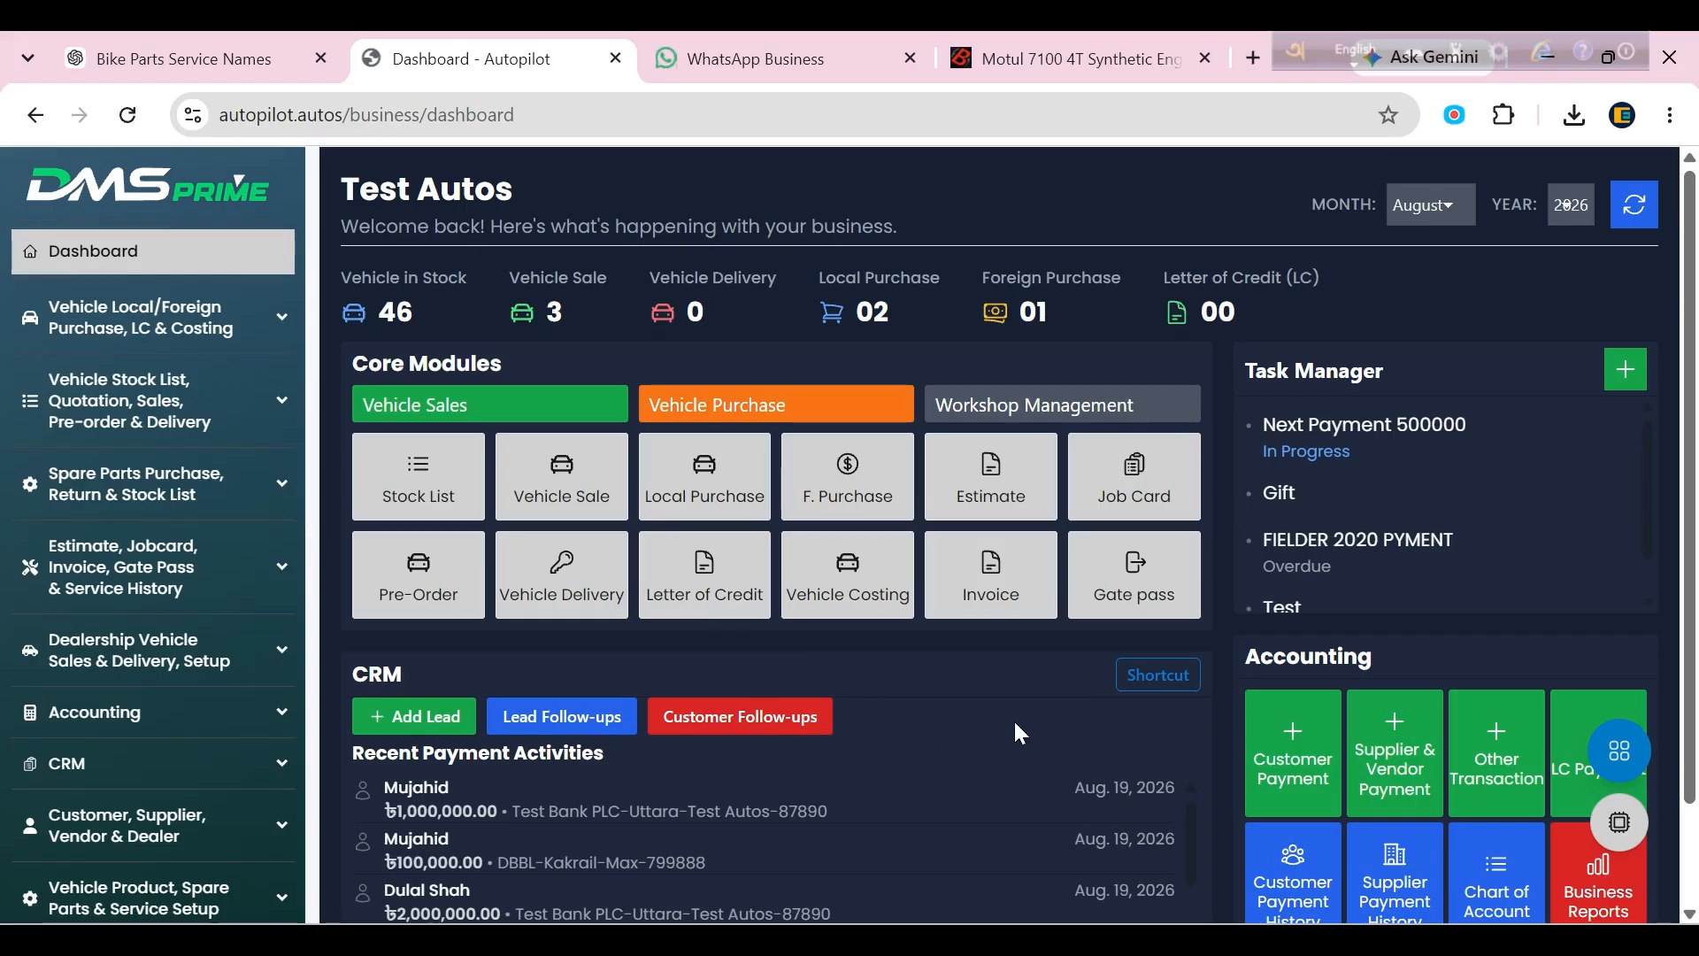
{"action": "left_click", "coordinate": [1004, 586]}
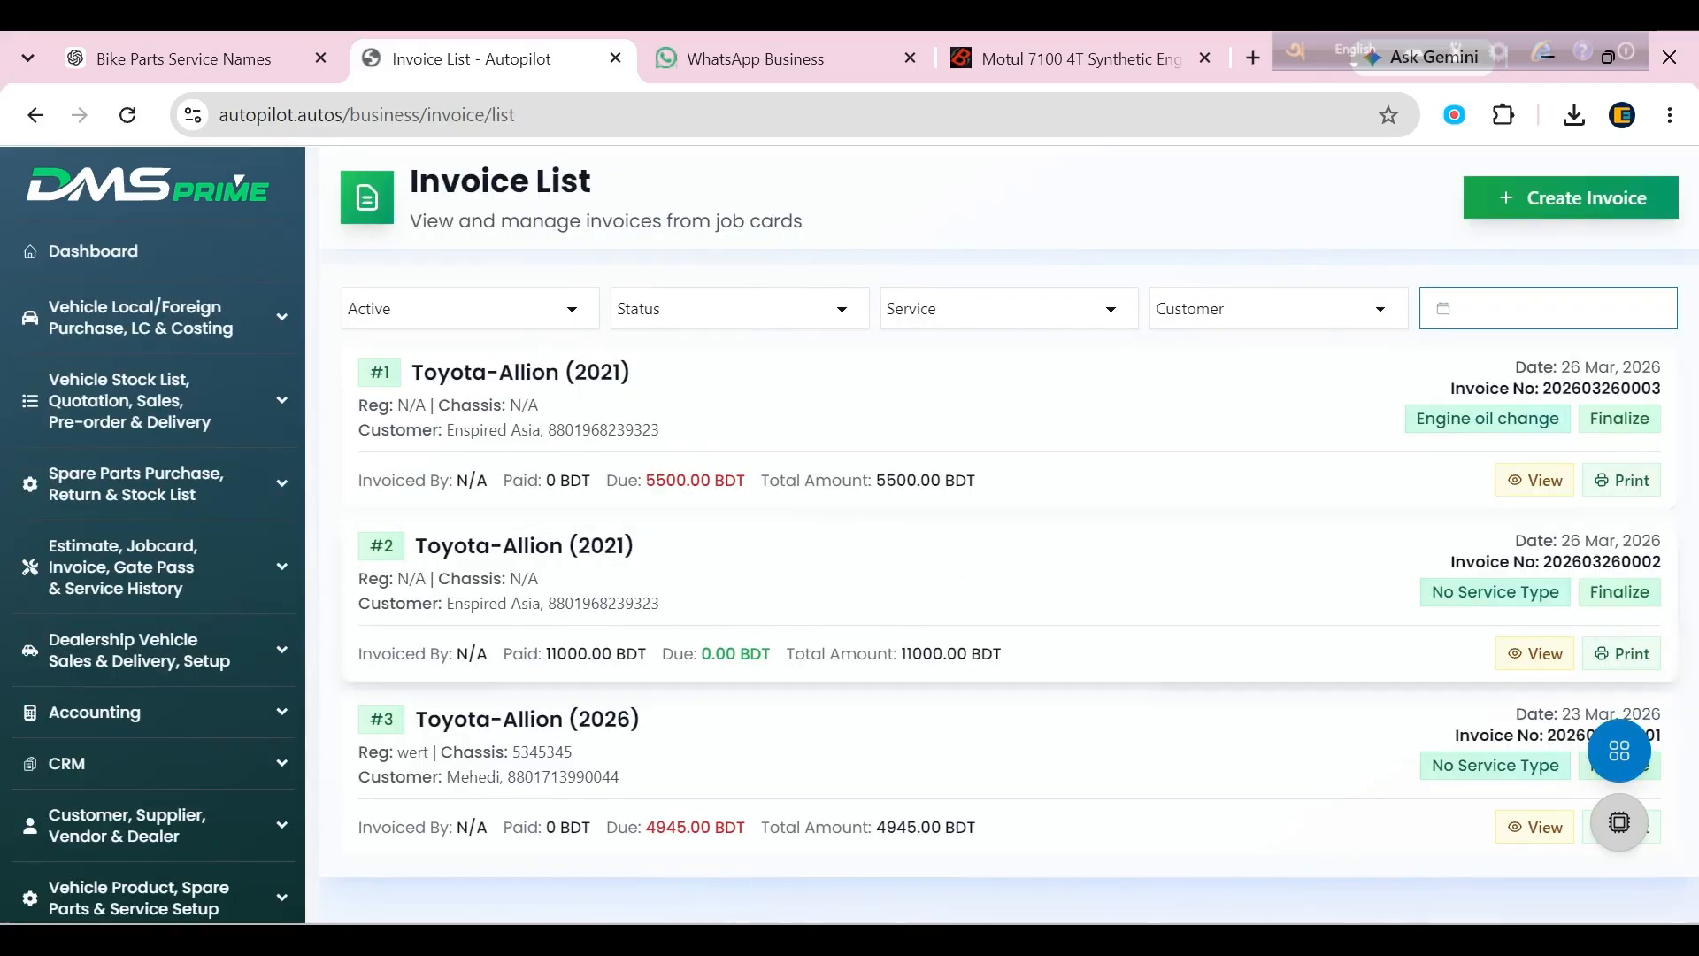
{"action": "left_click", "coordinate": [1535, 214]}
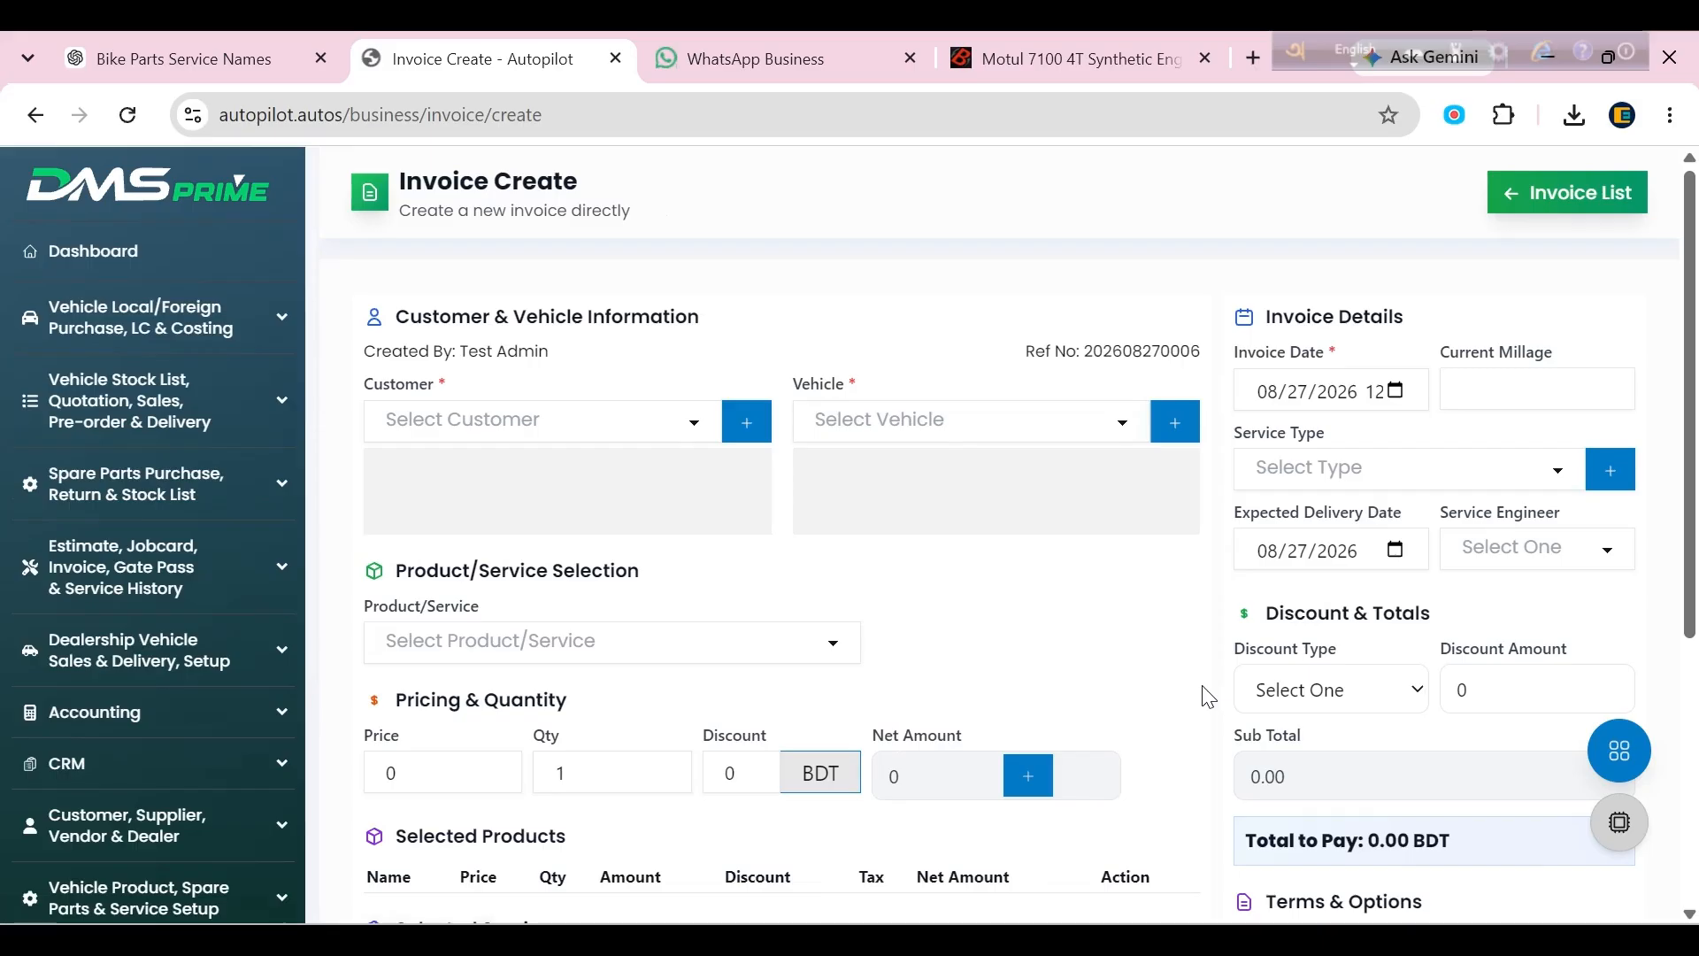
{"action": "left_click", "coordinate": [588, 435]}
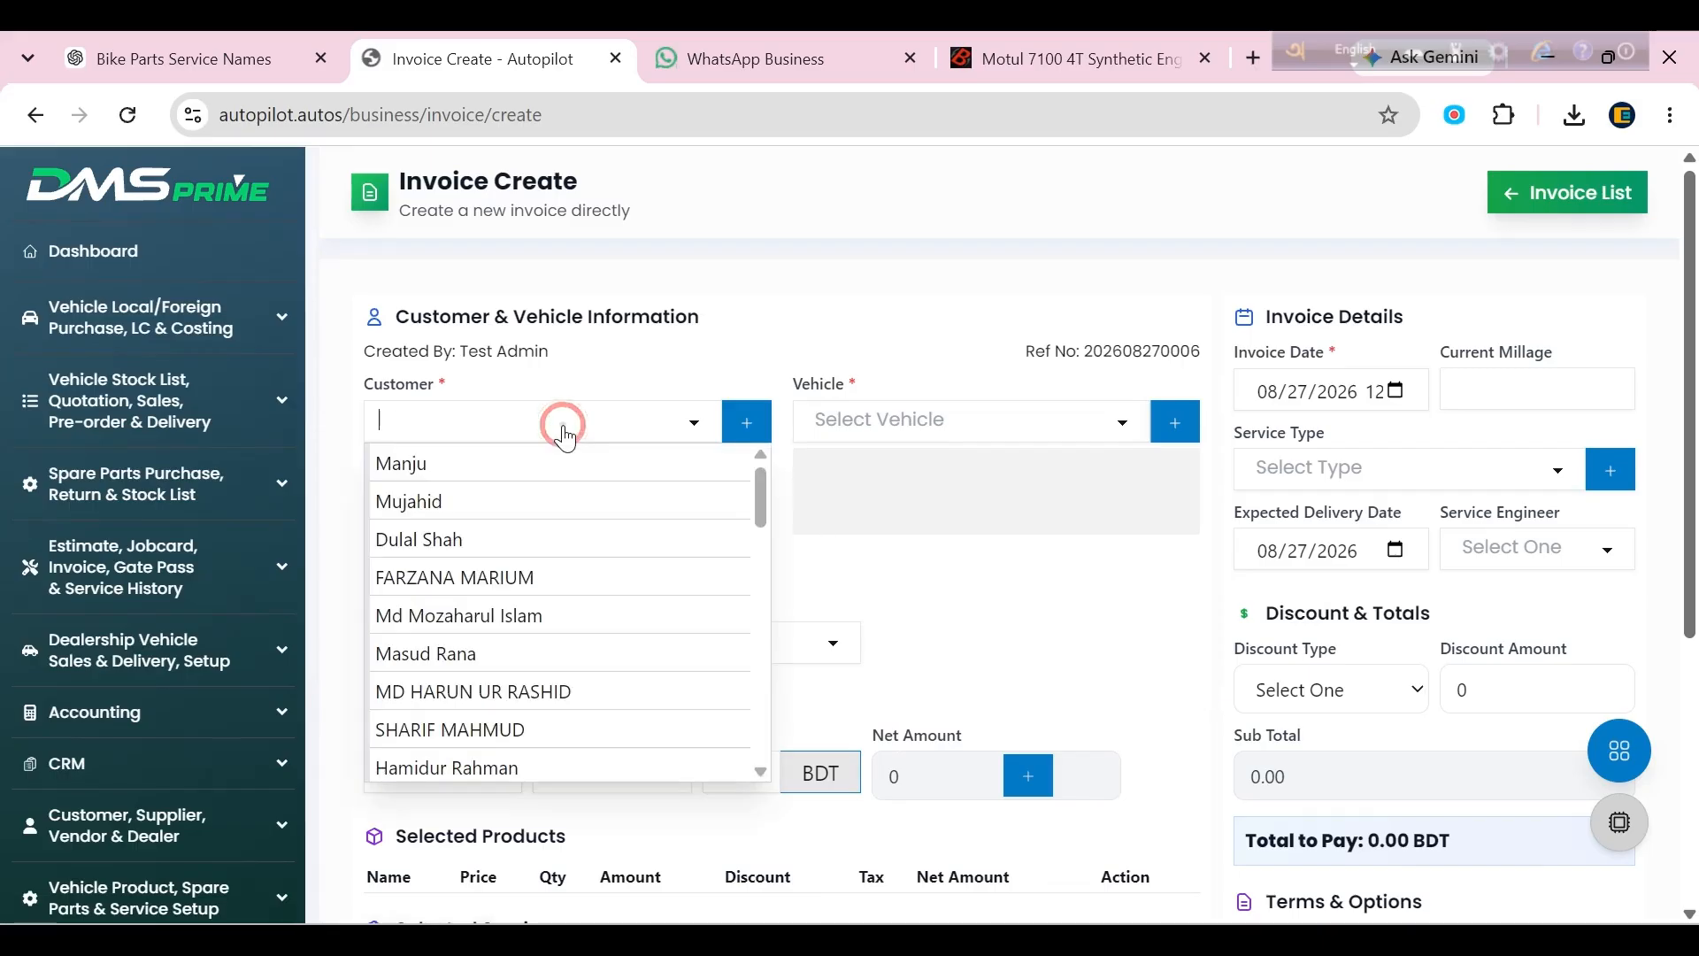
{"action": "left_click", "coordinate": [569, 470]}
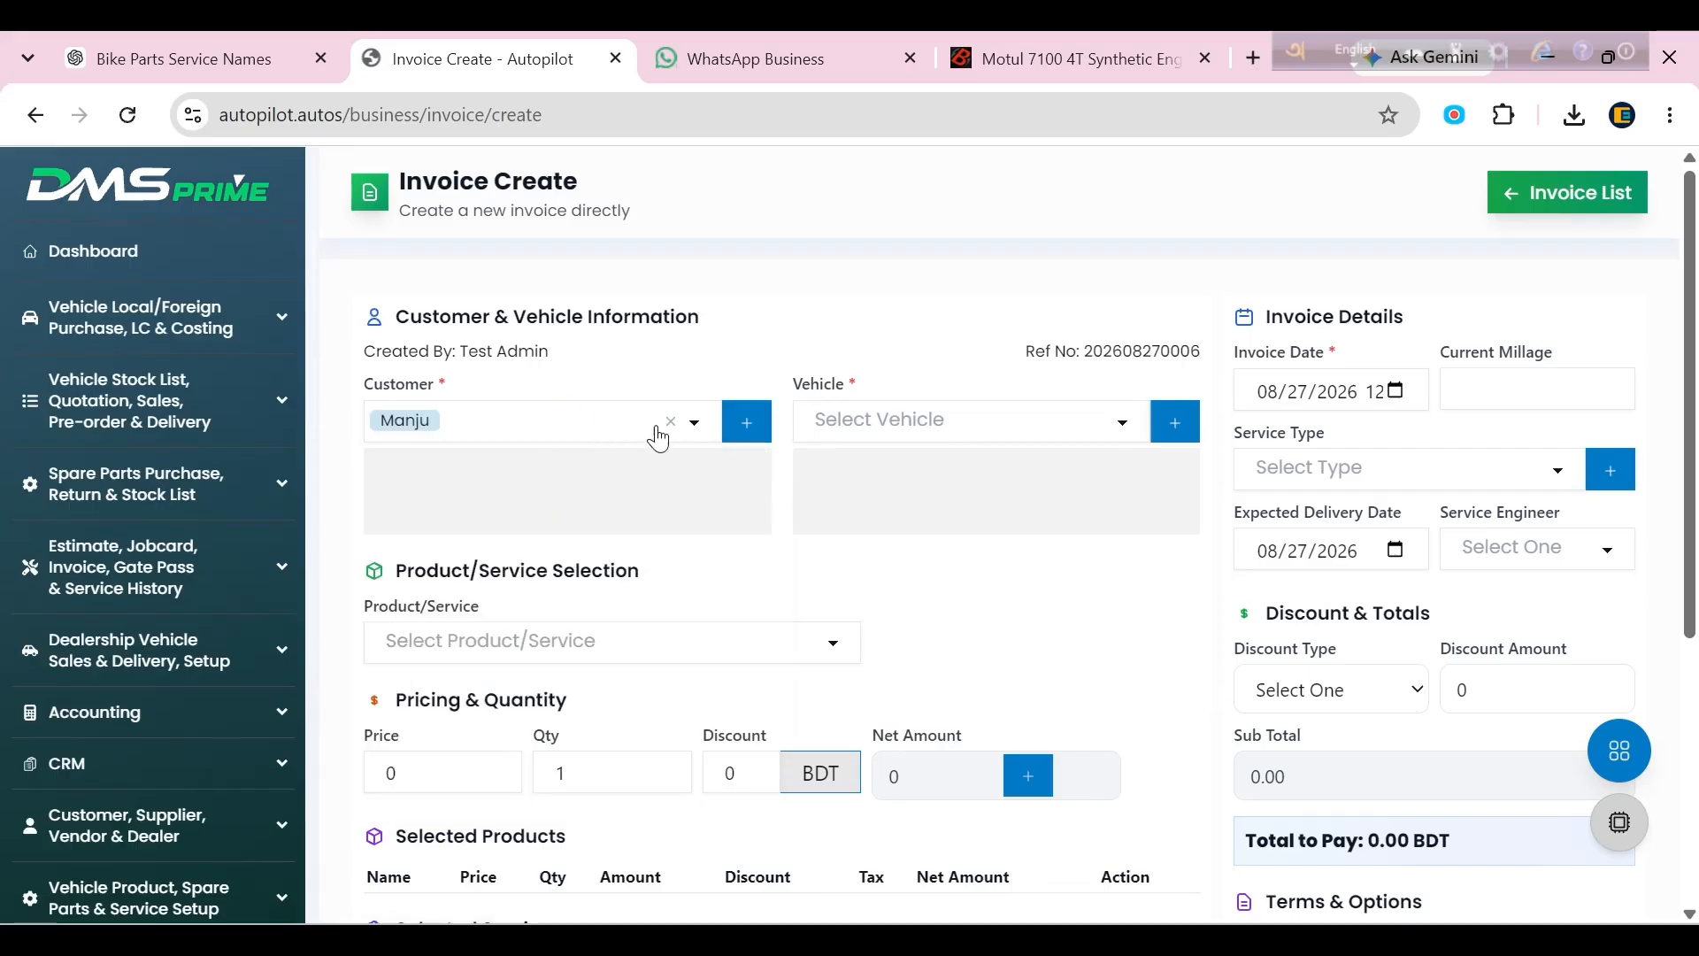
{"action": "left_click", "coordinate": [954, 419]}
{"action": "left_click", "coordinate": [940, 461]}
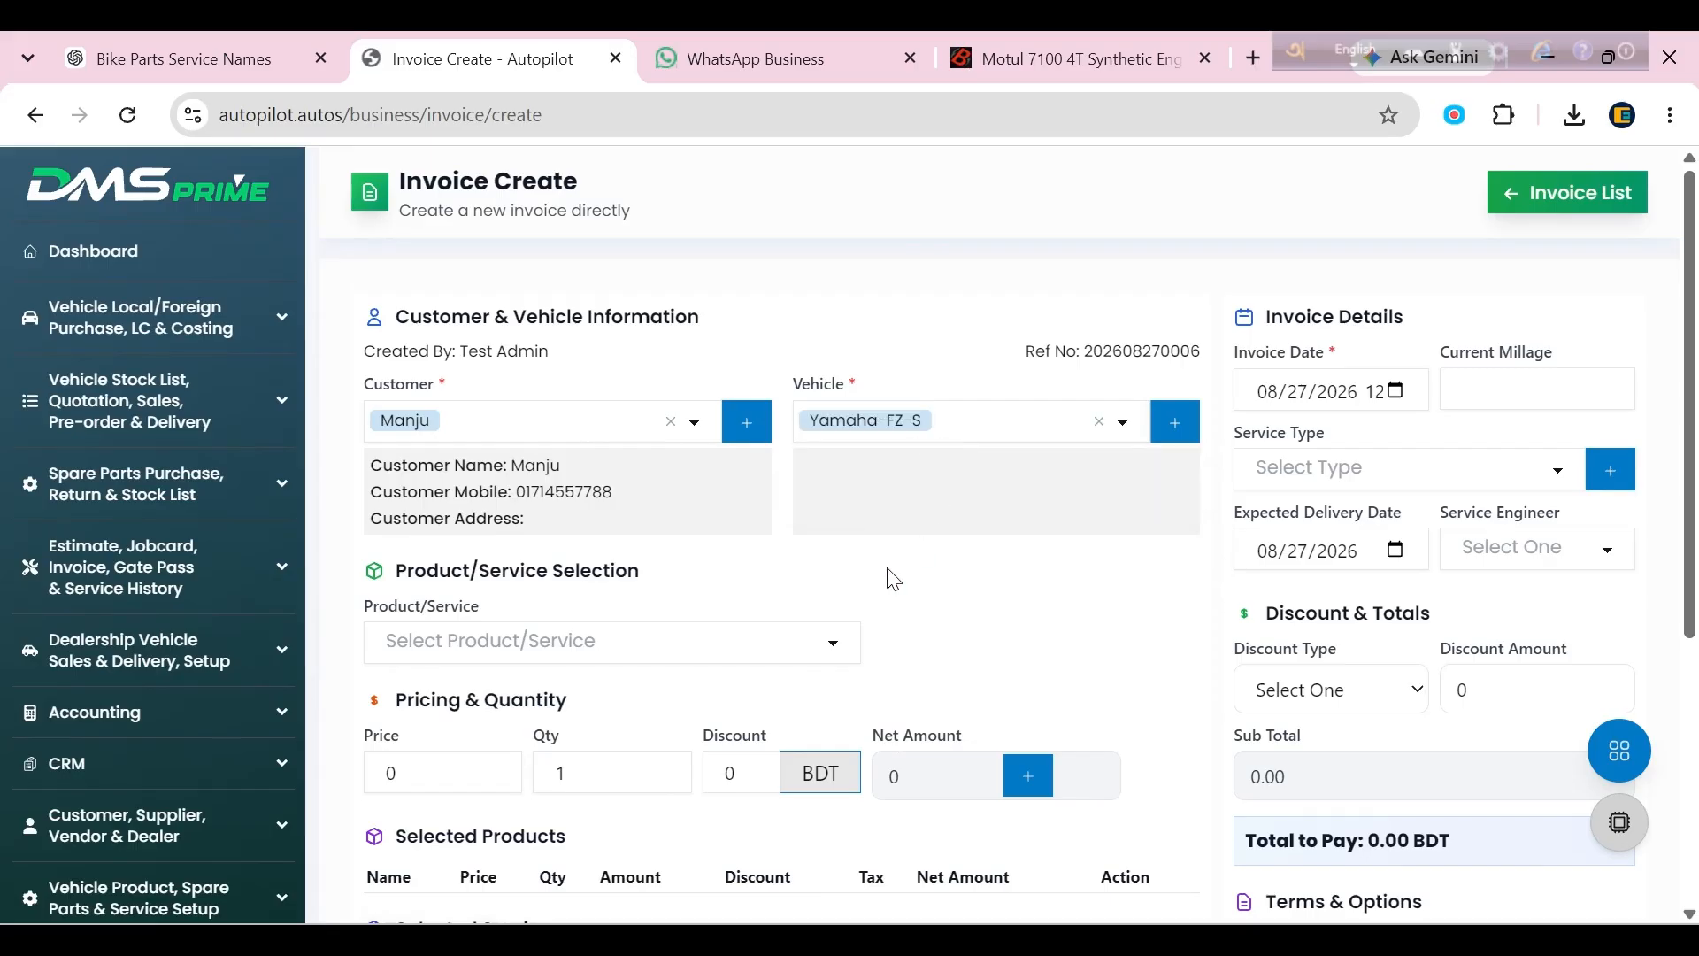
Add the product SHELL Engine oil (0W-20) to the invoice at a price of 3000.
{"action": "scroll", "coordinate": [974, 575], "scroll_direction": "down", "scroll_amount": 1}
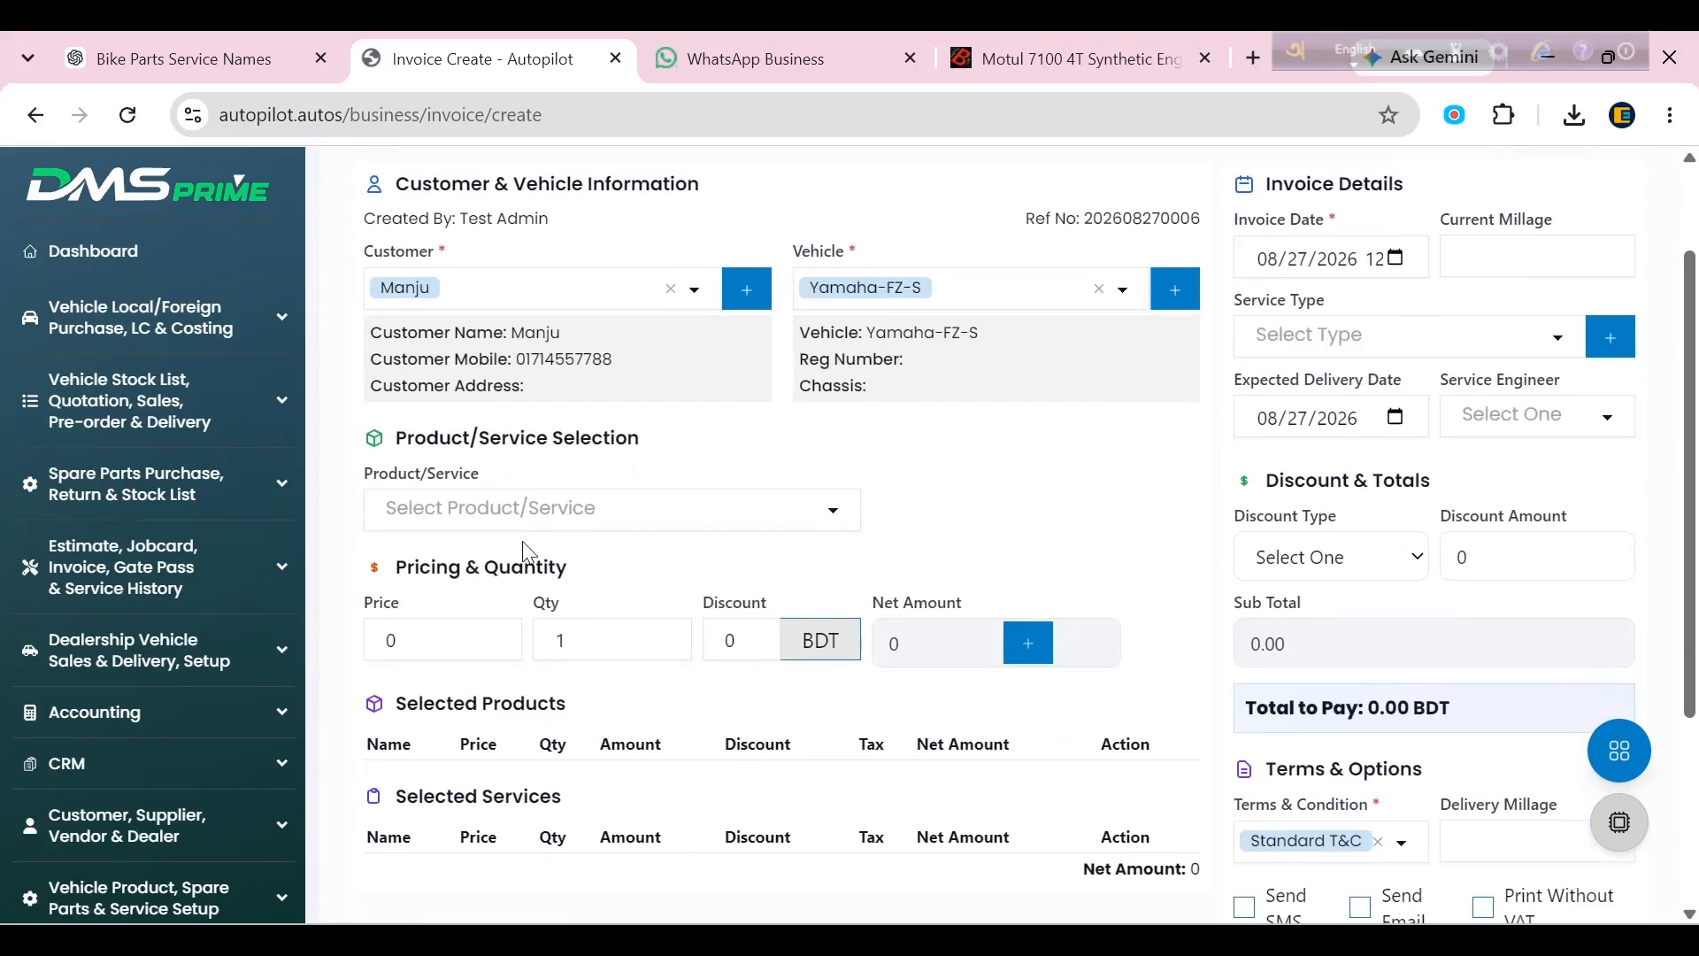
{"action": "left_click", "coordinate": [434, 517]}
{"action": "left_click", "coordinate": [458, 605]}
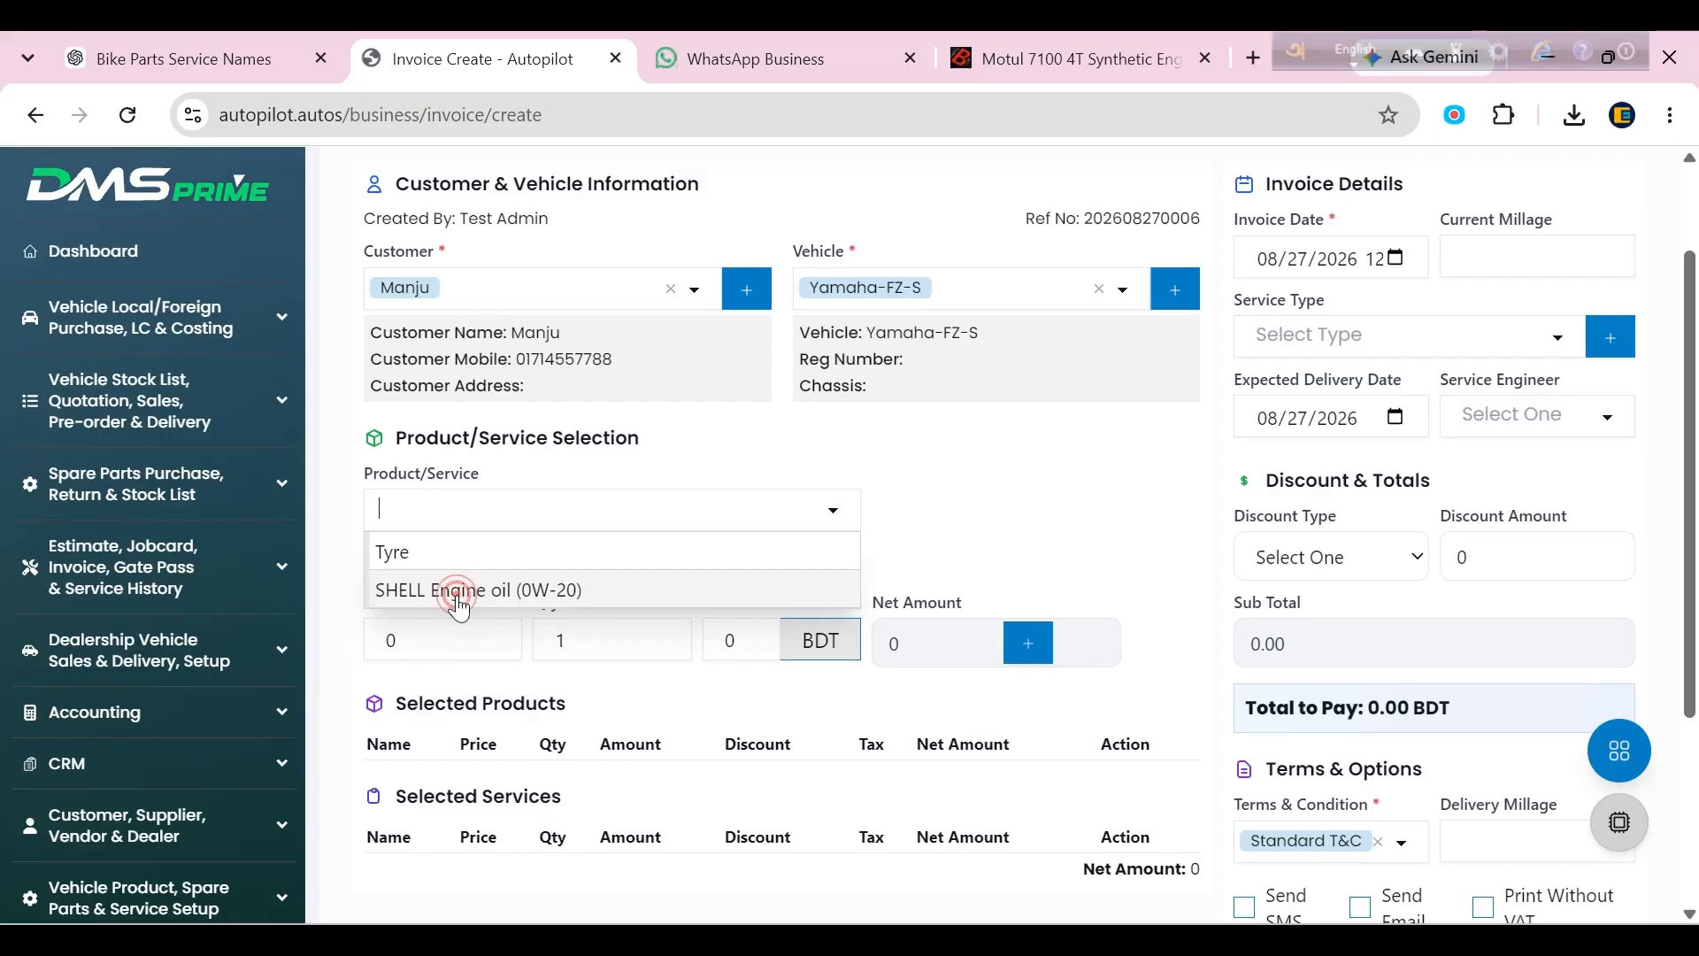
{"action": "double_click", "coordinate": [448, 634]}
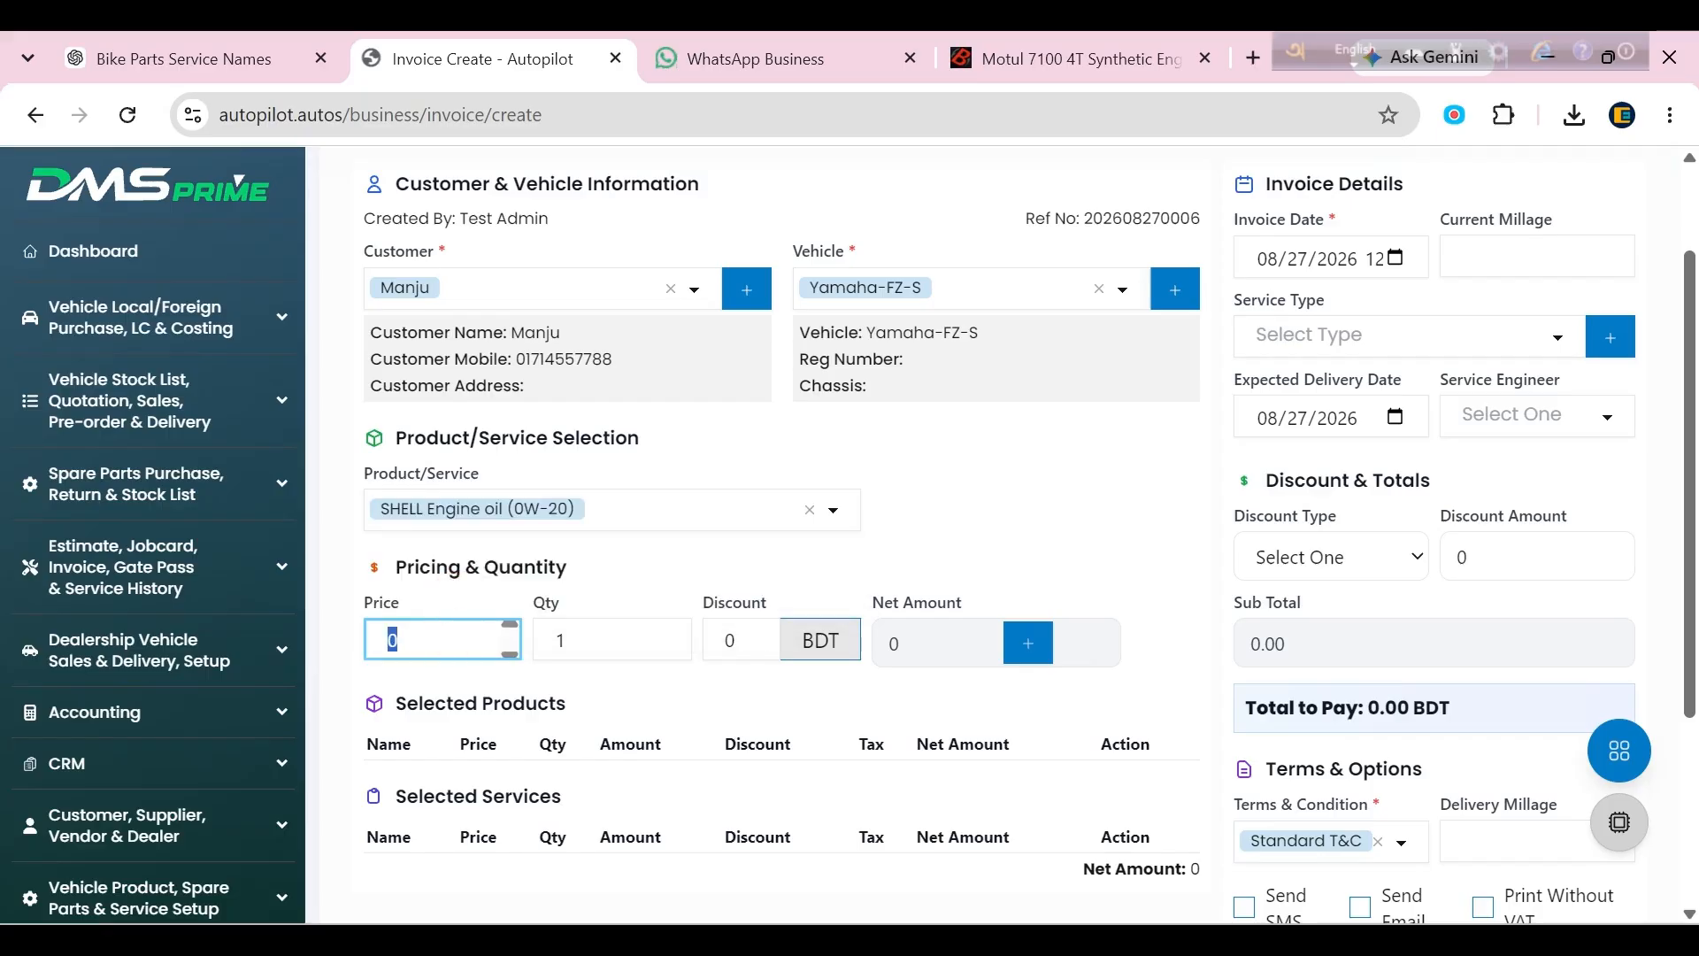
{"action": "type", "text": "3000"}
{"action": "left_click", "coordinate": [1013, 660]}
{"action": "left_click", "coordinate": [1013, 660]}
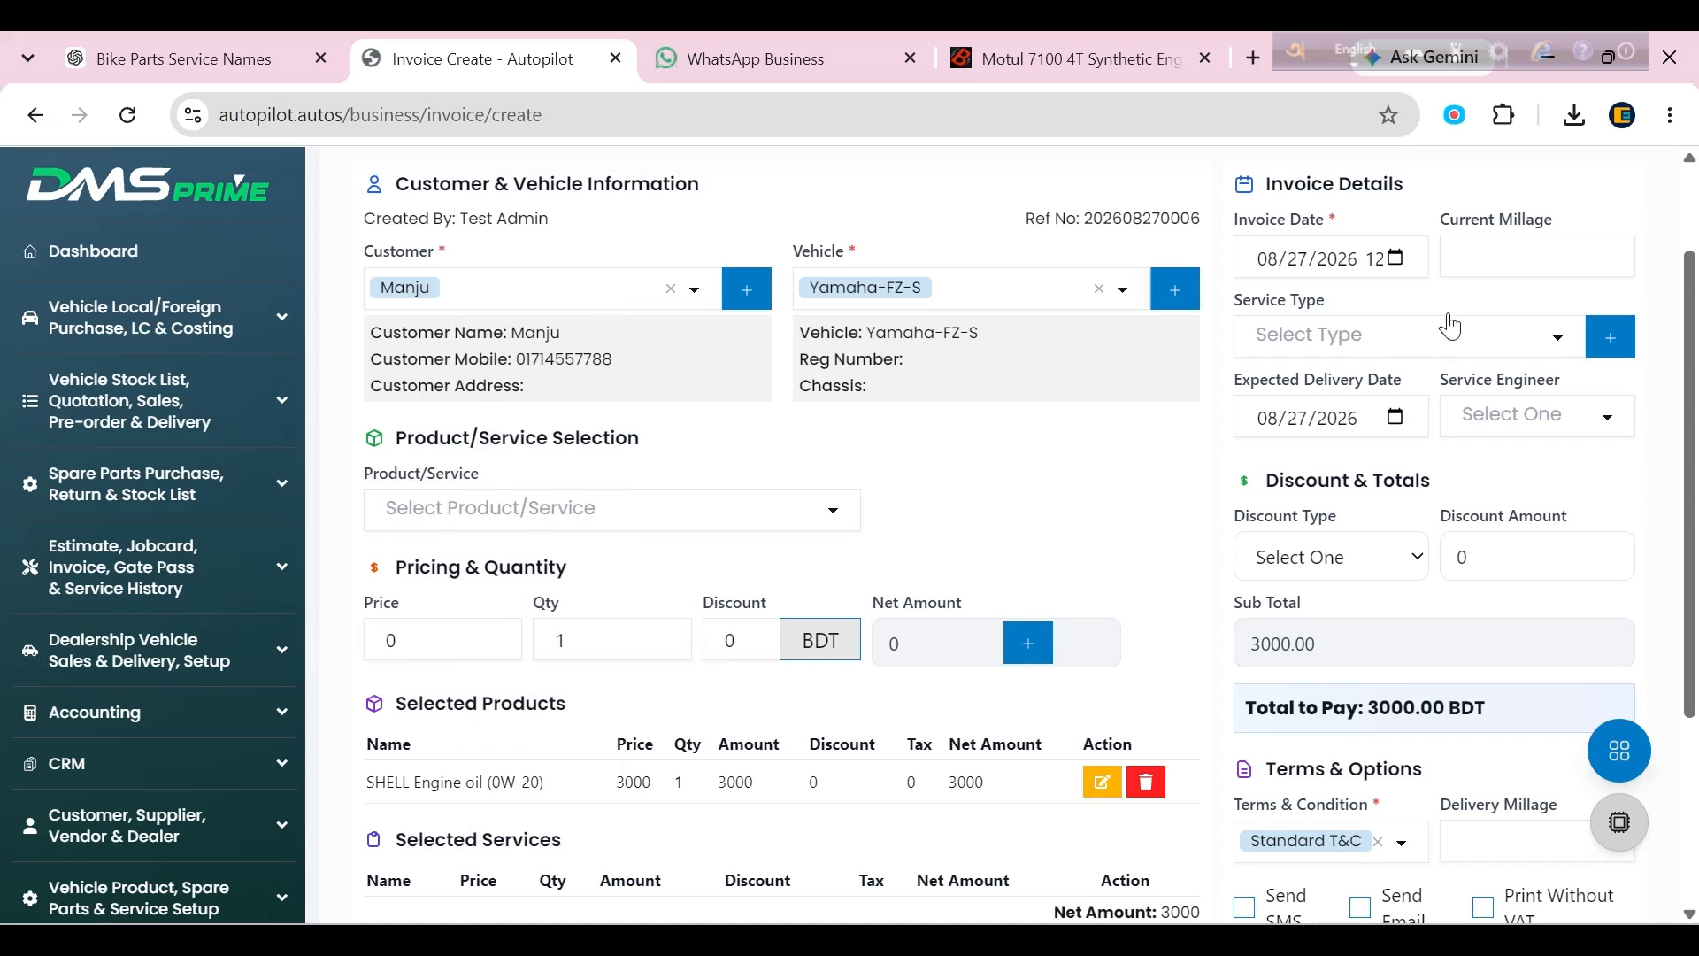
{"action": "left_click", "coordinate": [1492, 255]}
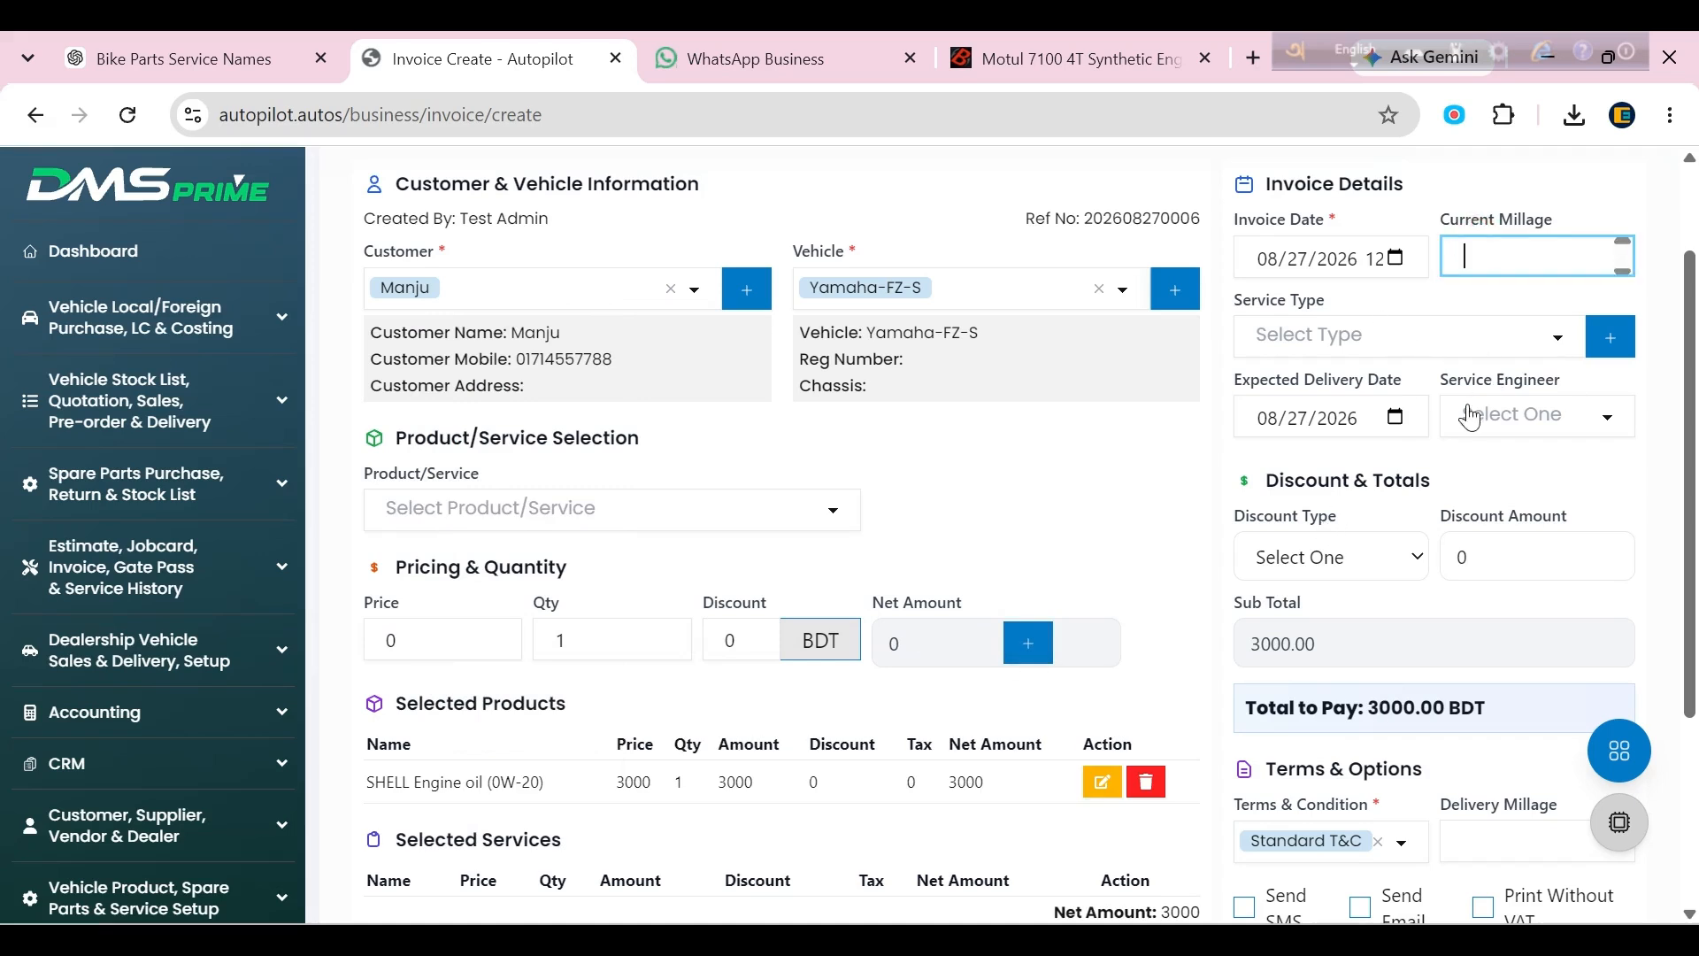
{"action": "left_click", "coordinate": [1540, 414]}
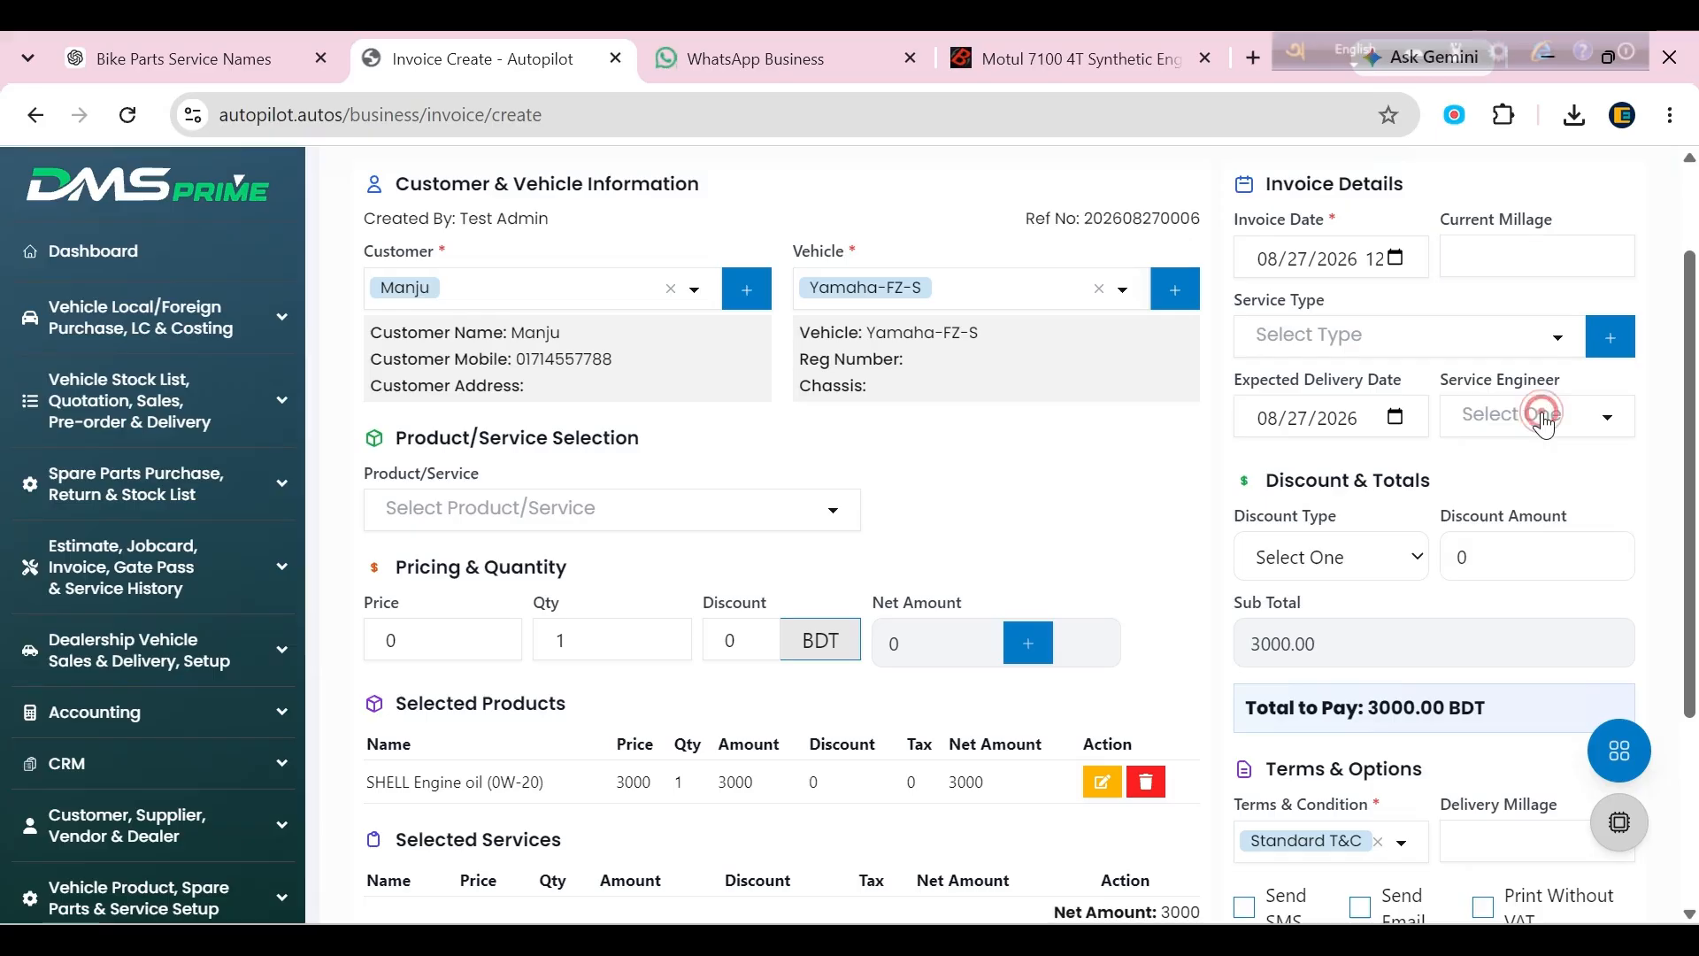
{"action": "left_click", "coordinate": [1541, 414]}
{"action": "left_click", "coordinate": [1541, 413]}
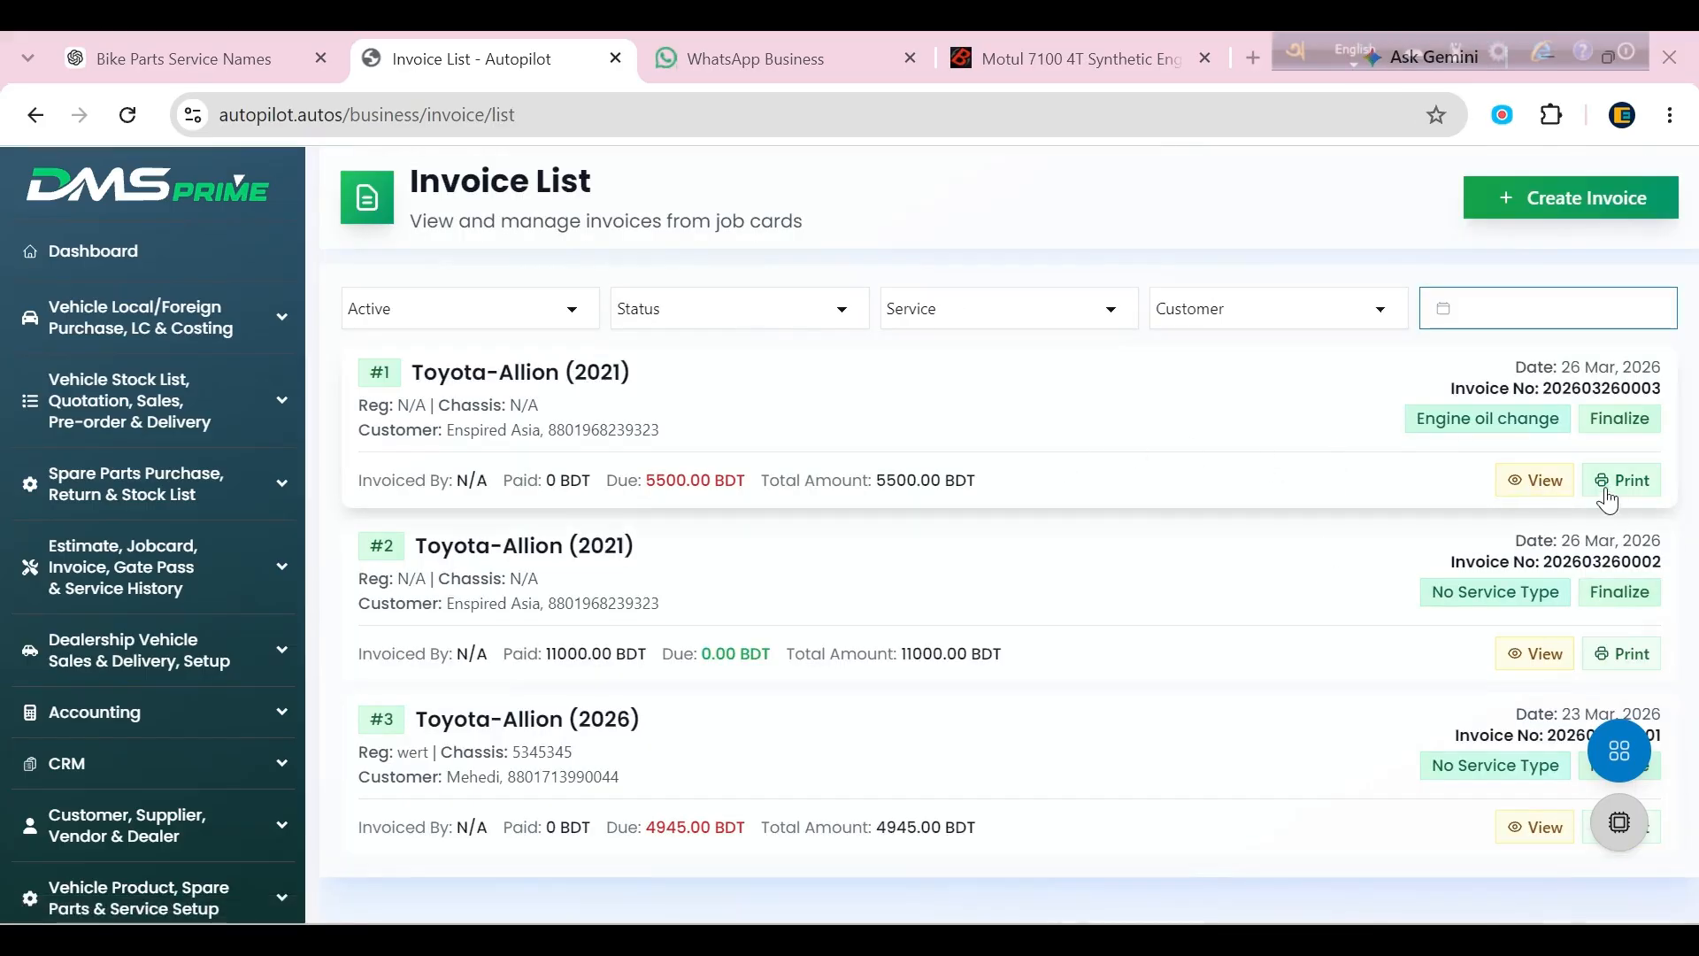
View the letterhead print version of the first Toyota-Allion (2021) invoice, then close the document.
{"action": "left_click", "coordinate": [1643, 487]}
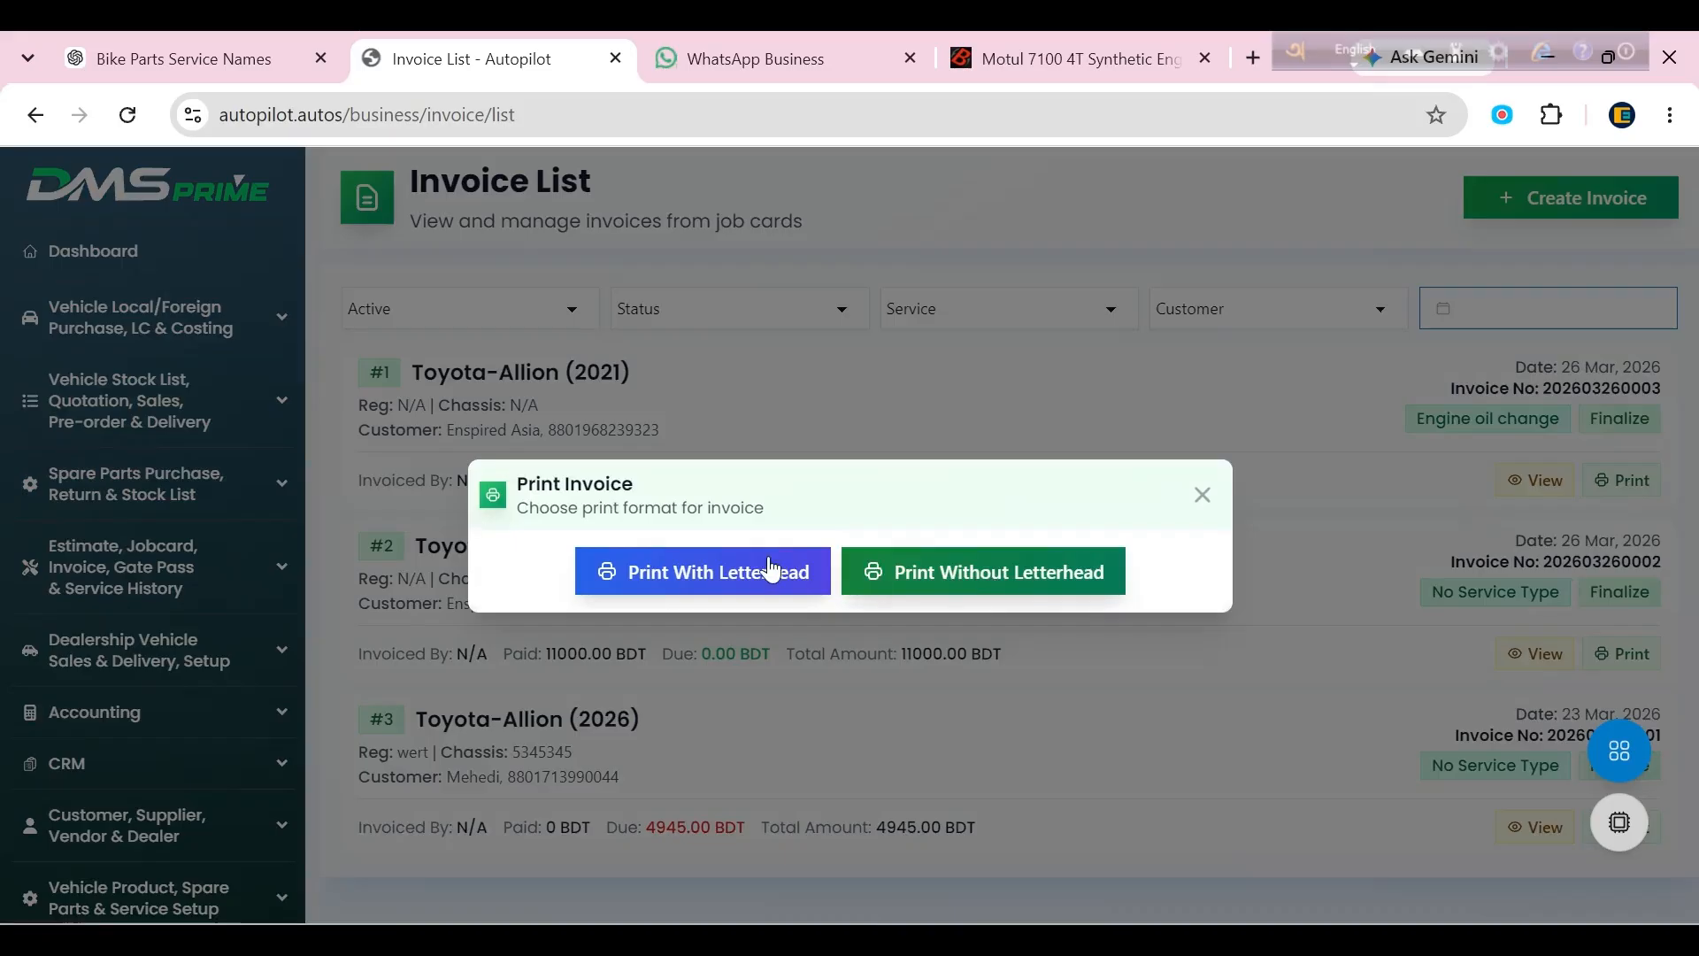
{"action": "left_click", "coordinate": [721, 577]}
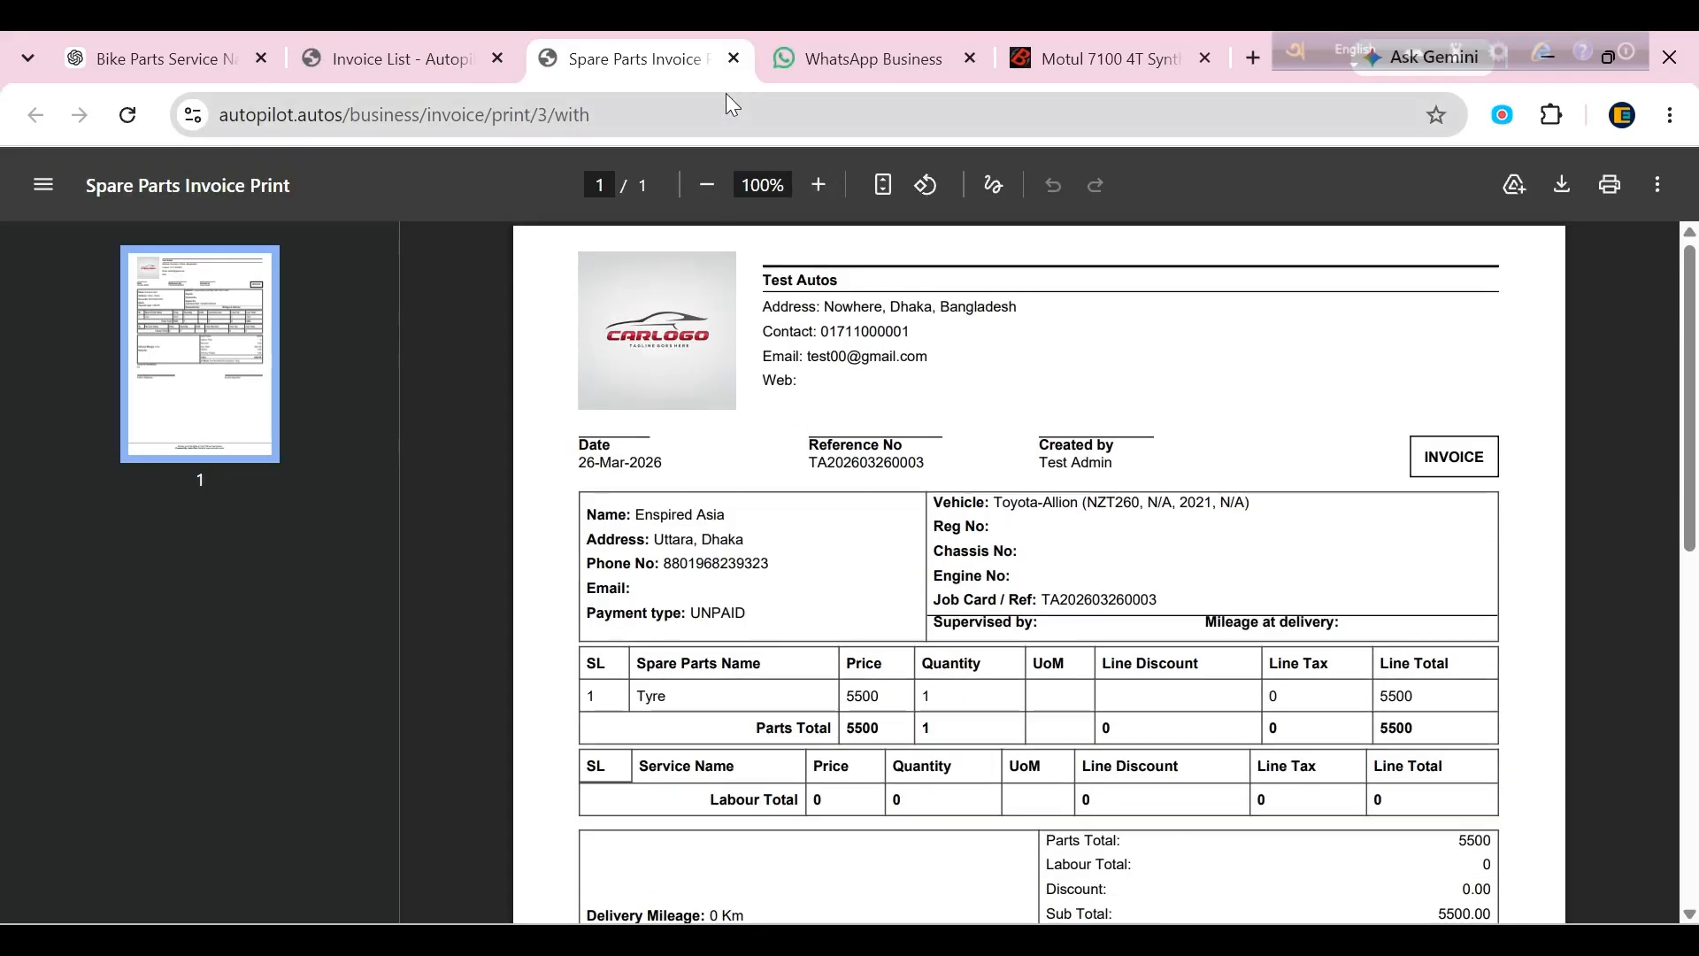
{"action": "key", "text": "ctrl+w"}
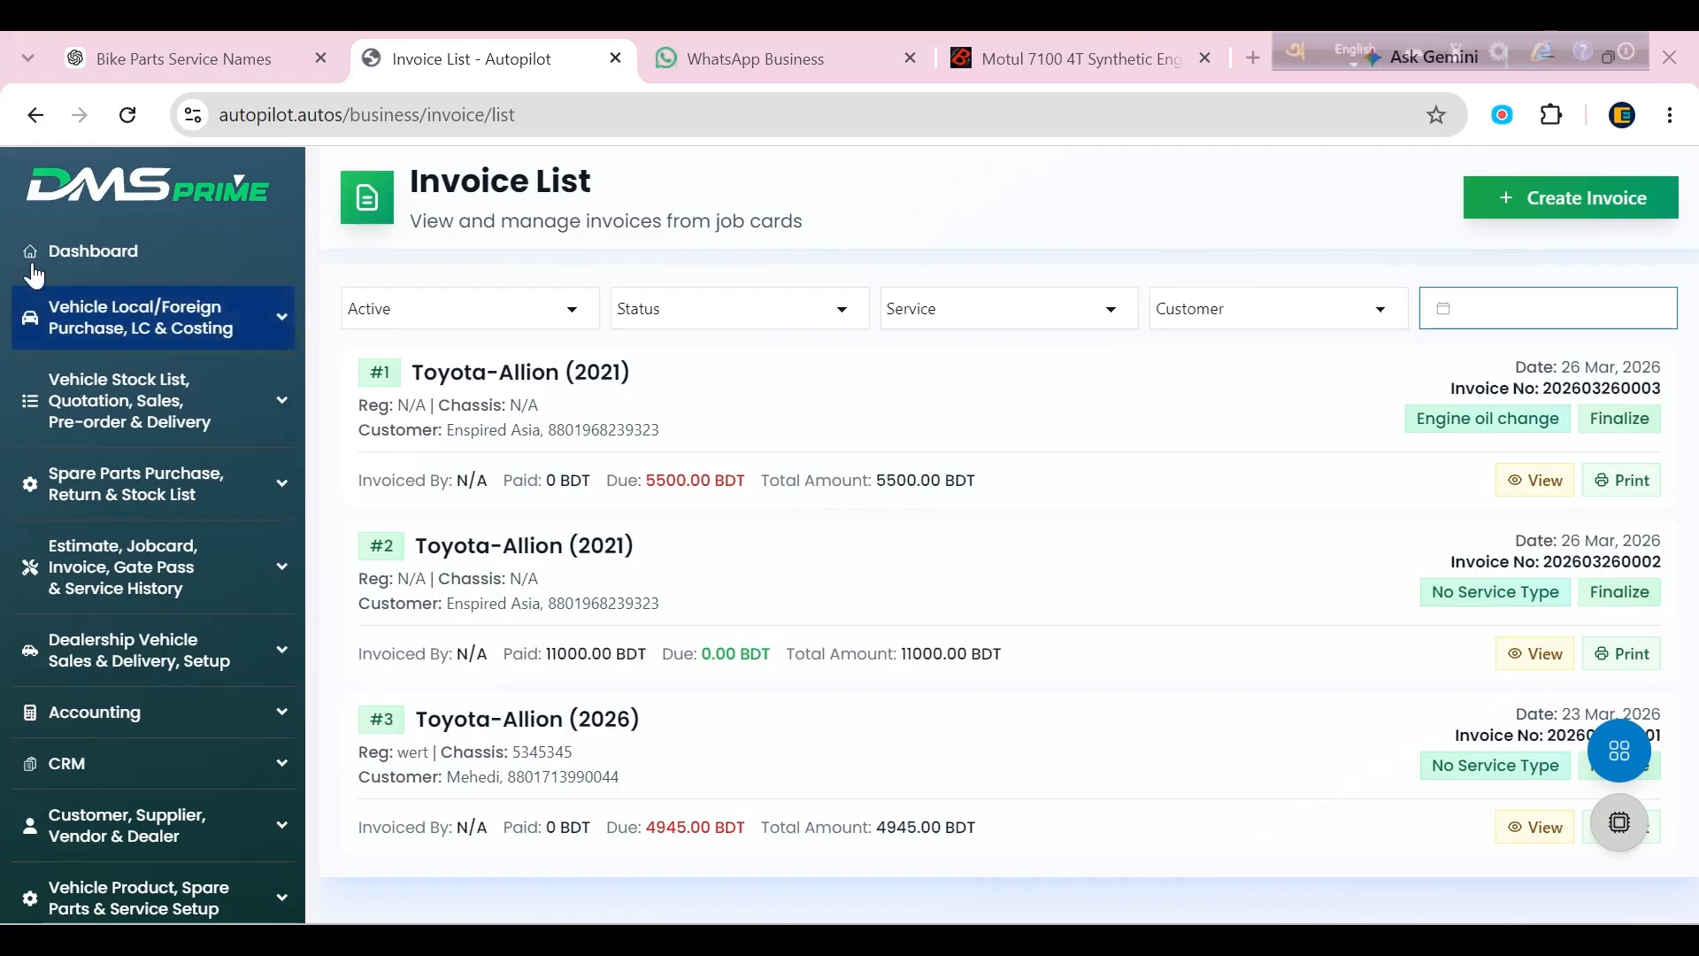
Return to the dashboard and start a new purchase from the spare parts purchase list.
{"action": "left_click", "coordinate": [49, 256]}
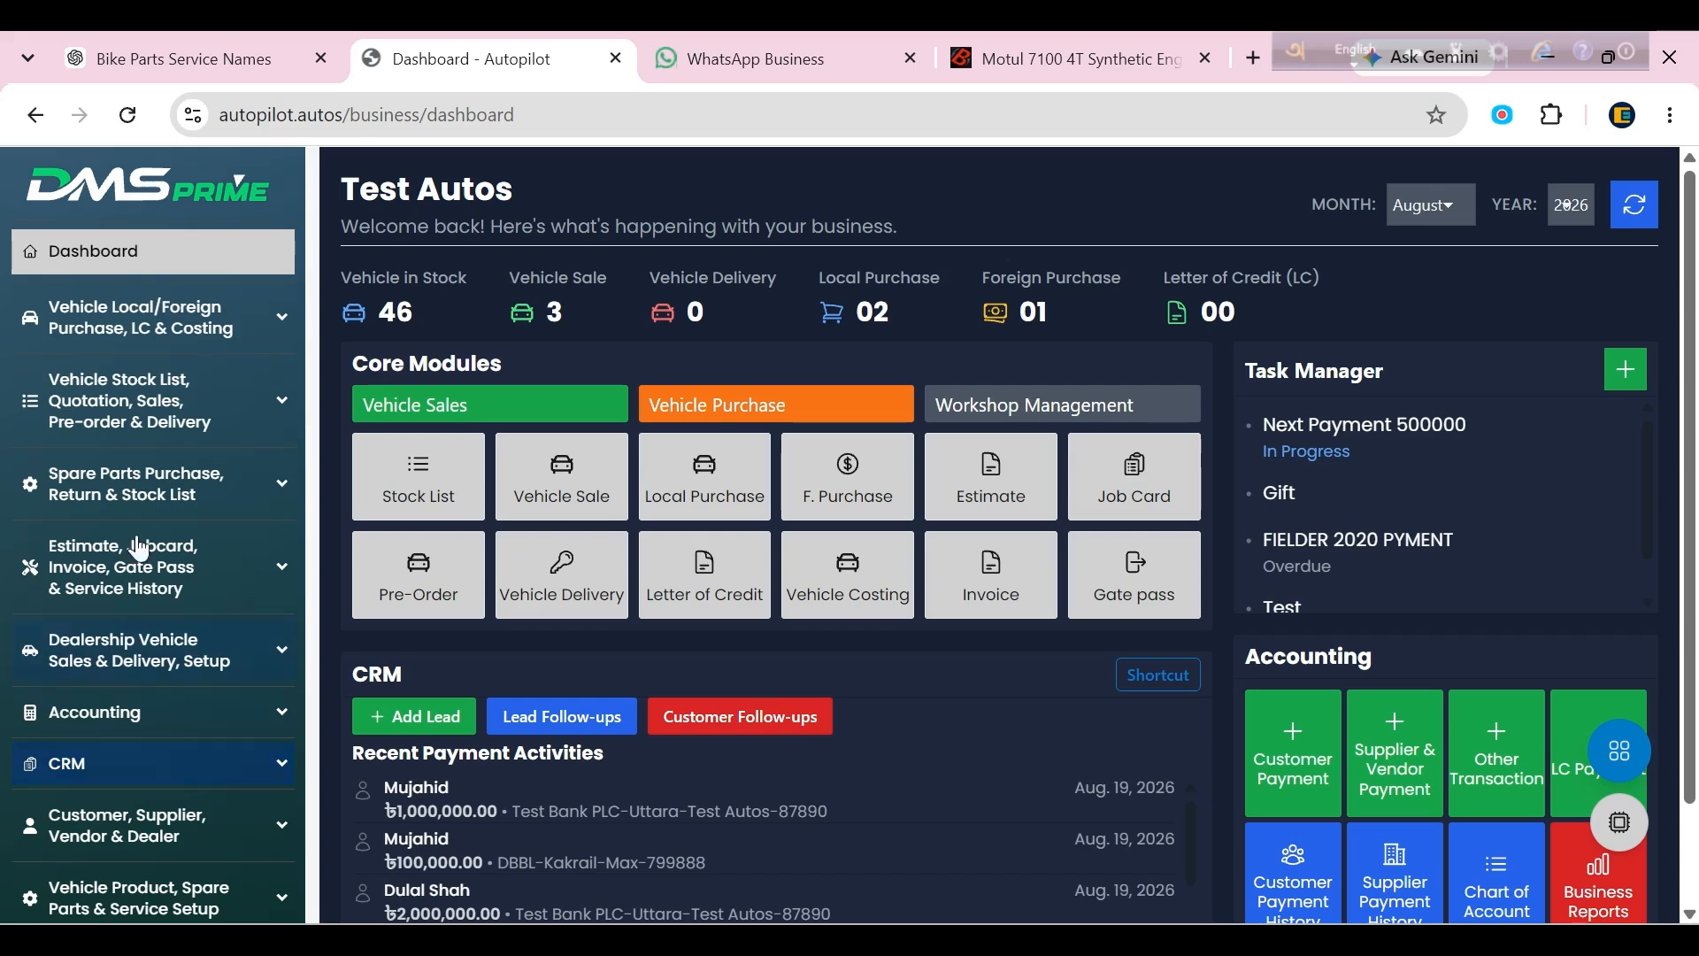
{"action": "left_click", "coordinate": [188, 490]}
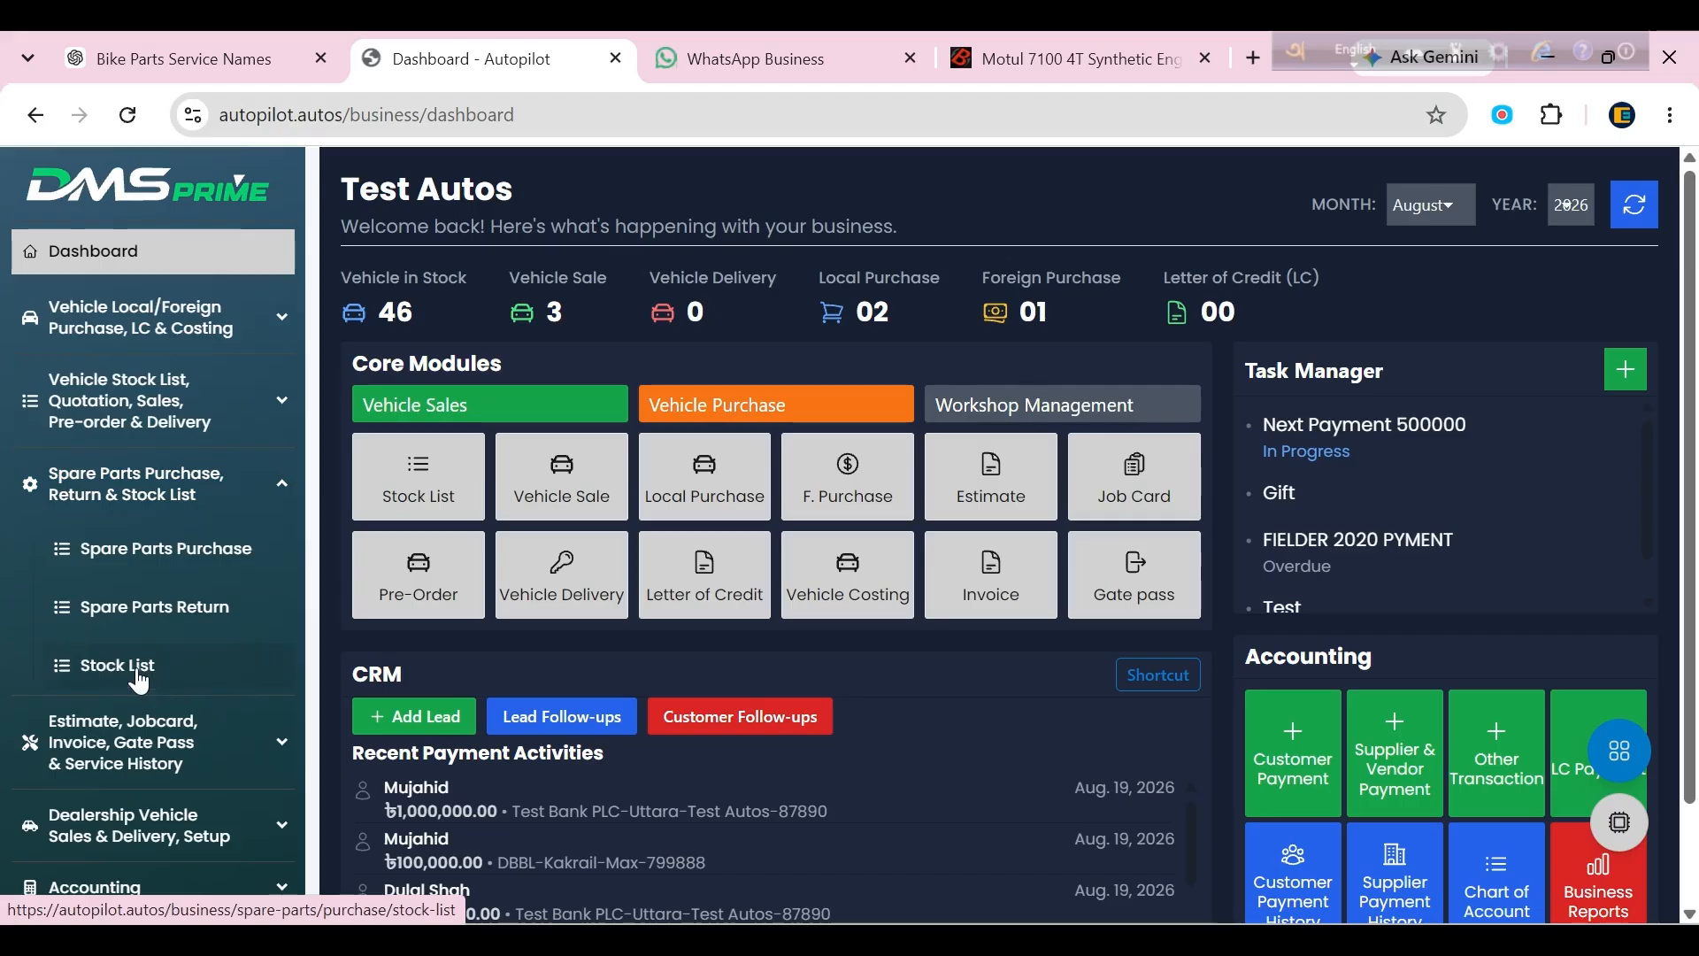
{"action": "left_click", "coordinate": [174, 560]}
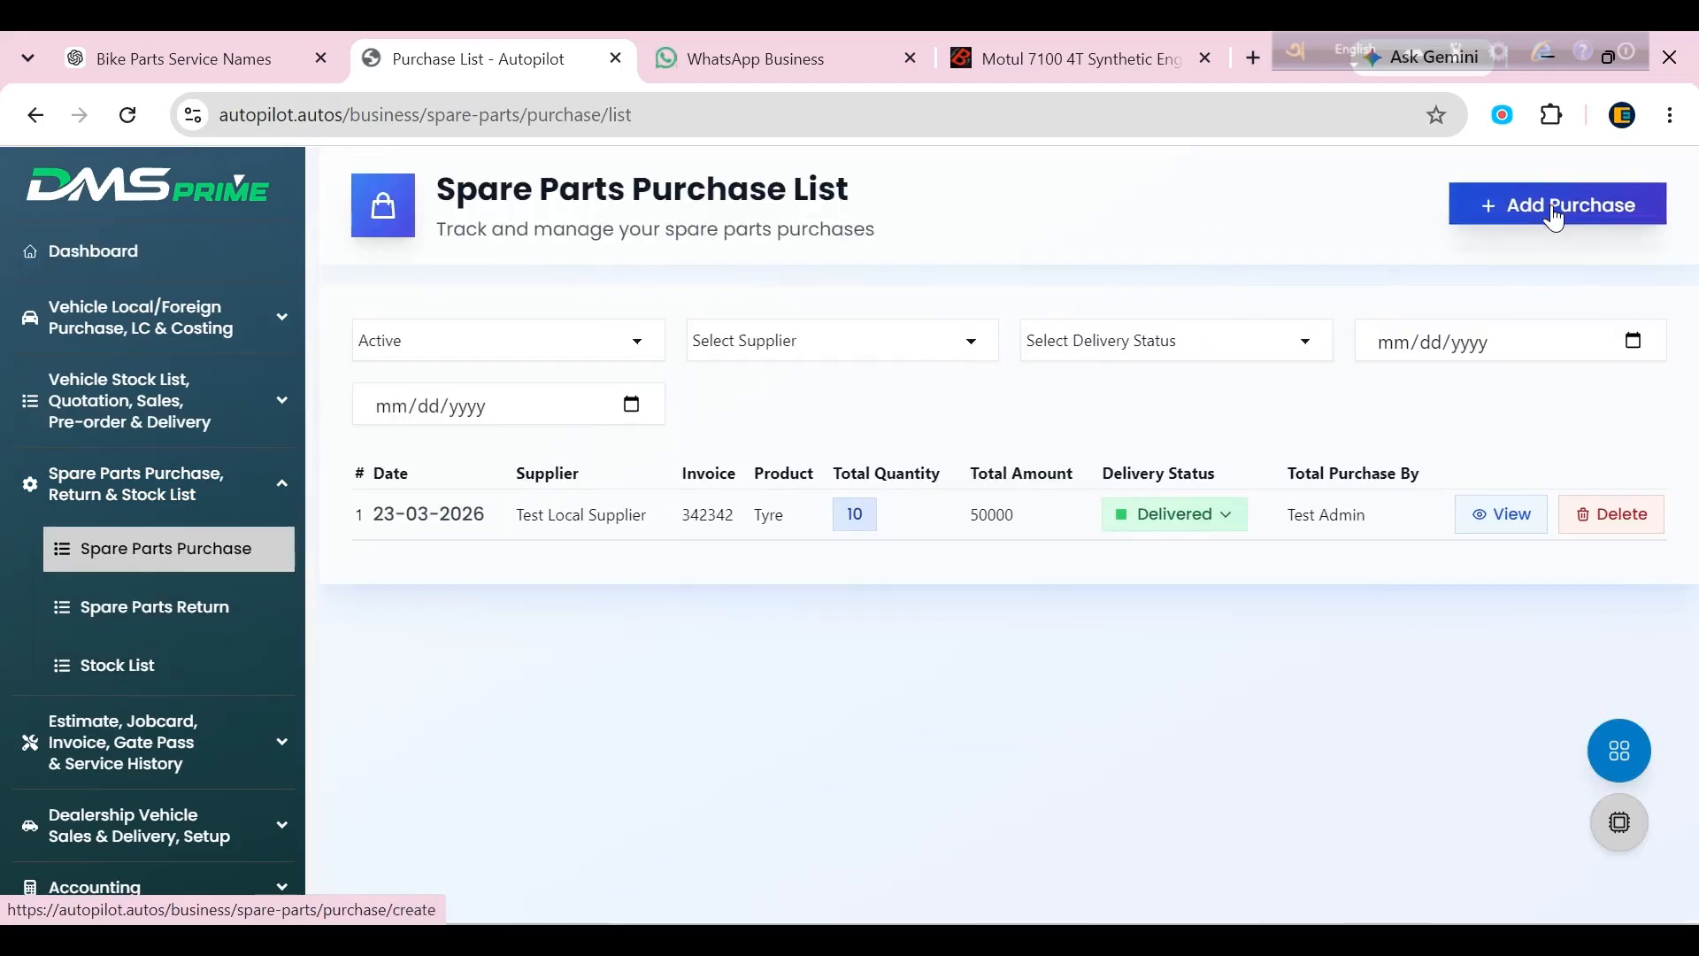
{"action": "left_click", "coordinate": [1553, 209]}
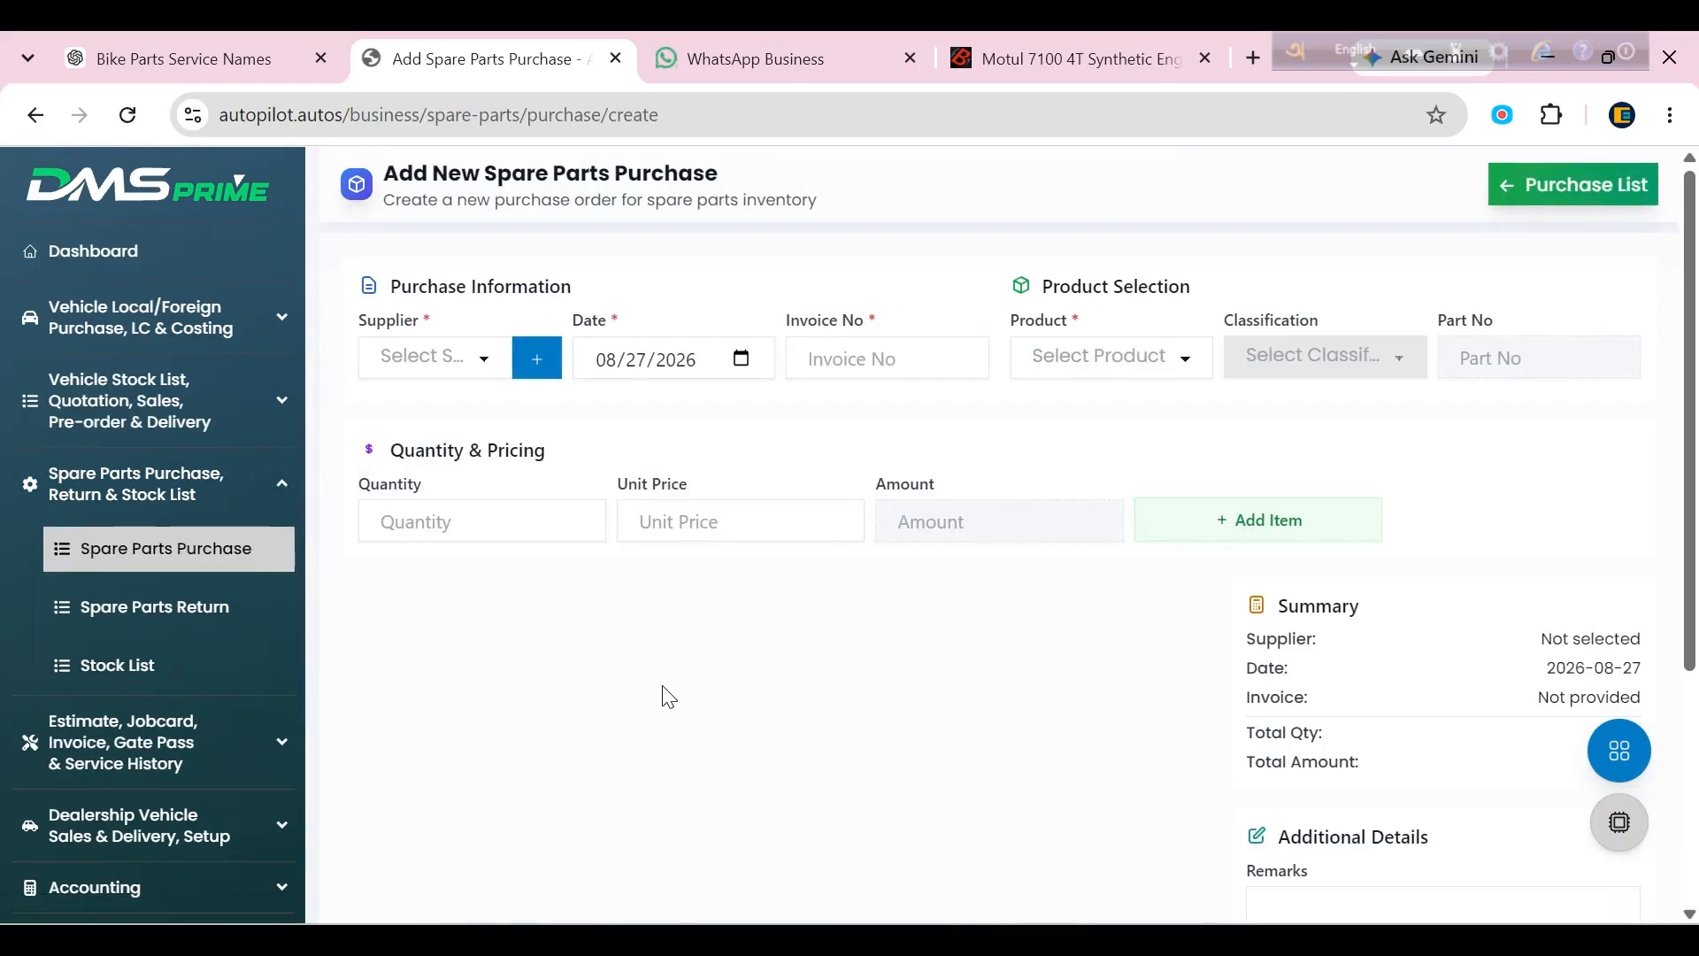
Select Demo Supplier as the purchase's supplier and enter 342 as the invoice number.
{"action": "left_click", "coordinate": [448, 359]}
{"action": "scroll", "coordinate": [481, 677], "scroll_direction": "down", "scroll_amount": 1}
{"action": "scroll", "coordinate": [478, 674], "scroll_direction": "down", "scroll_amount": 1}
{"action": "scroll", "coordinate": [475, 672], "scroll_direction": "up", "scroll_amount": 2}
{"action": "left_click", "coordinate": [624, 438]}
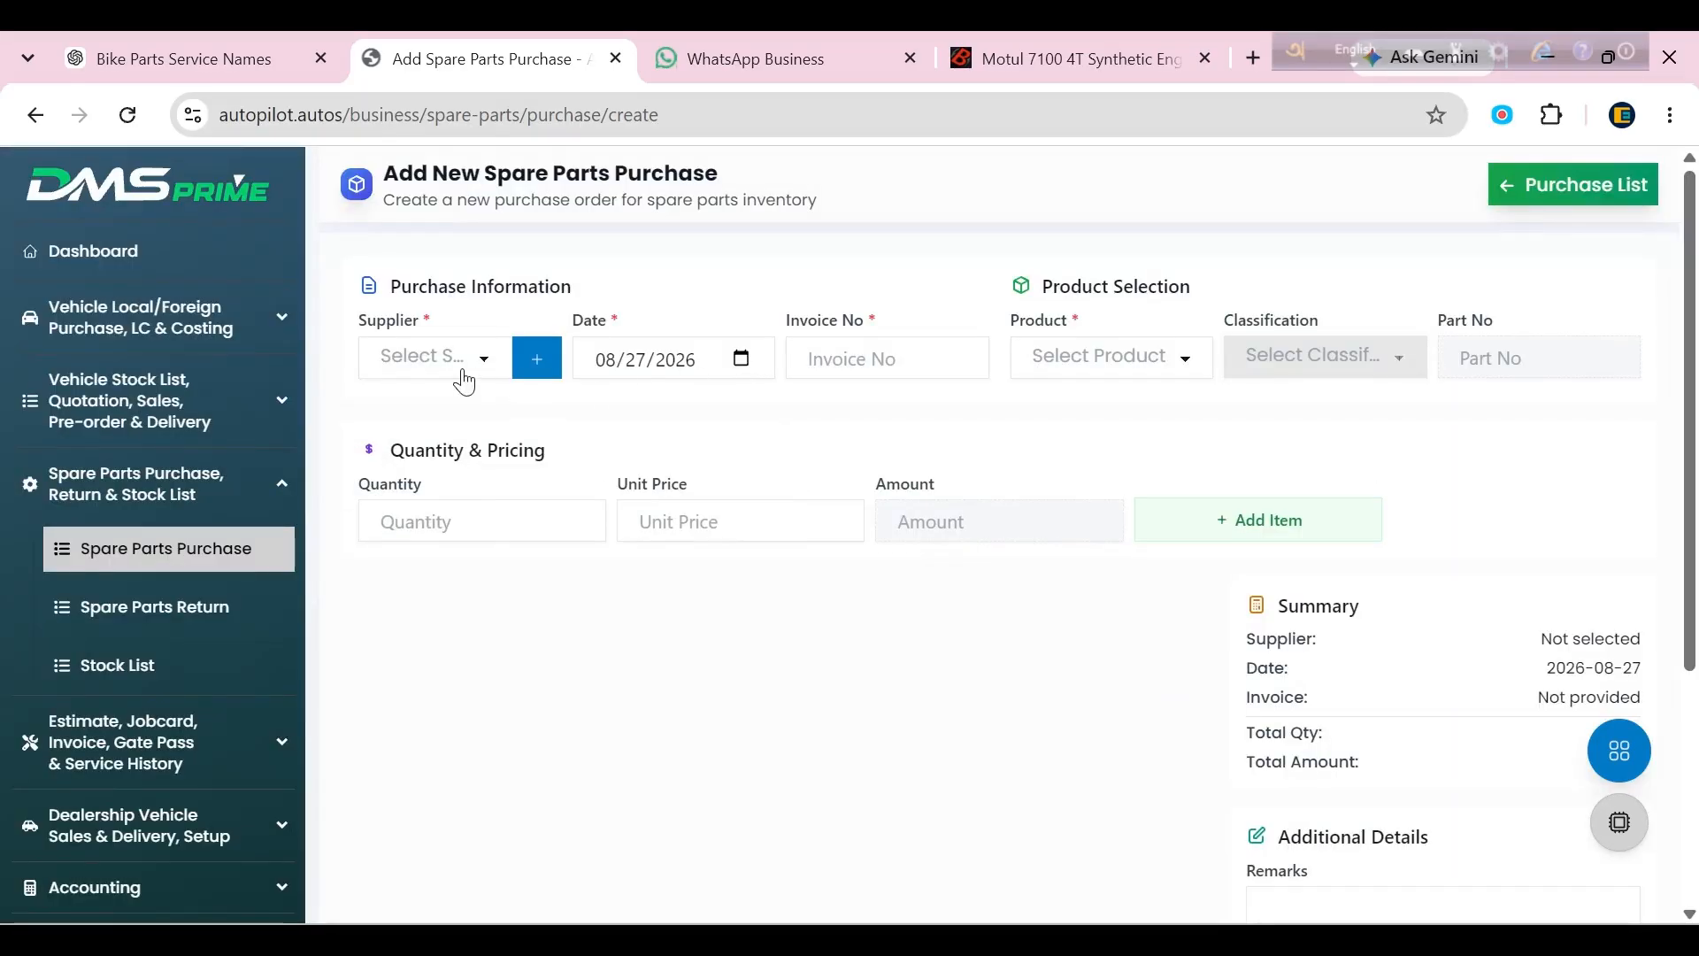
{"action": "left_click", "coordinate": [453, 362]}
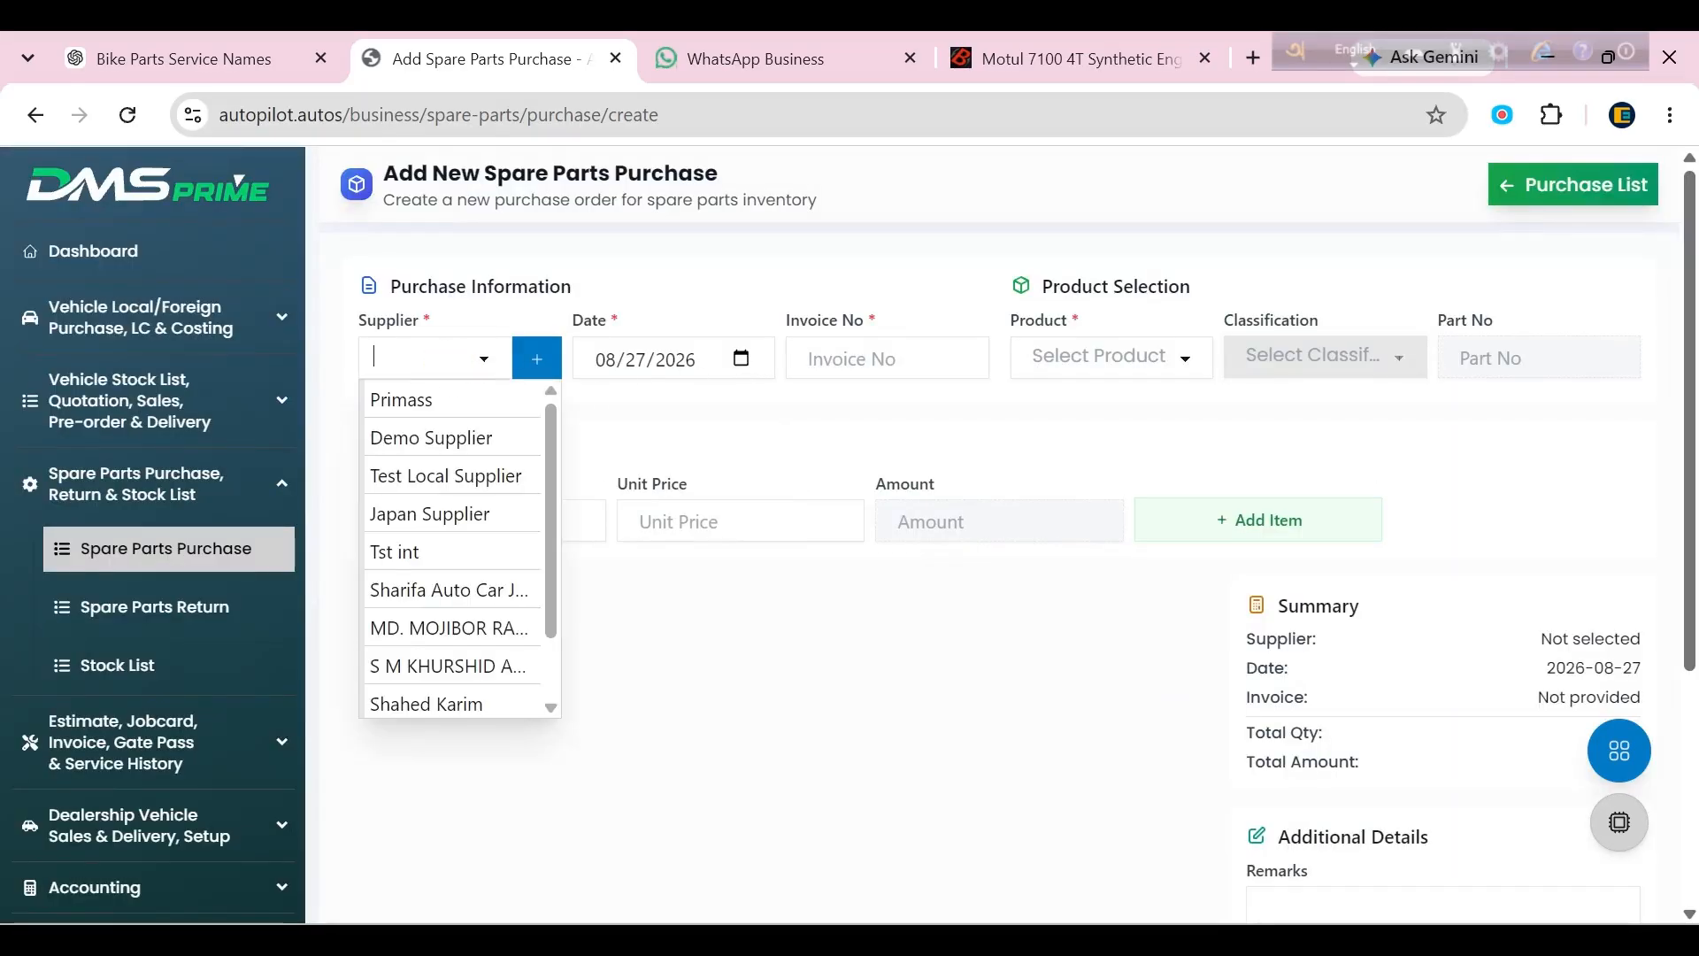
{"action": "left_click", "coordinate": [442, 438]}
{"action": "left_click", "coordinate": [868, 354]}
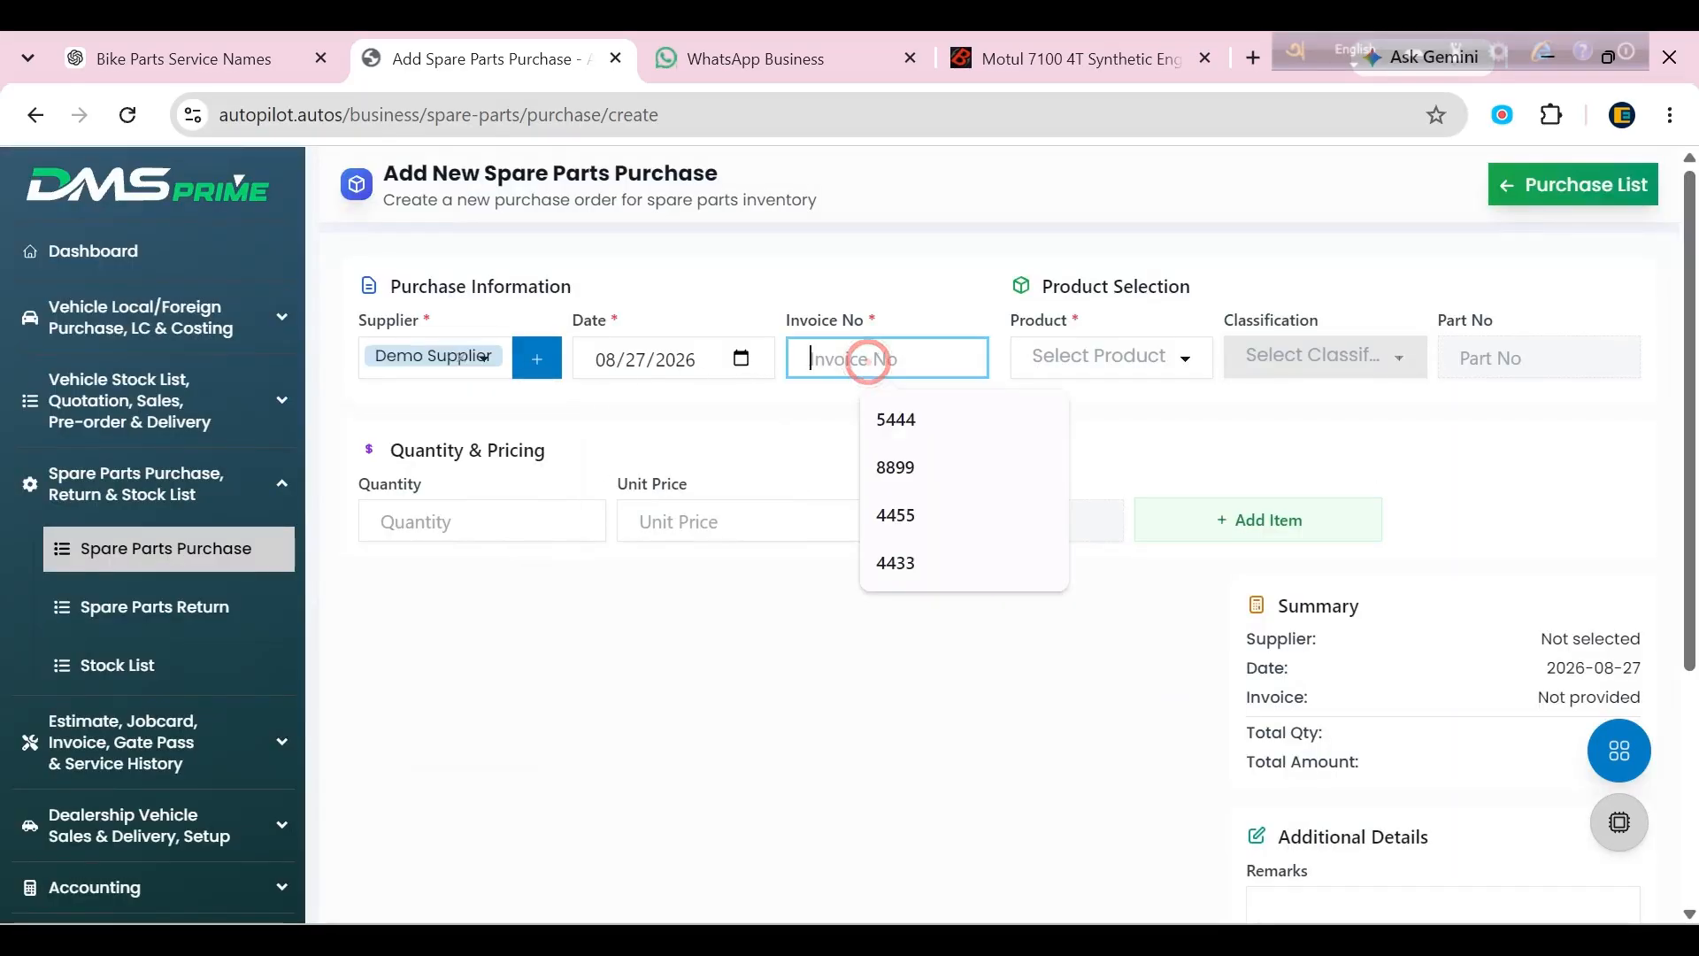
{"action": "type", "text": "342"}
Add SHELL Engine oil (0W-20) to the purchase items with a quantity of 20 and a unit price of 2000.
{"action": "left_click", "coordinate": [1110, 357]}
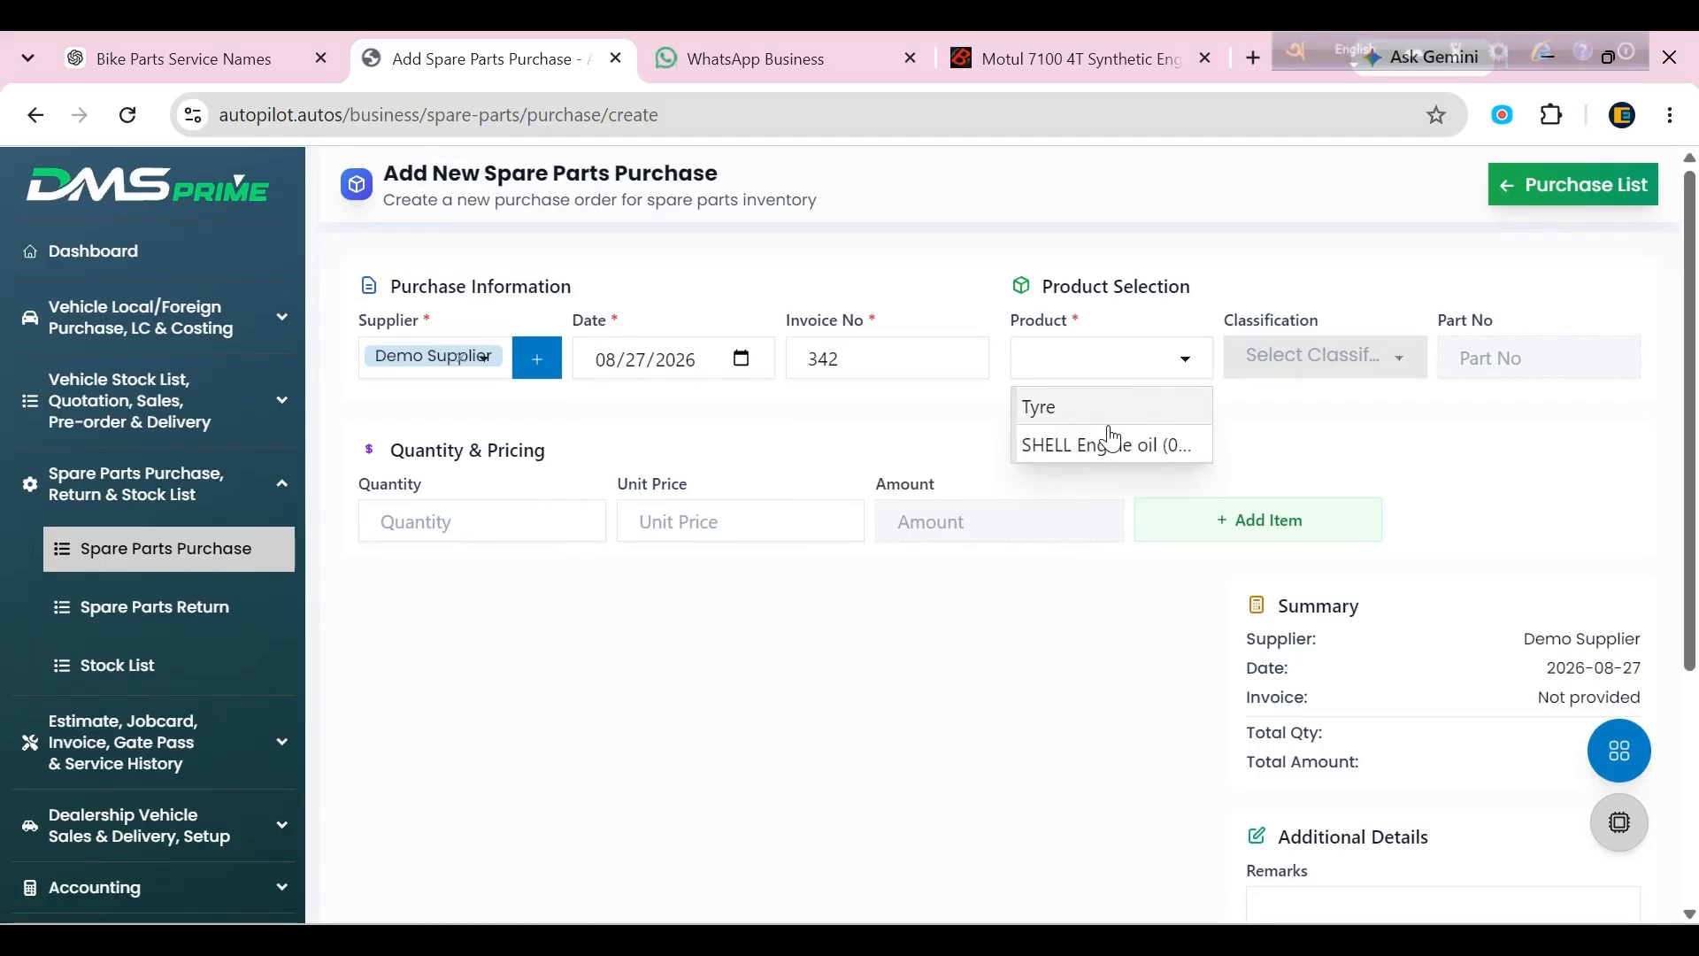
{"action": "left_click", "coordinate": [1111, 440]}
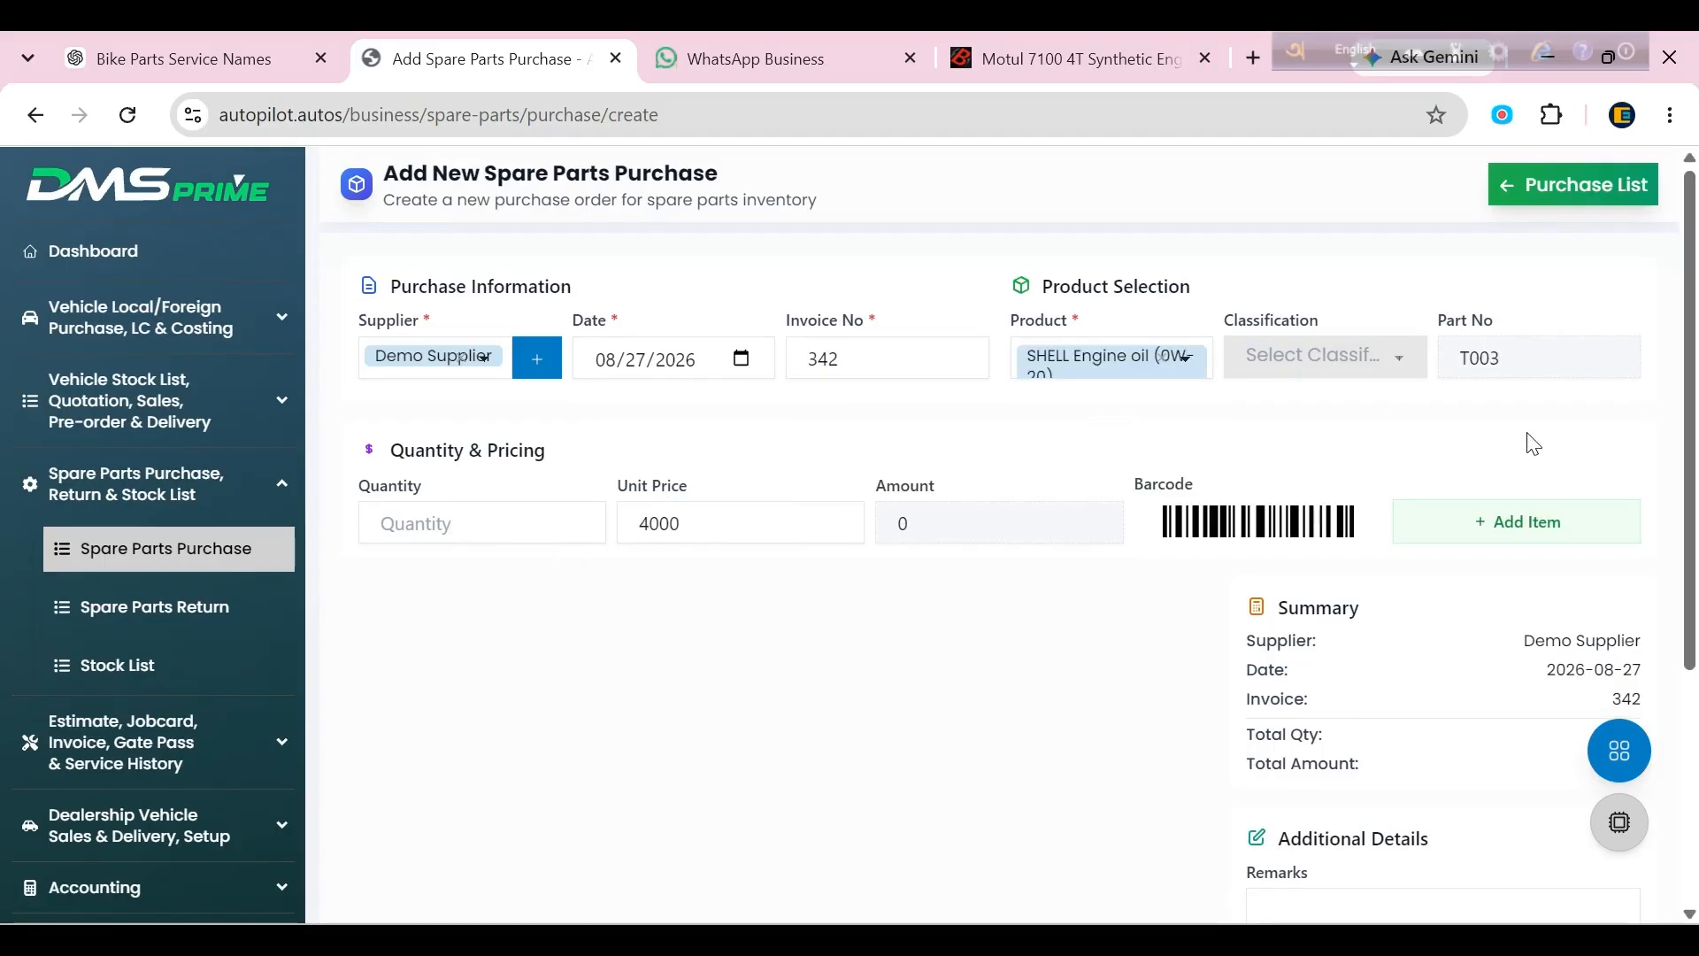
{"action": "key", "text": "Tab"}
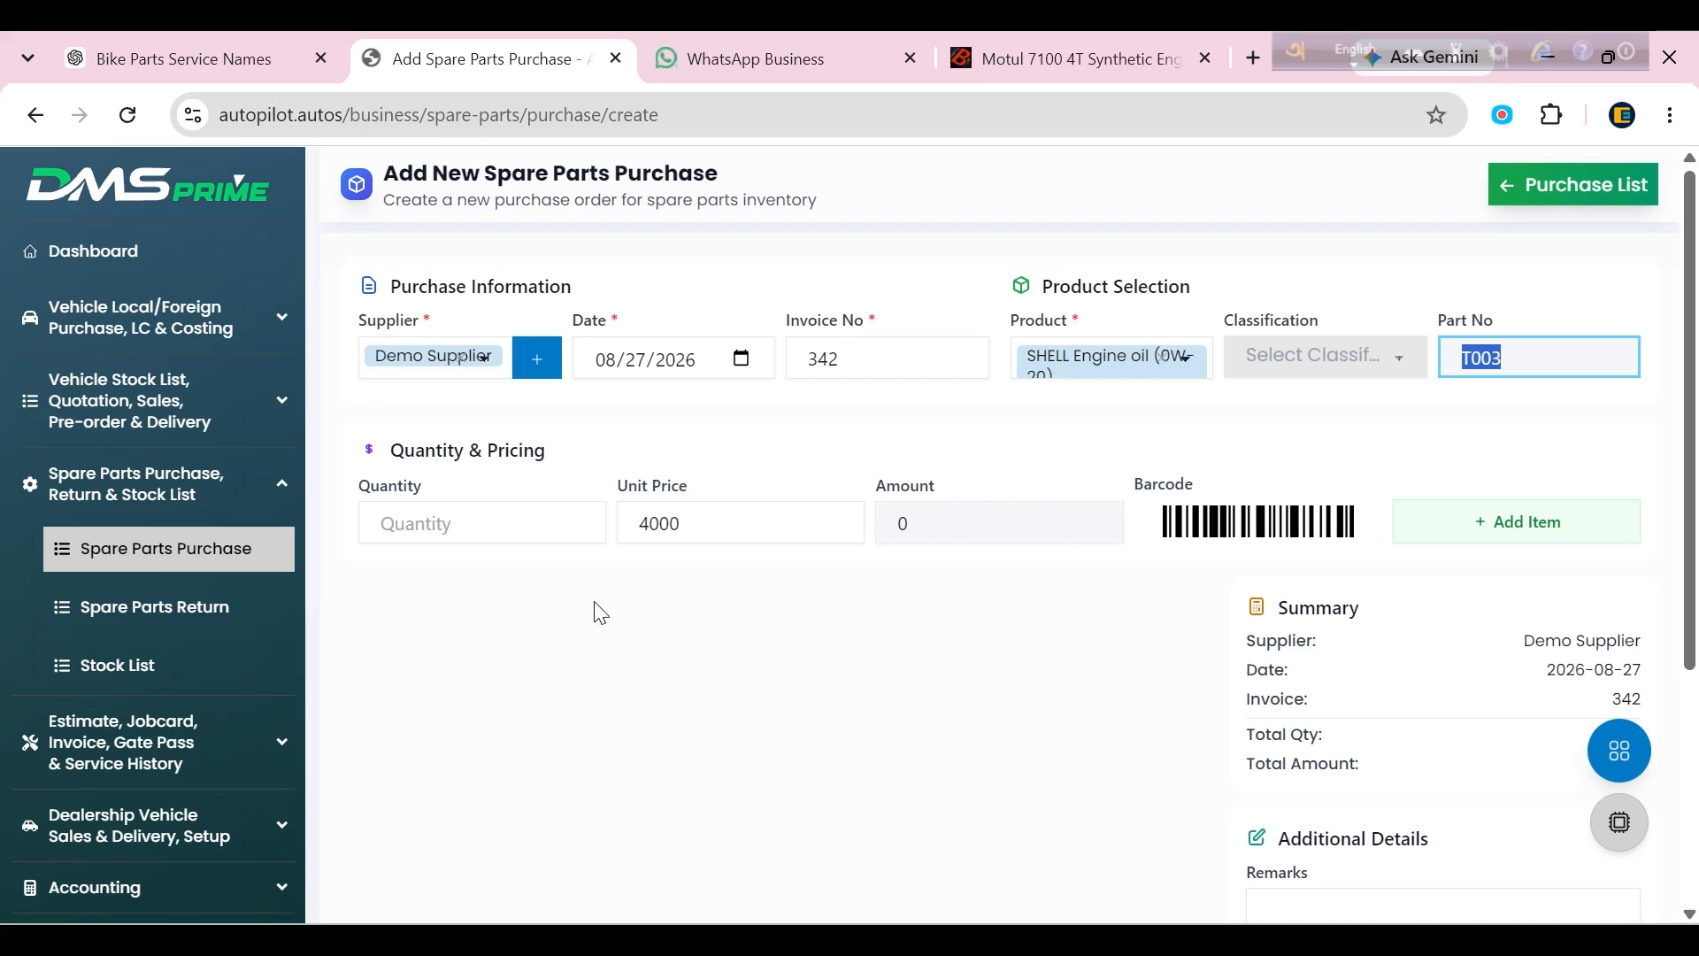
{"action": "key", "text": "Tab"}
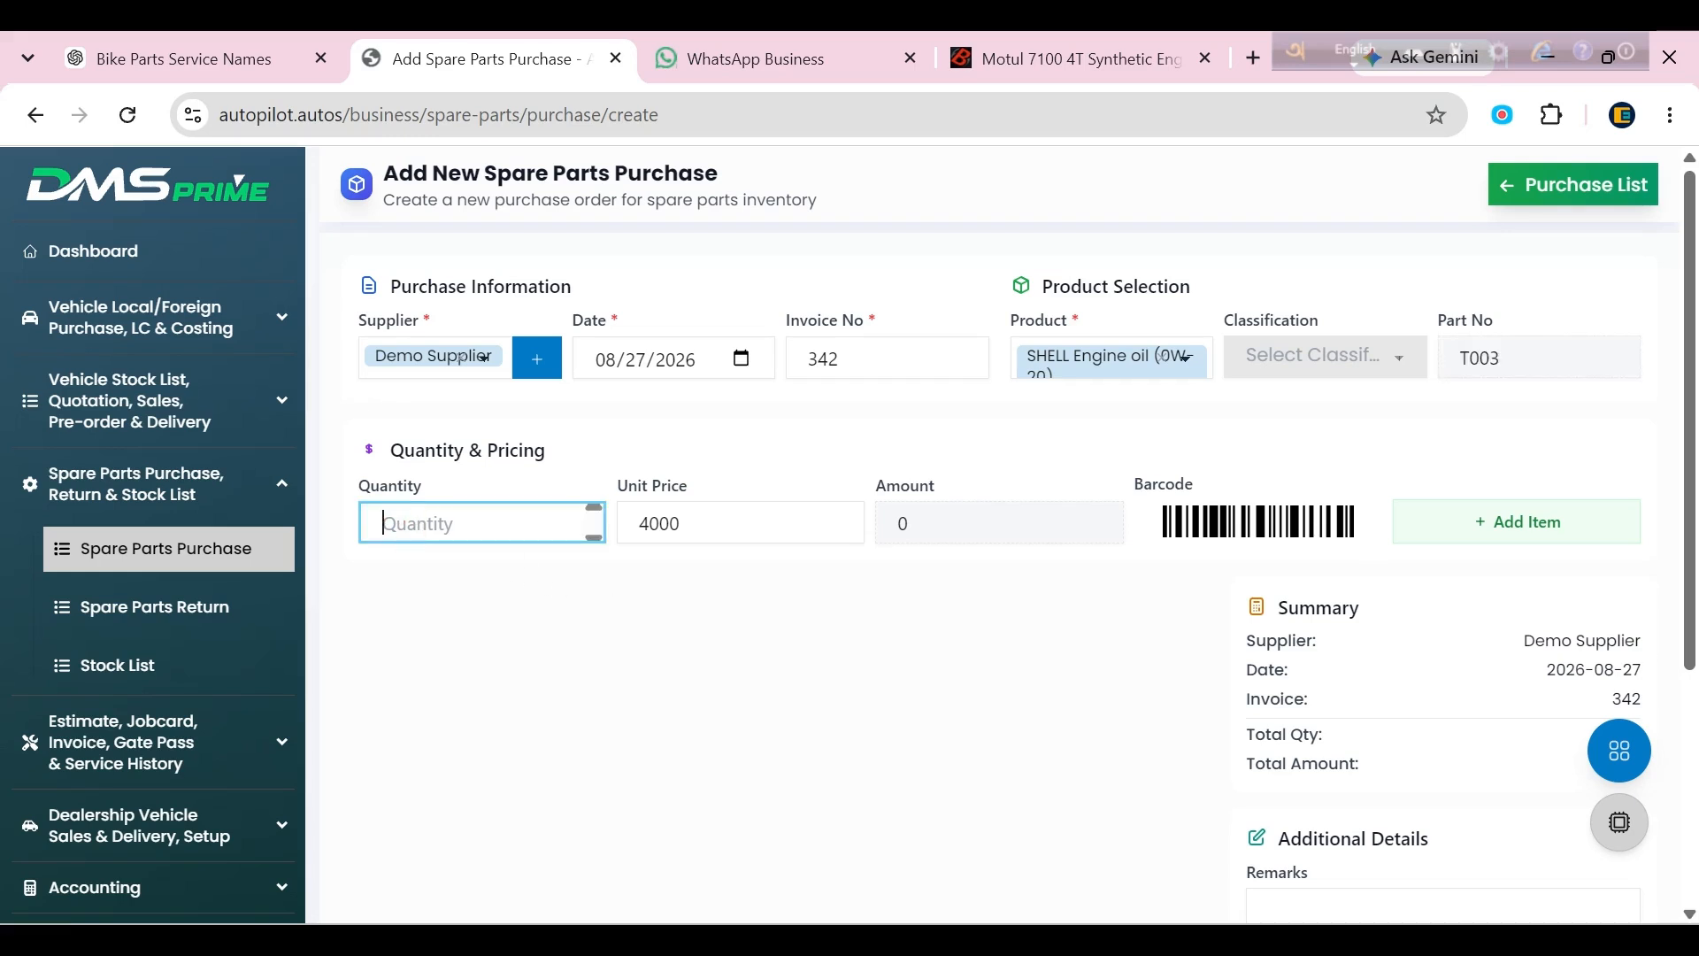
{"action": "type", "text": "20"}
{"action": "left_click", "coordinate": [669, 512]}
{"action": "double_click", "coordinate": [669, 520]}
{"action": "type", "text": "2000"}
{"action": "scroll", "coordinate": [1522, 380], "scroll_direction": "down", "scroll_amount": 3}
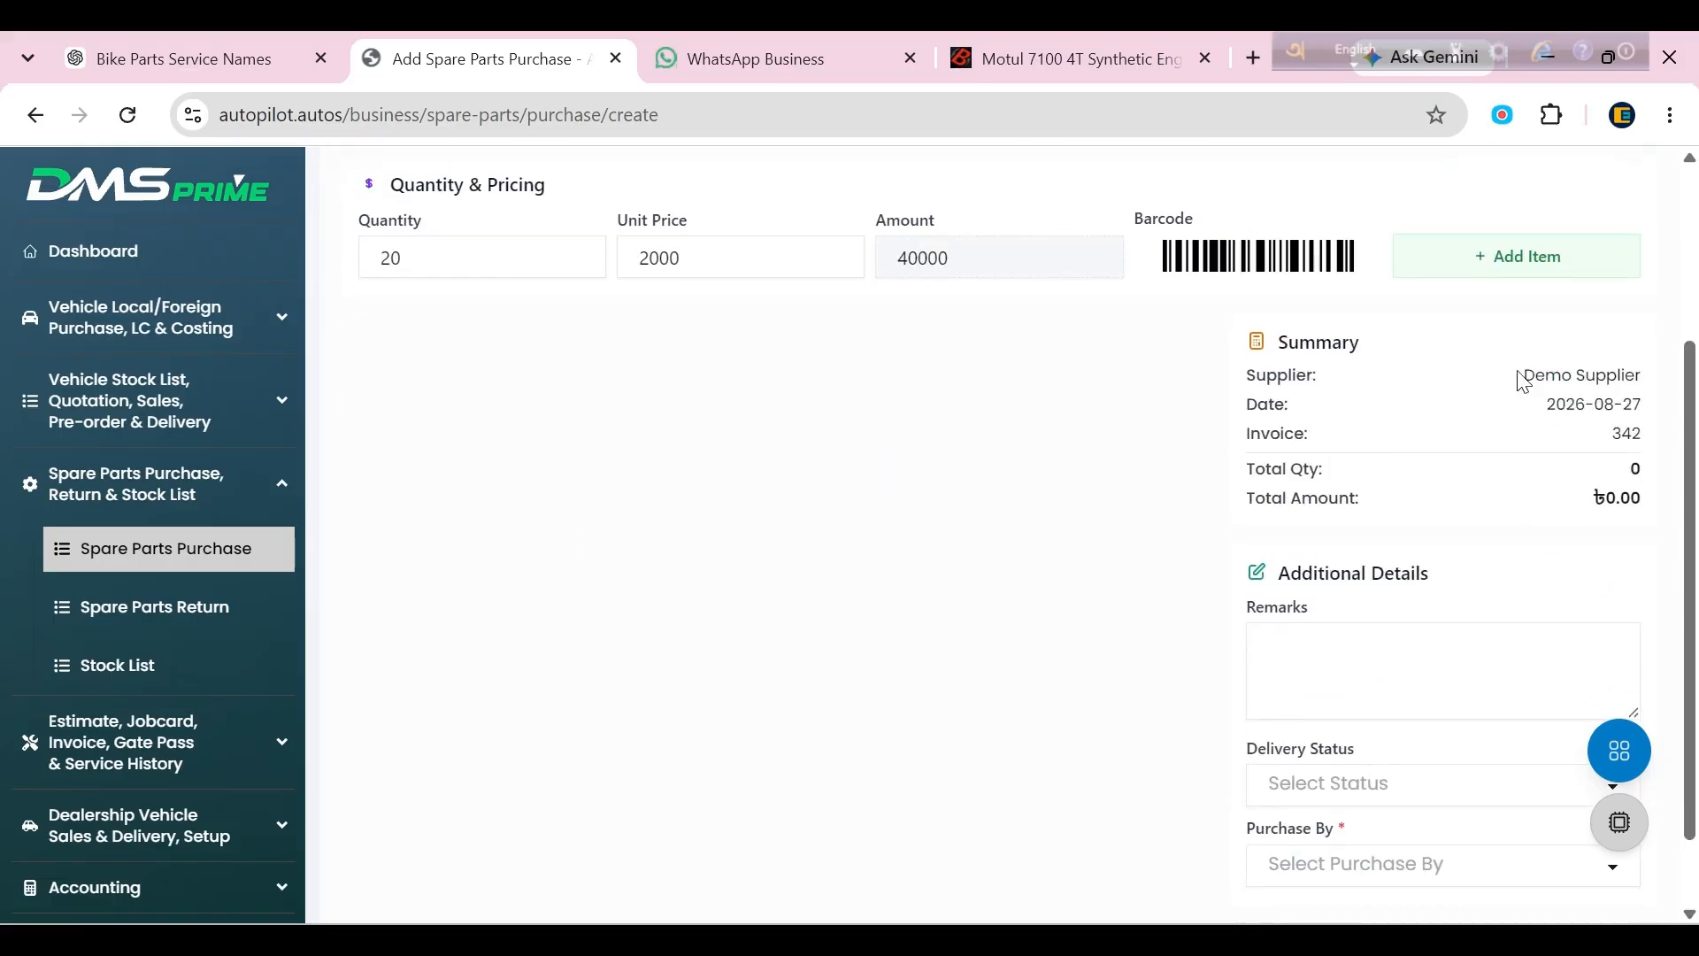
{"action": "left_click", "coordinate": [1505, 258]}
{"action": "scroll", "coordinate": [1118, 501], "scroll_direction": "up", "scroll_amount": 3}
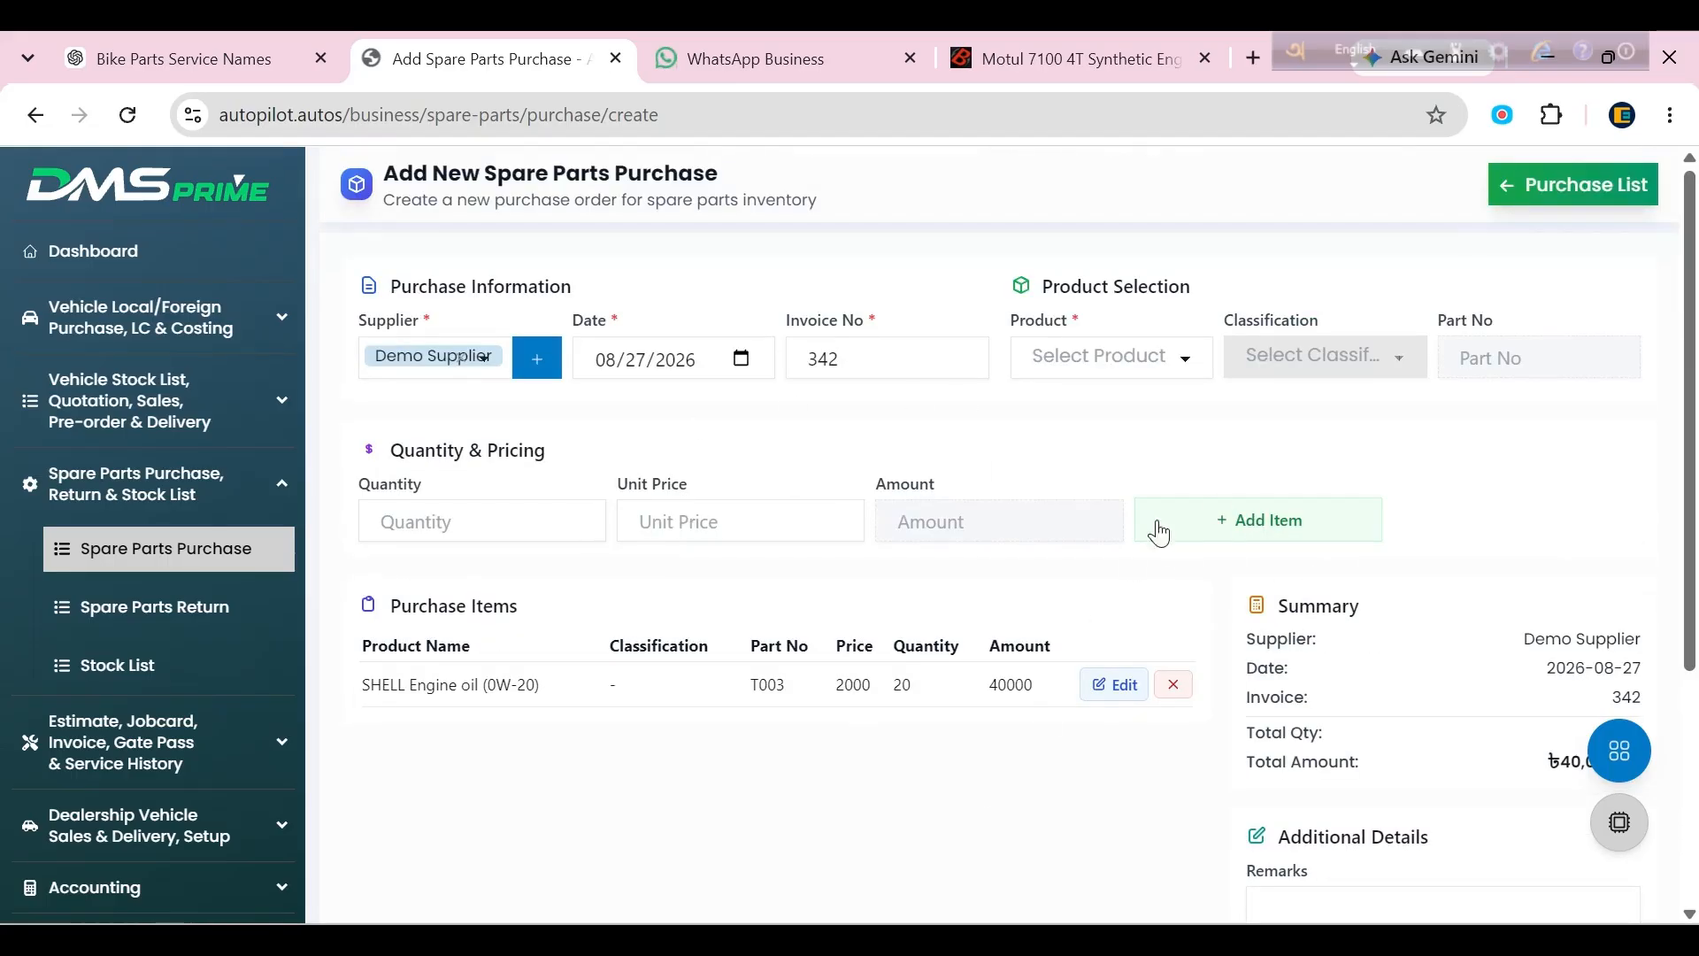
Set the delivery status to Delivered and the purchaser to Test Admin, leave the remarks blank, and confirm the purchase.
{"action": "scroll", "coordinate": [1520, 479], "scroll_direction": "down", "scroll_amount": 4}
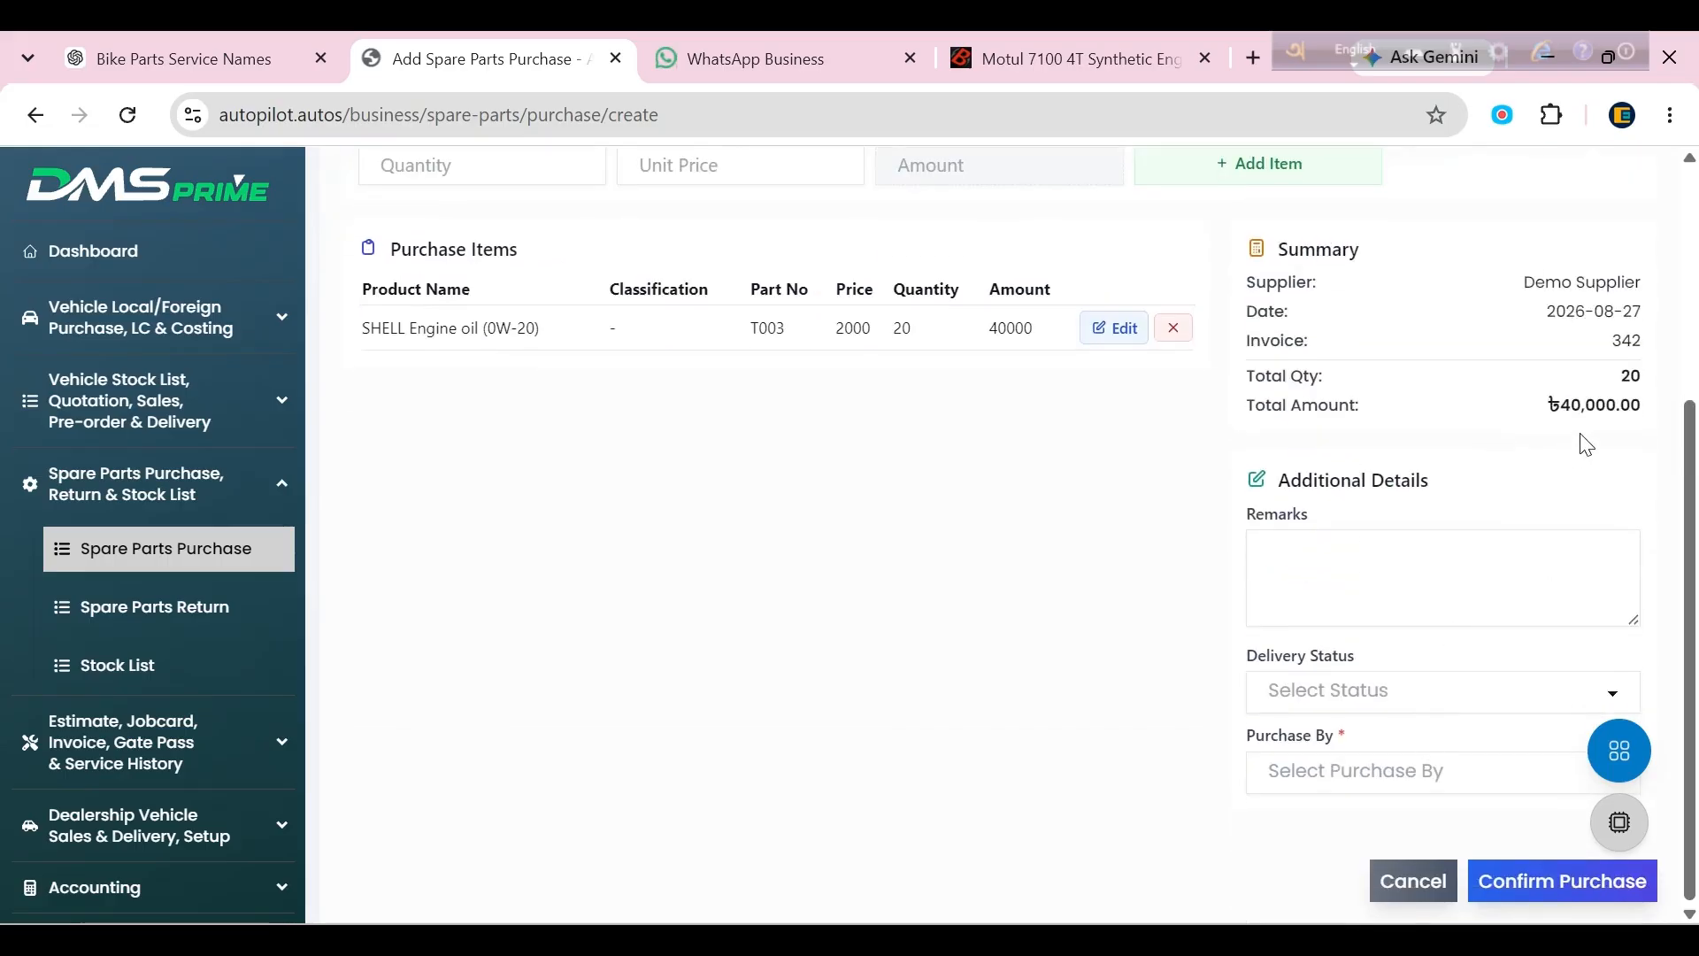
{"action": "left_click", "coordinate": [1373, 694]}
{"action": "left_click", "coordinate": [1373, 734]}
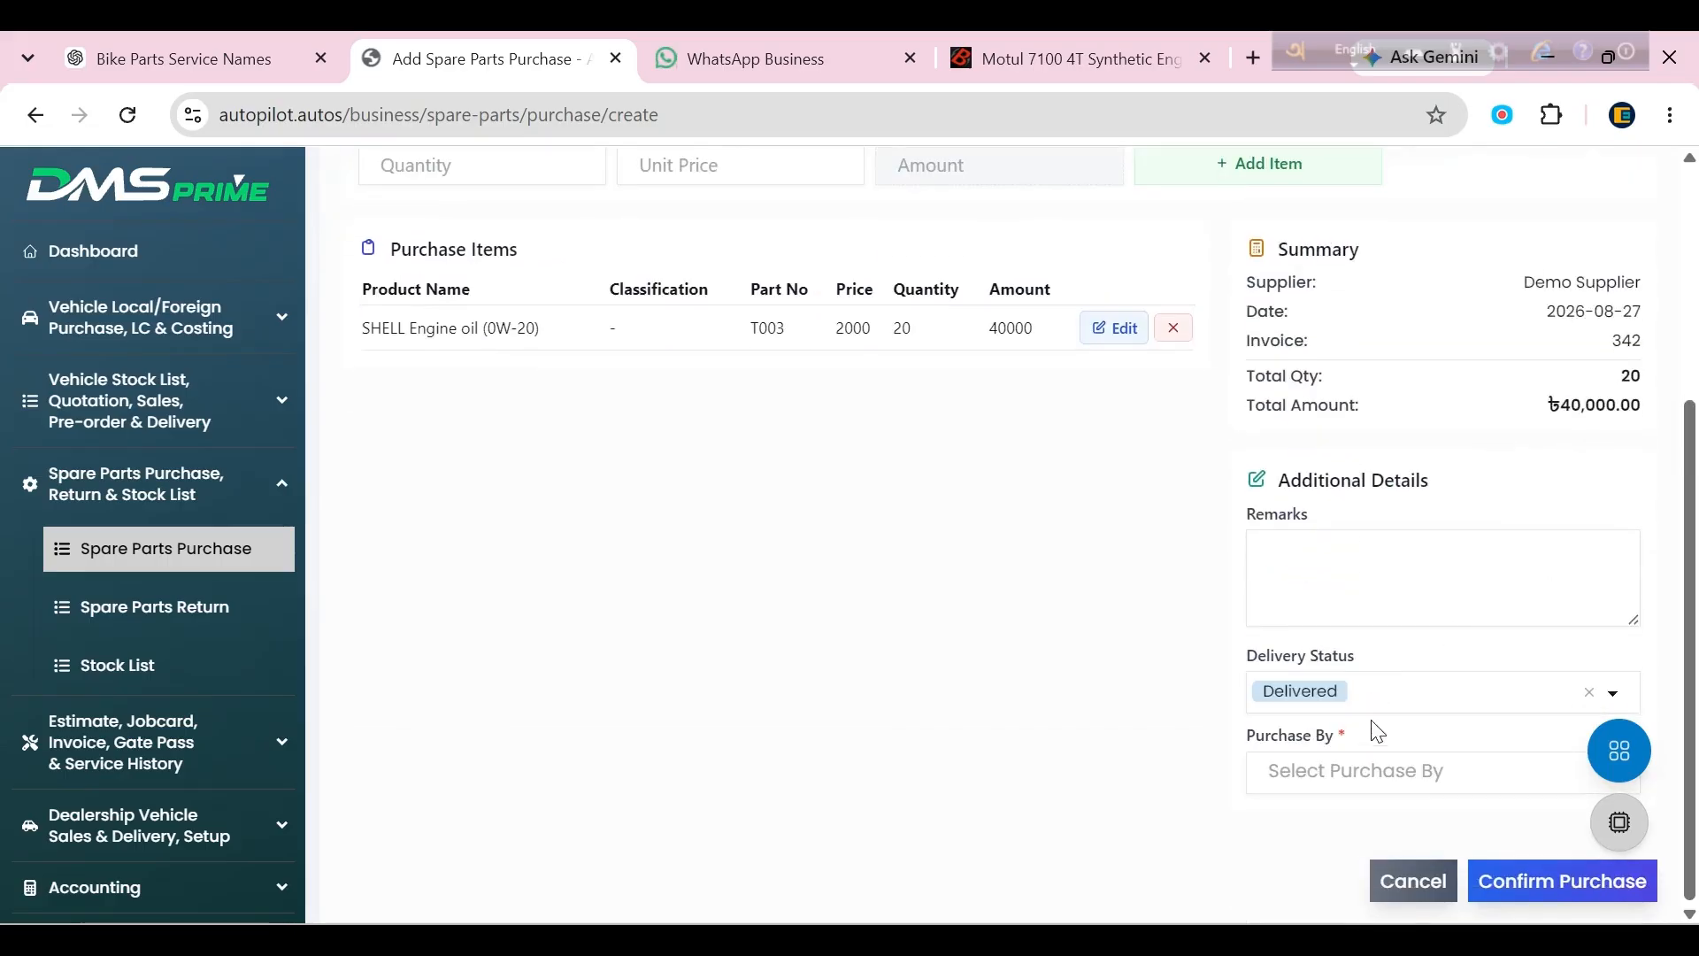
{"action": "left_click", "coordinate": [1445, 694]}
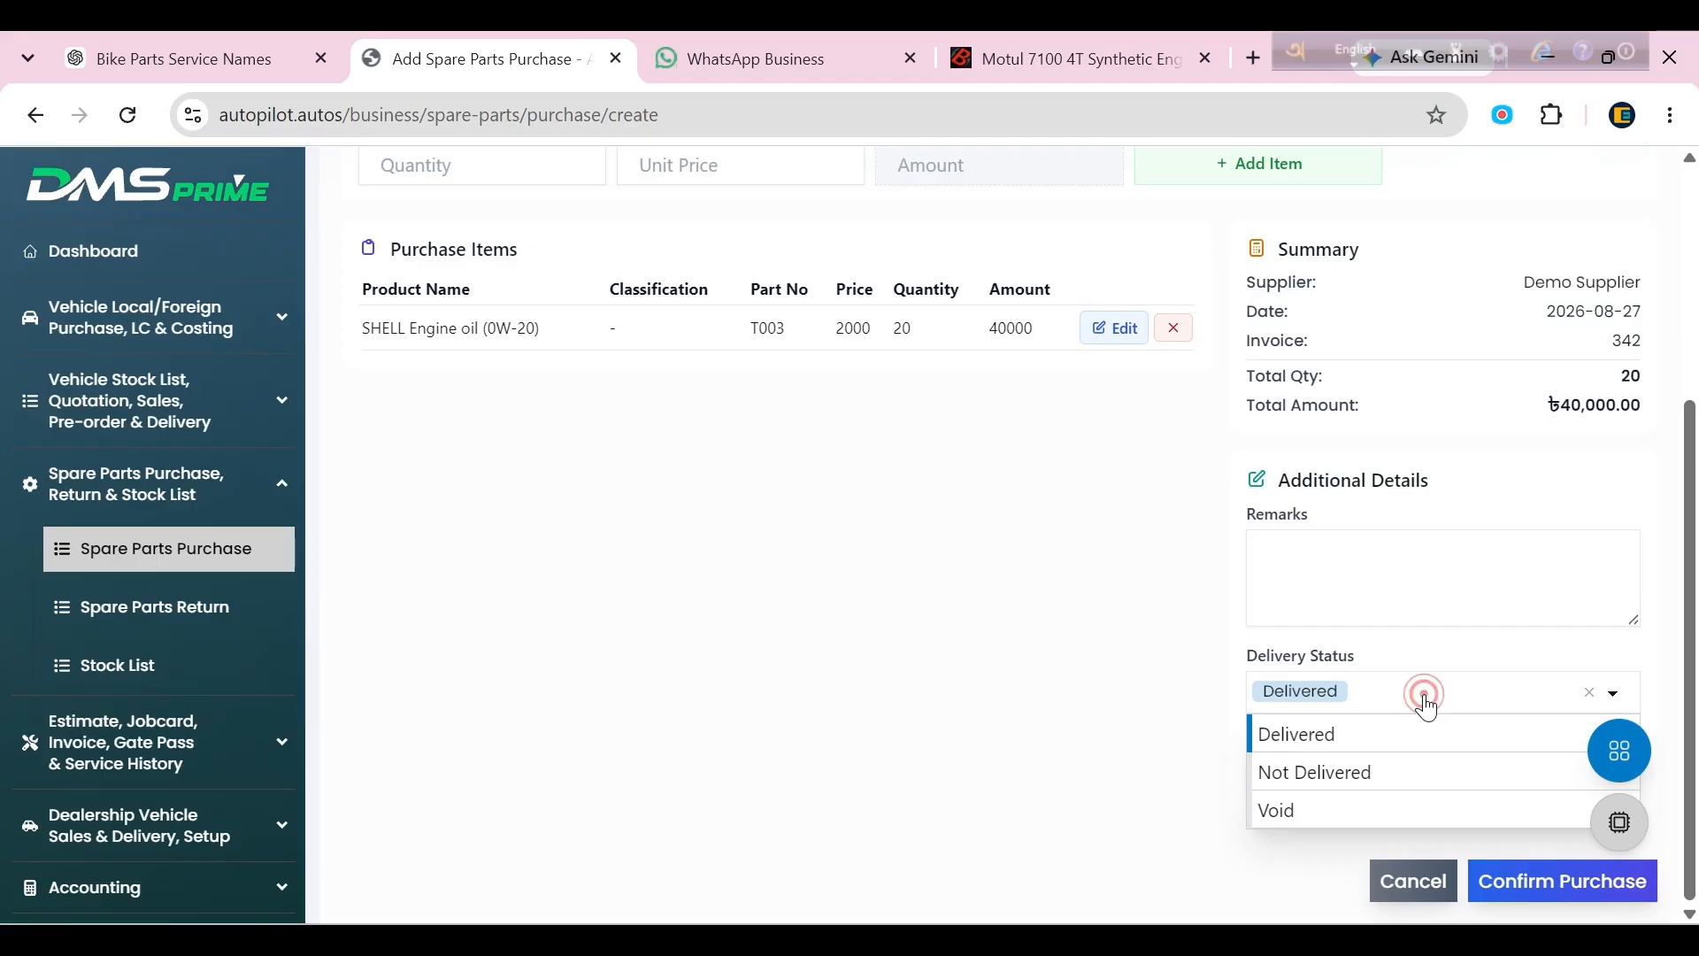
{"action": "left_click", "coordinate": [1165, 716]}
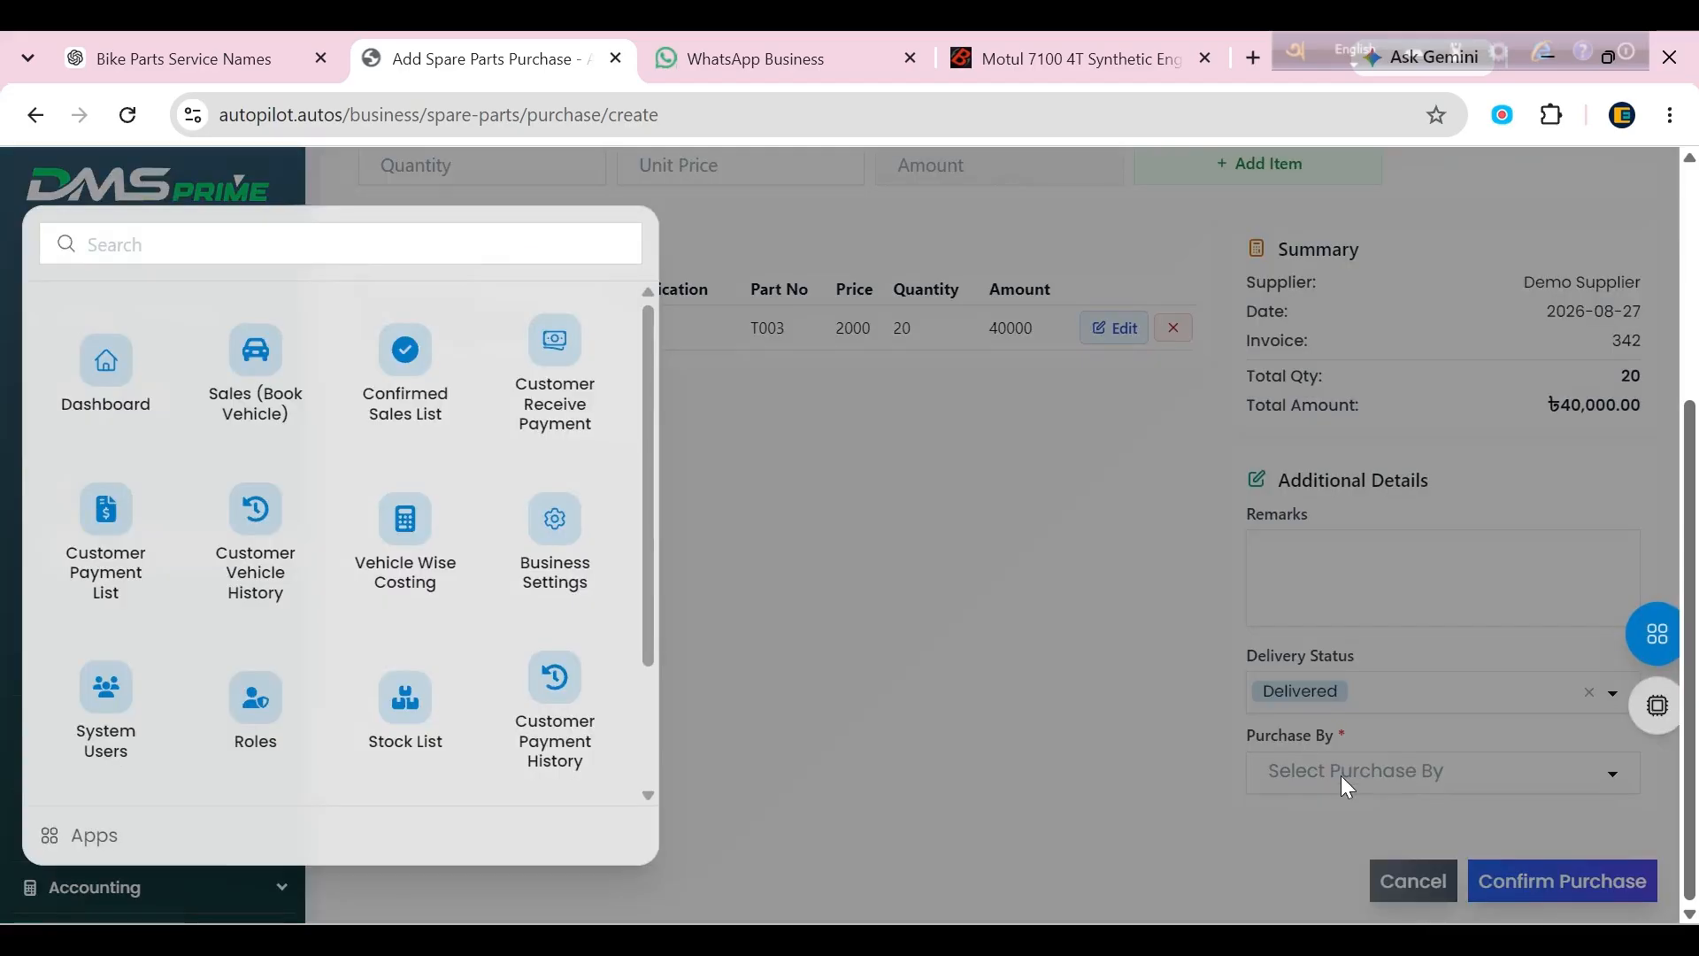
{"action": "left_click", "coordinate": [1341, 775]}
{"action": "left_click", "coordinate": [1311, 776]}
{"action": "left_click", "coordinate": [1297, 807]}
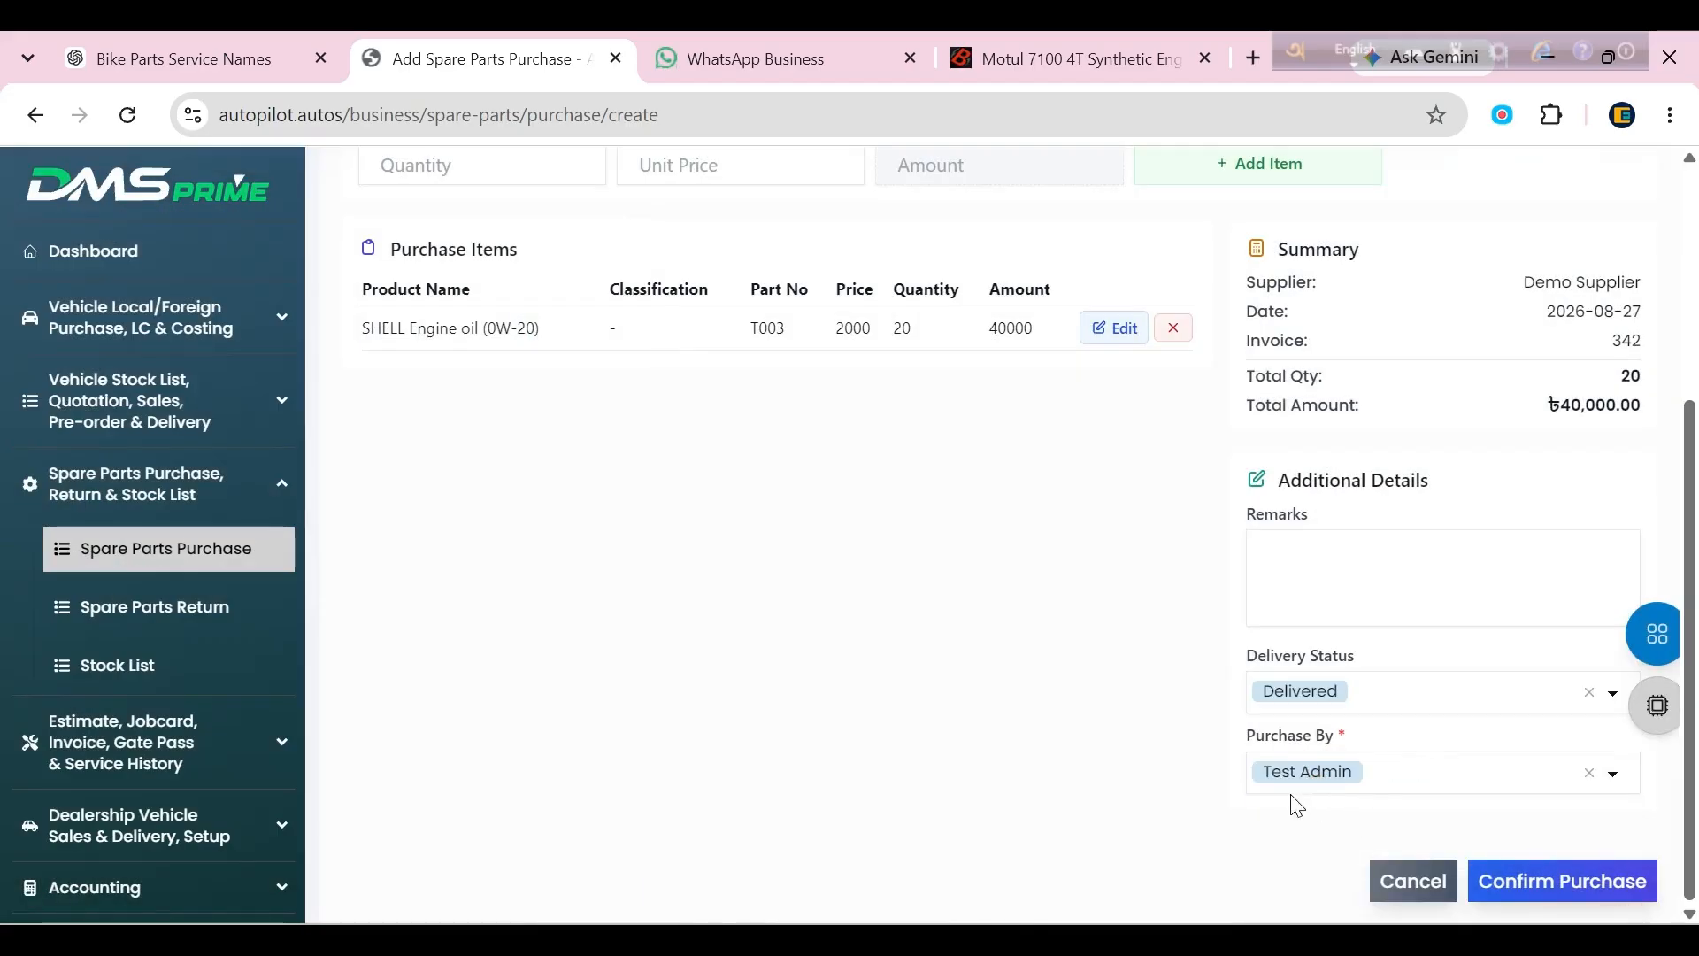
{"action": "left_click", "coordinate": [1557, 876]}
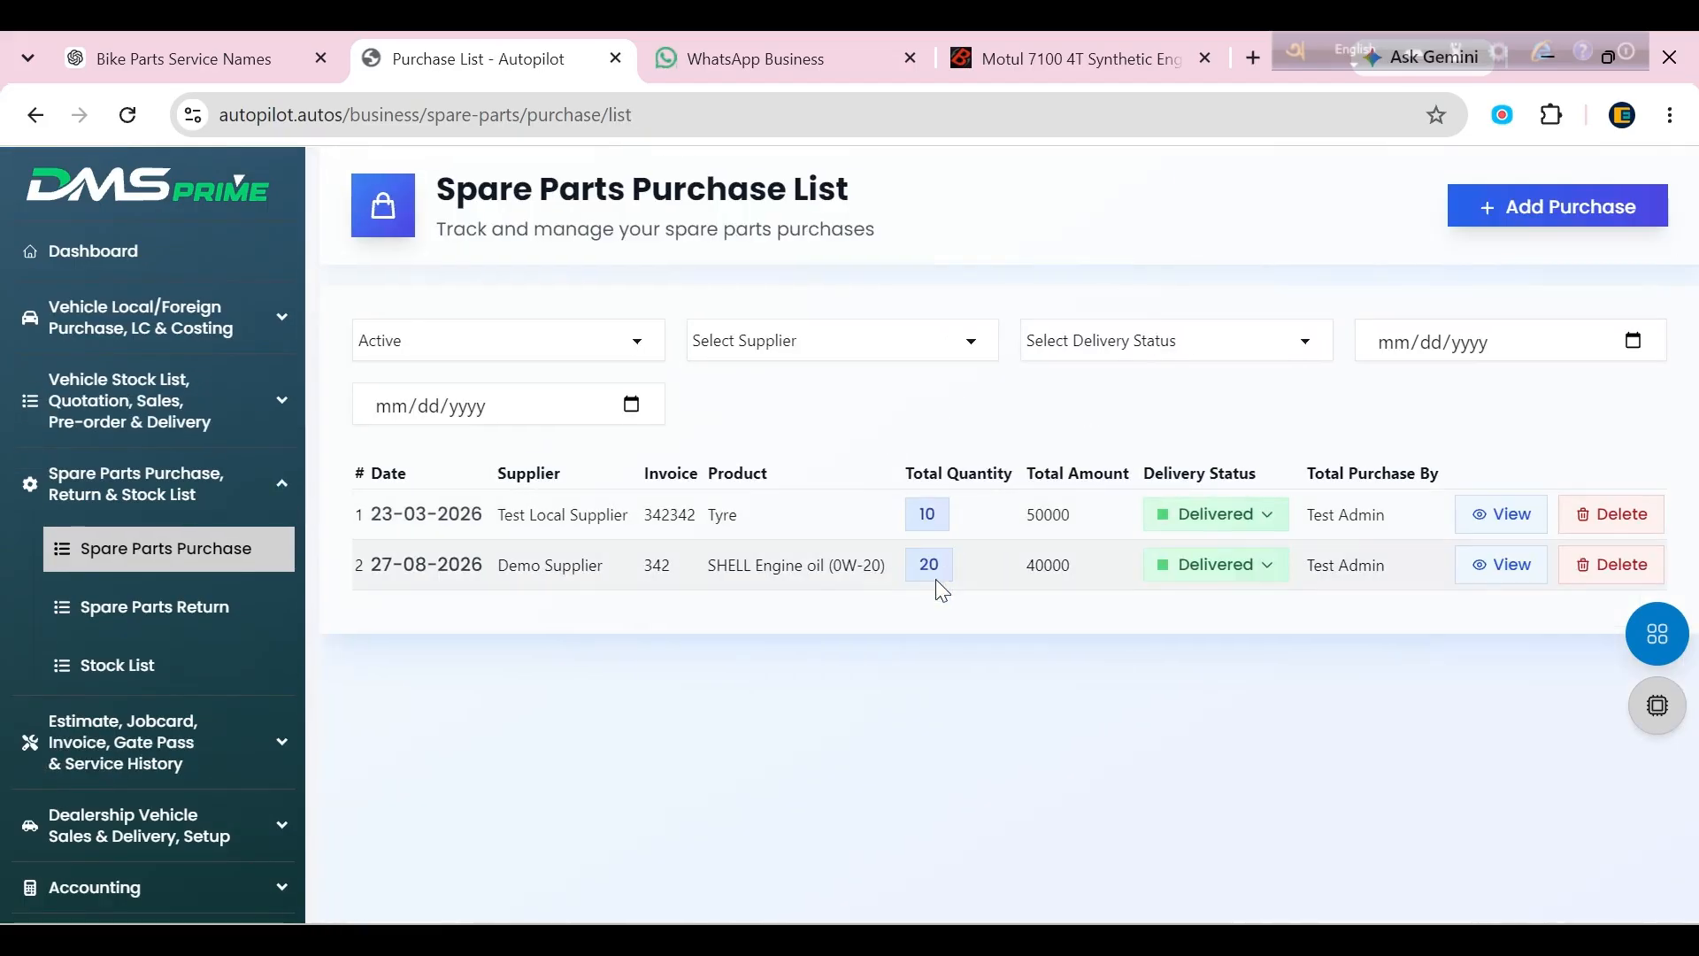
Go back to the dashboard and start a new customer payment voucher for Spare Parts.
{"action": "left_click", "coordinate": [95, 263]}
{"action": "left_click", "coordinate": [177, 675]}
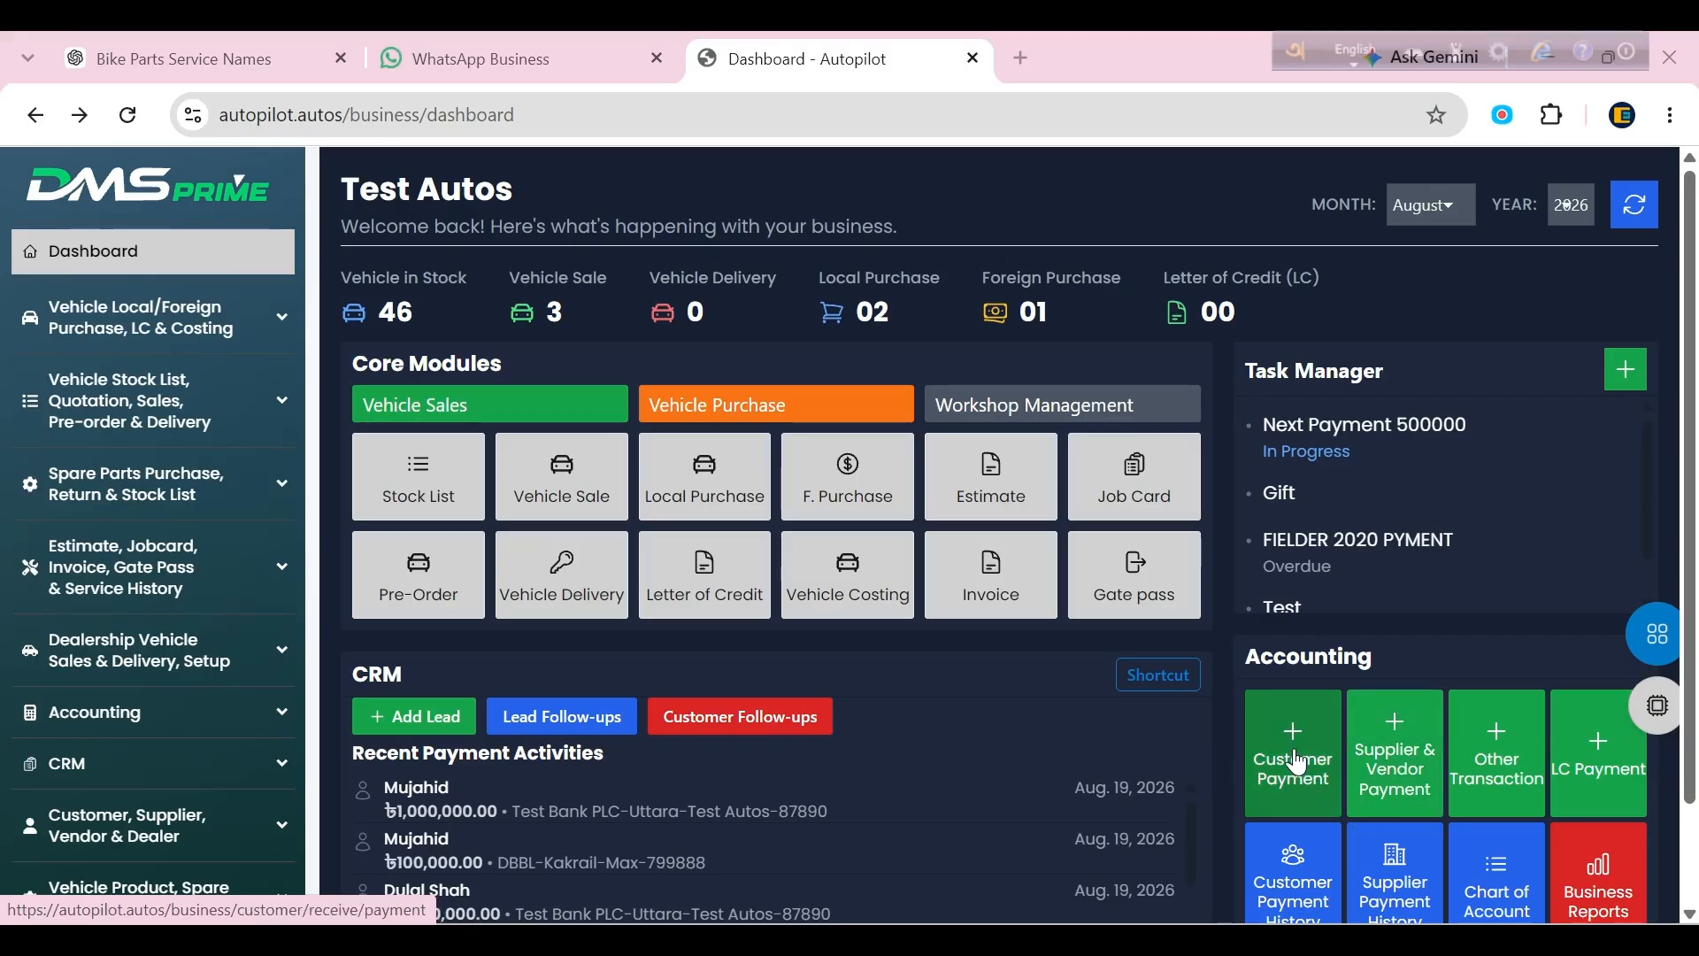
{"action": "left_click", "coordinate": [1295, 758]}
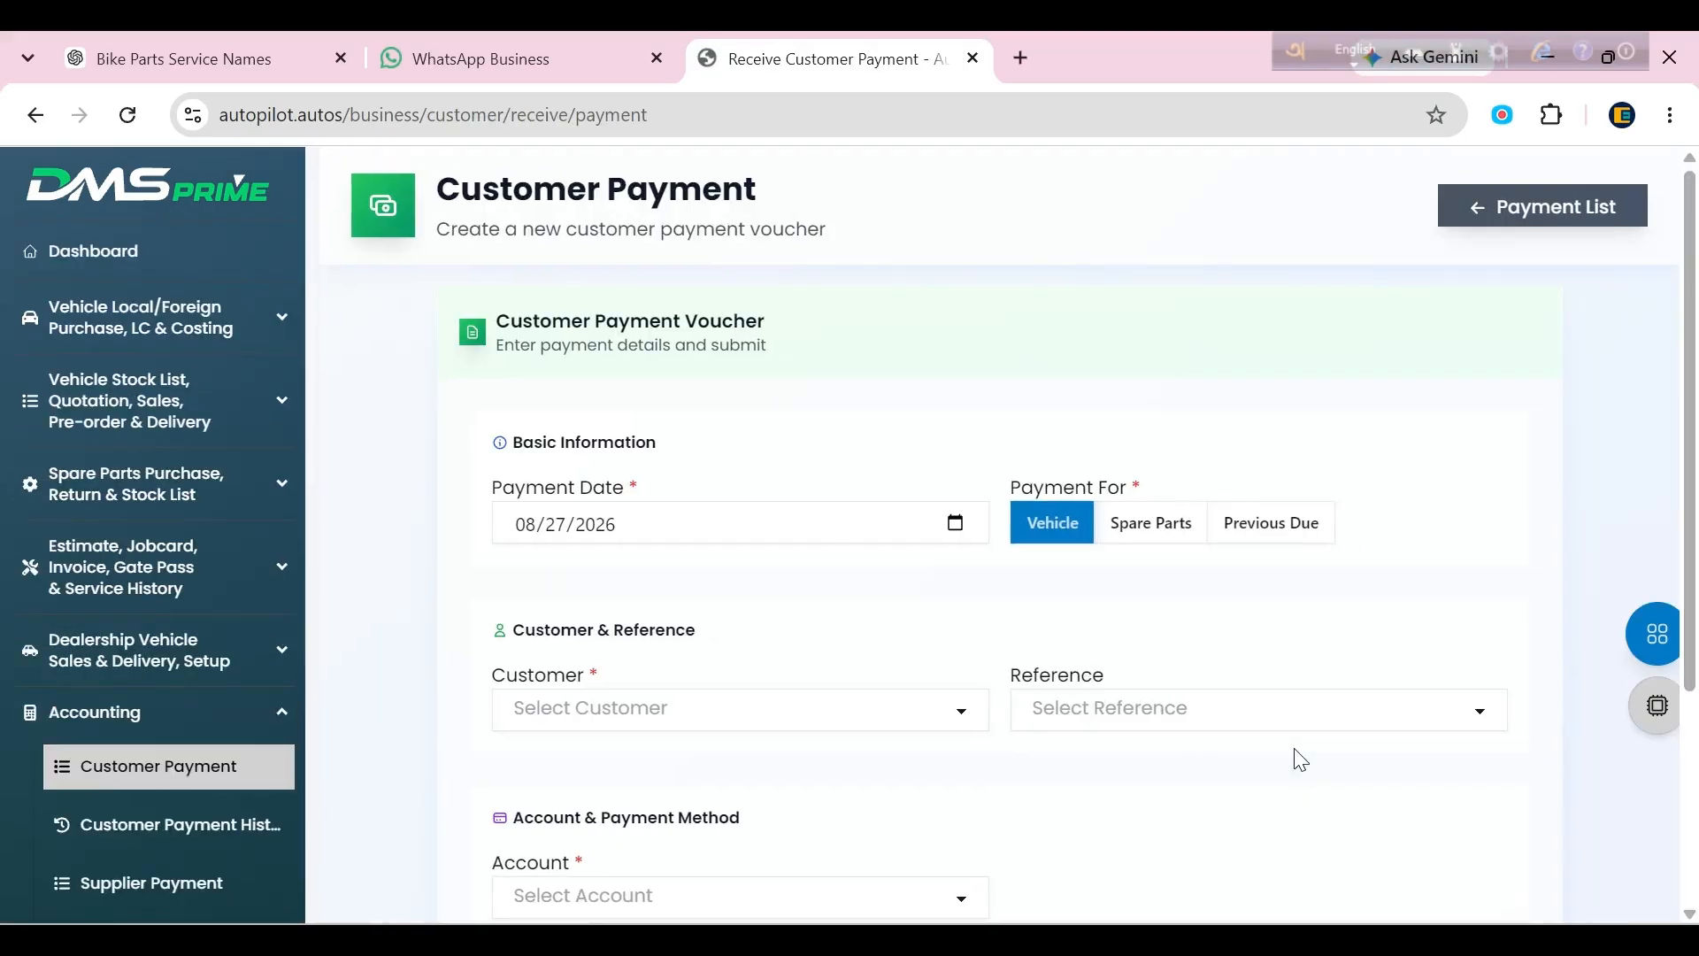
{"action": "left_click", "coordinate": [1145, 546]}
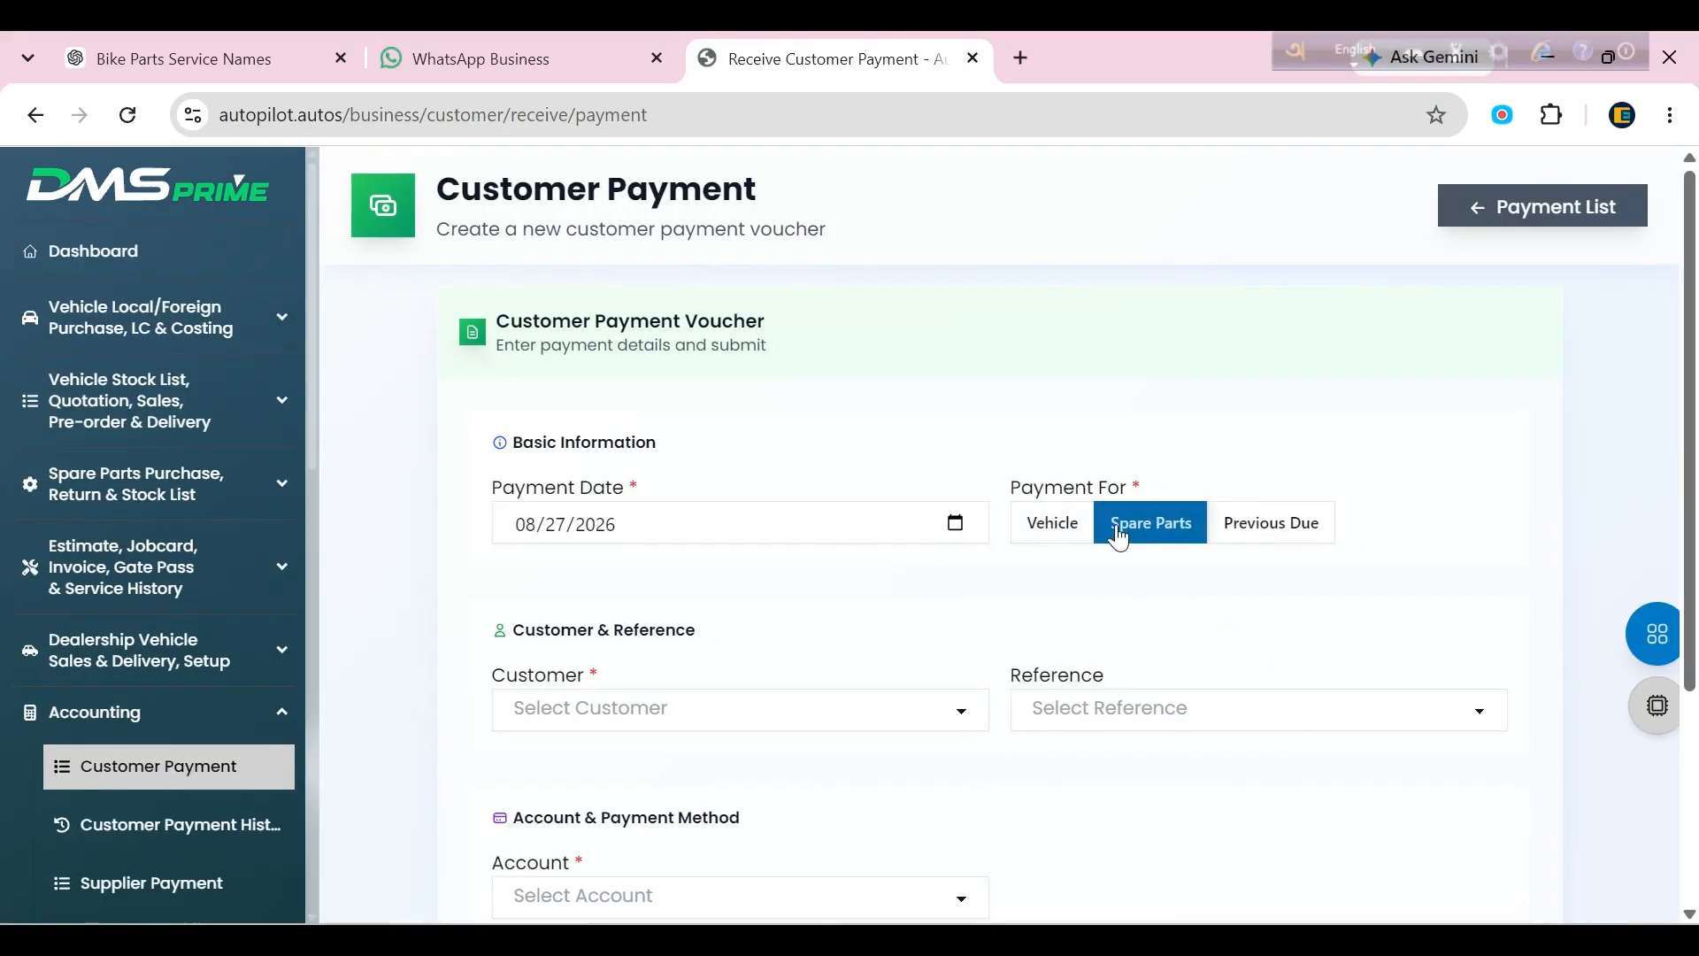
Select the first listed customer and that customer's listed invoice reference for the payment.
{"action": "scroll", "coordinate": [850, 693], "scroll_direction": "down", "scroll_amount": 1}
{"action": "left_click", "coordinate": [645, 578]}
{"action": "left_click", "coordinate": [649, 627]}
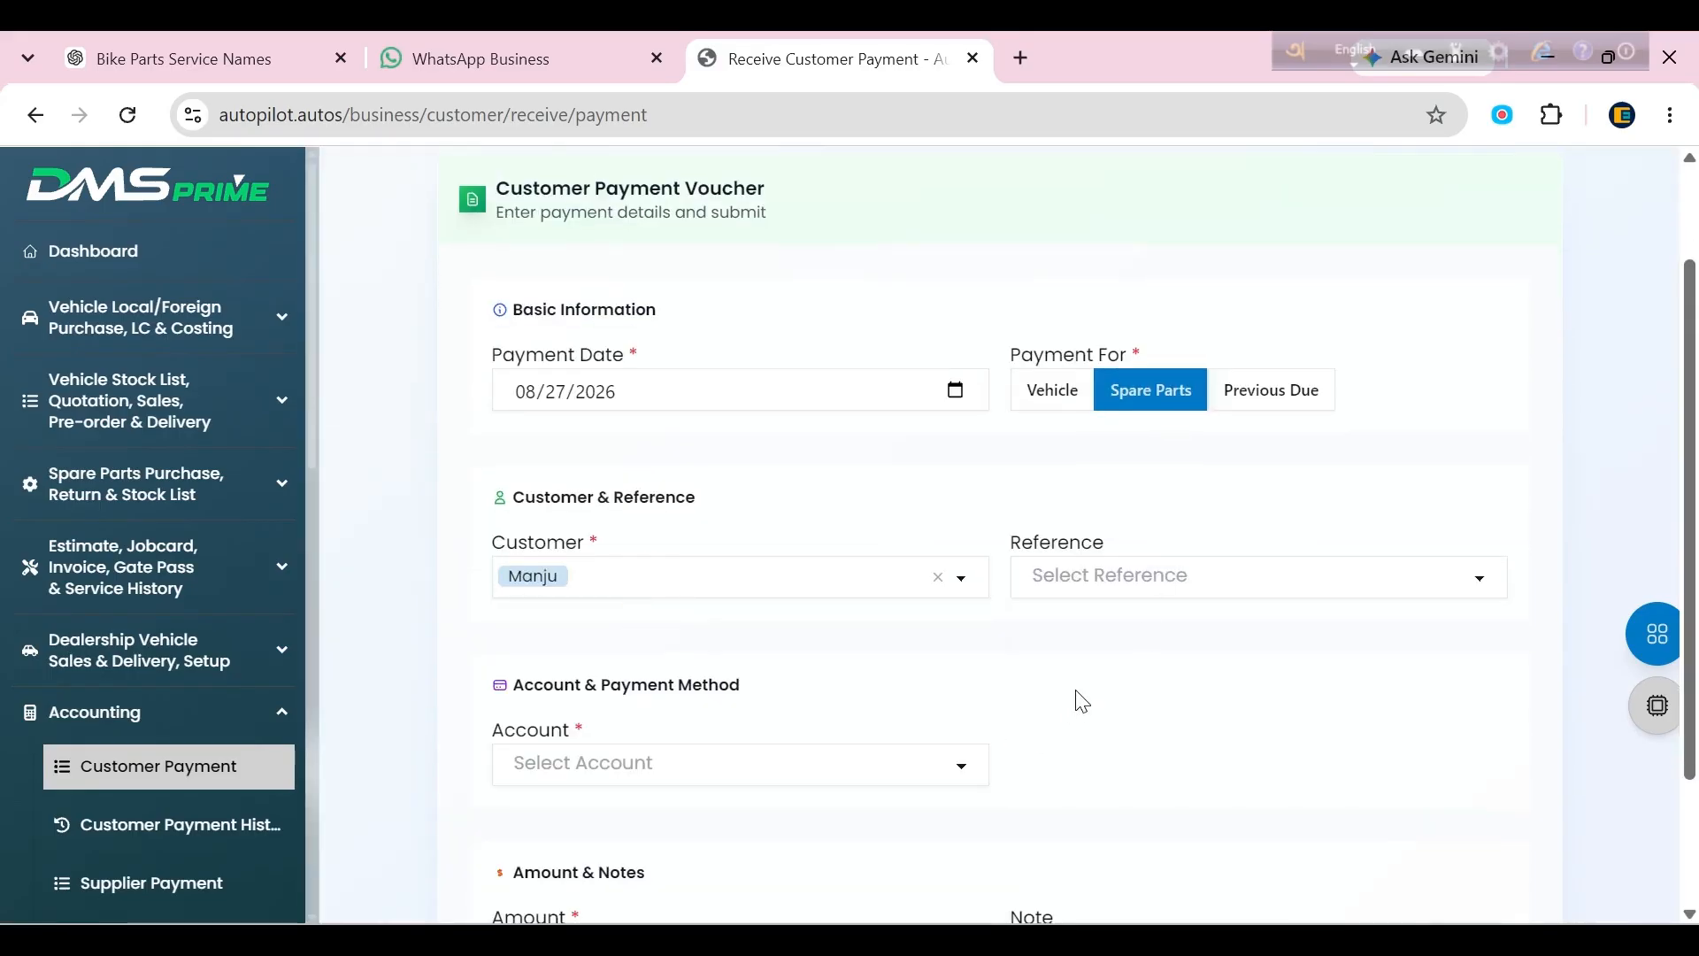
{"action": "left_click", "coordinate": [1095, 580]}
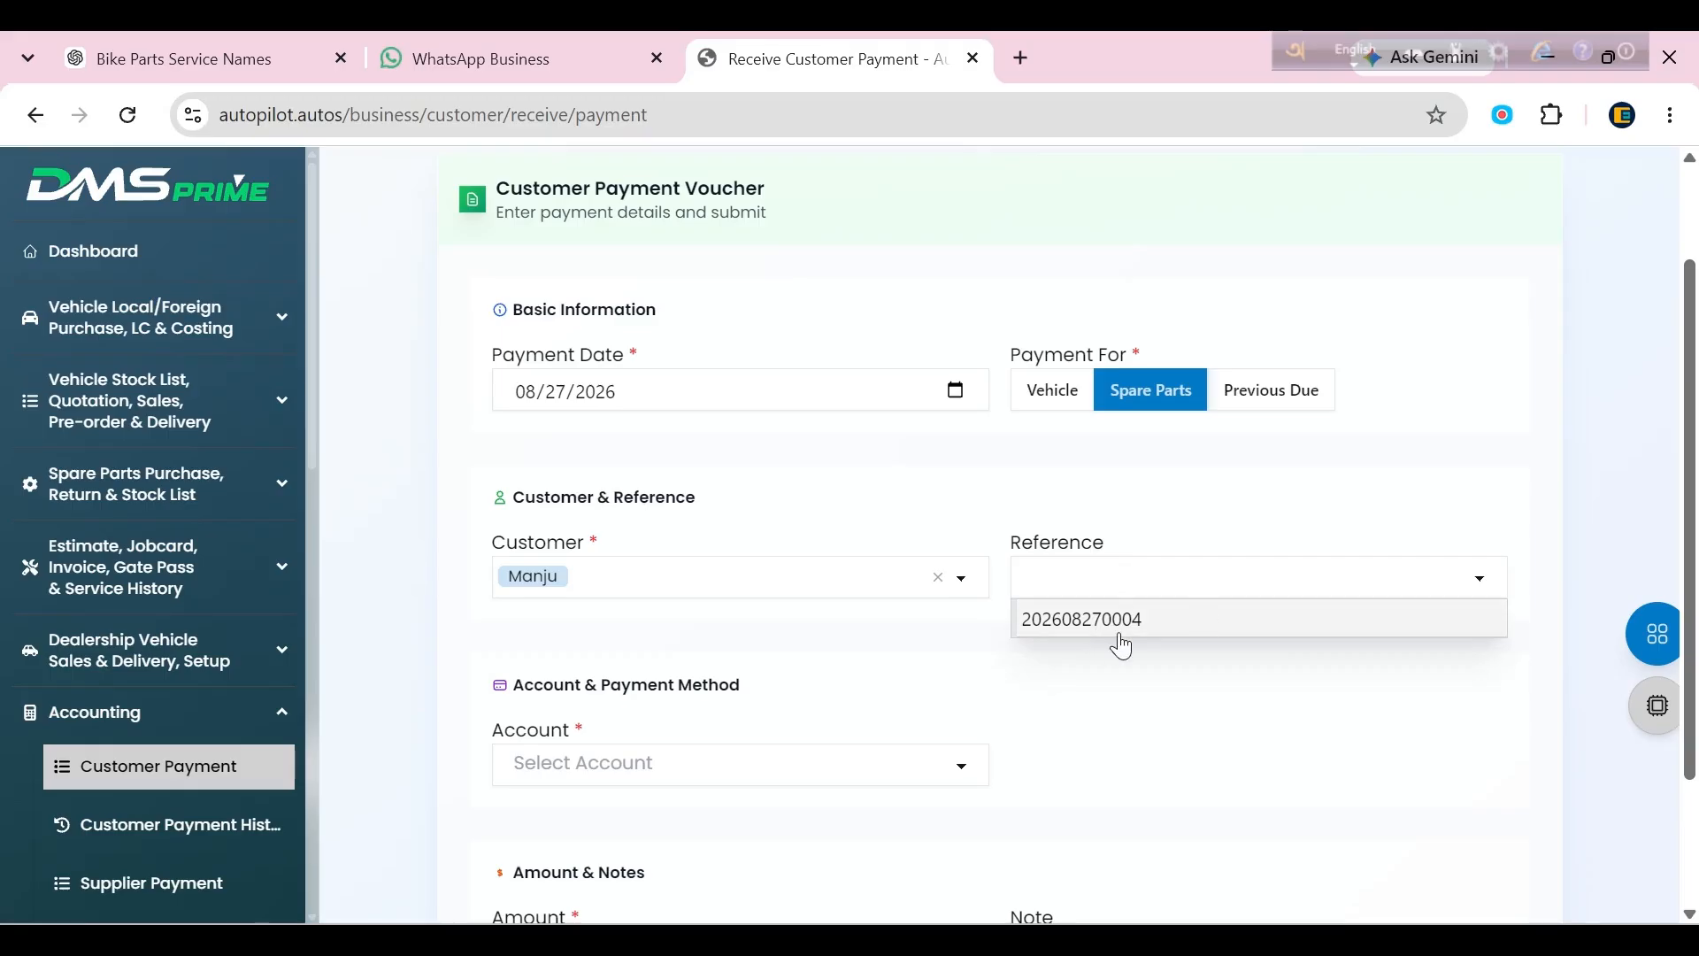
{"action": "left_click", "coordinate": [1110, 678]}
{"action": "scroll", "coordinate": [801, 695], "scroll_direction": "down", "scroll_amount": 2}
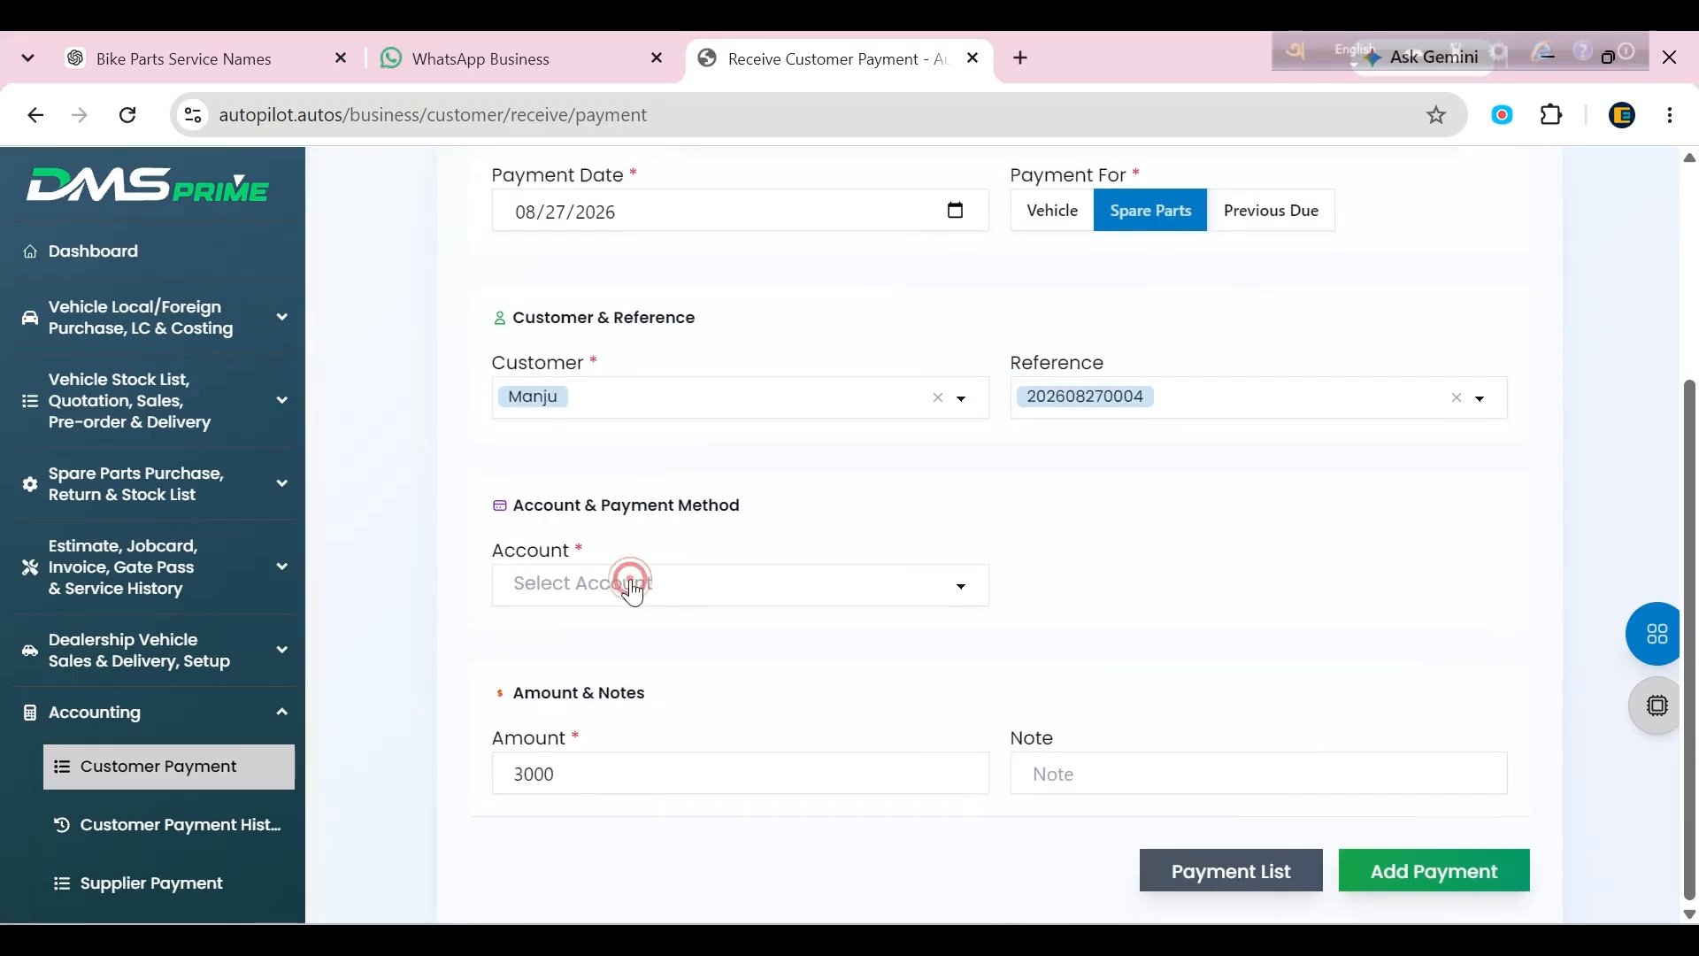
Set the receiving account to Cash Account, add the customer payment, and open its receipt with head.
{"action": "left_click", "coordinate": [631, 583]}
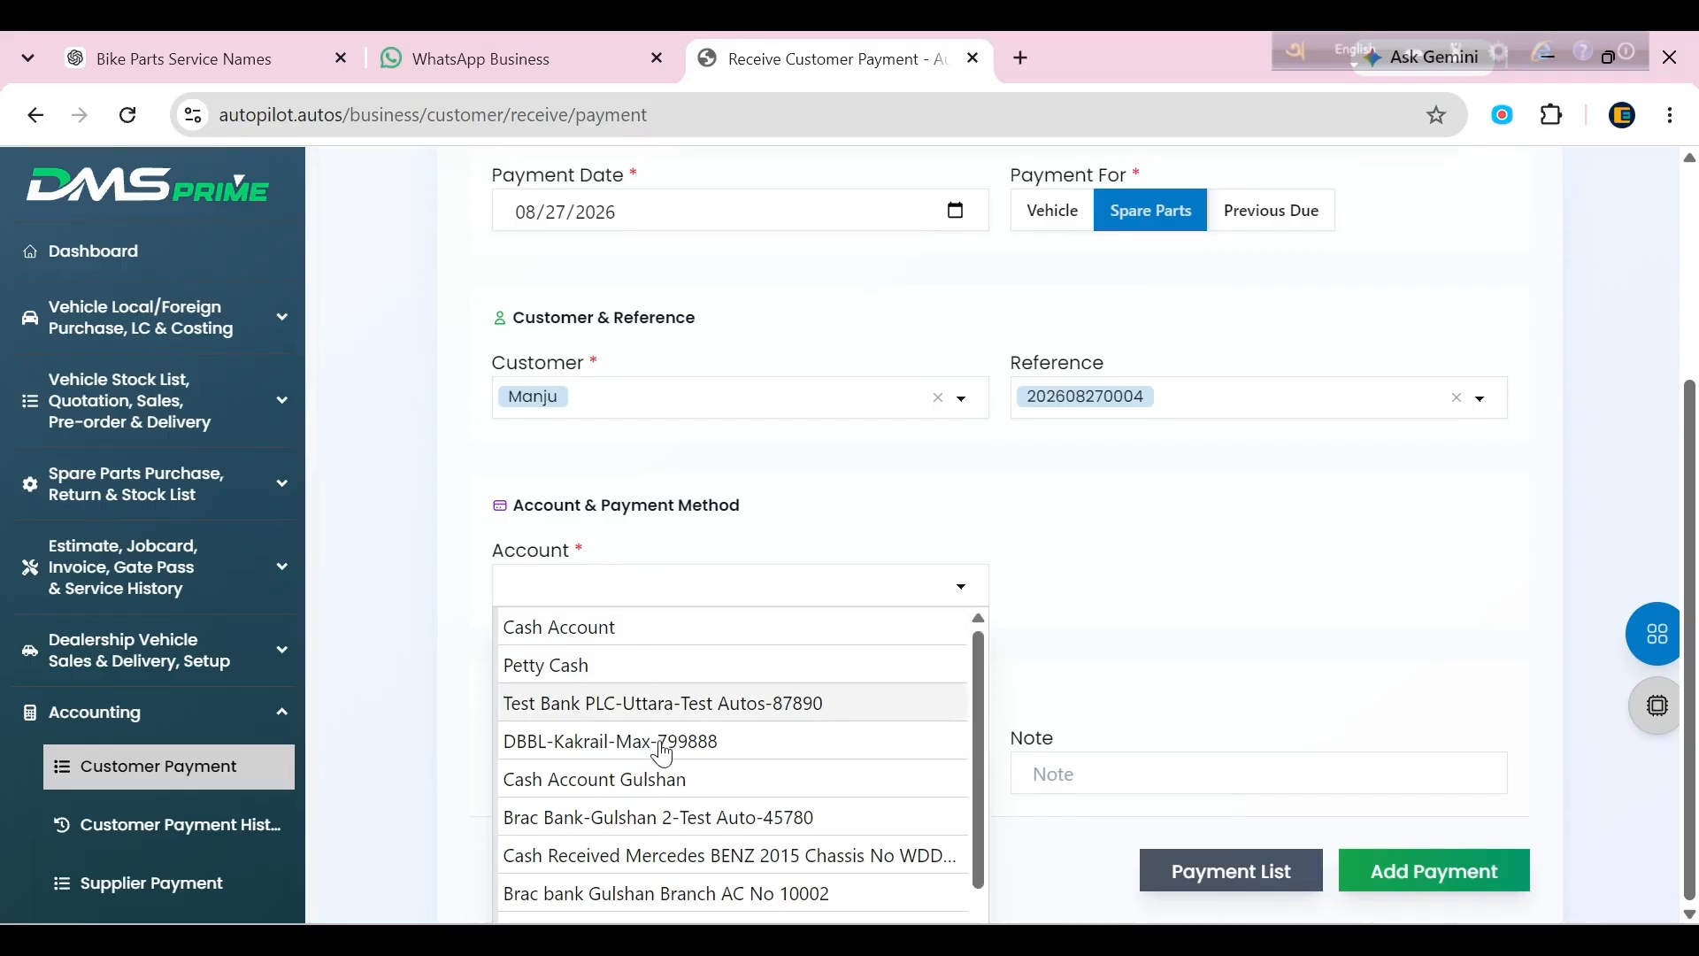
{"action": "left_click", "coordinate": [602, 632]}
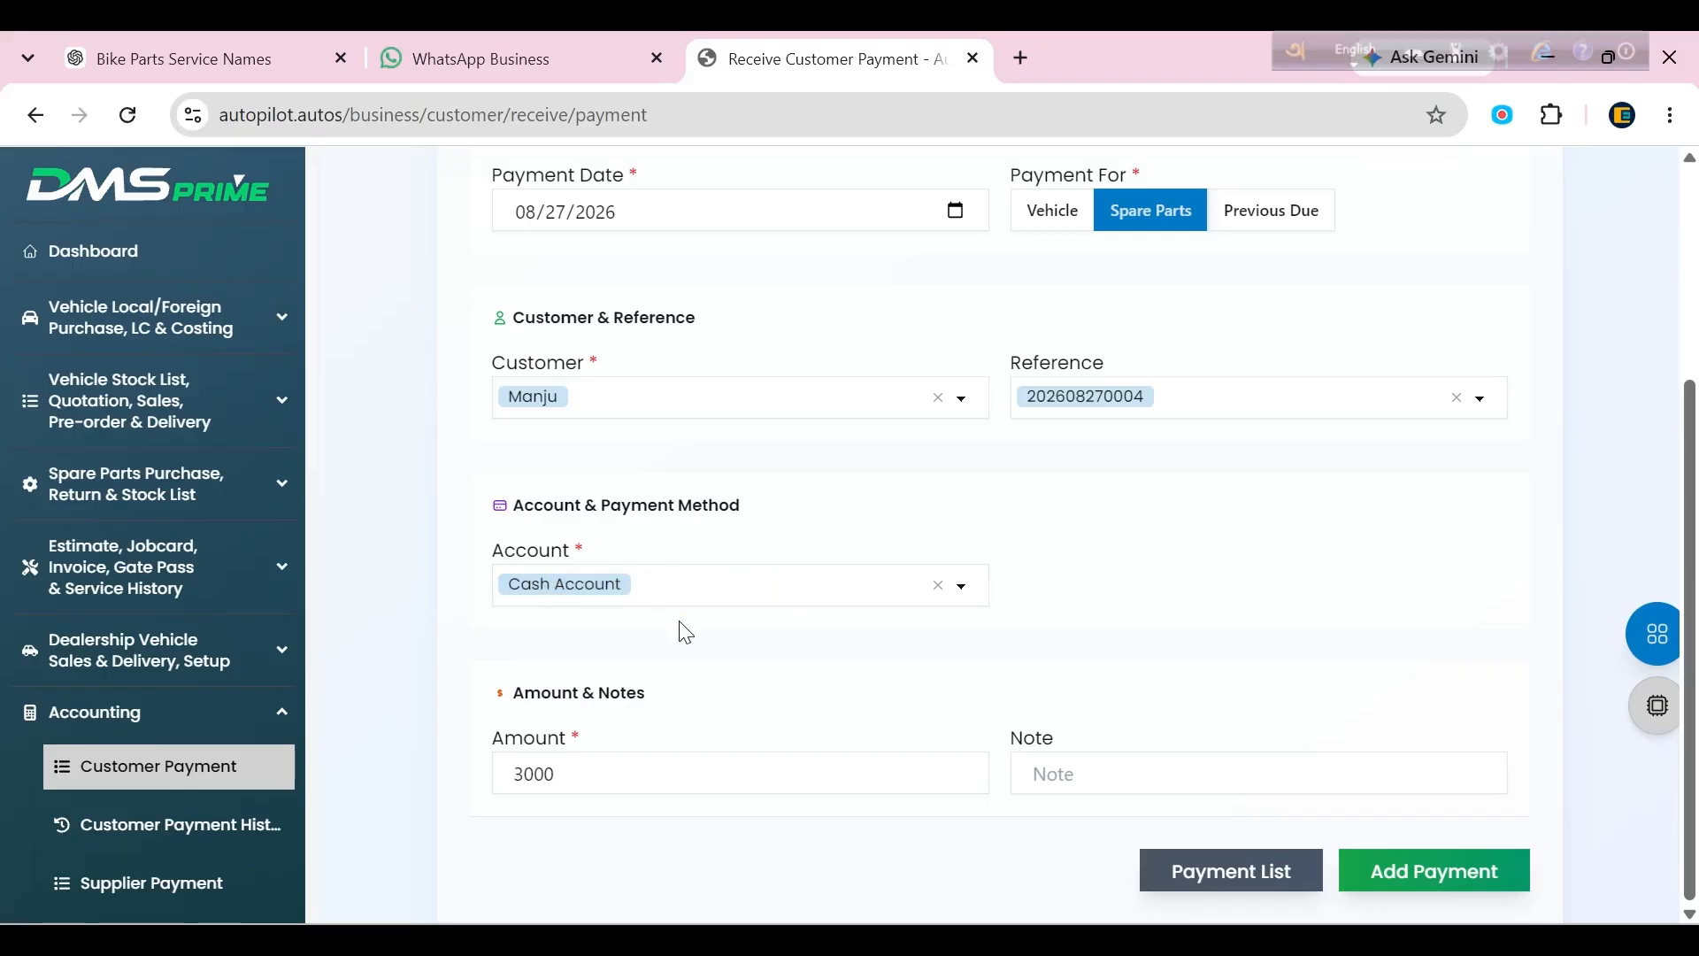
{"action": "left_click", "coordinate": [602, 773]}
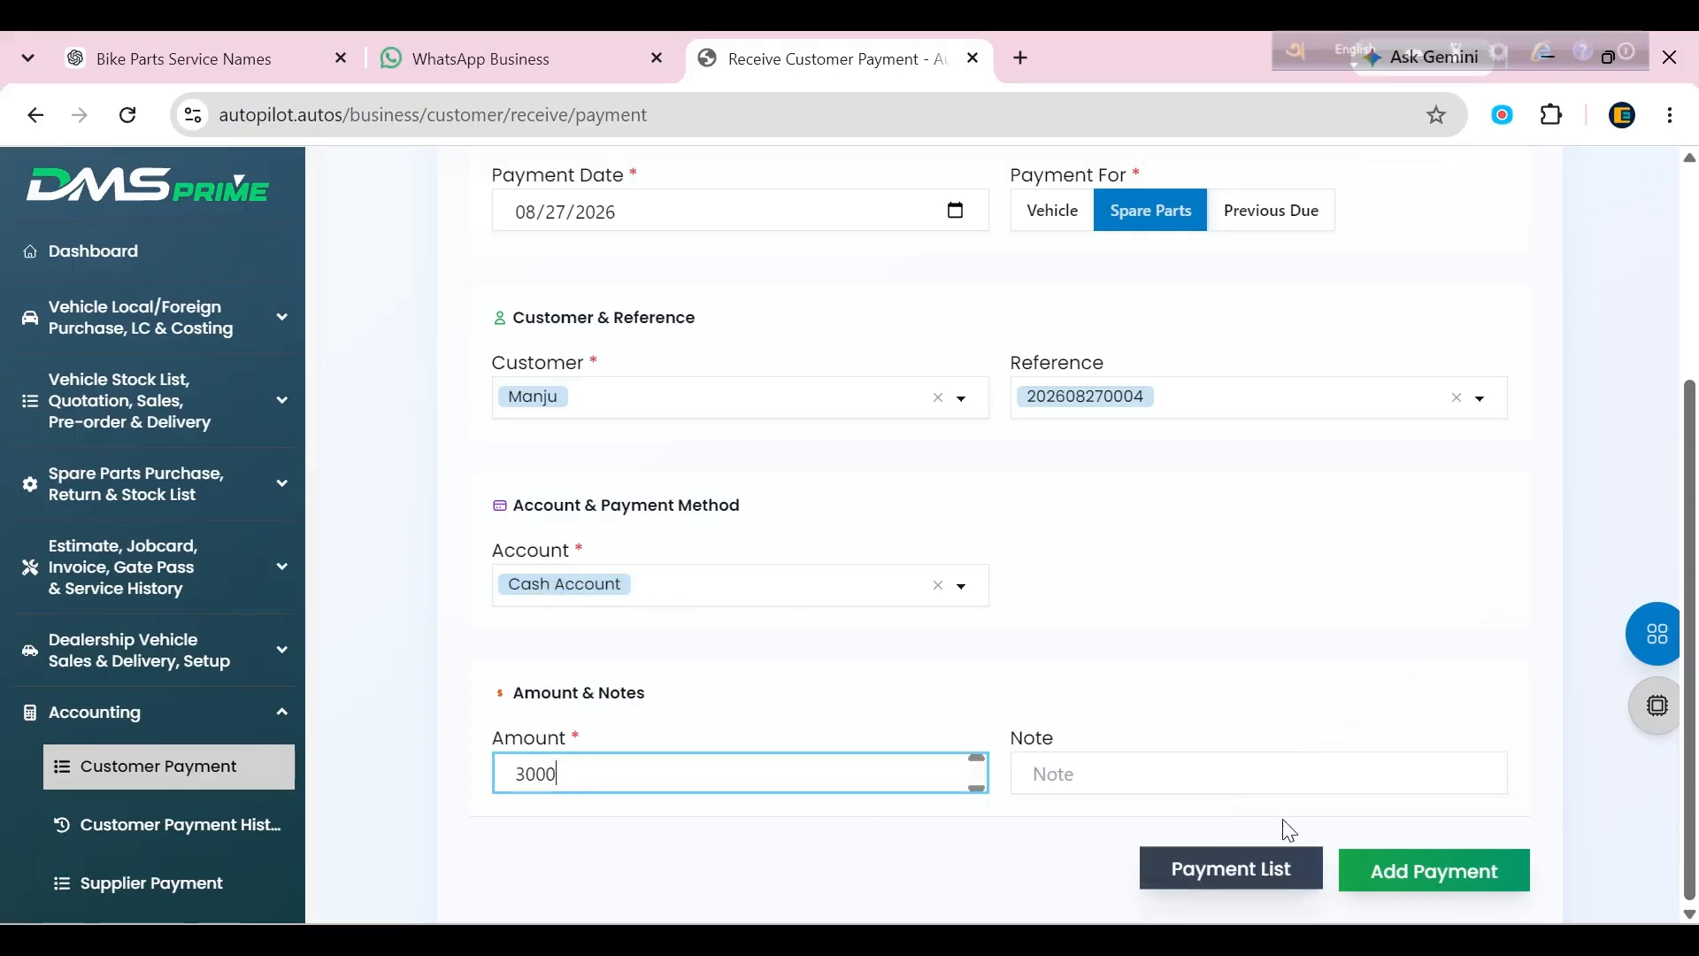
{"action": "left_click", "coordinate": [1487, 876]}
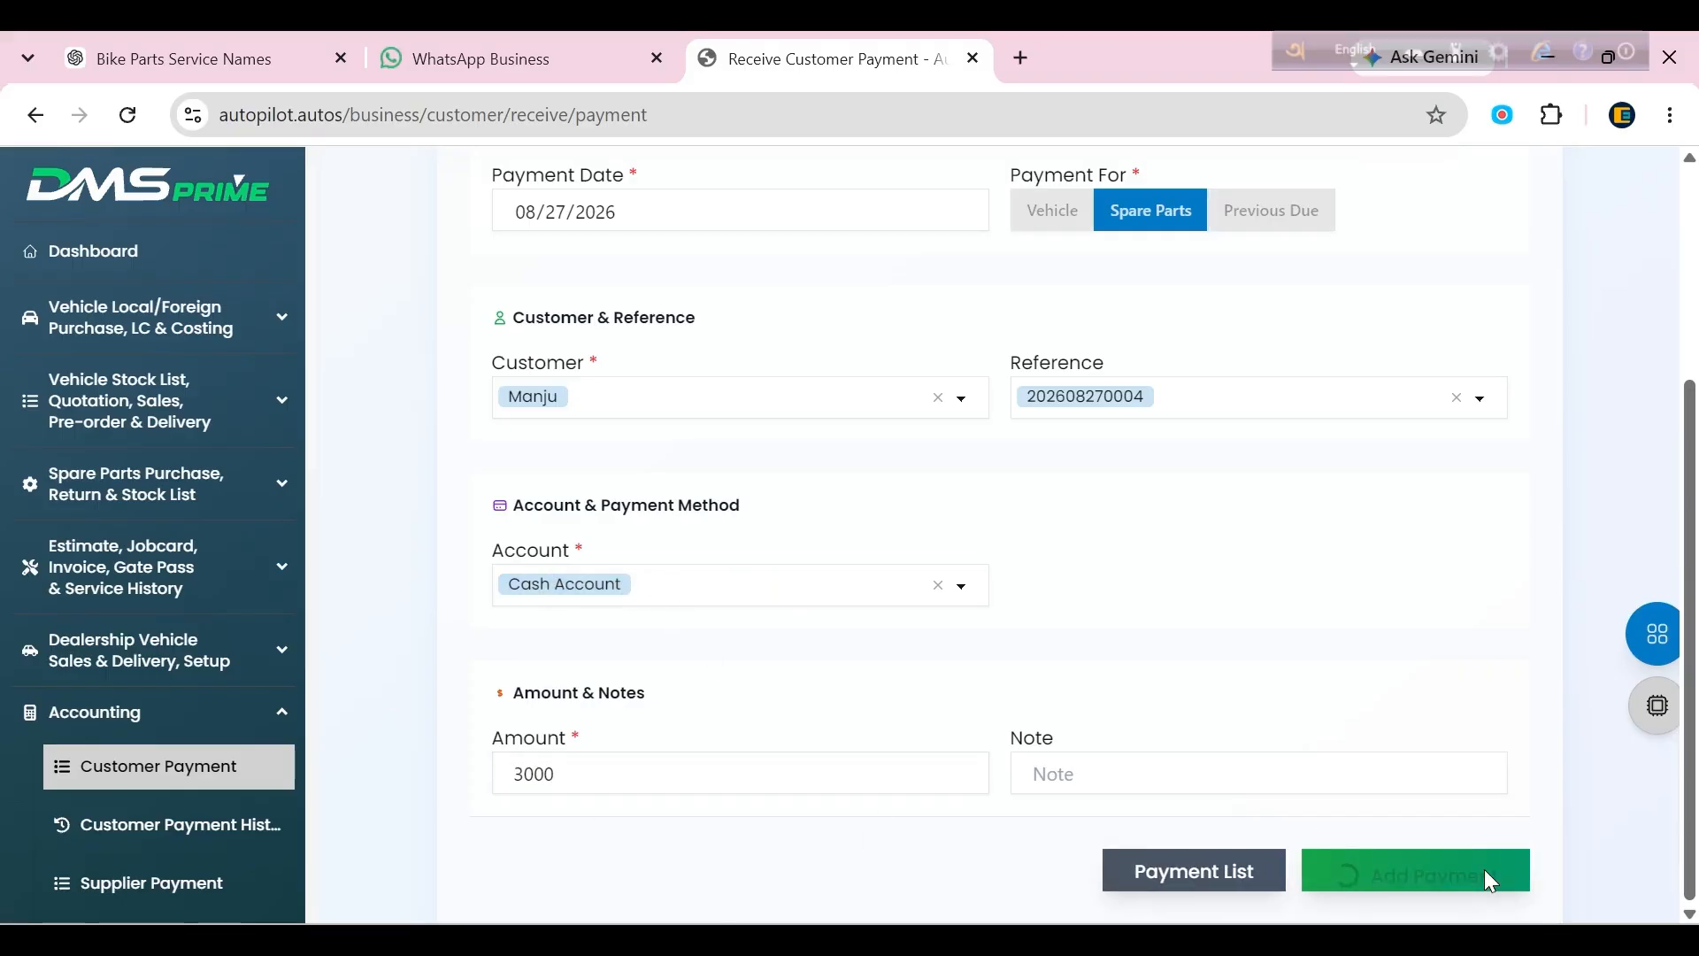
{"action": "left_click", "coordinate": [1263, 885]}
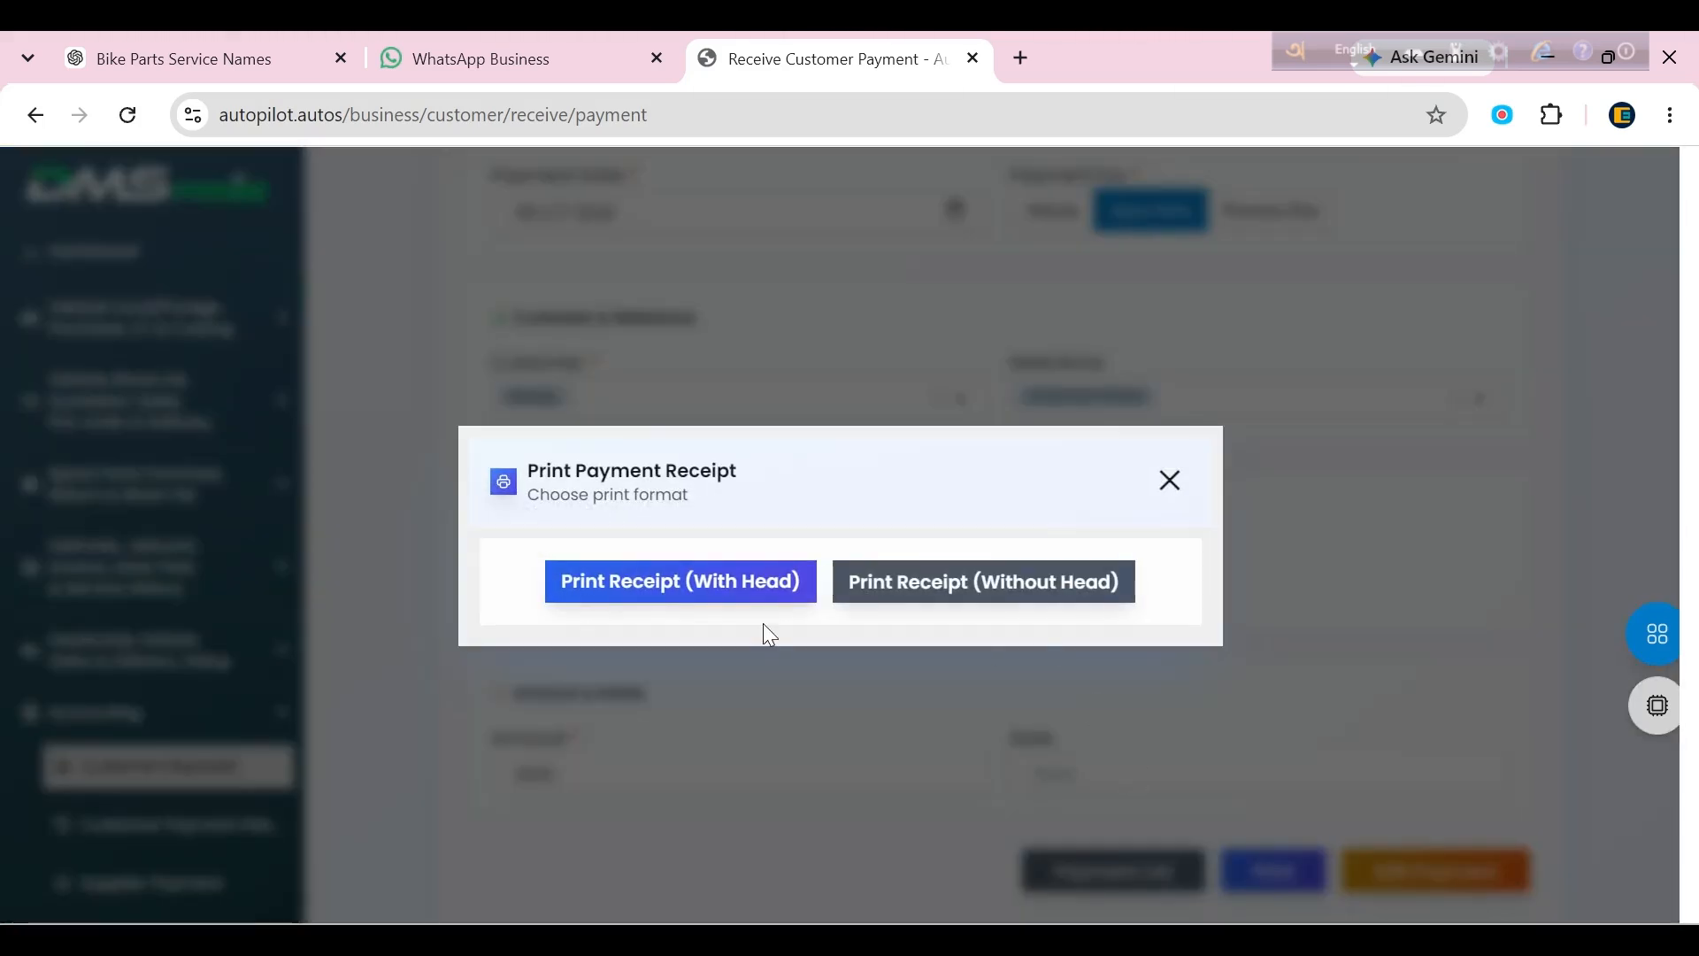
{"action": "left_click", "coordinate": [699, 582]}
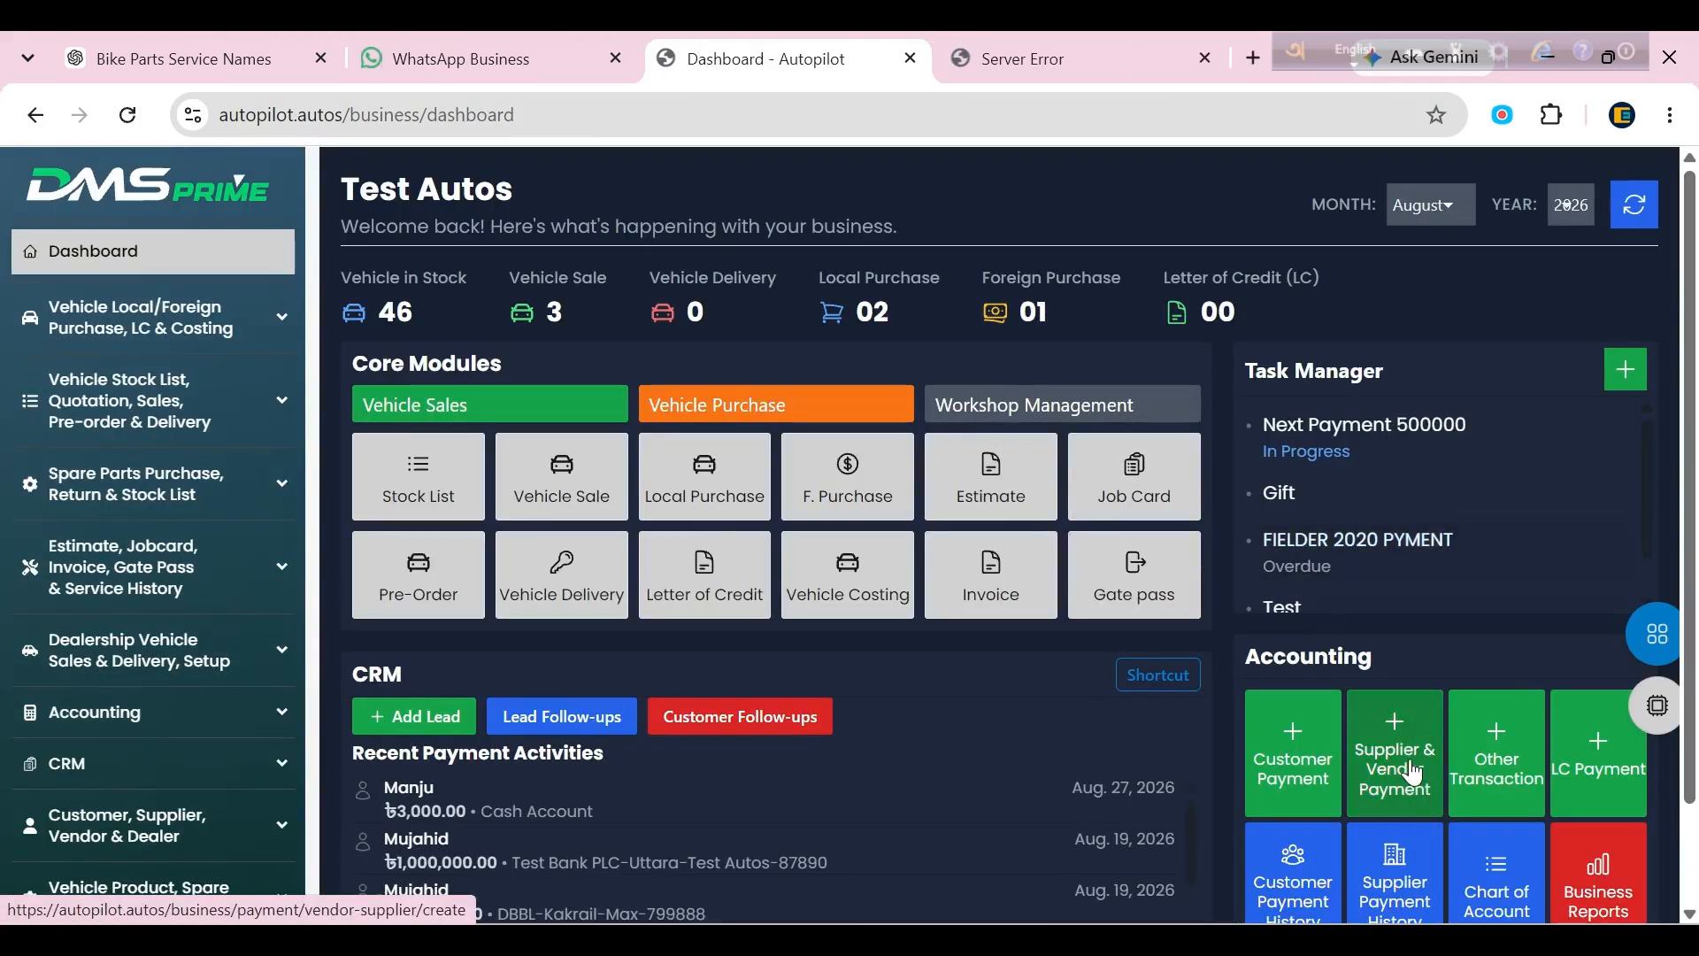
Start a new supplier payment voucher for Spare Parts from the dashboard and select Demo Supplier as the supplier.
{"action": "left_click", "coordinate": [1405, 759]}
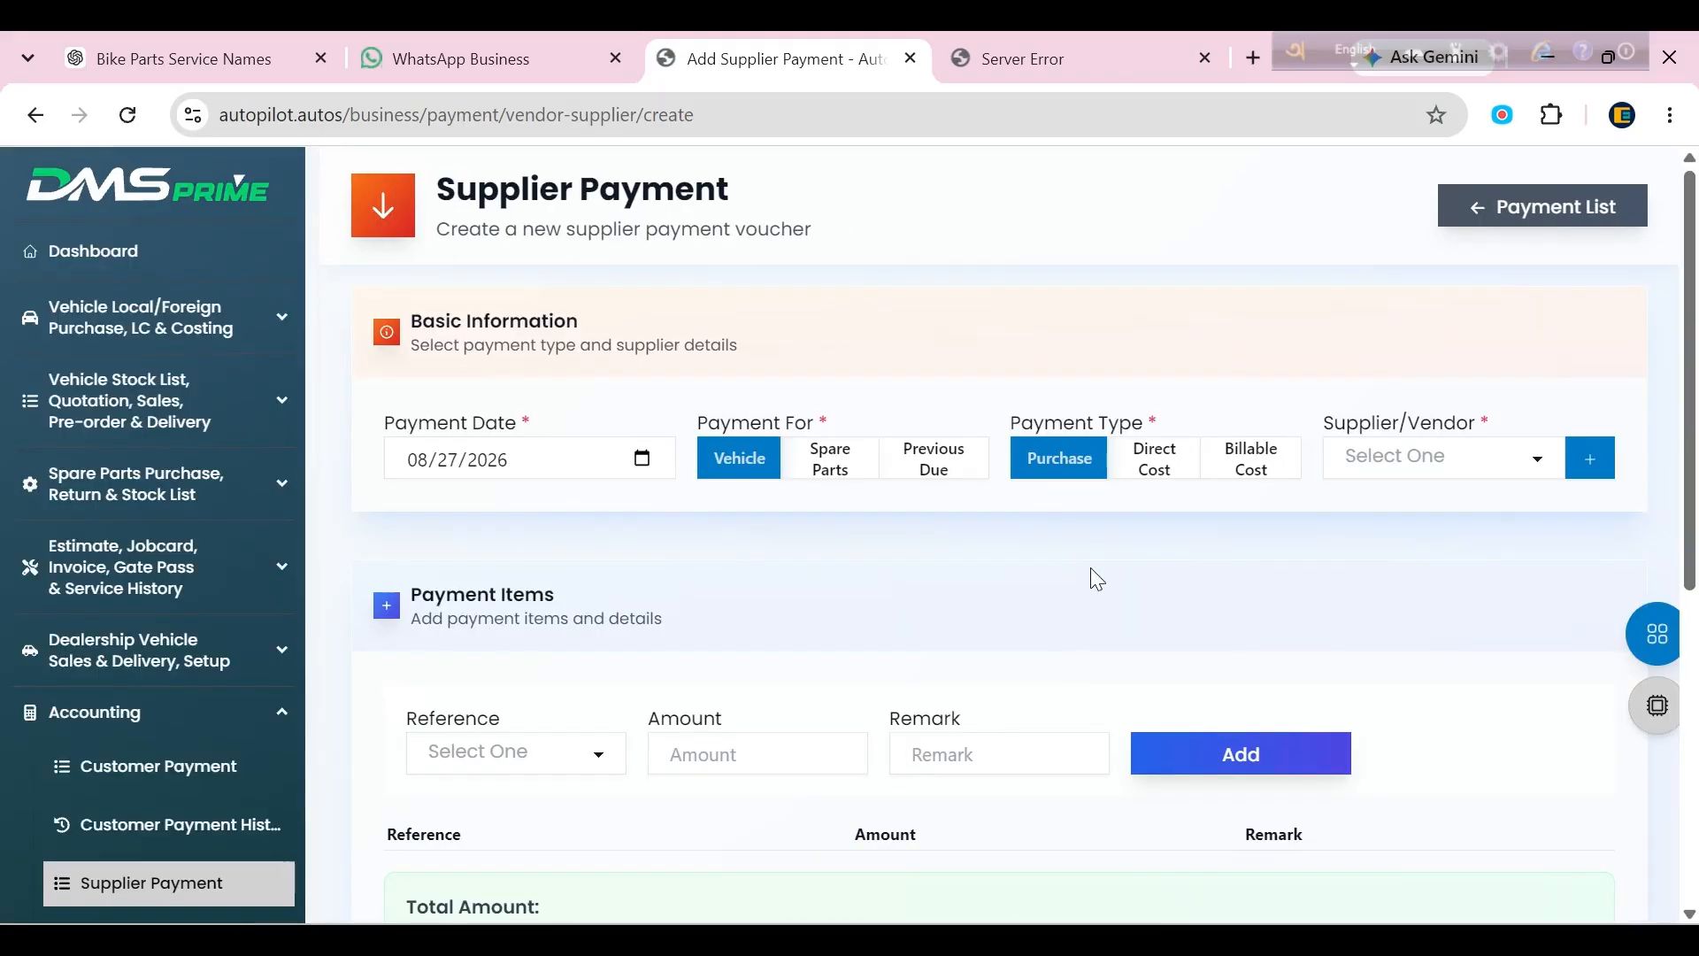
{"action": "left_click", "coordinate": [841, 482]}
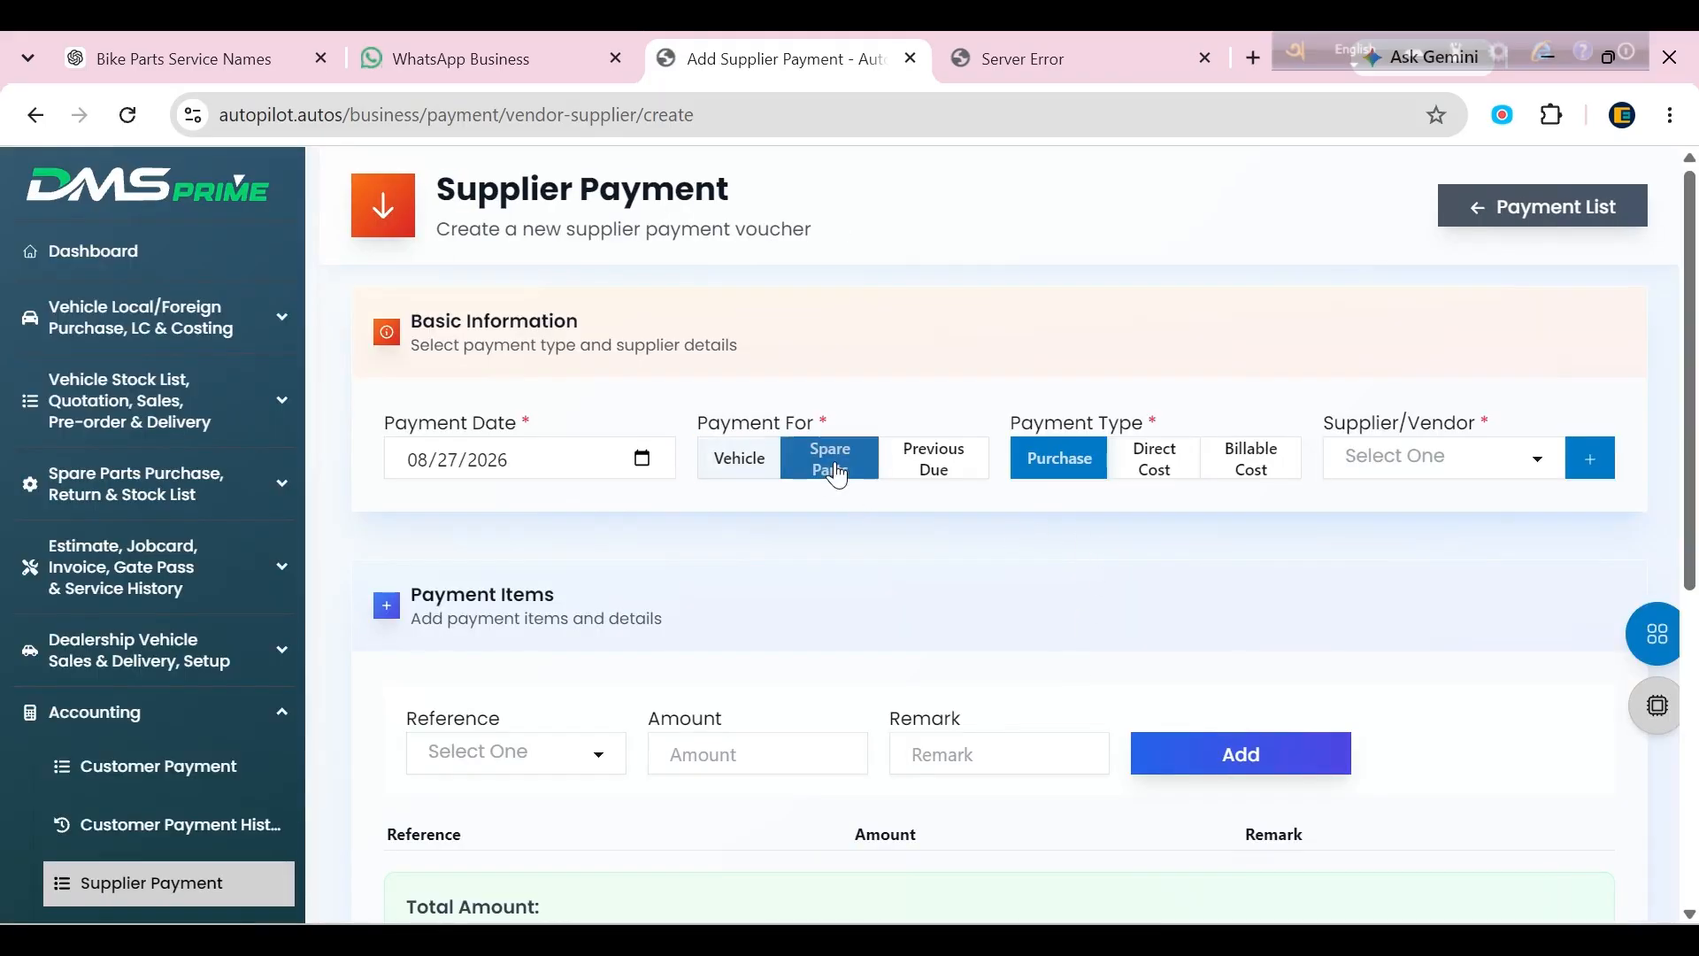
{"action": "left_click", "coordinate": [1419, 482]}
{"action": "left_click", "coordinate": [1396, 346]}
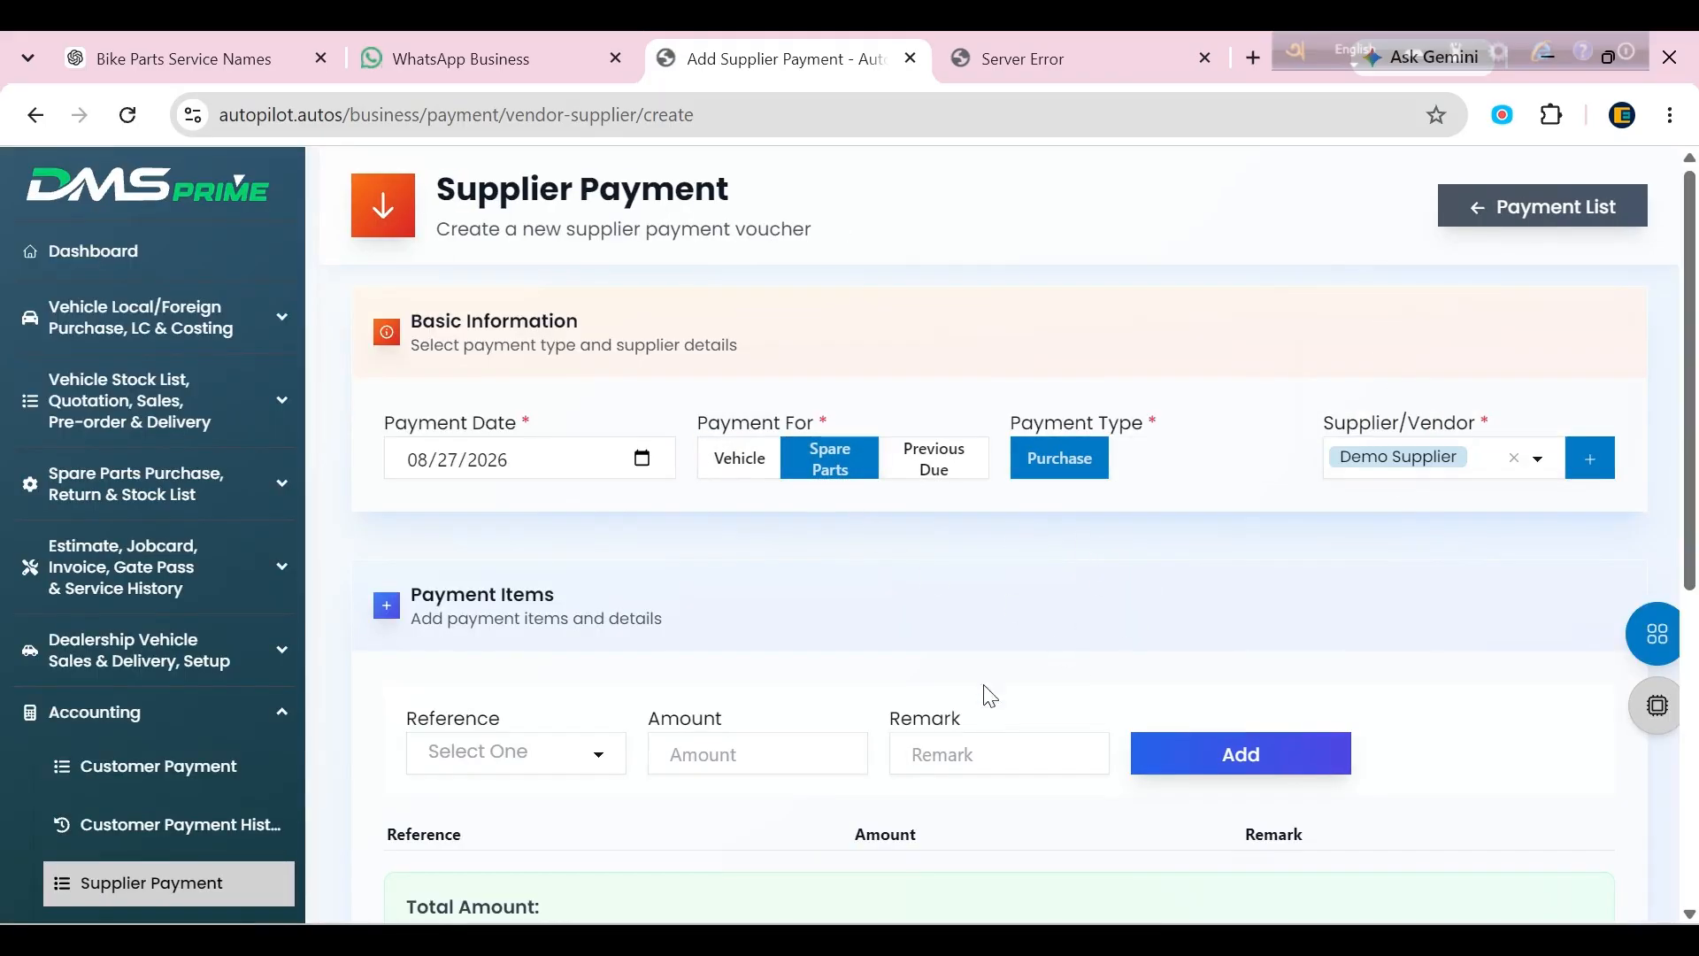
Add a payment item for the supplier's listed purchase reference with an amount of 20000.
{"action": "left_click", "coordinate": [500, 754]}
{"action": "left_click", "coordinate": [440, 714]}
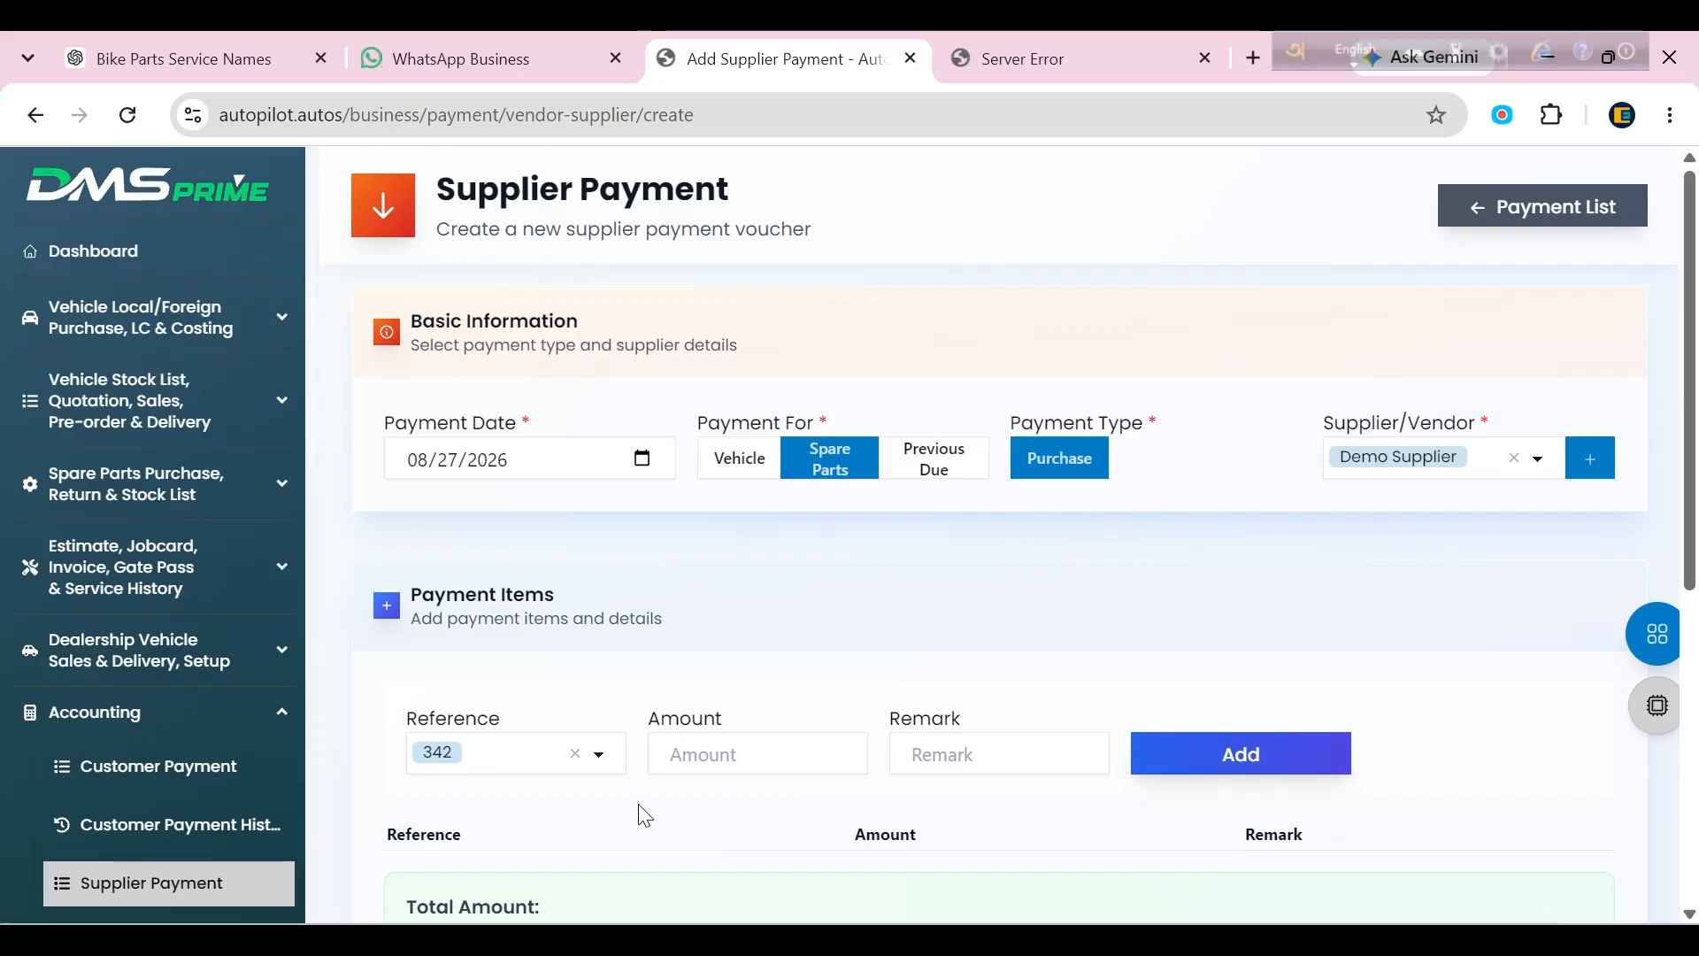
{"action": "left_click", "coordinate": [748, 754]}
{"action": "scroll", "coordinate": [747, 754], "scroll_direction": "down", "scroll_amount": 3}
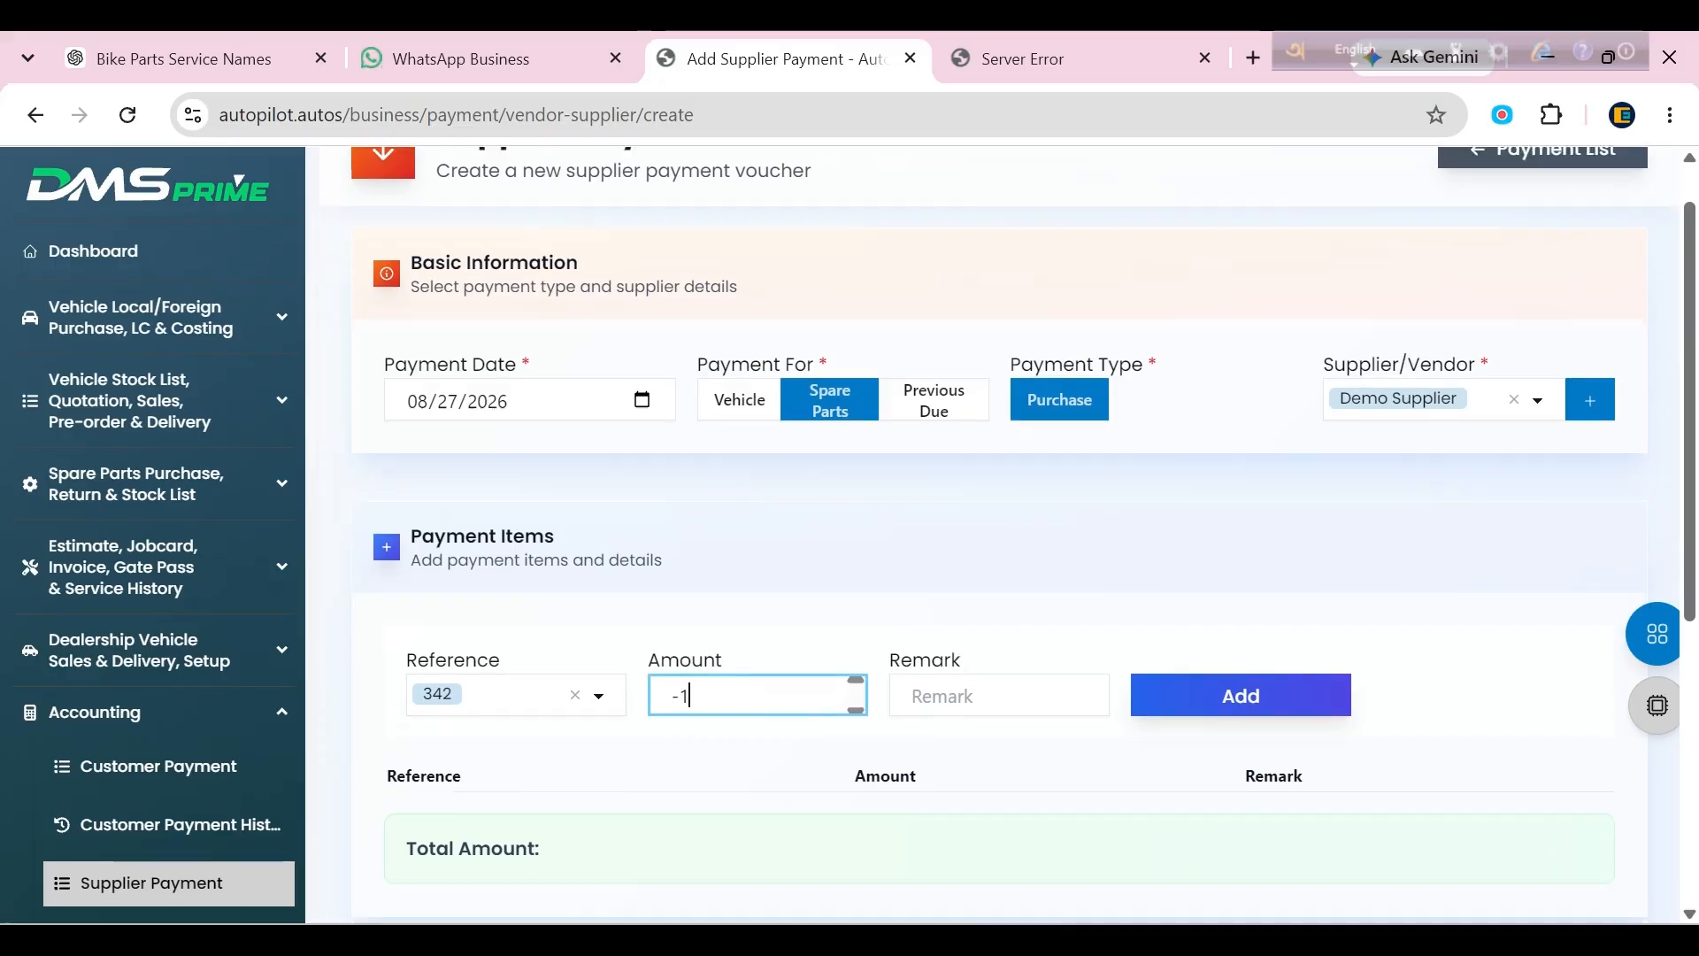
{"action": "key", "text": "ctrl+a"}
{"action": "type", "text": "4000"}
{"action": "key", "text": "BackSpace"}
{"action": "key", "text": "BackSpace"}
{"action": "key", "text": "BackSpace"}
{"action": "type", "text": "20000"}
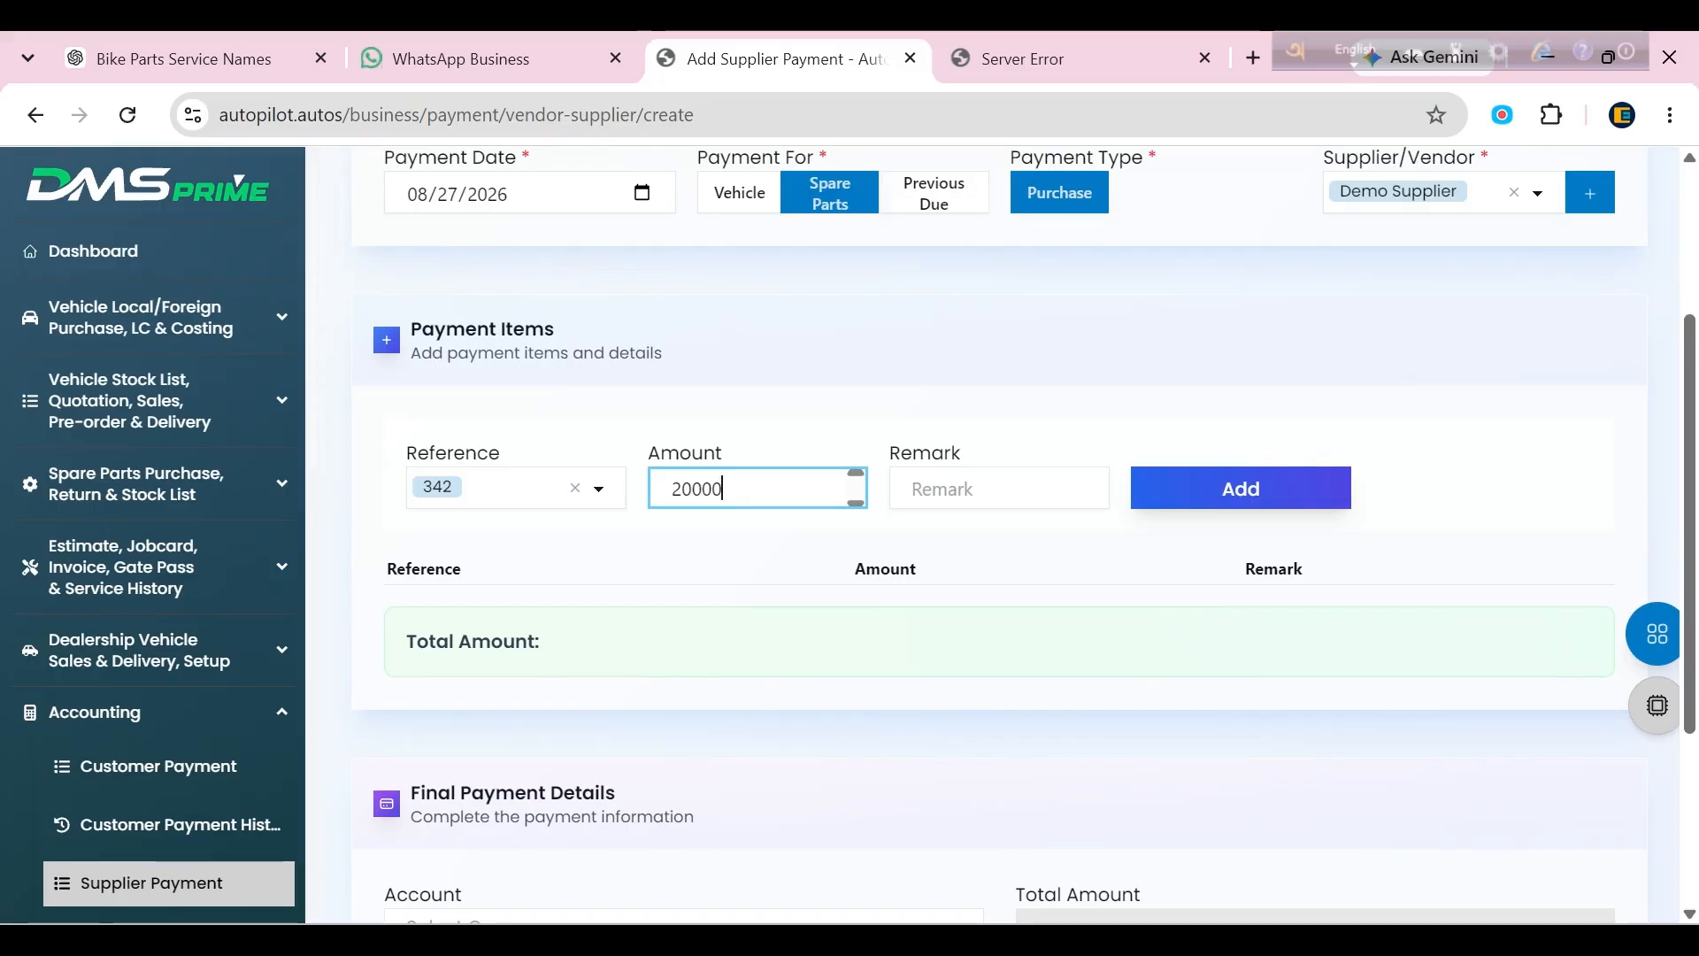
{"action": "left_click", "coordinate": [1196, 490]}
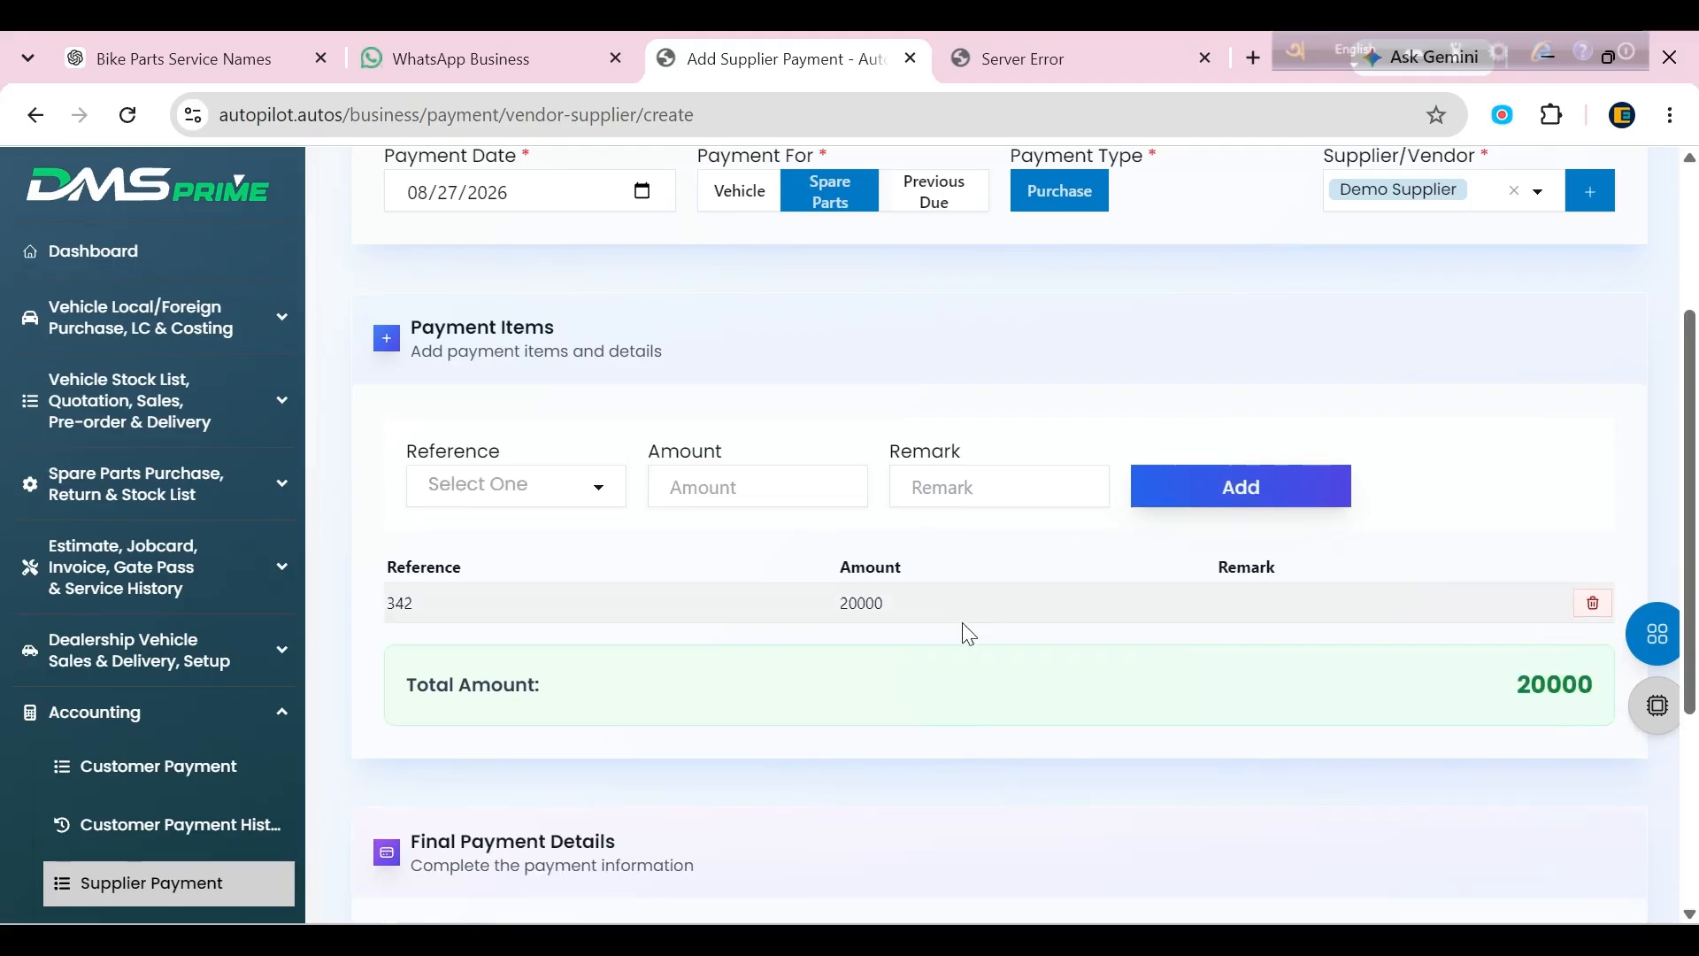
Set the paying account to the Test Bank PLC Uttara account and enter the note "1st Payment. Due 20000.".
{"action": "scroll", "coordinate": [1315, 600], "scroll_direction": "down", "scroll_amount": 2}
{"action": "scroll", "coordinate": [1313, 598], "scroll_direction": "down", "scroll_amount": 1}
{"action": "left_click", "coordinate": [478, 719]}
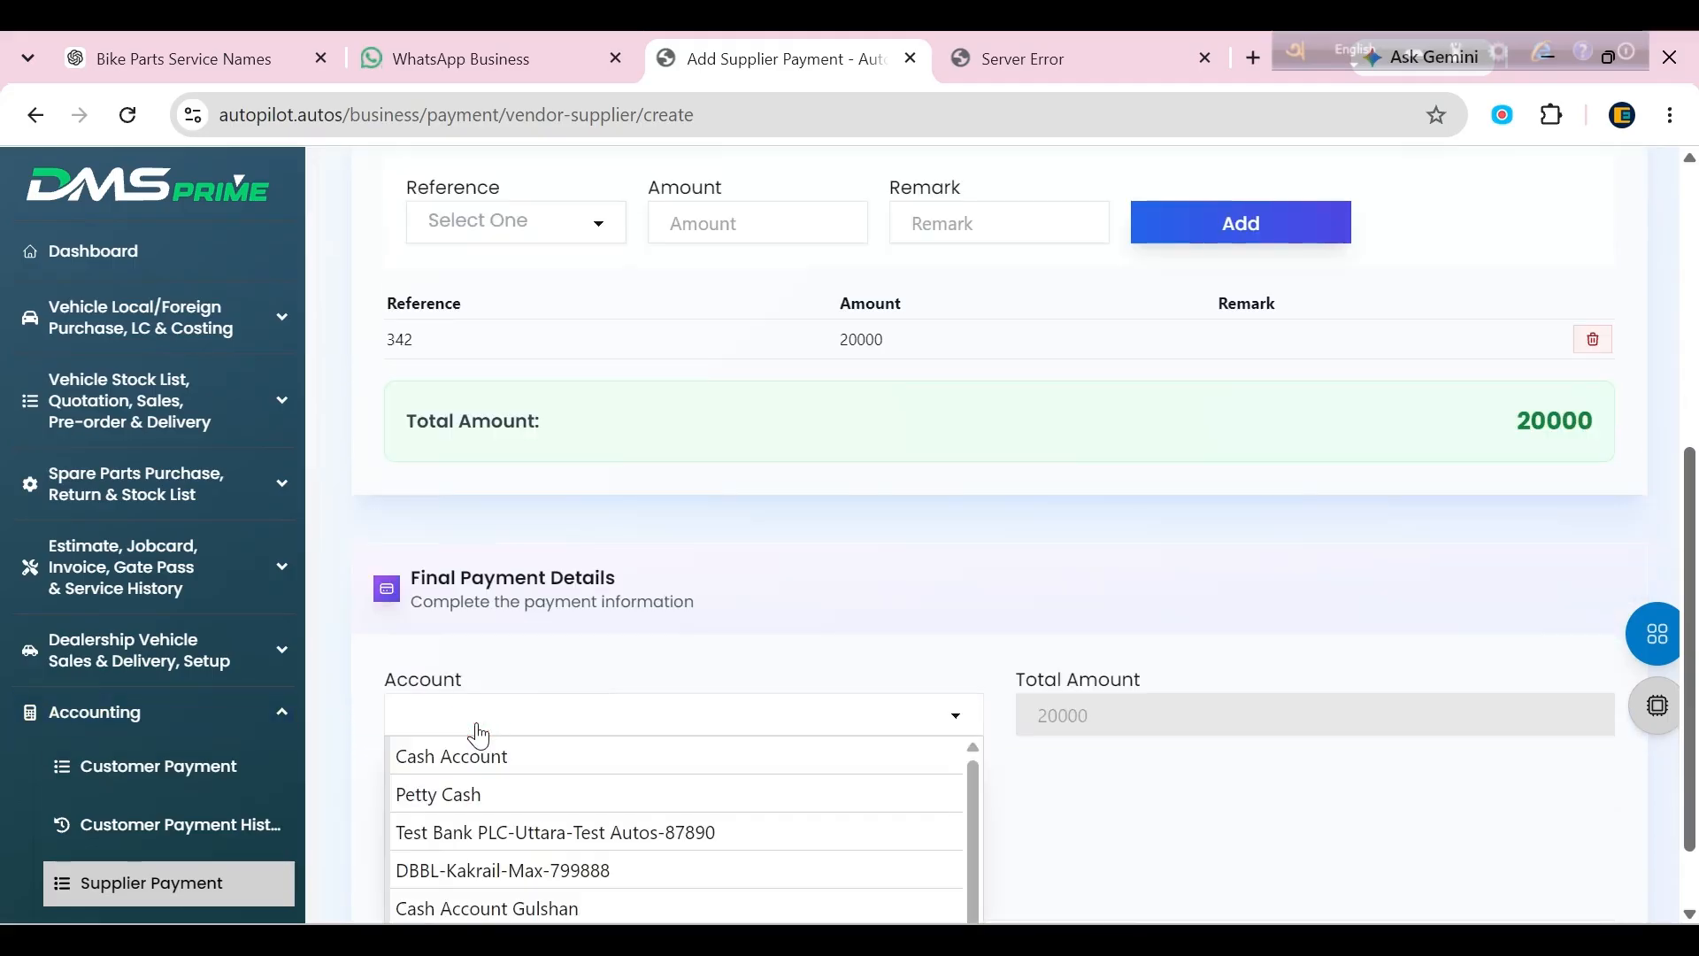
{"action": "left_click", "coordinate": [529, 830]}
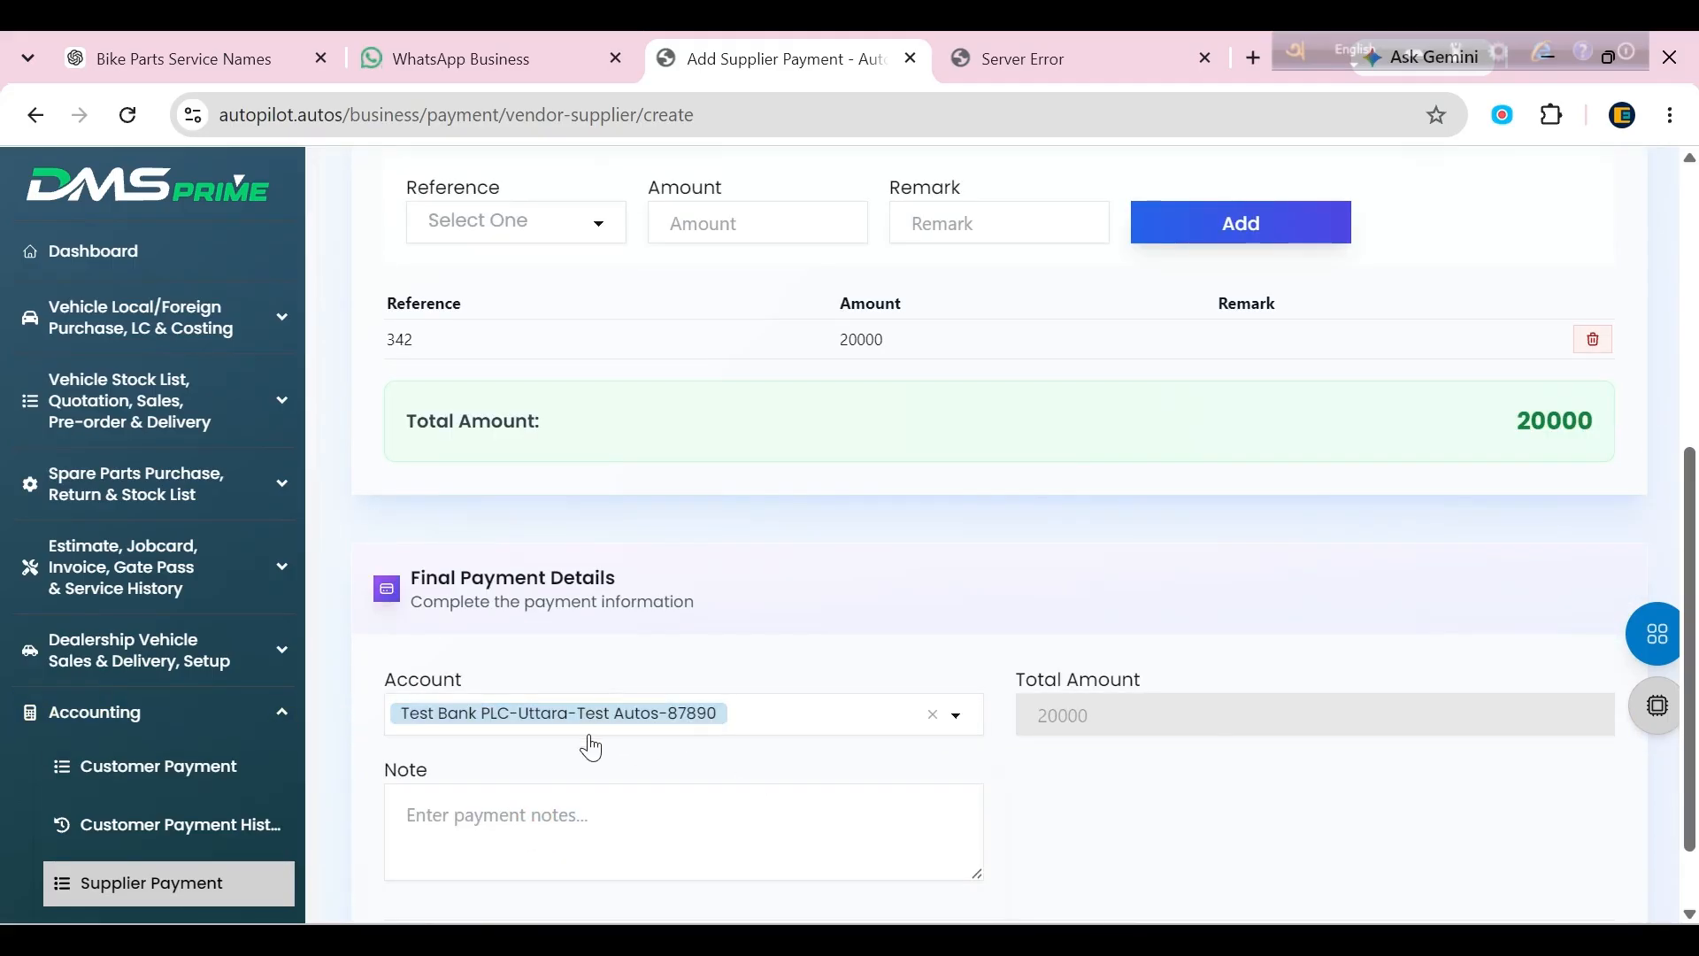
{"action": "scroll", "coordinate": [868, 705], "scroll_direction": "down", "scroll_amount": 1}
{"action": "left_click", "coordinate": [517, 725]}
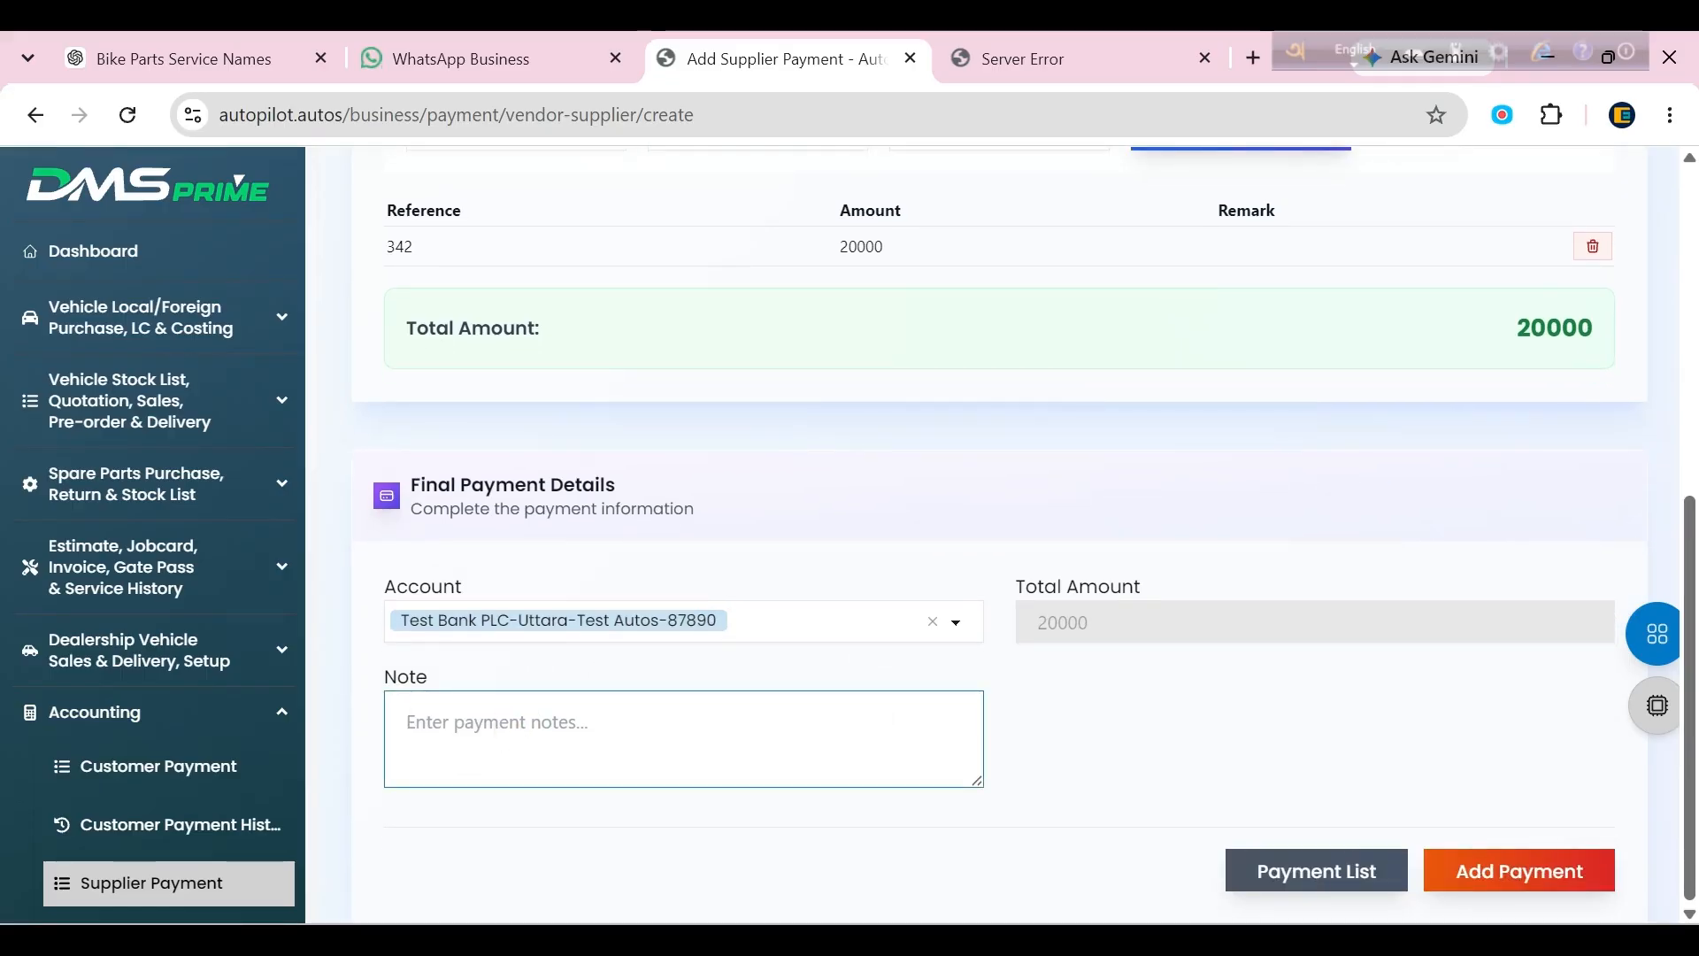
{"action": "type", "text": "Due"}
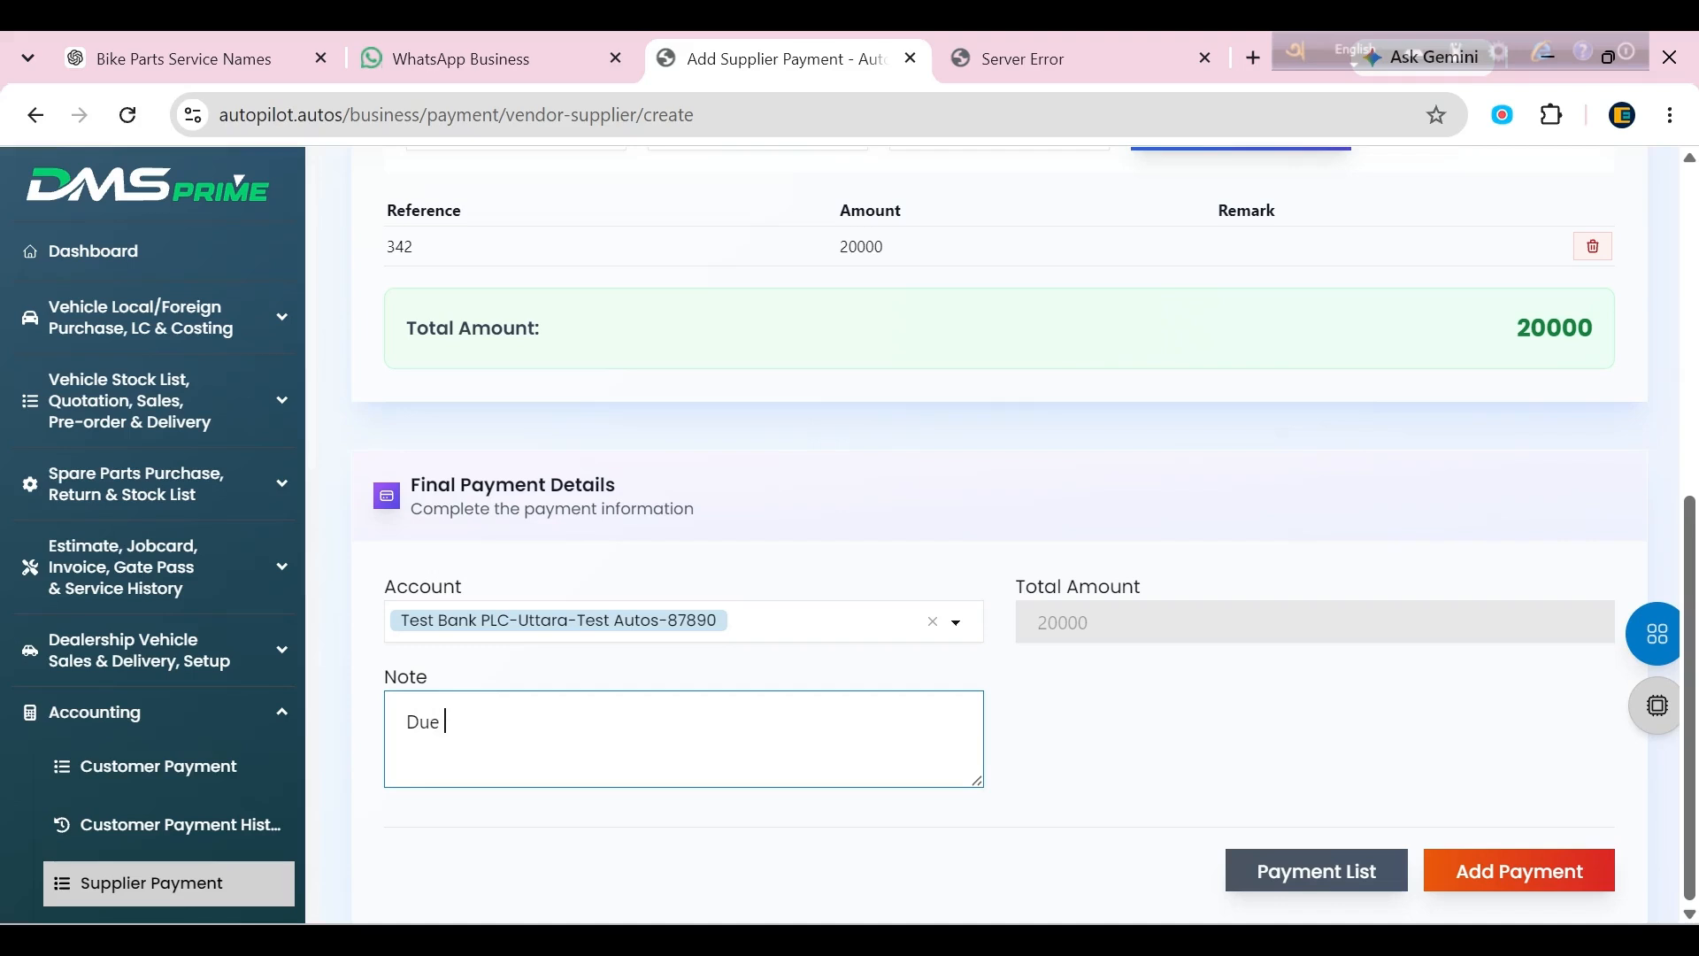
{"action": "type", "text": "20000."}
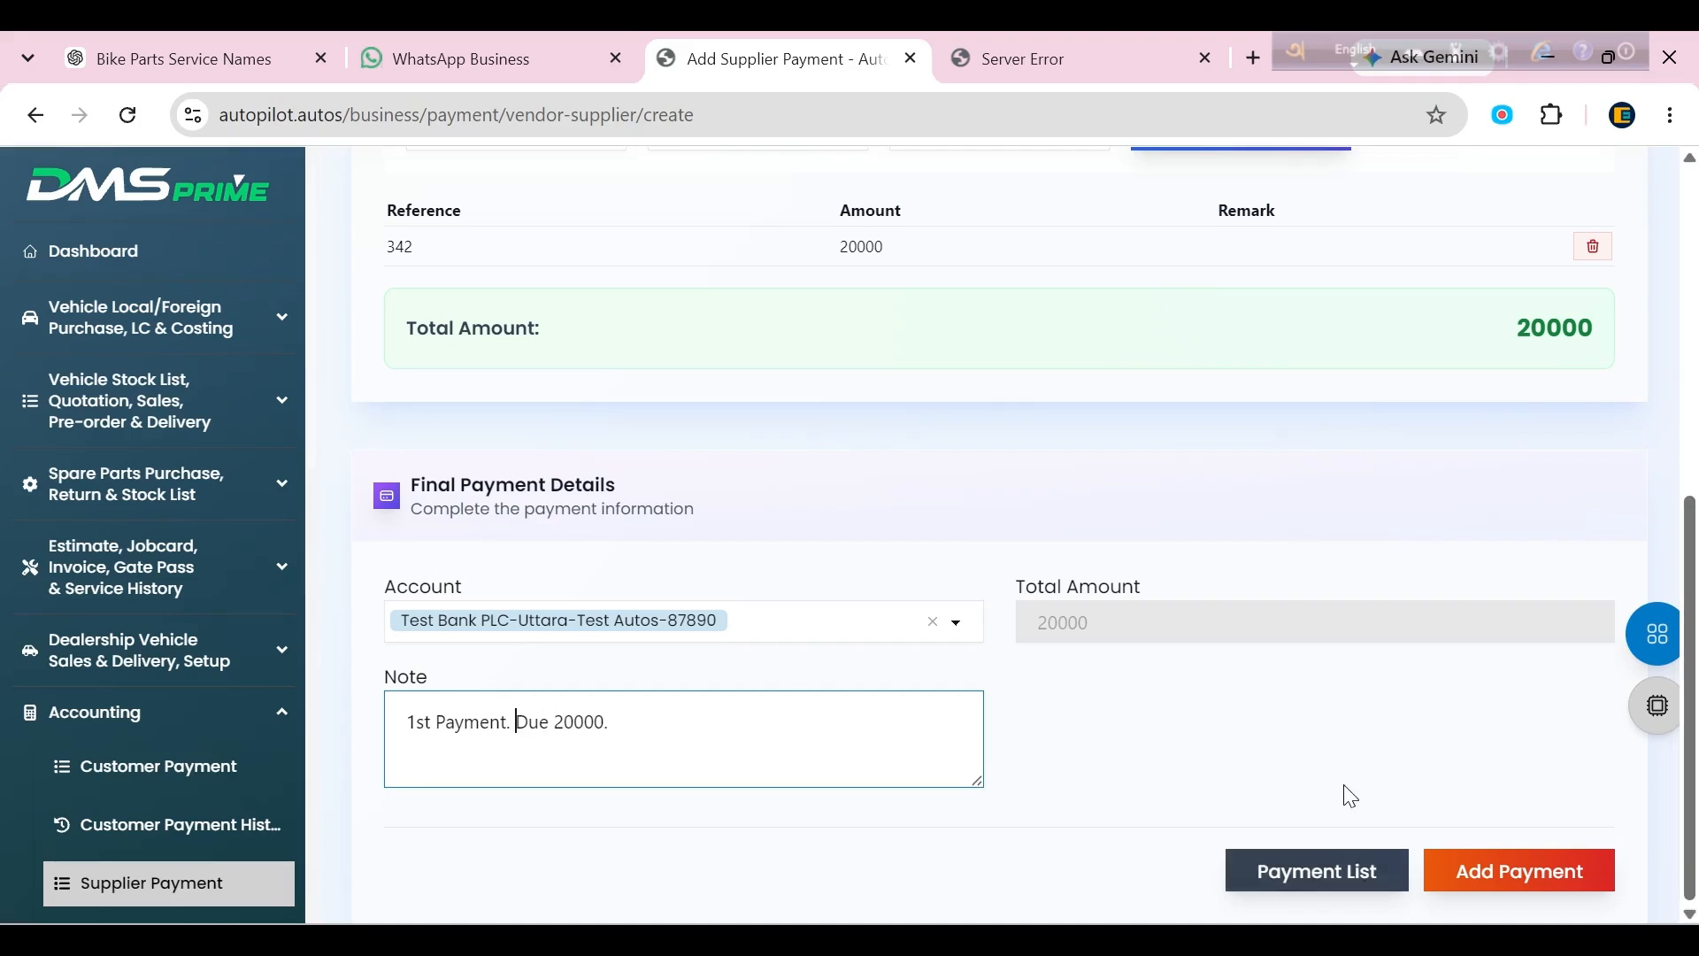
Add the supplier payment, view its receipt with head, and close the receipt and print options.
{"action": "left_click", "coordinate": [1505, 864]}
{"action": "left_click", "coordinate": [1358, 871]}
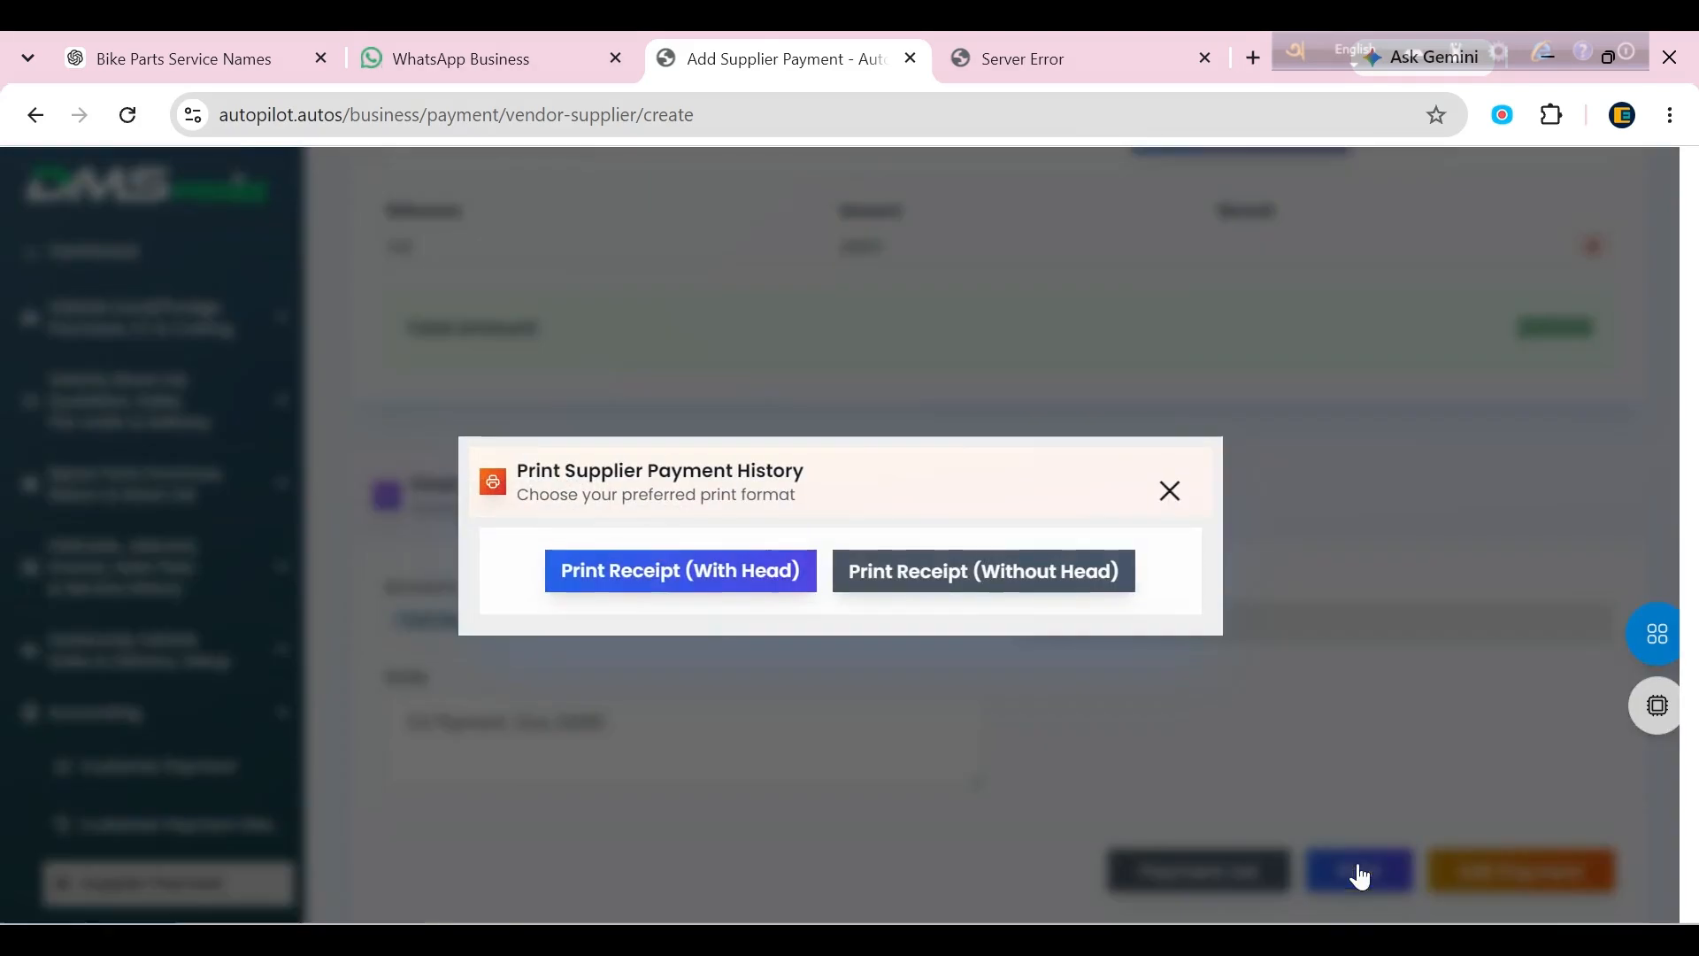
{"action": "left_click", "coordinate": [666, 577]}
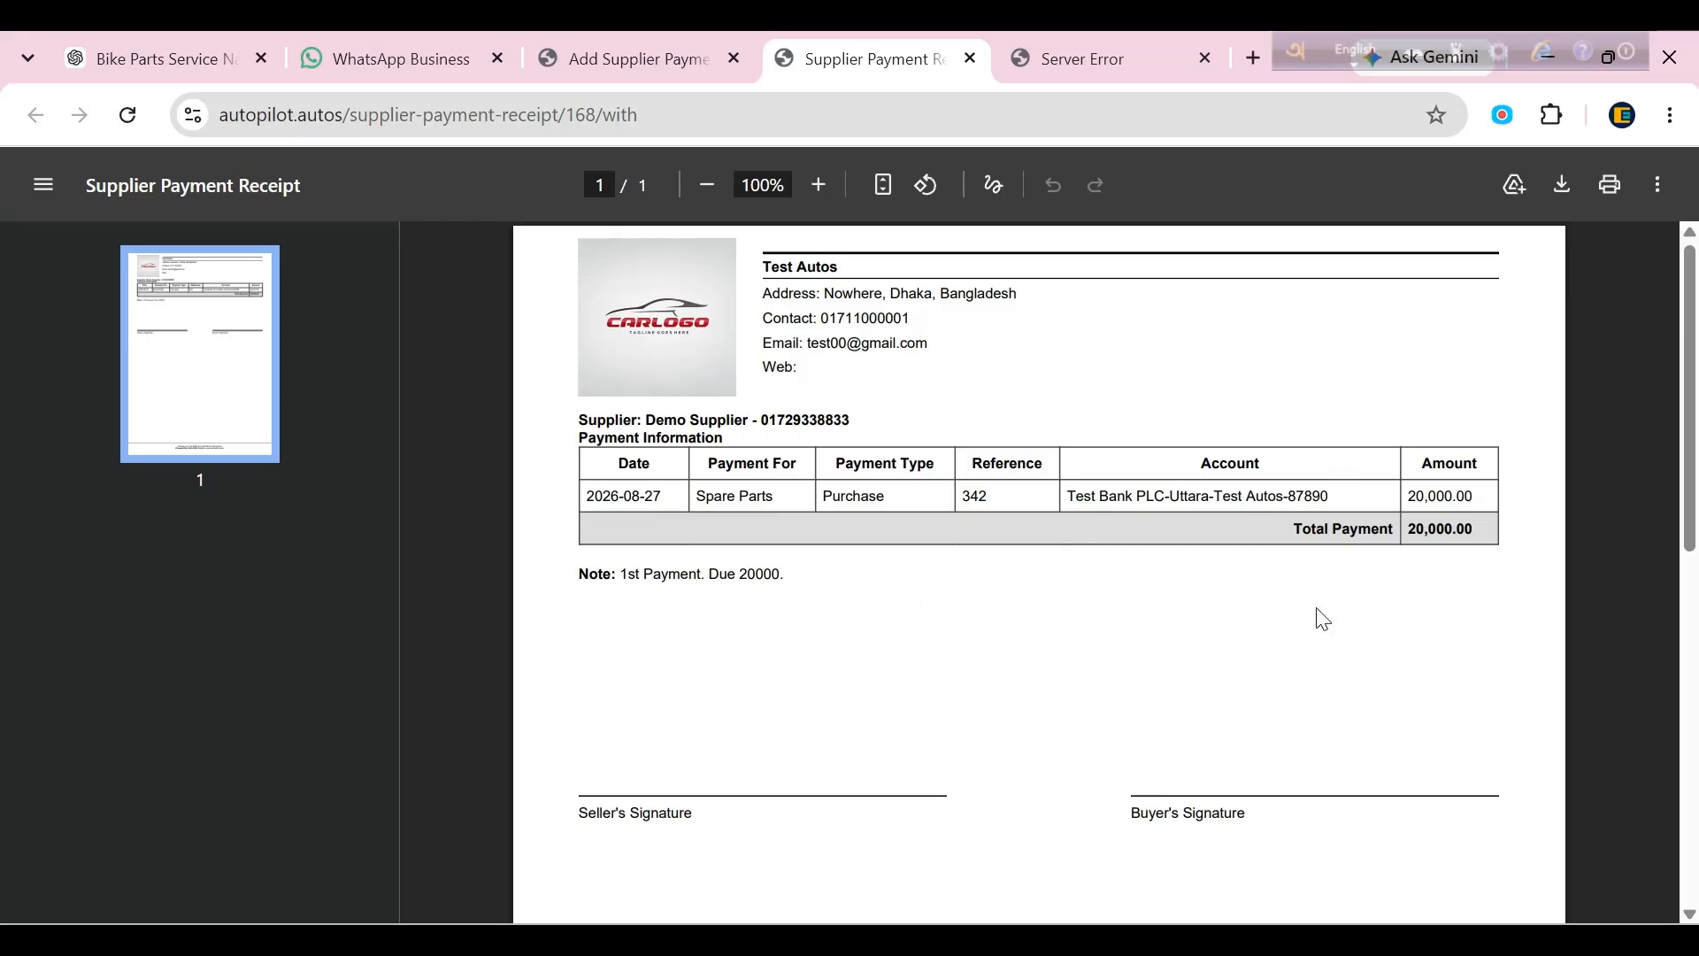
{"action": "left_click", "coordinate": [970, 58]}
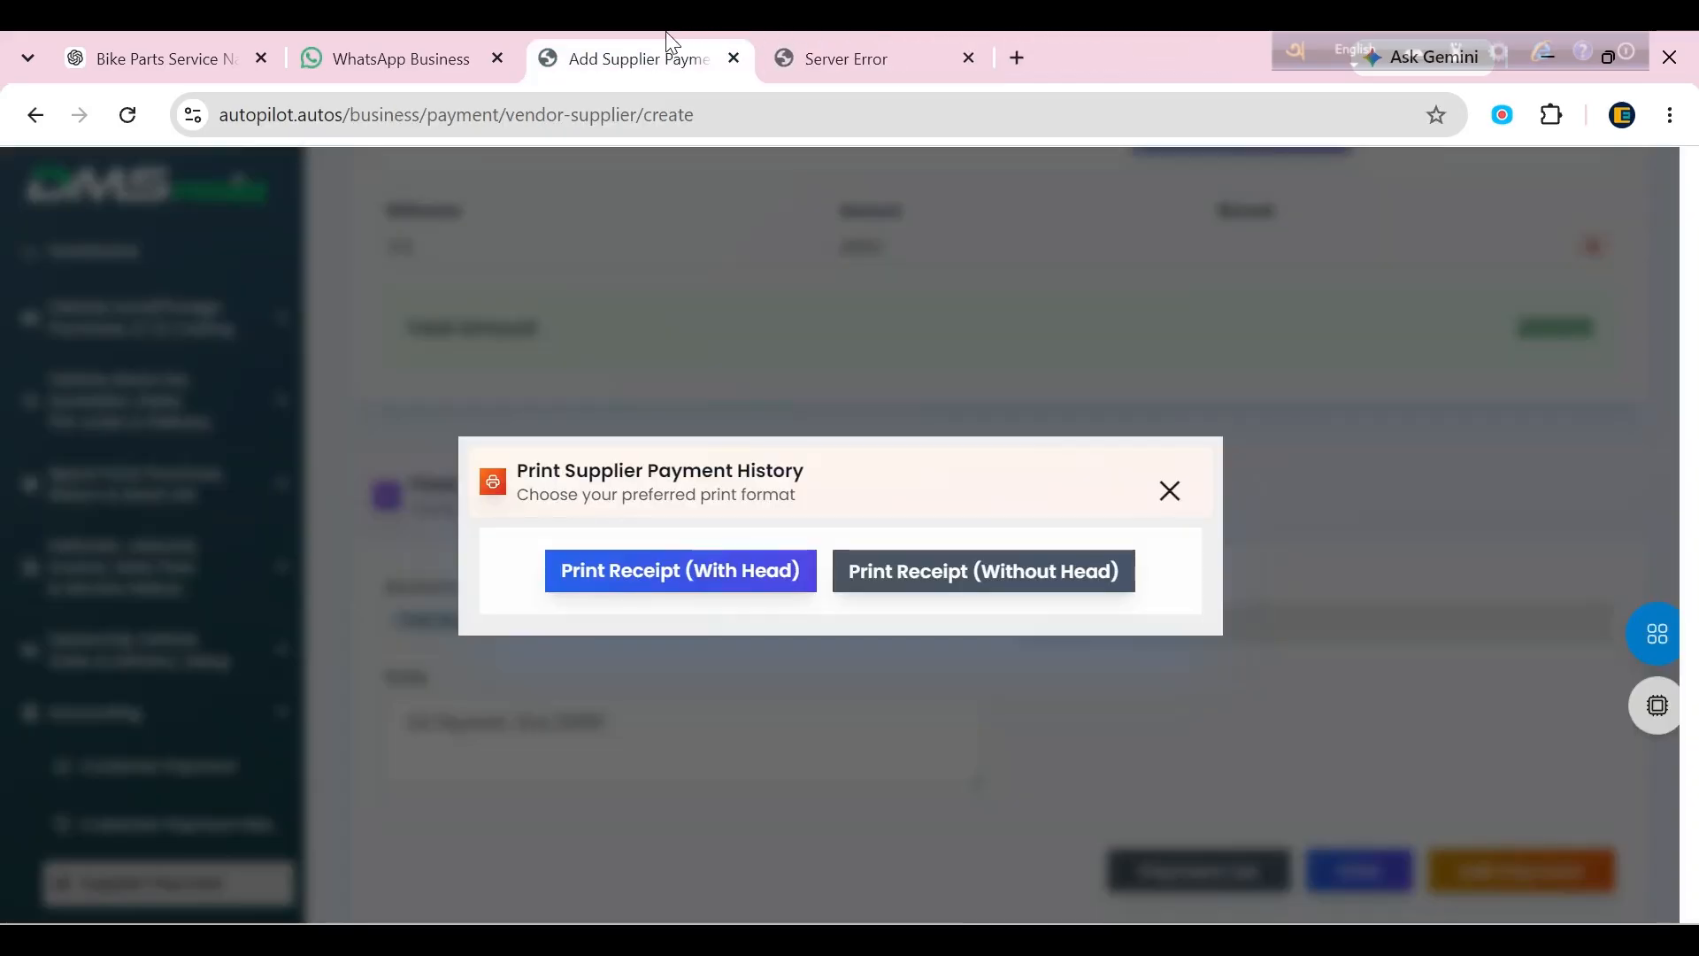
{"action": "left_click", "coordinate": [1168, 491]}
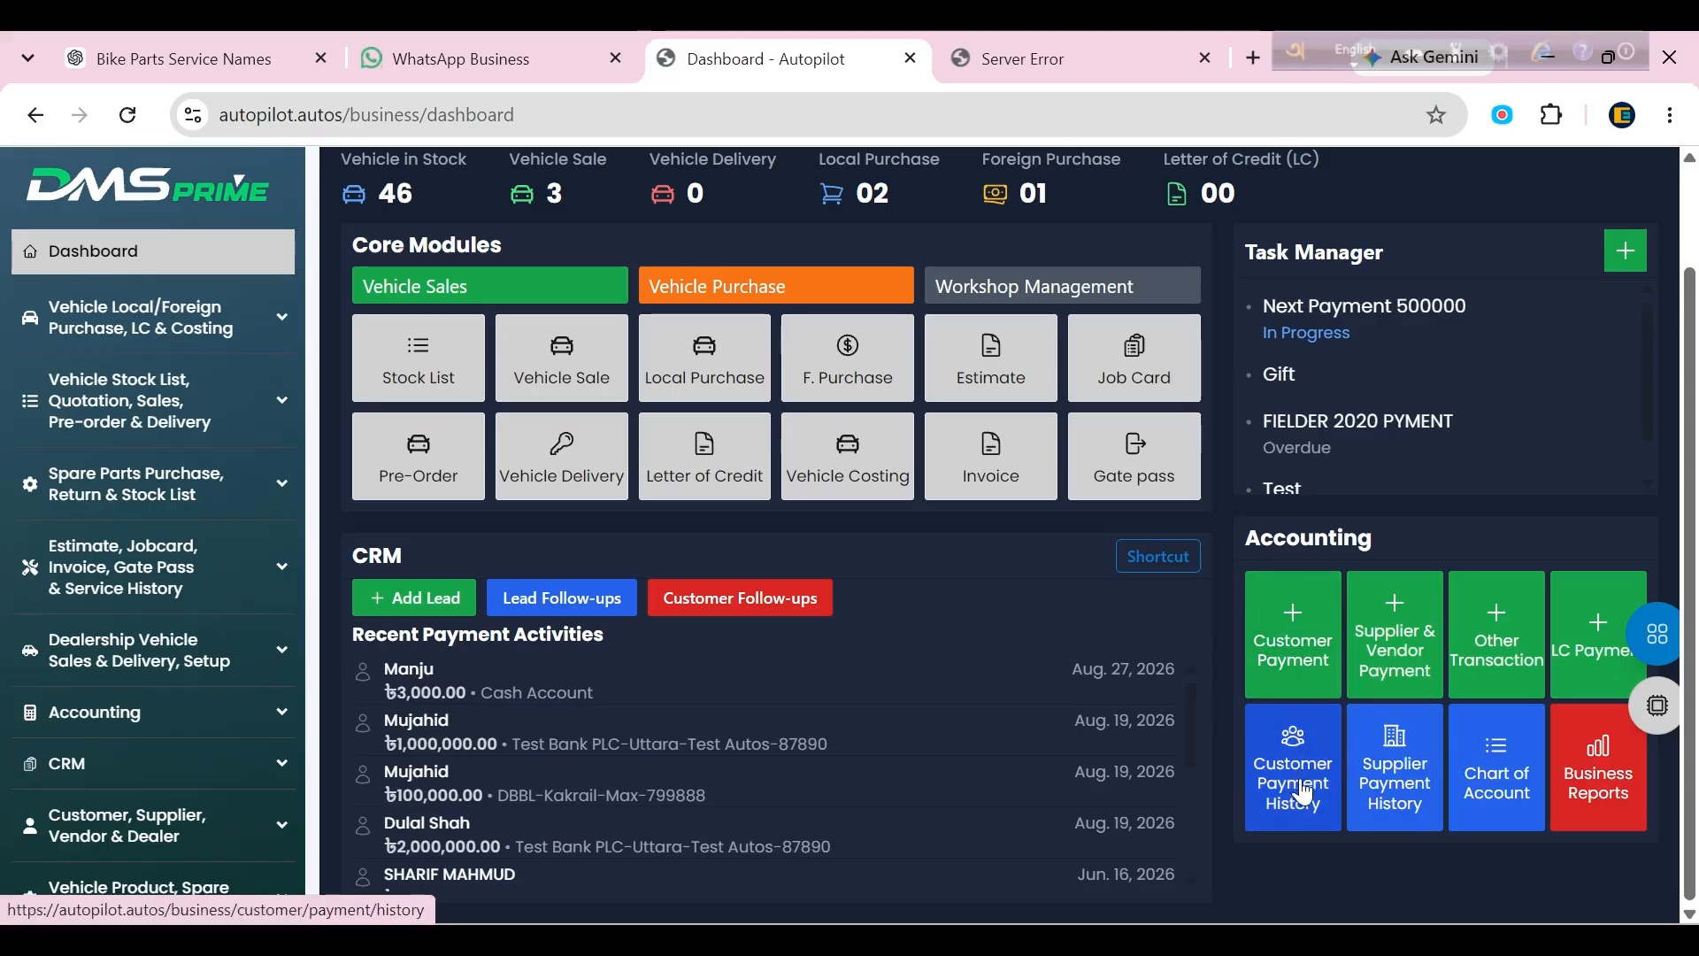
Open the customer payment history from the dashboard and view the statement for the first customer's newest reference.
{"action": "left_click", "coordinate": [1298, 768]}
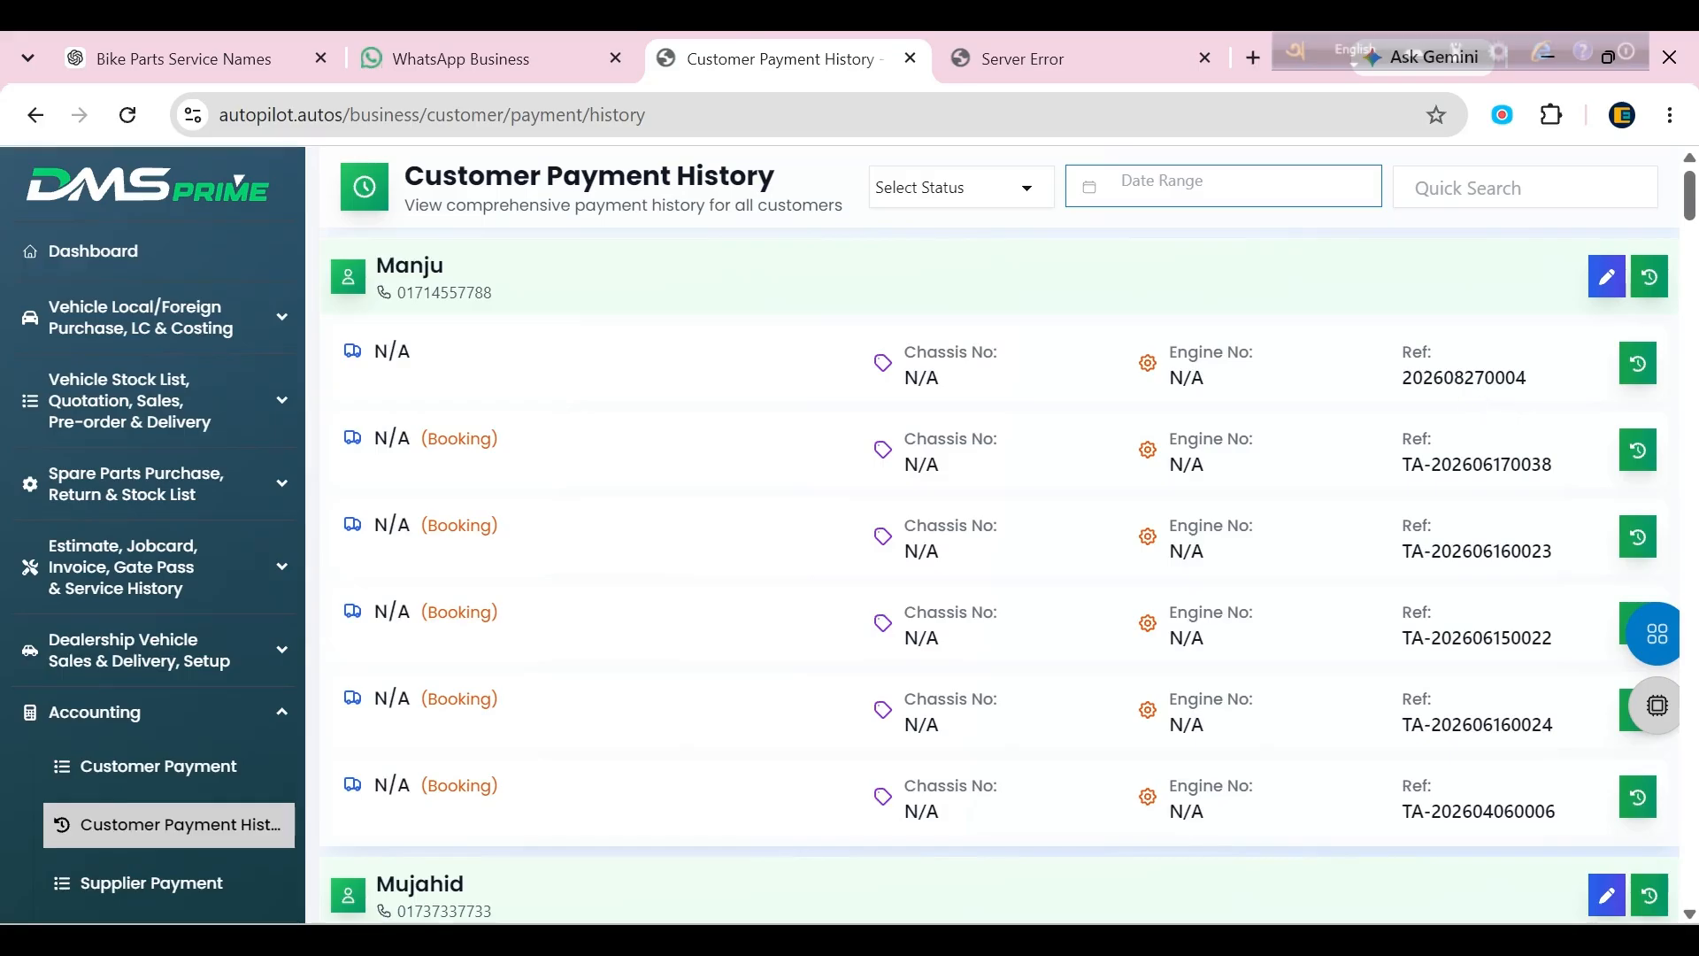
{"action": "double_click", "coordinate": [1452, 377]}
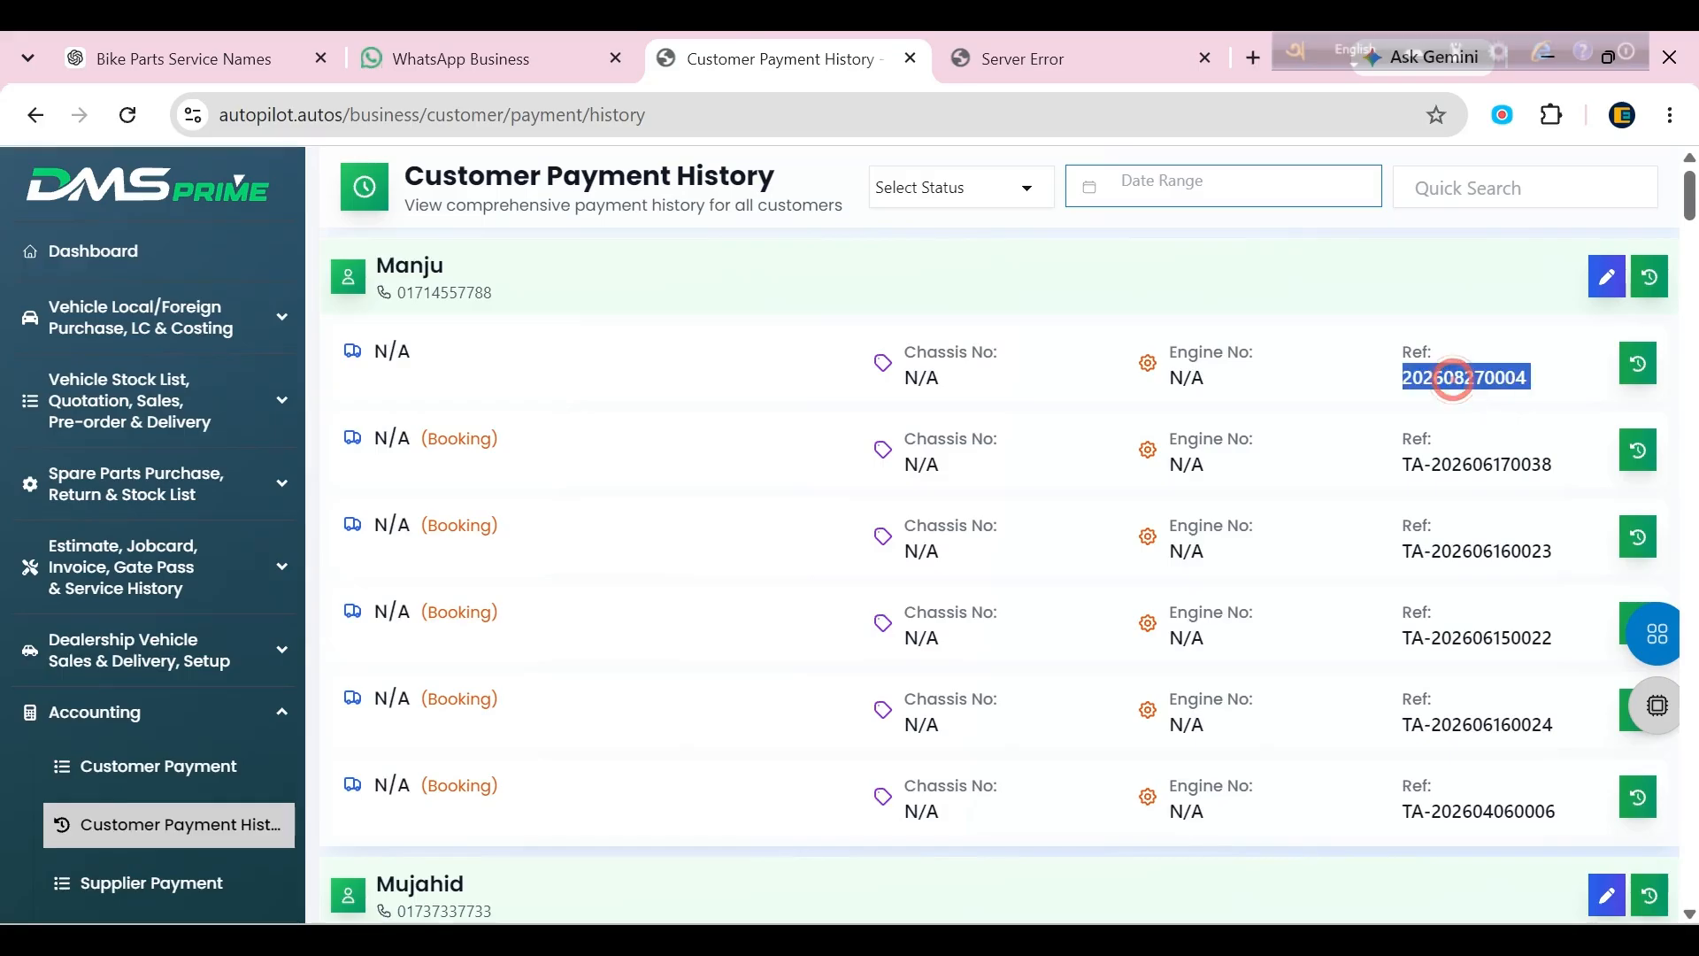
{"action": "left_click", "coordinate": [1640, 372]}
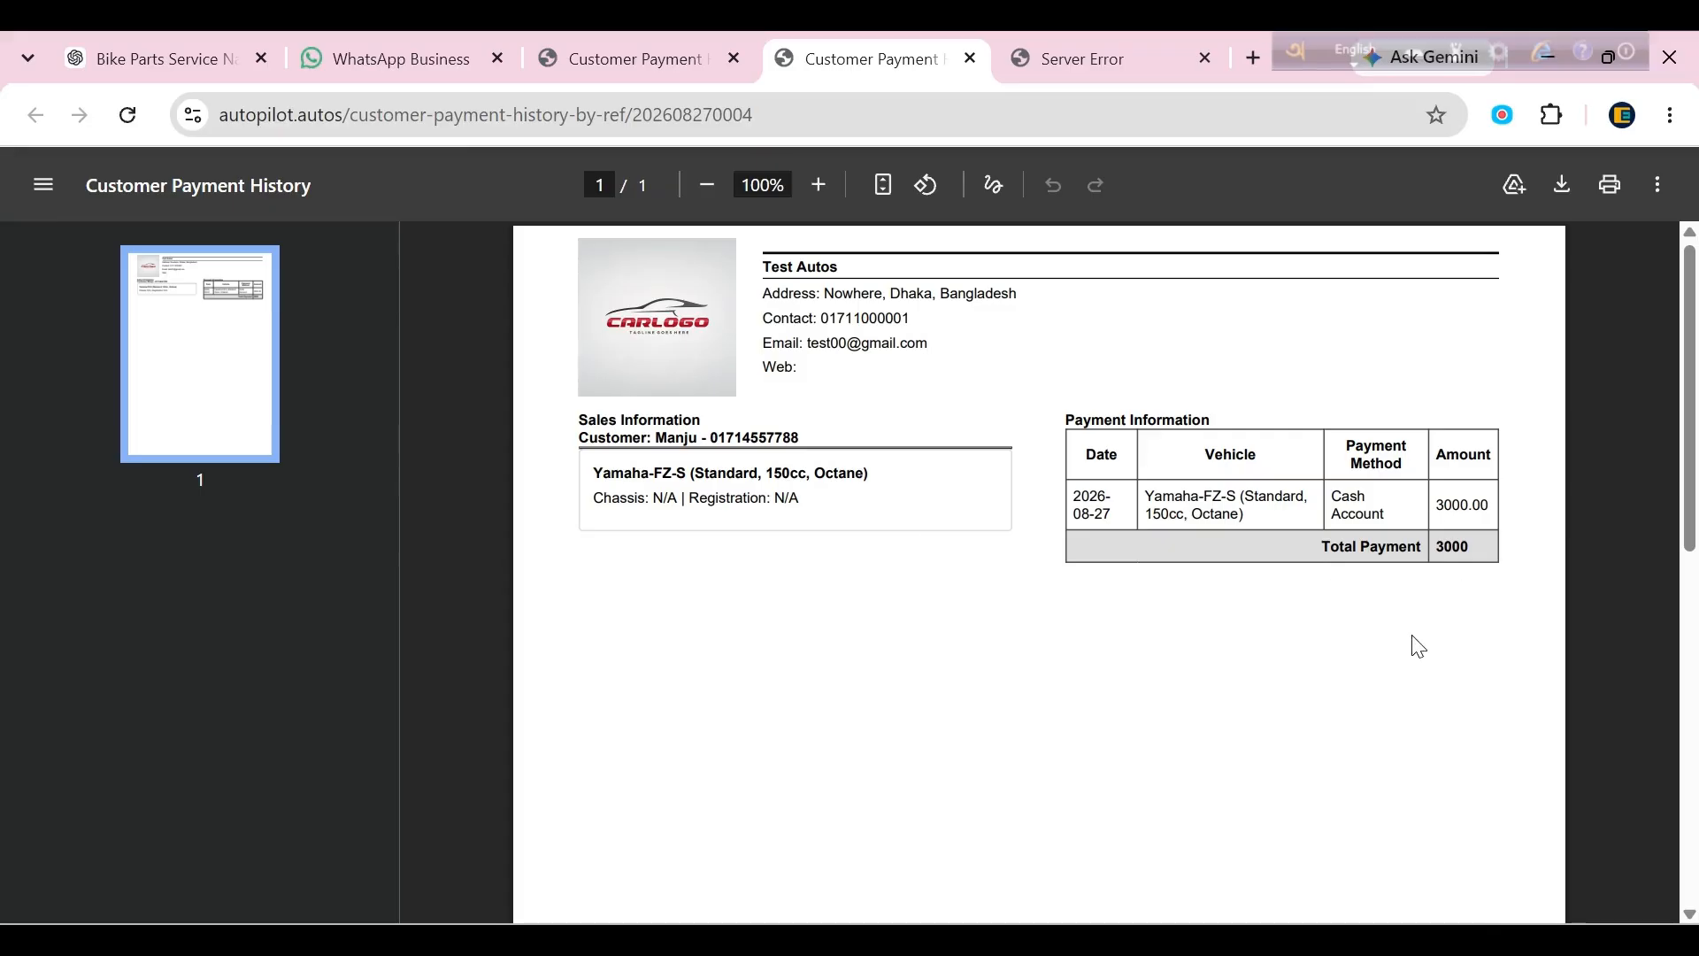
{"action": "left_click", "coordinate": [971, 59]}
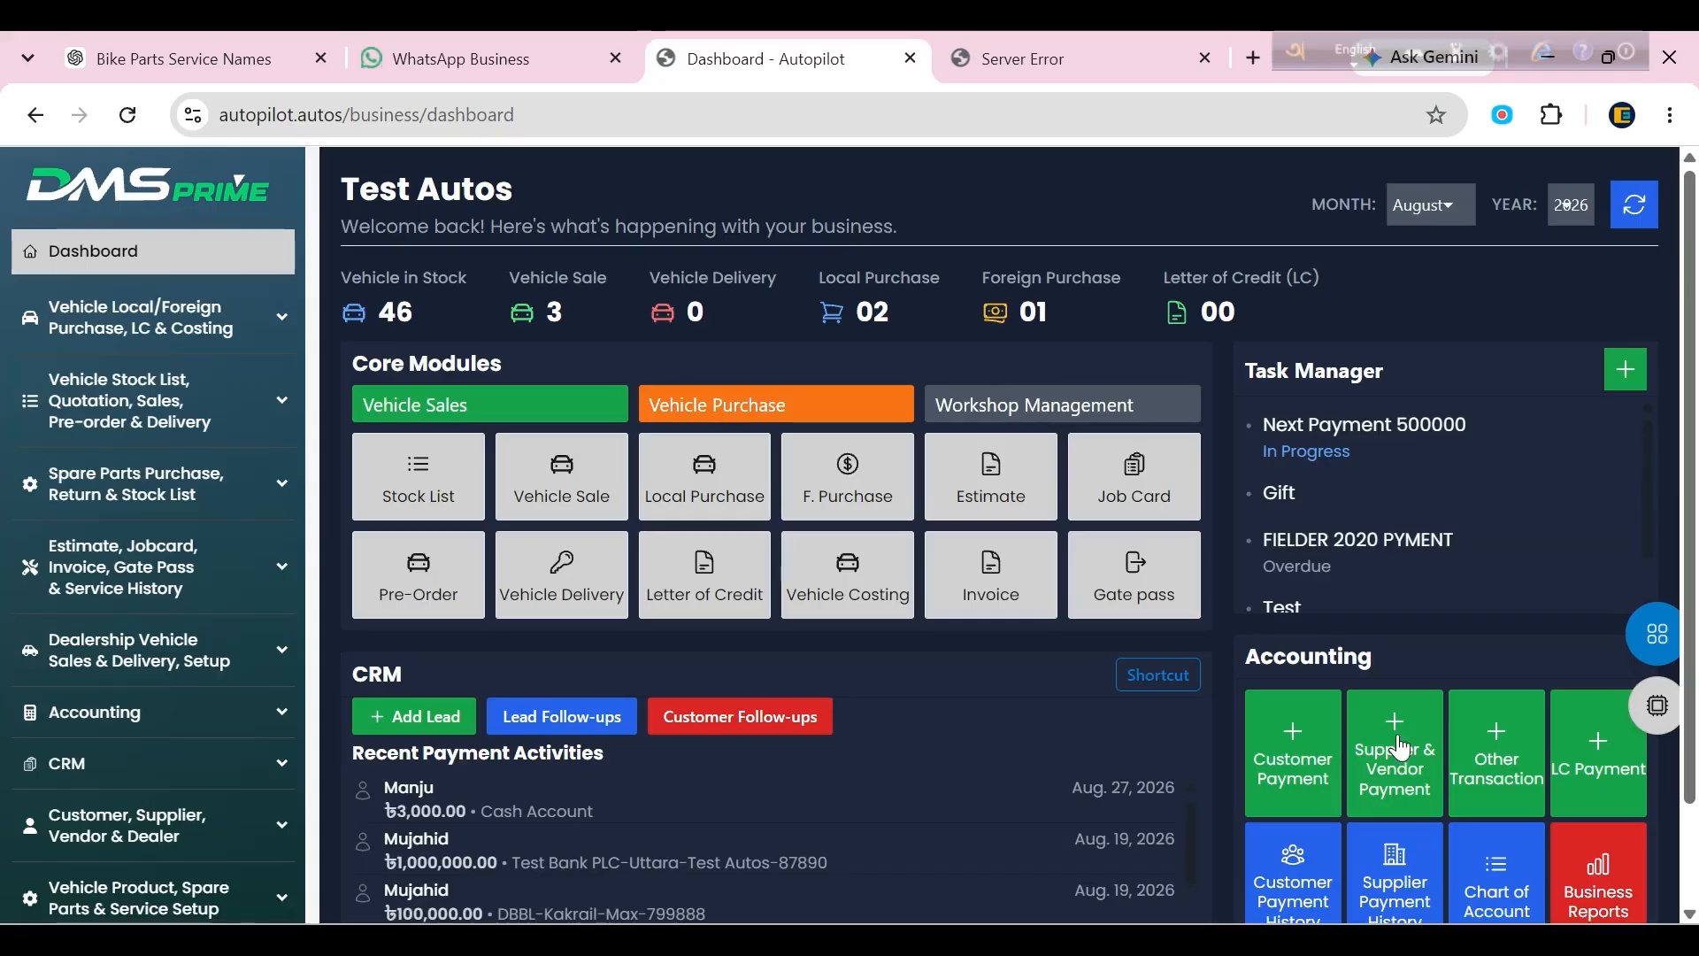
Review the accounts and current balances in the Chart of Account list and return to the dashboard.
{"action": "scroll", "coordinate": [1396, 752], "scroll_direction": "down", "scroll_amount": 1}
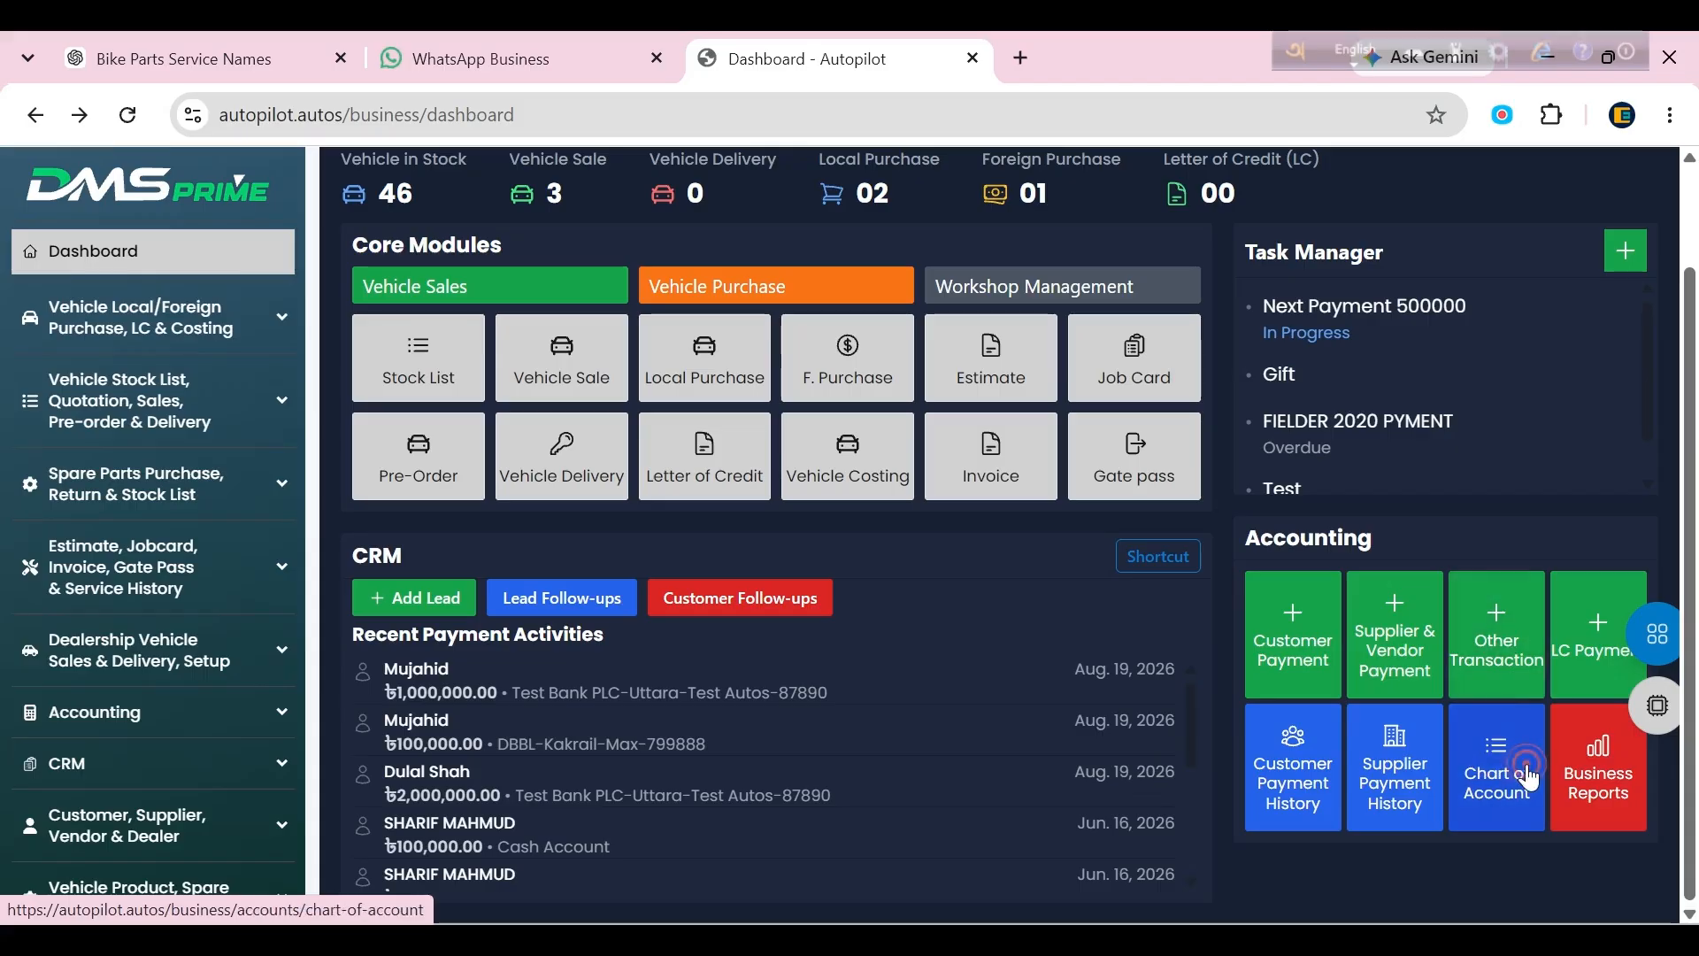
{"action": "left_click", "coordinate": [1496, 772]}
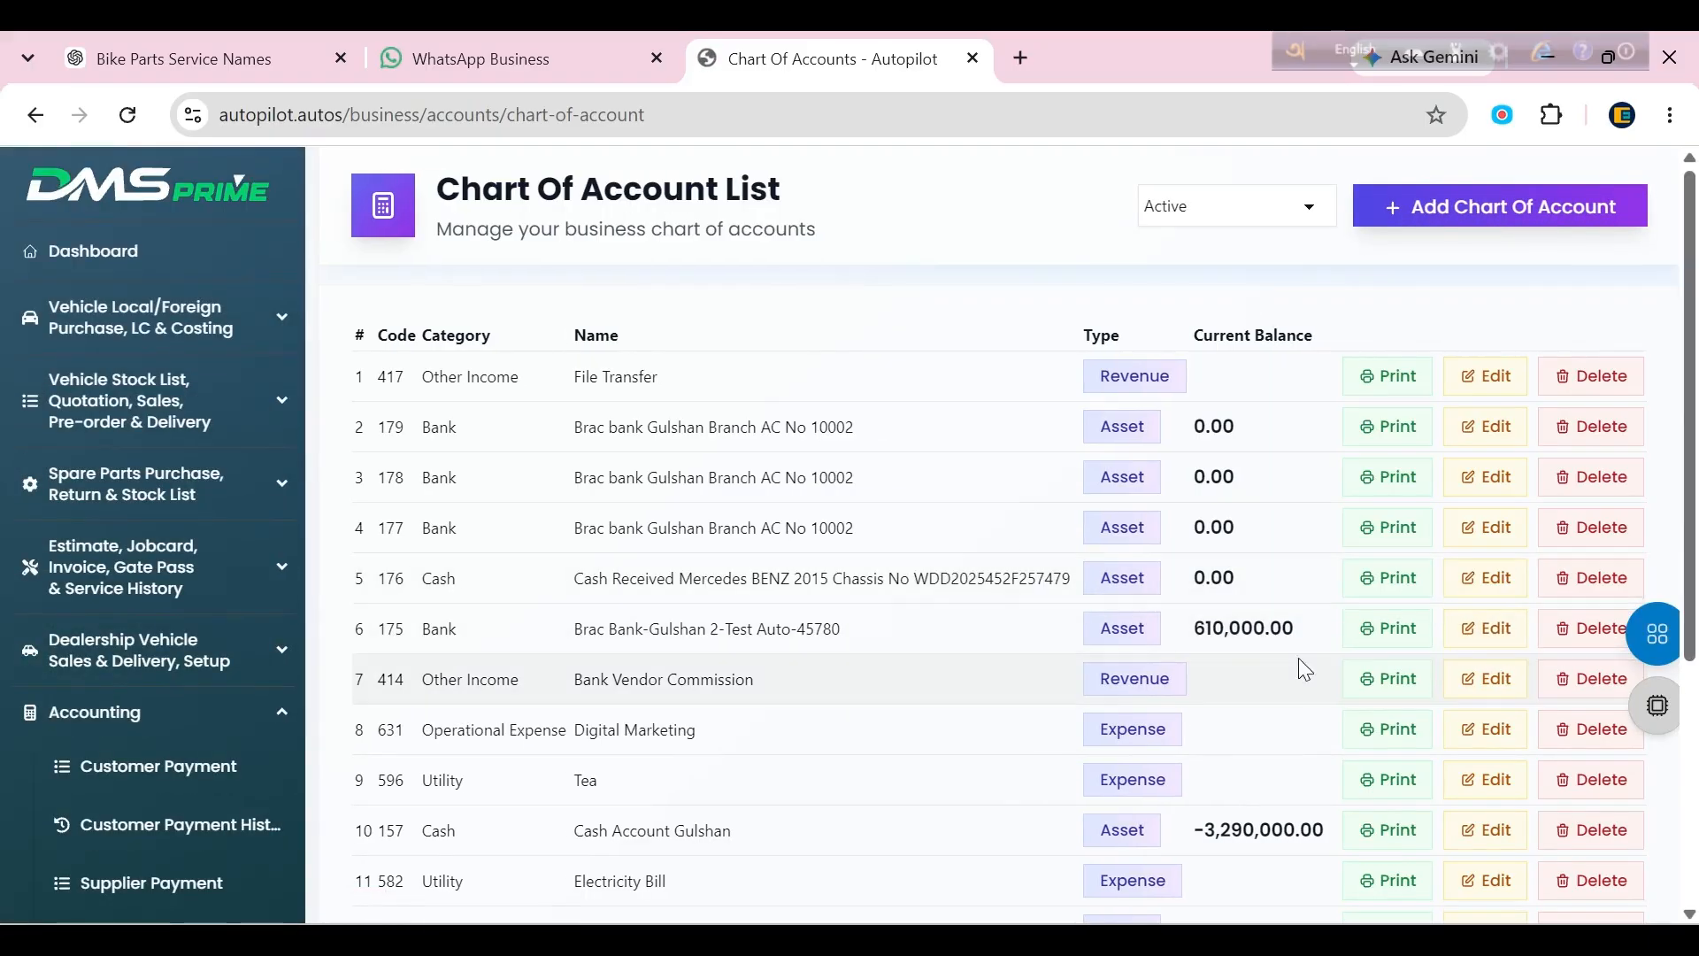
{"action": "scroll", "coordinate": [553, 718], "scroll_direction": "down", "scroll_amount": 2}
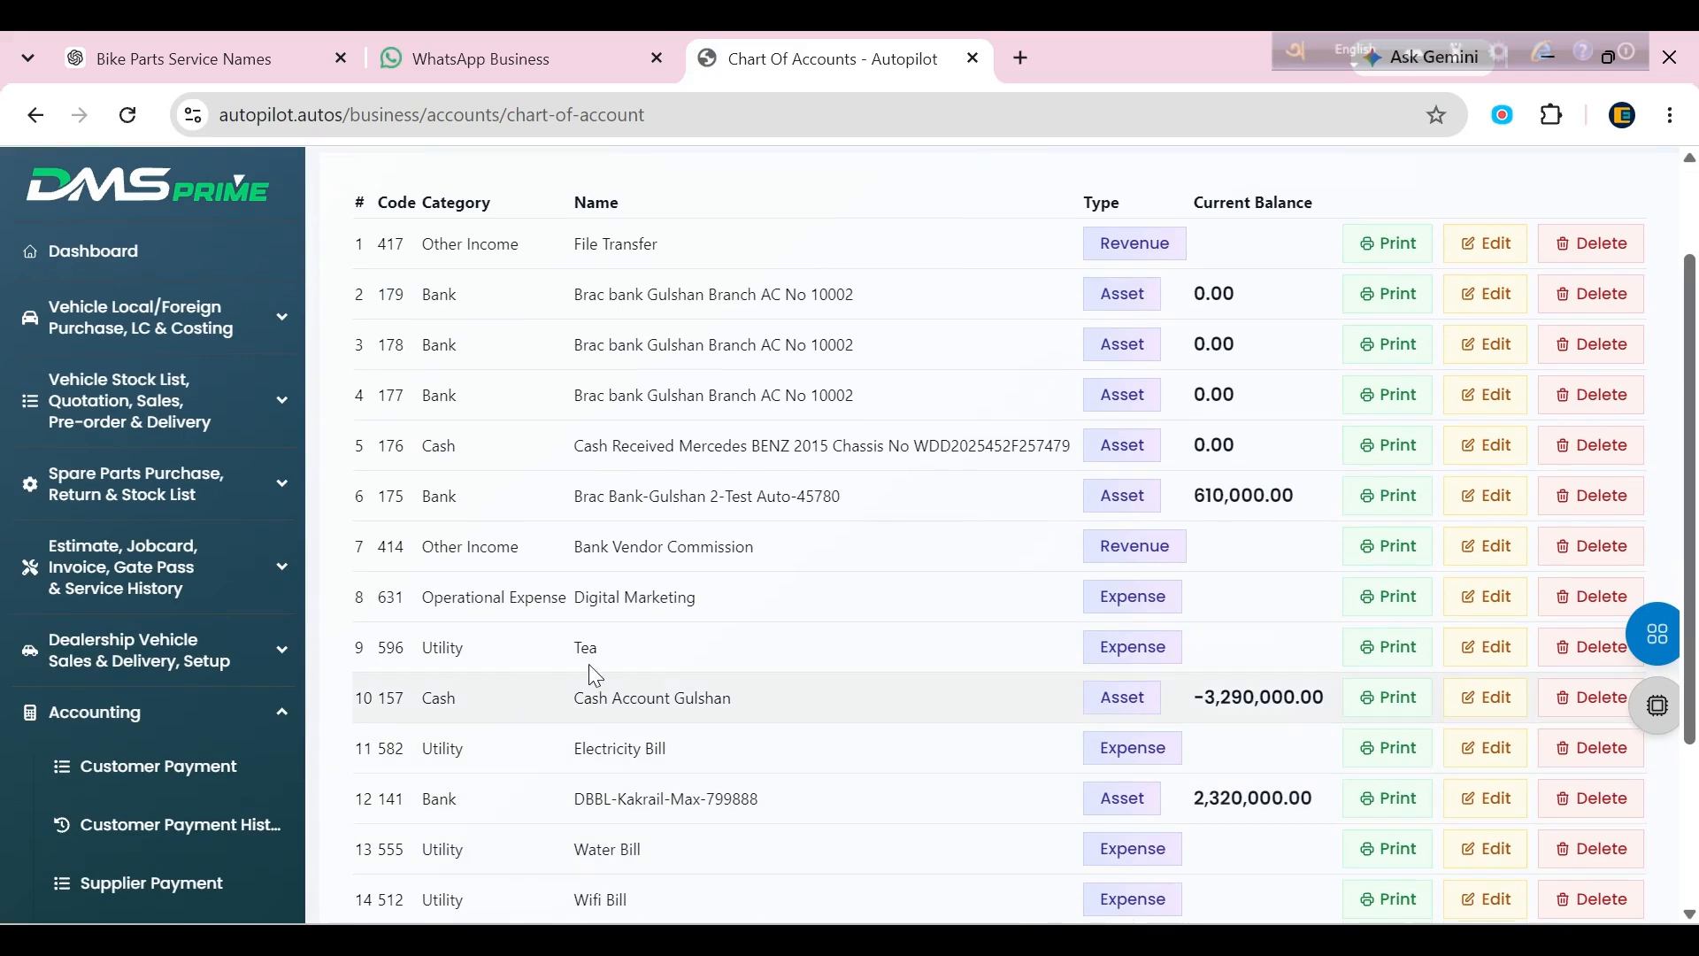
{"action": "scroll", "coordinate": [619, 703], "scroll_direction": "down", "scroll_amount": 2}
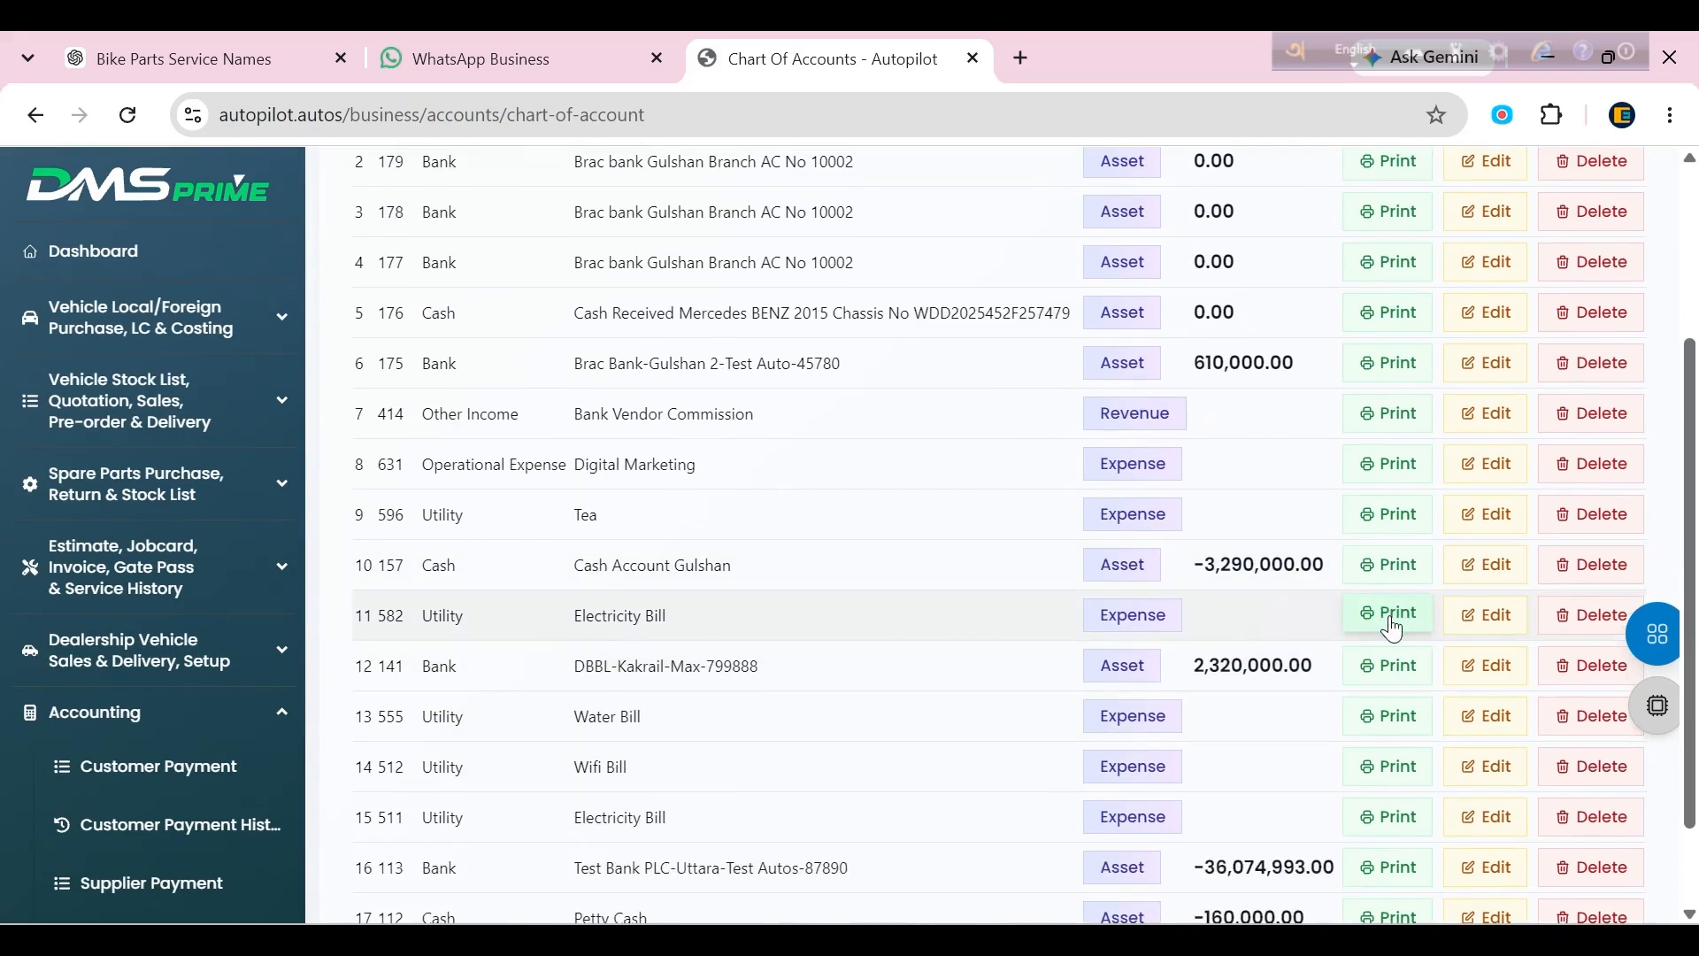
{"action": "scroll", "coordinate": [1392, 664], "scroll_direction": "up", "scroll_amount": 4}
{"action": "left_click", "coordinate": [133, 254]}
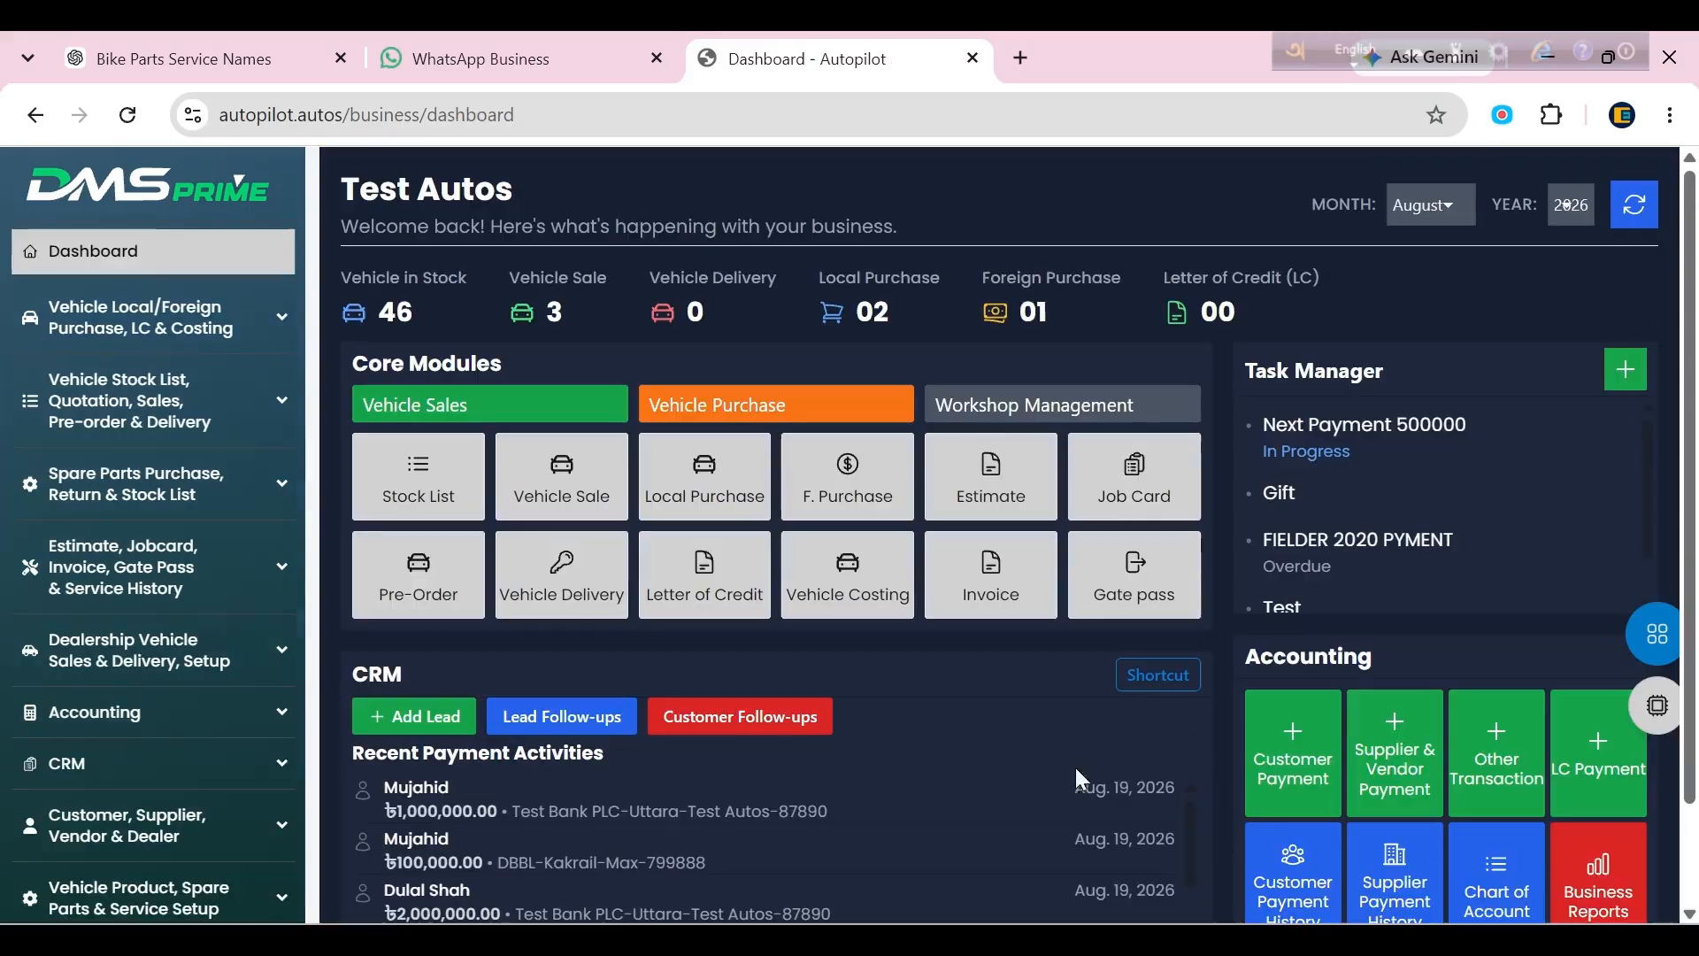